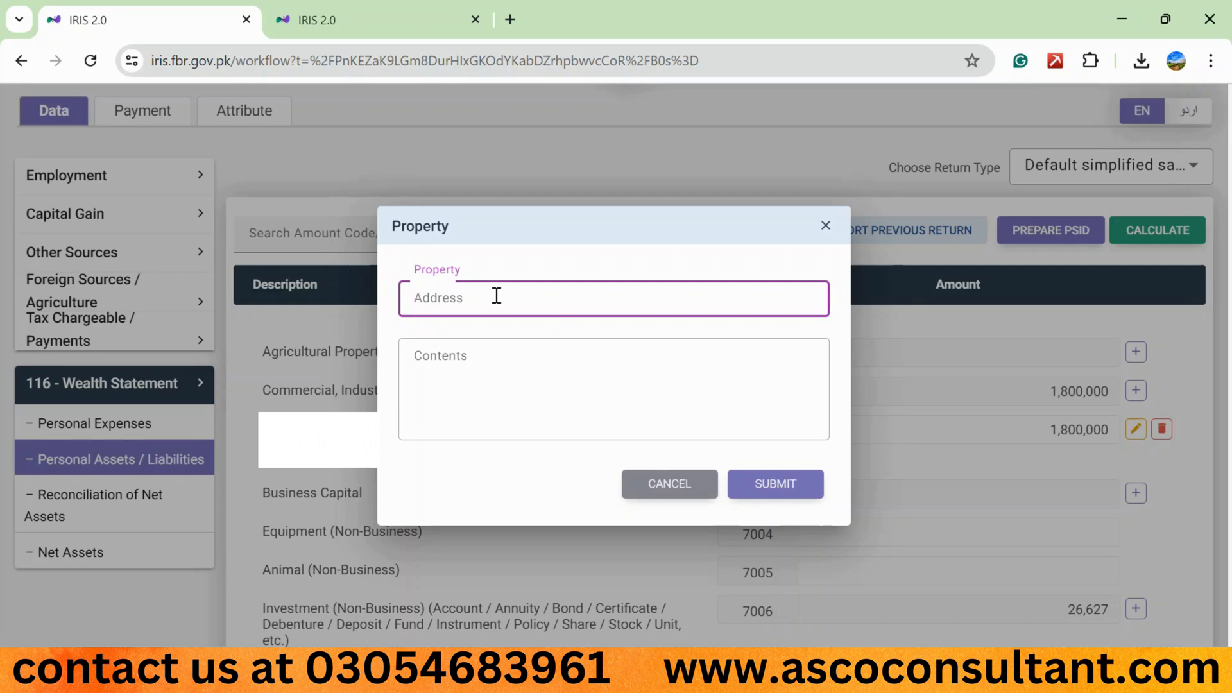
- Add an Agricultural Property entry, filling in the property address and describing the contents as "agril land, 64 kanal" with its location
{"action": "type", "text": "d"}
{"action": "key", "text": "Tab"}
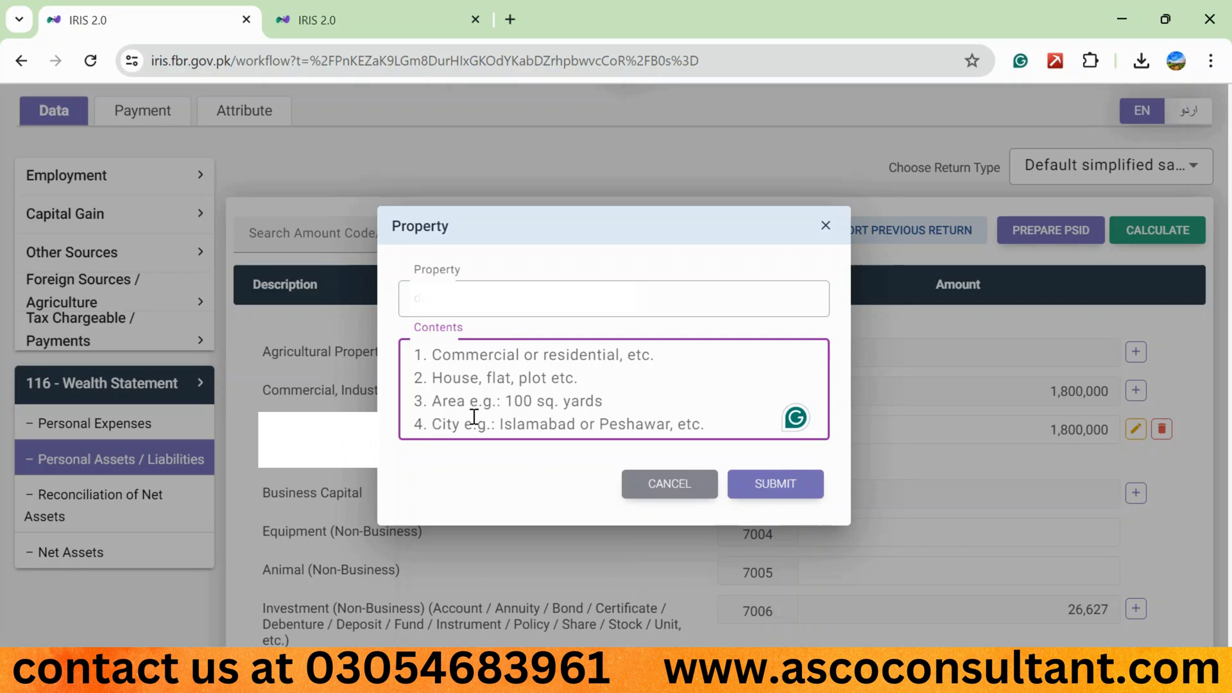
{"action": "type", "text": "a"}
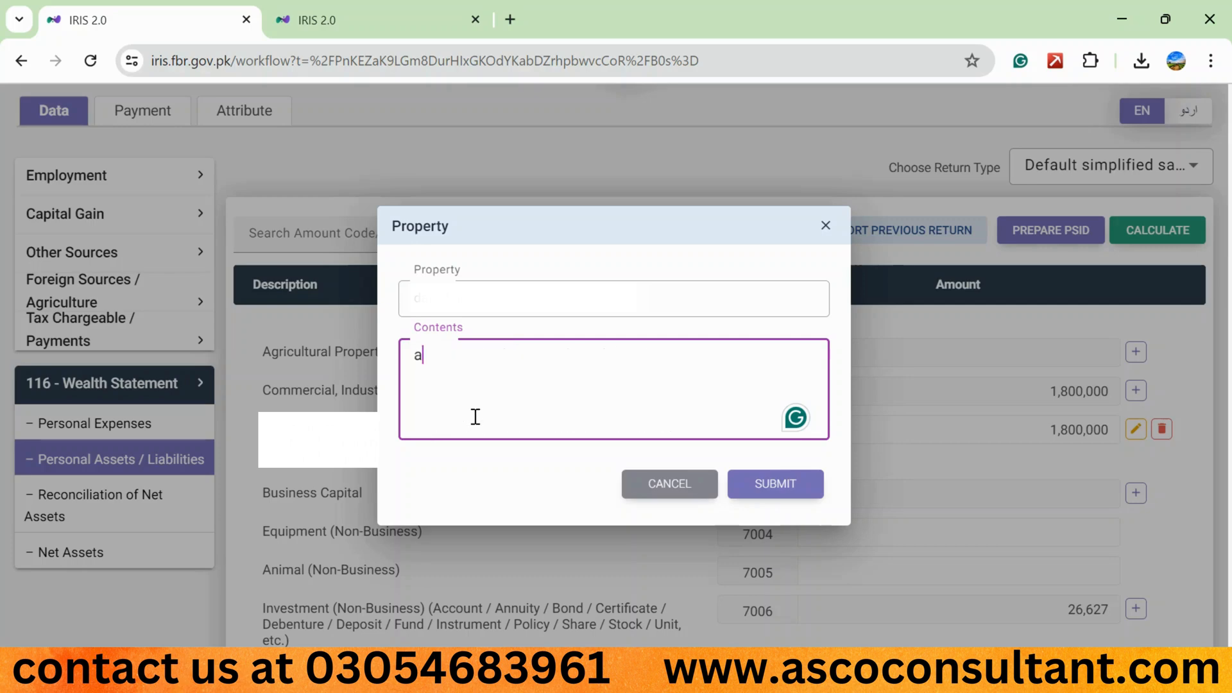
{"action": "type", "text": "gril land"}
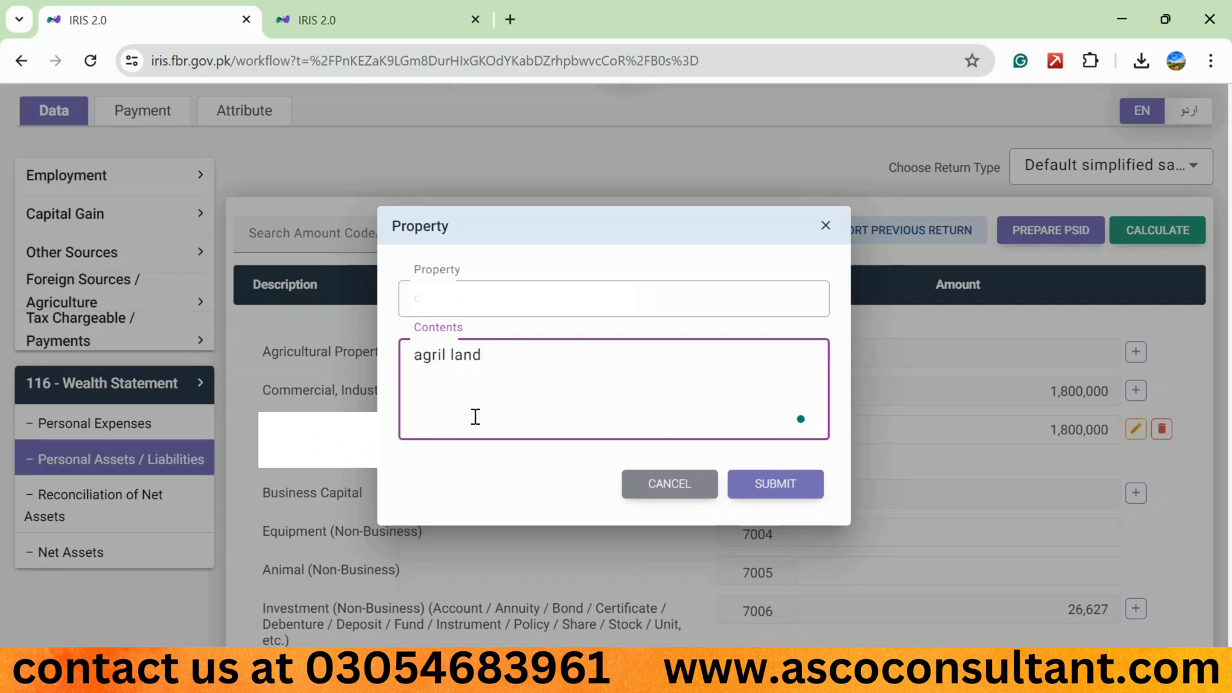
{"action": "type", "text": ", 64 kanal,"}
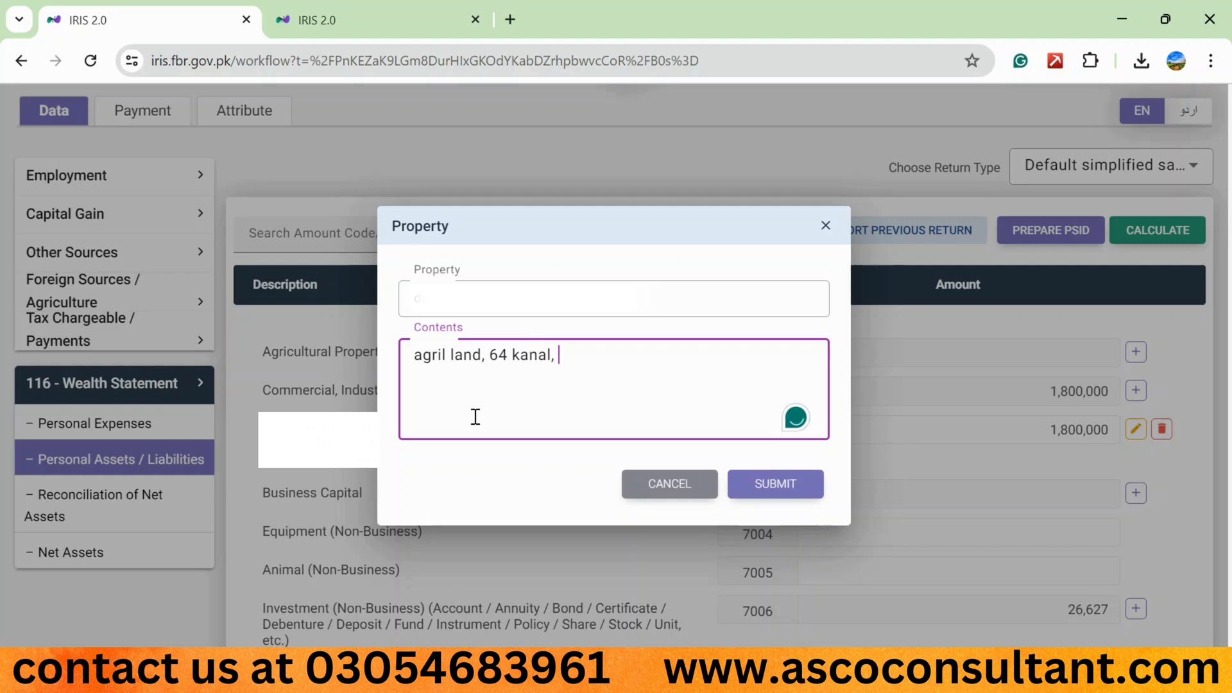
{"action": "key", "text": "BackSpace"}
{"action": "key", "text": "BackSpace"}
{"action": "key", "text": "BackSpace"}
{"action": "key", "text": "BackSpace"}
{"action": "key", "text": "BackSpace"}
{"action": "key", "text": "BackSpace"}
{"action": "key", "text": "BackSpace"}
{"action": "key", "text": "BackSpace"}
{"action": "key", "text": "BackSpace"}
{"action": "key", "text": "BackSpace"}
{"action": "key", "text": "BackSpace"}
{"action": "key", "text": "BackSpace"}
{"action": "key", "text": "BackSpace"}
{"action": "key", "text": "BackSpace"}
{"action": "key", "text": "BackSpace"}
{"action": "key", "text": "BackSpace"}
{"action": "key", "text": "BackSpace"}
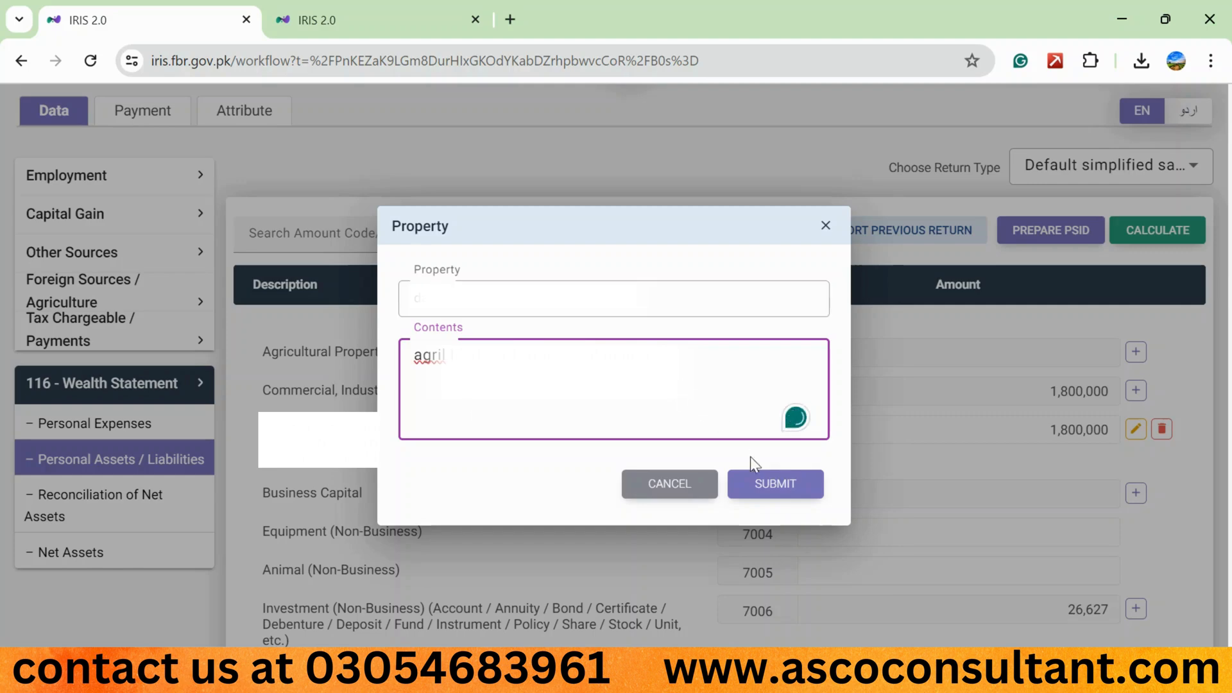
{"action": "left_click", "coordinate": [764, 489]}
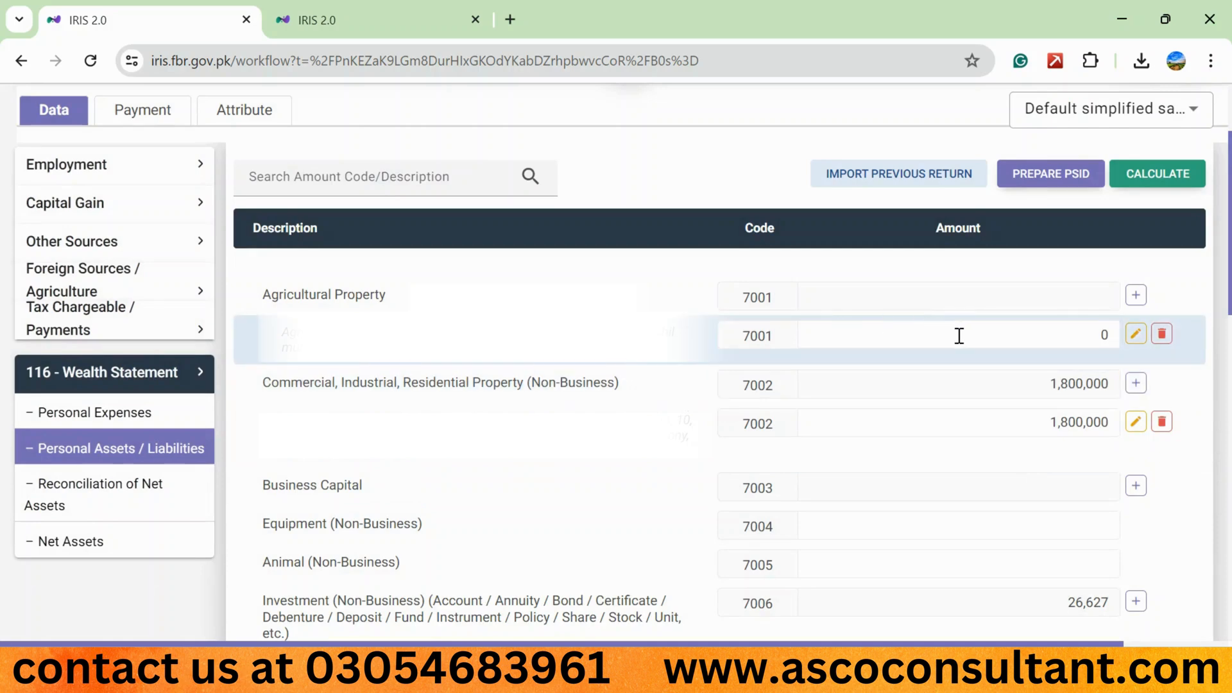
- Set the new Agricultural Property entry's amount to 3,500,000 and calculate the statement
{"action": "left_click", "coordinate": [958, 335]}
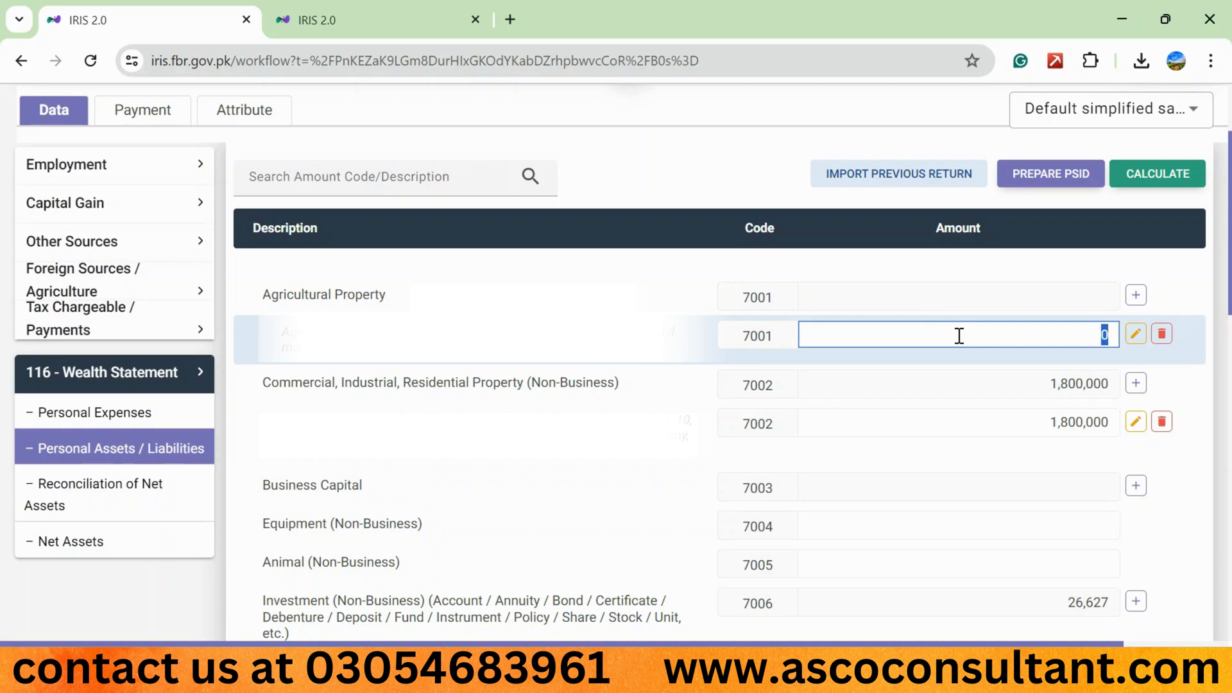
{"action": "type", "text": "3500000"}
{"action": "left_click", "coordinate": [1142, 177]}
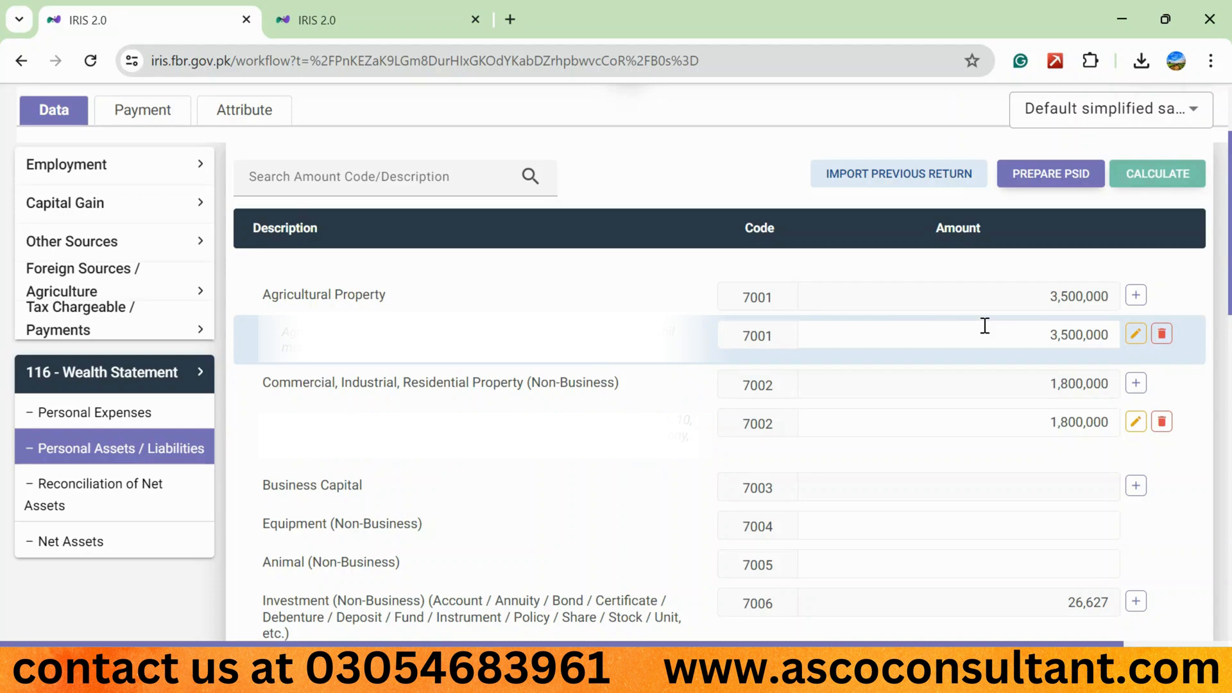
- Add a second Agricultural Property entry with its address and contents "agri land, 64 kanal", its city and the note "- inherited"
{"action": "left_click", "coordinate": [1134, 296]}
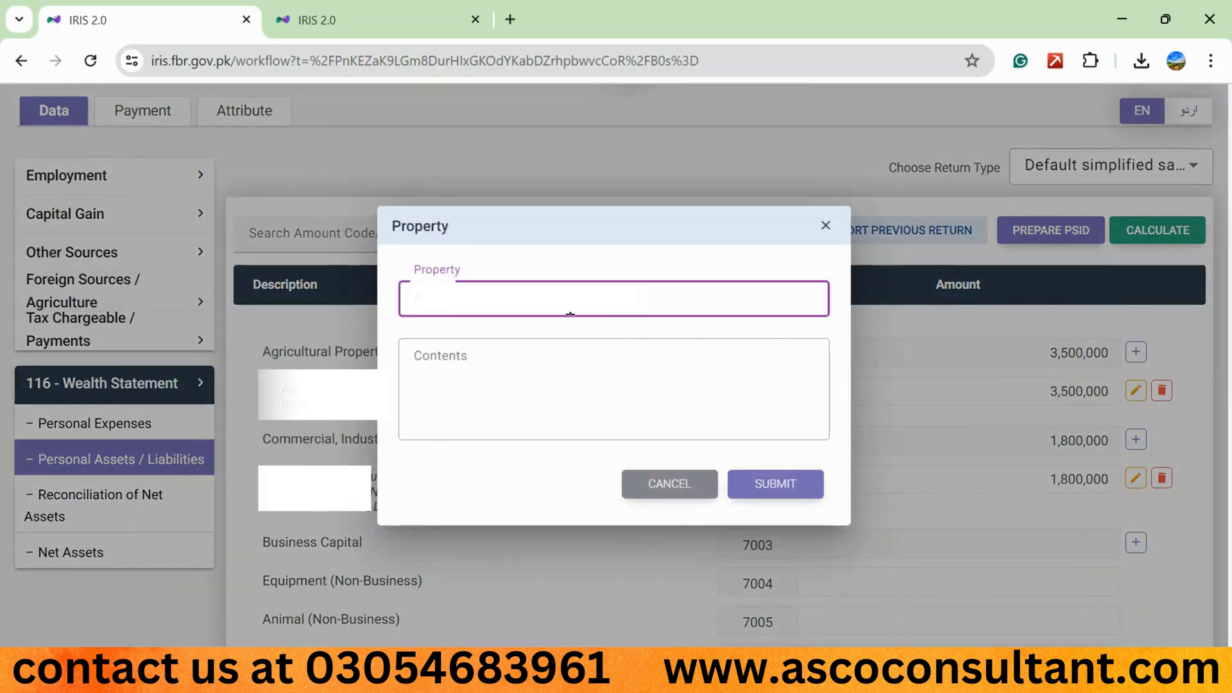
{"action": "type", "text": "d"}
{"action": "key", "text": "Tab"}
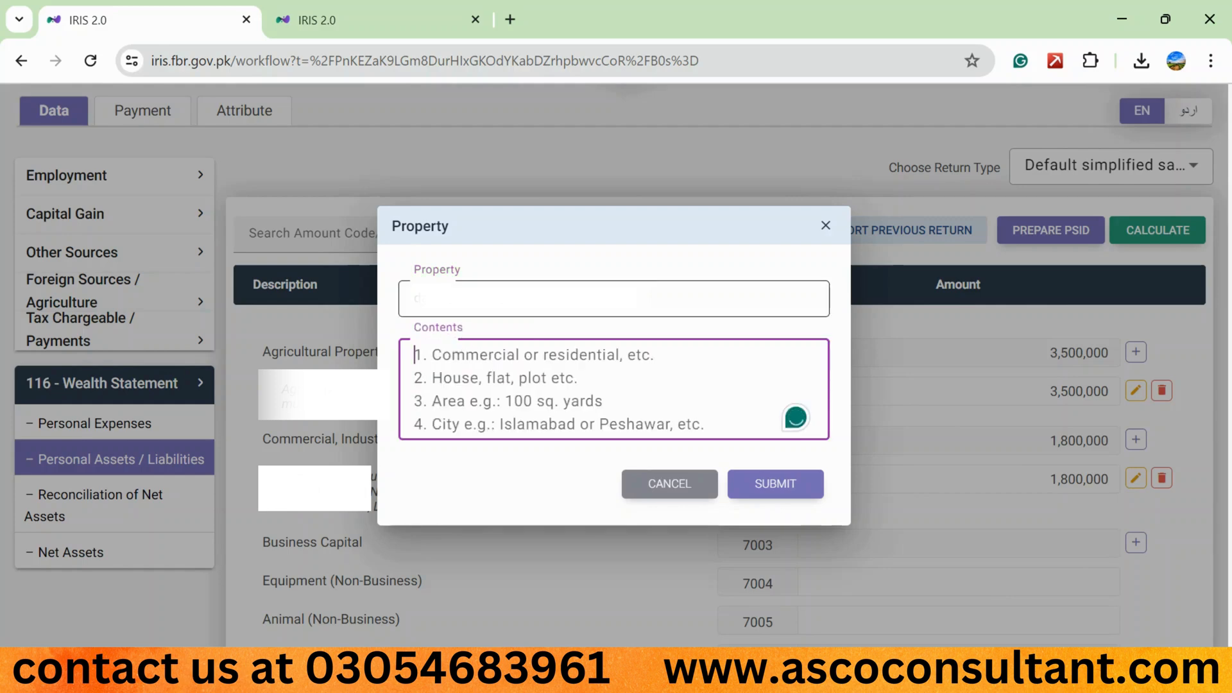
{"action": "type", "text": "agri "}
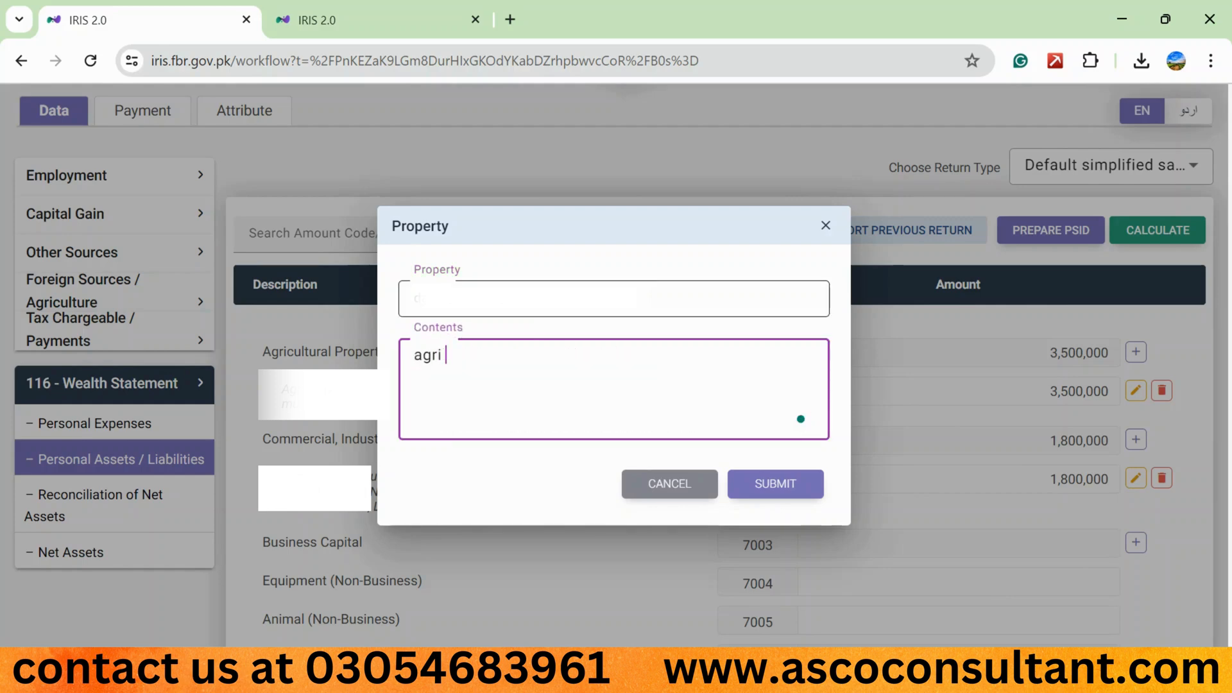
{"action": "type", "text": "land, 64 kanal"}
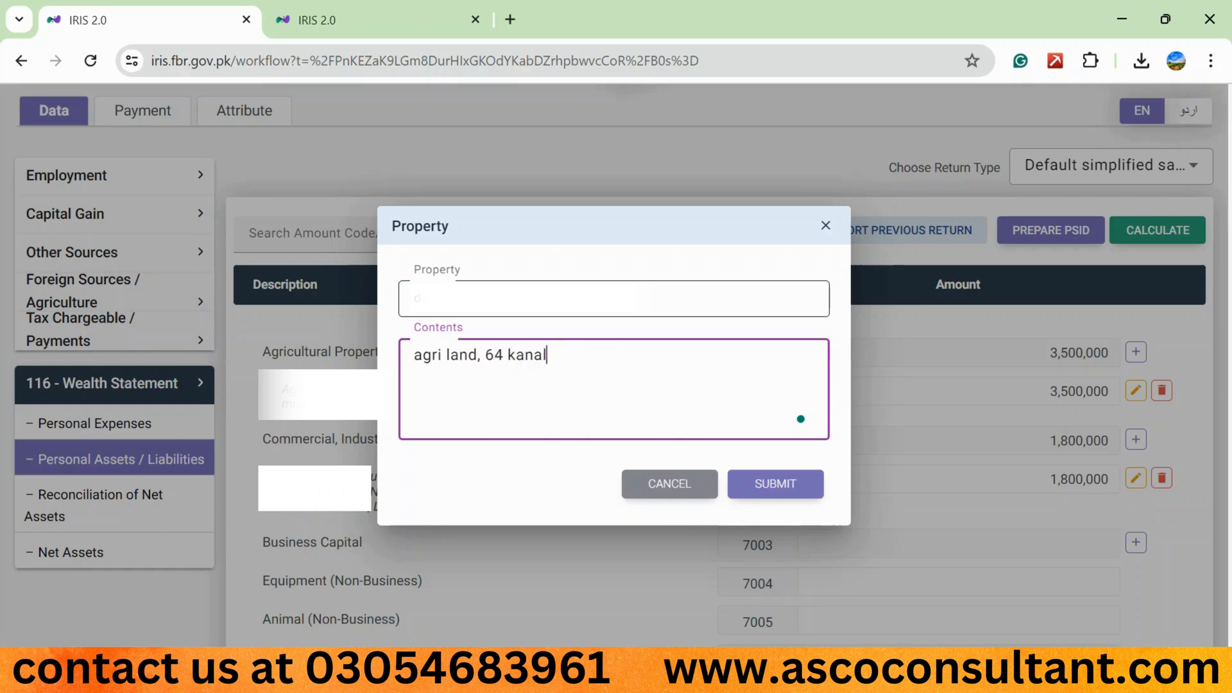
{"action": "type", "text": ","}
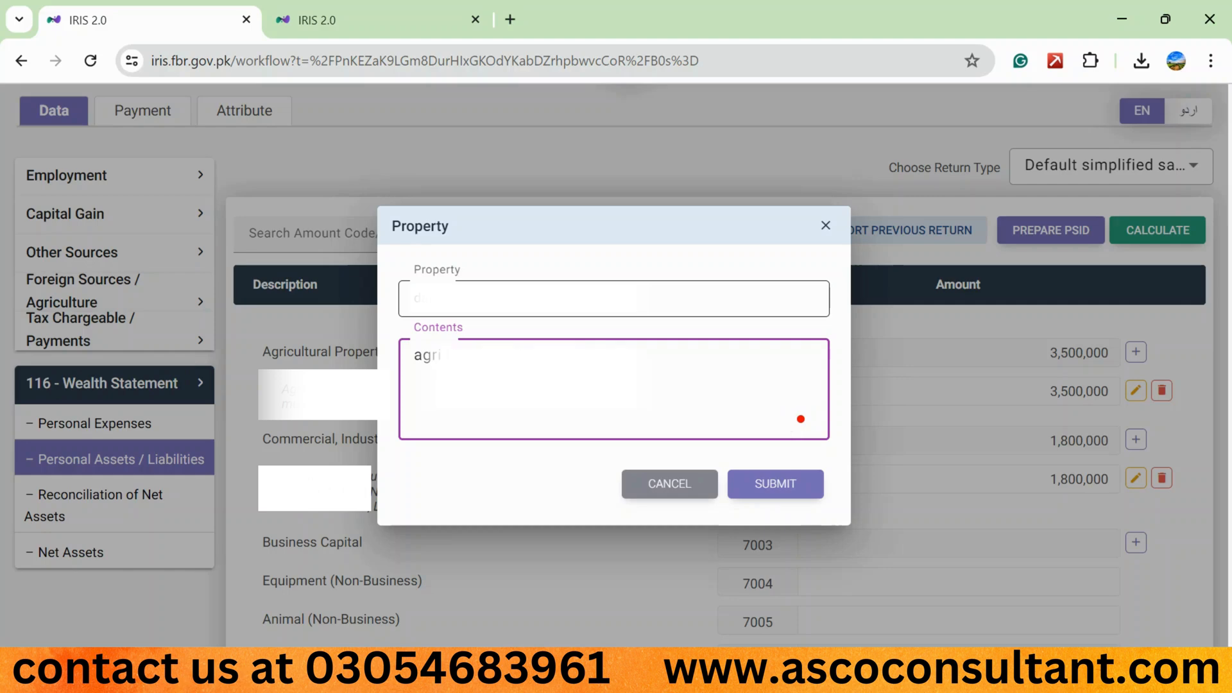
{"action": "type", "text": "muridke,"}
{"action": "key", "text": "BackSpace"}
{"action": "type", "text": "- inherited"}
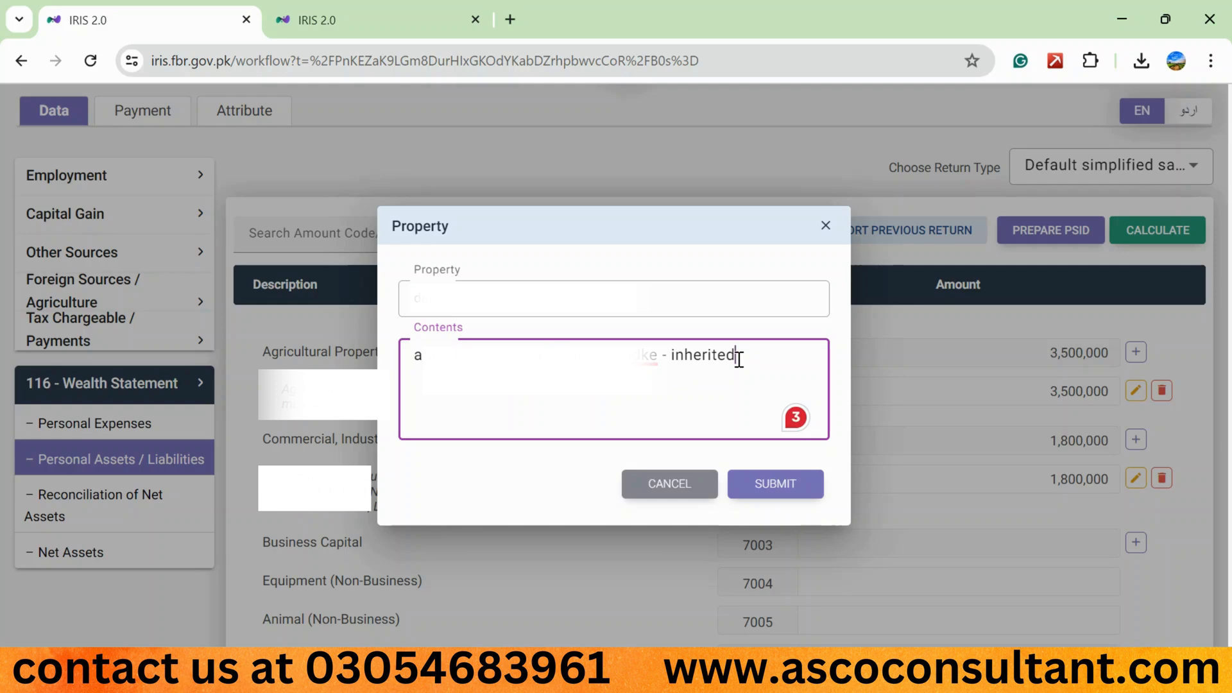
{"action": "left_click", "coordinate": [762, 487]}
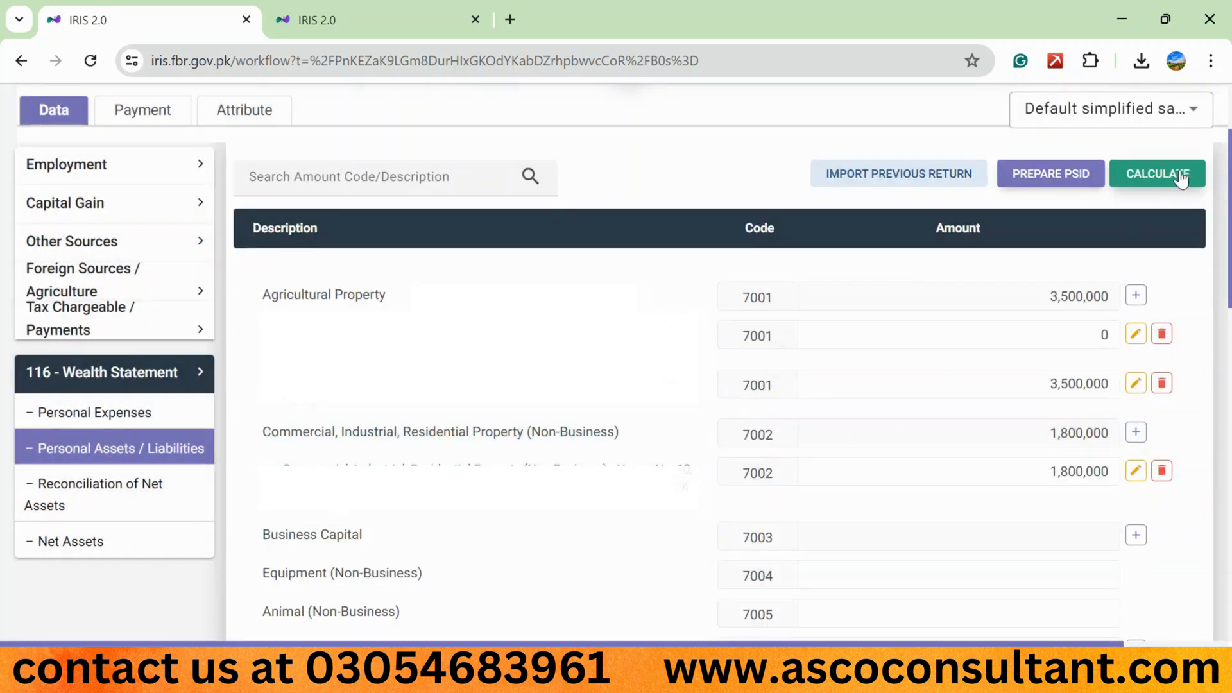
- Delete the inherited Agricultural Property entry that has a zero amount and recalculate the statement
{"action": "left_click", "coordinate": [1178, 172]}
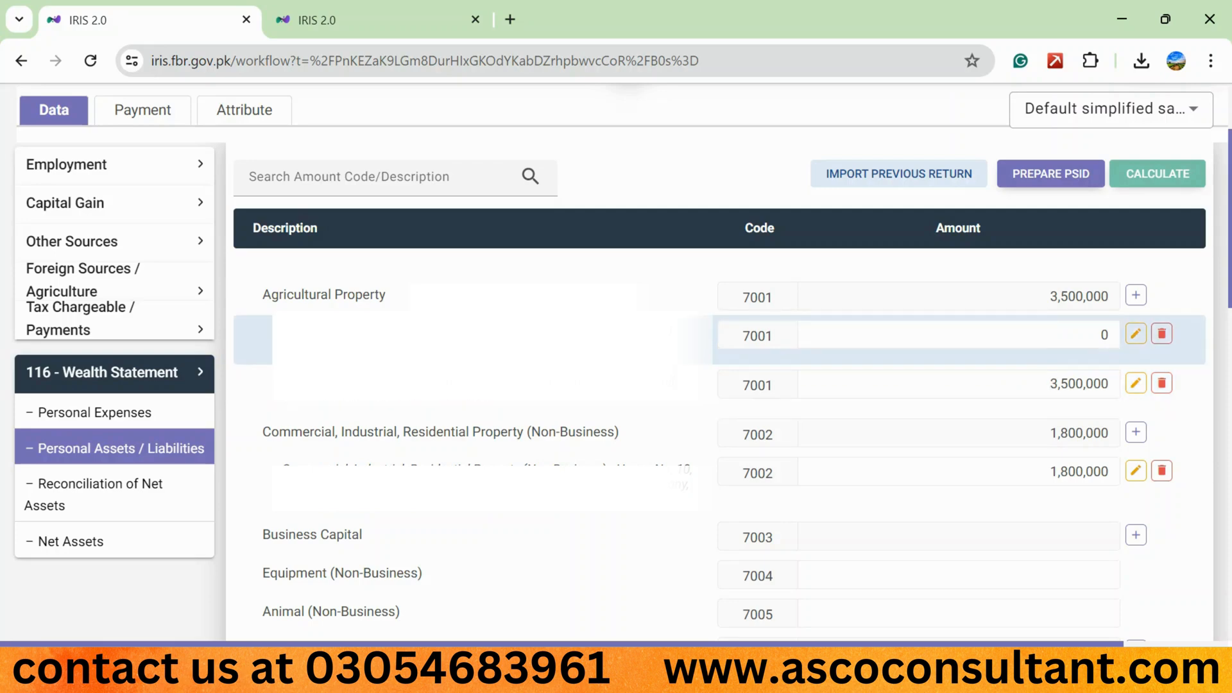
{"action": "left_click", "coordinate": [1162, 334]}
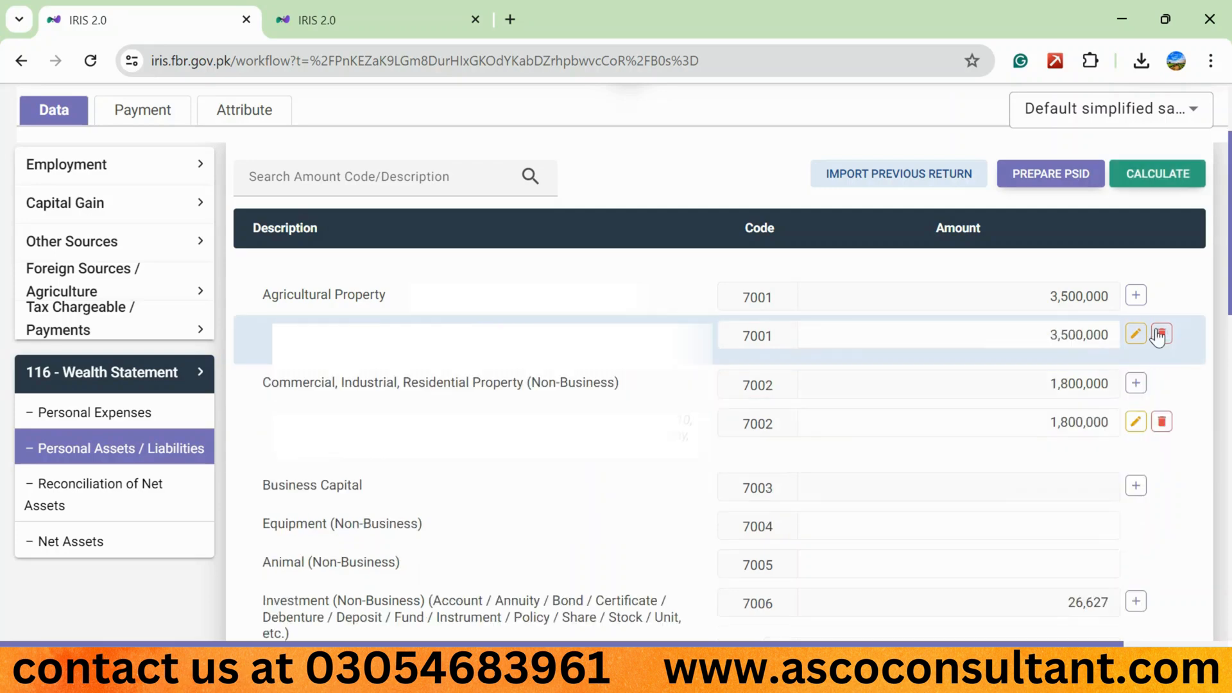
{"action": "left_click", "coordinate": [1165, 175]}
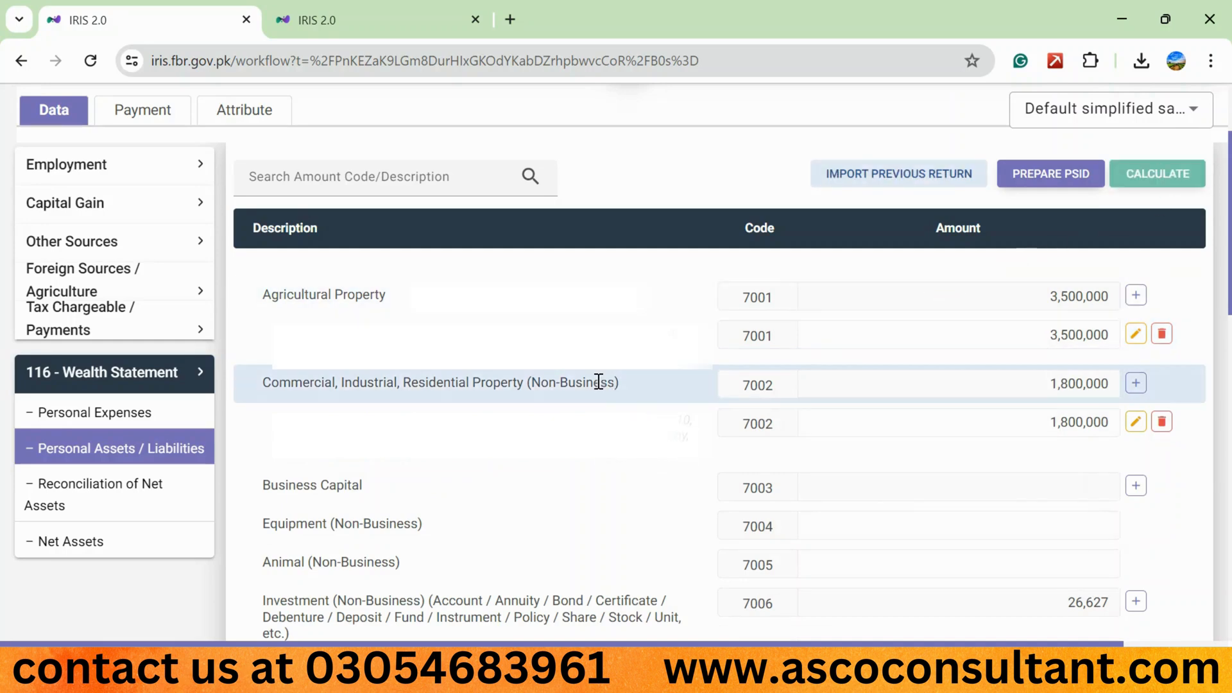
- Add a Commercial, Industrial, Residential Property entry for a plot, filling in its address and the contents "plot, 5 marla"
{"action": "scroll", "coordinate": [440, 356], "scroll_direction": "down", "scroll_amount": 1}
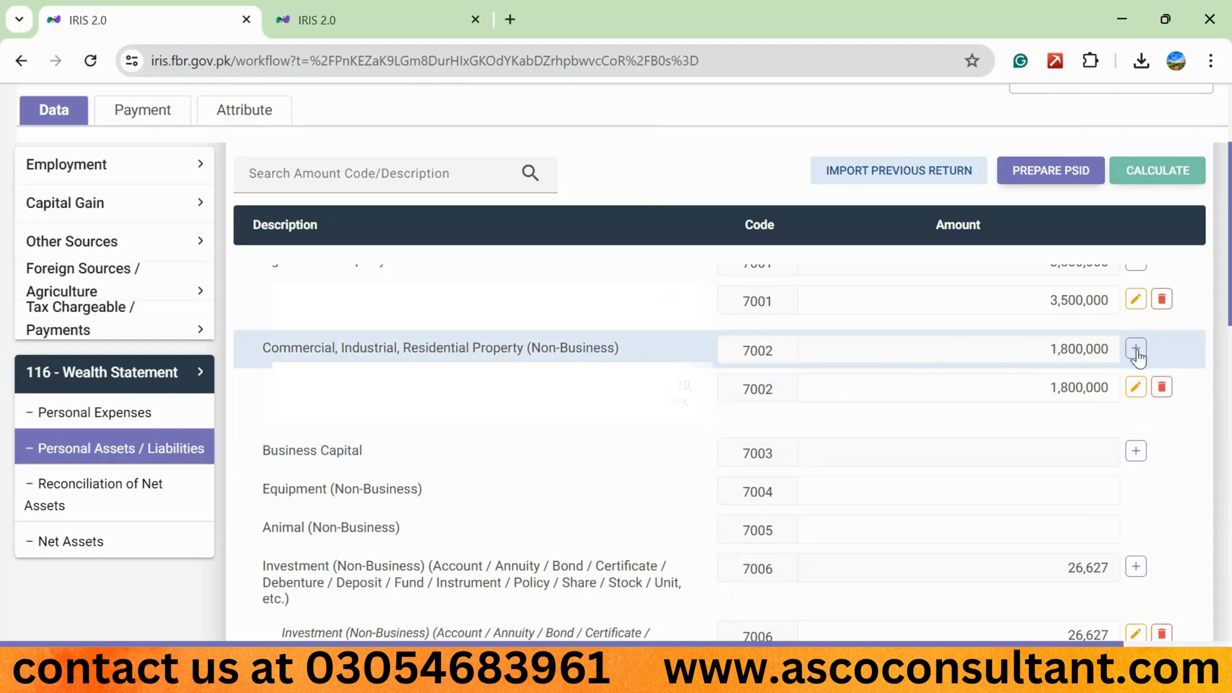
{"action": "left_click", "coordinate": [1135, 349]}
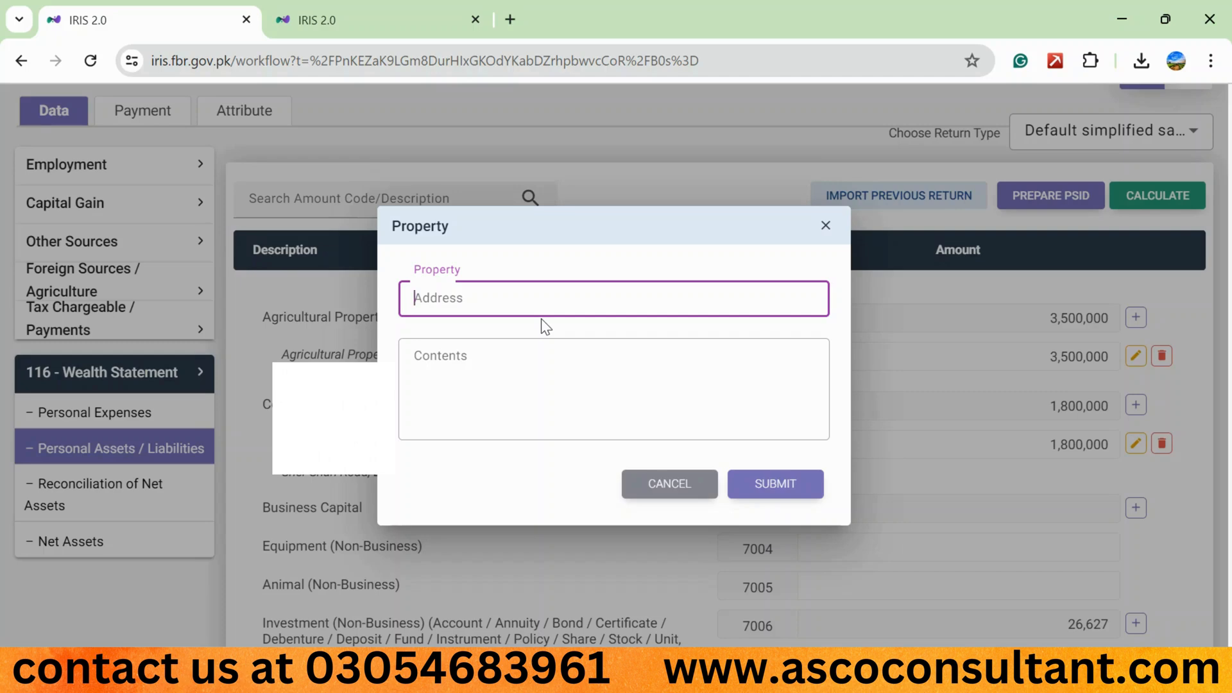
{"action": "type", "text": "plo"}
{"action": "key", "text": "Tab"}
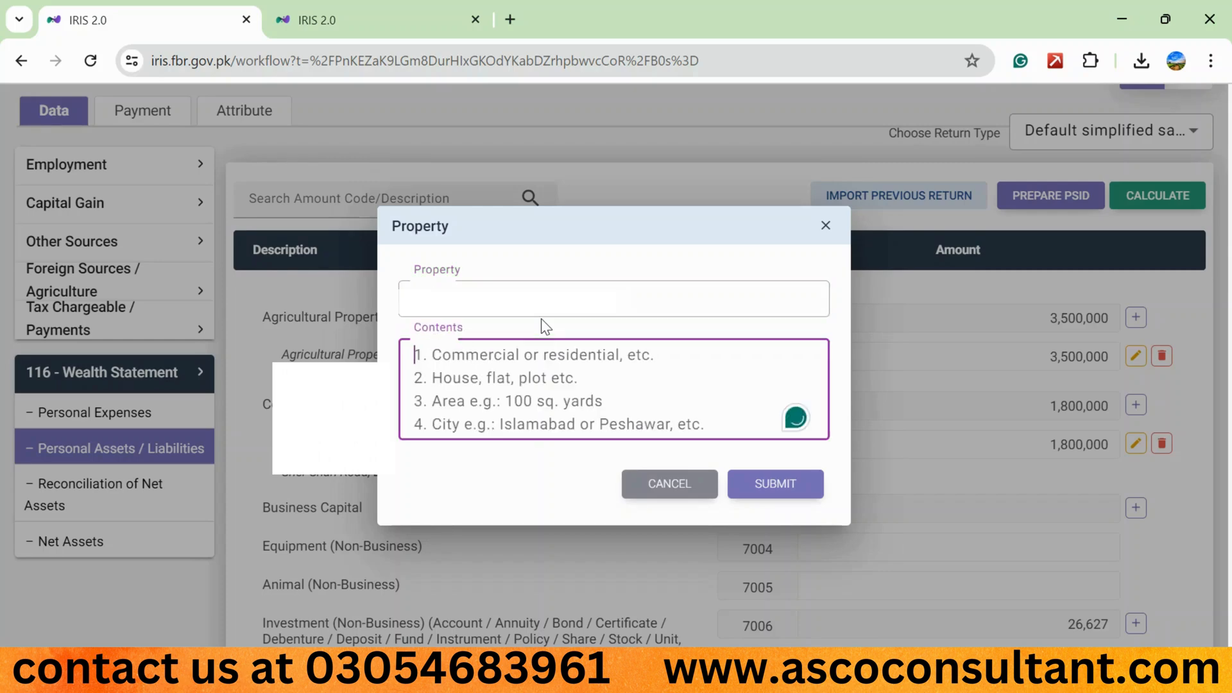
{"action": "type", "text": "plot"}
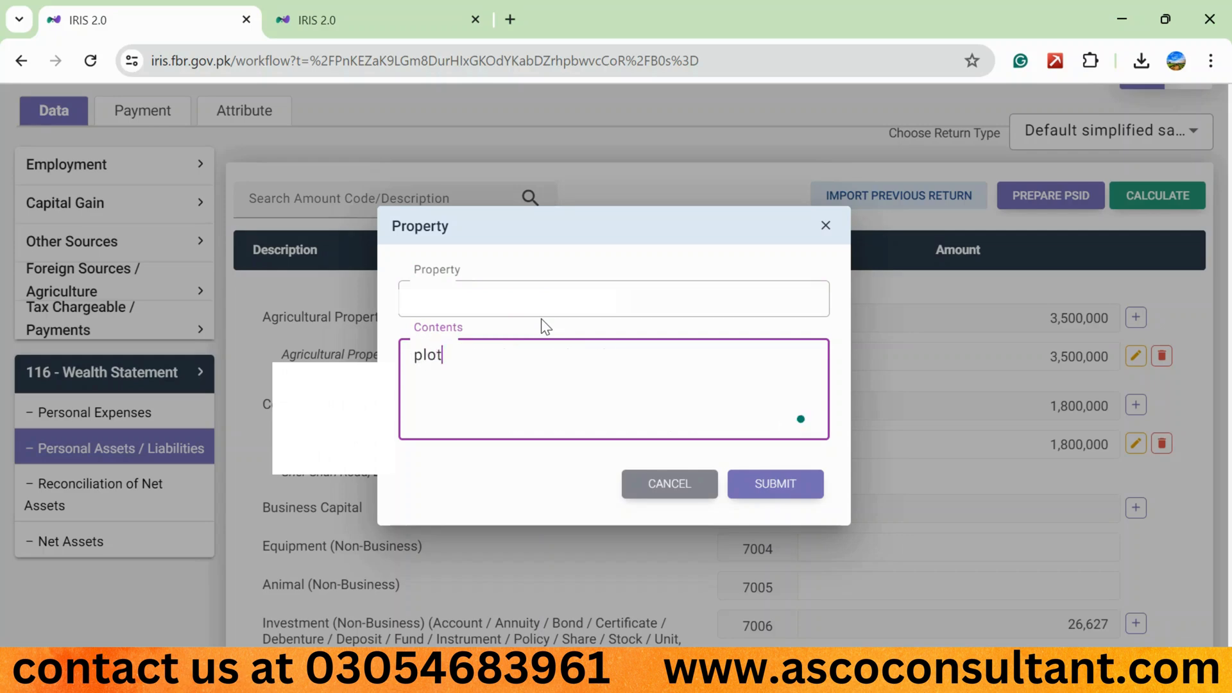
{"action": "type", "text": ", 5 marla"}
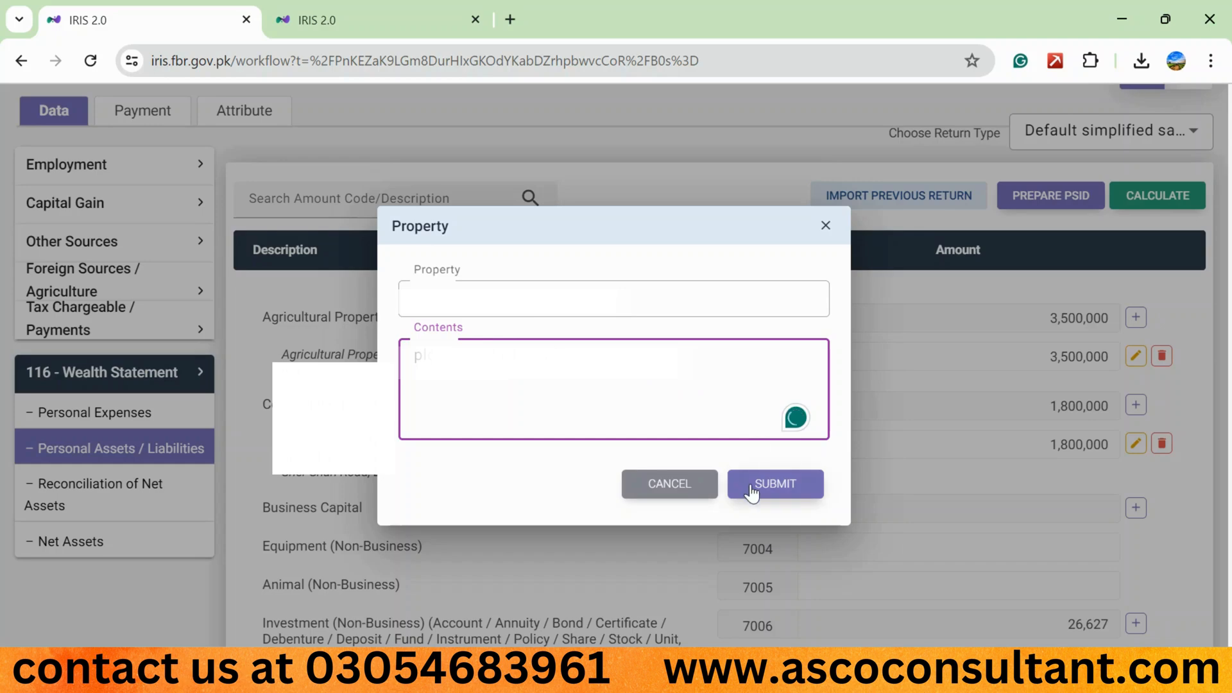
{"action": "left_click", "coordinate": [773, 483]}
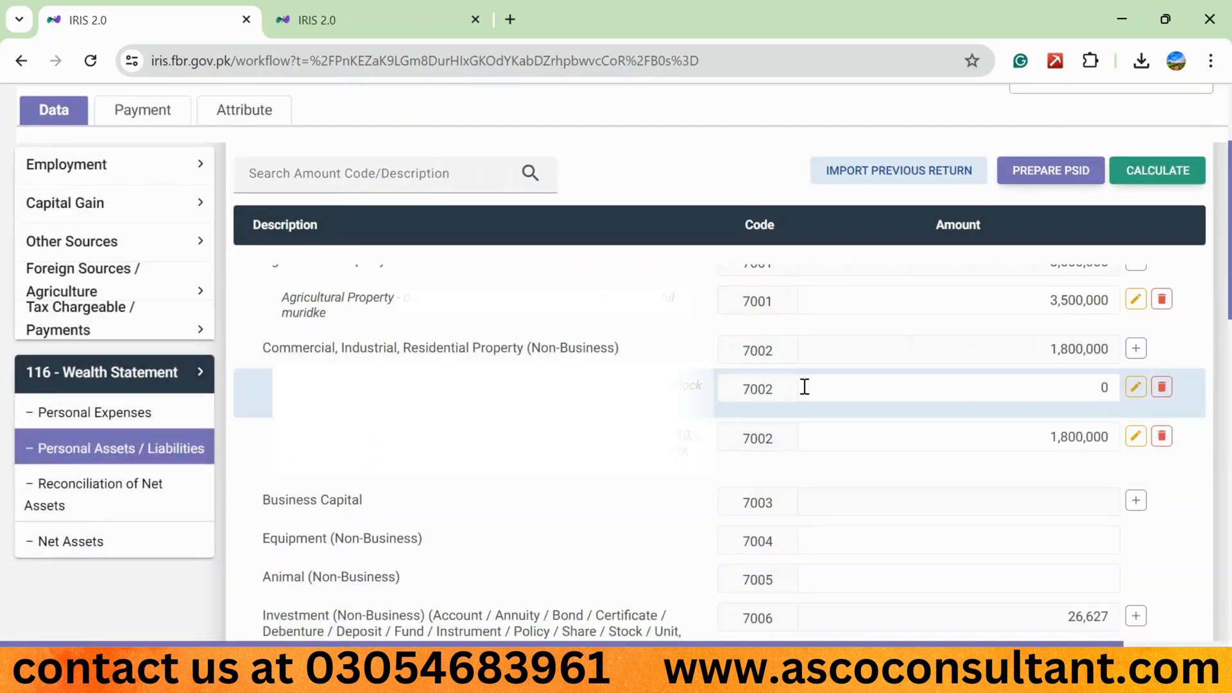
- Set the new plot entry's amount to 300,000 under code 7002 and recalculate the statement
{"action": "left_click", "coordinate": [911, 381]}
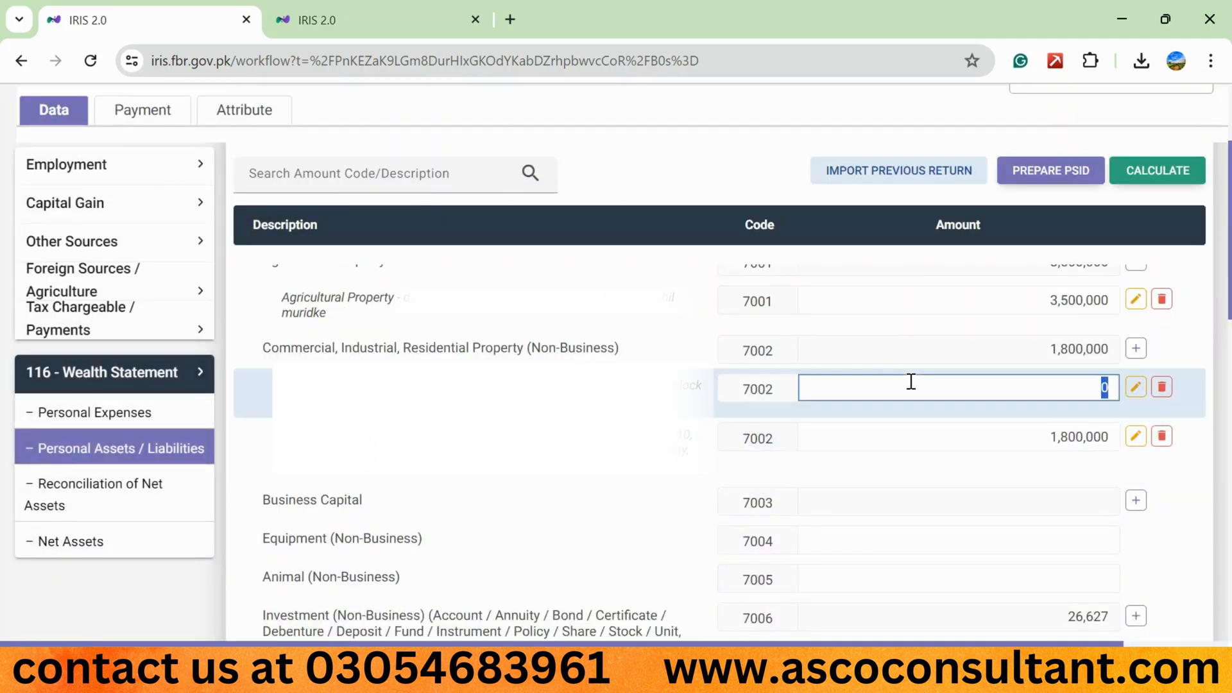
{"action": "type", "text": "3000000"}
{"action": "left_click", "coordinate": [1168, 171]}
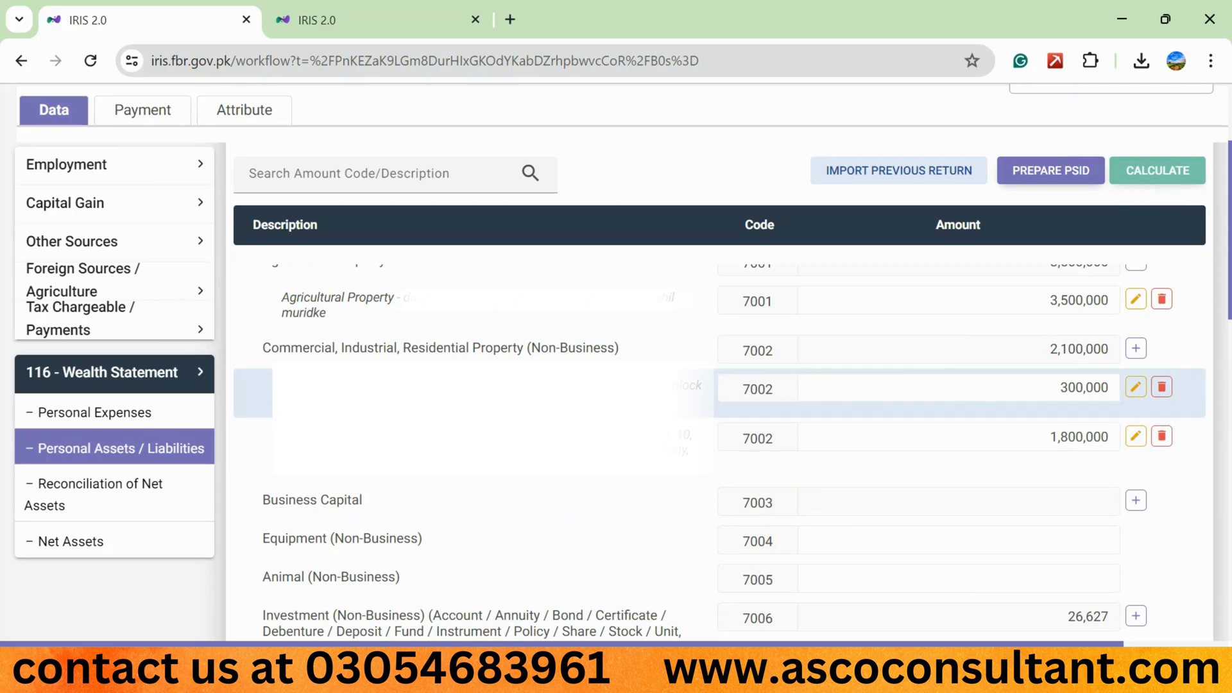
- Add another Commercial, Industrial, Residential Property entry for a house, filling in its address and the contents "house, 5 marla"
{"action": "left_click", "coordinate": [1135, 348]}
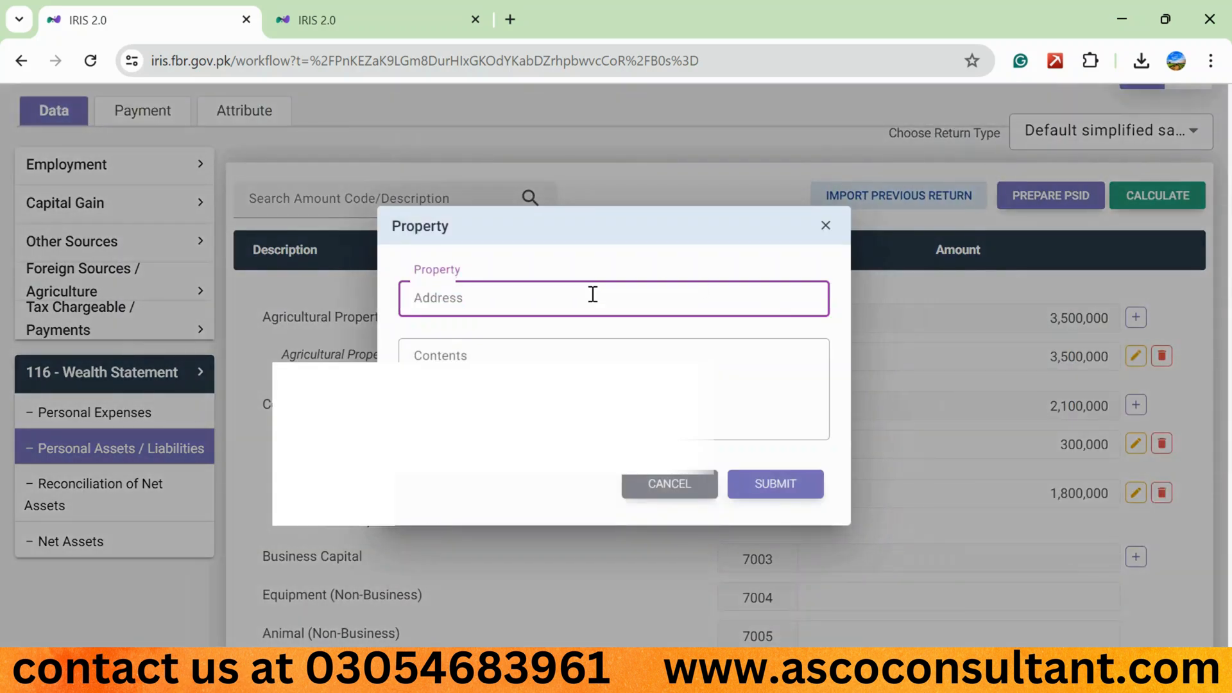
{"action": "type", "text": "house no."}
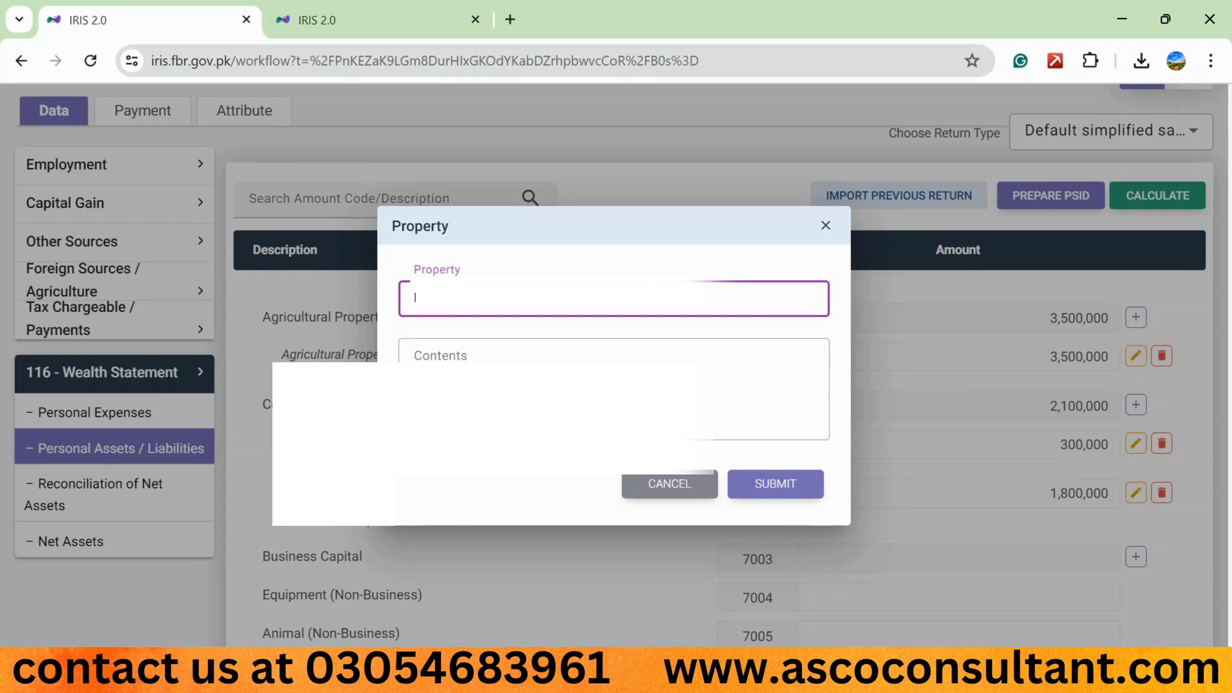
{"action": "key", "text": "Tab"}
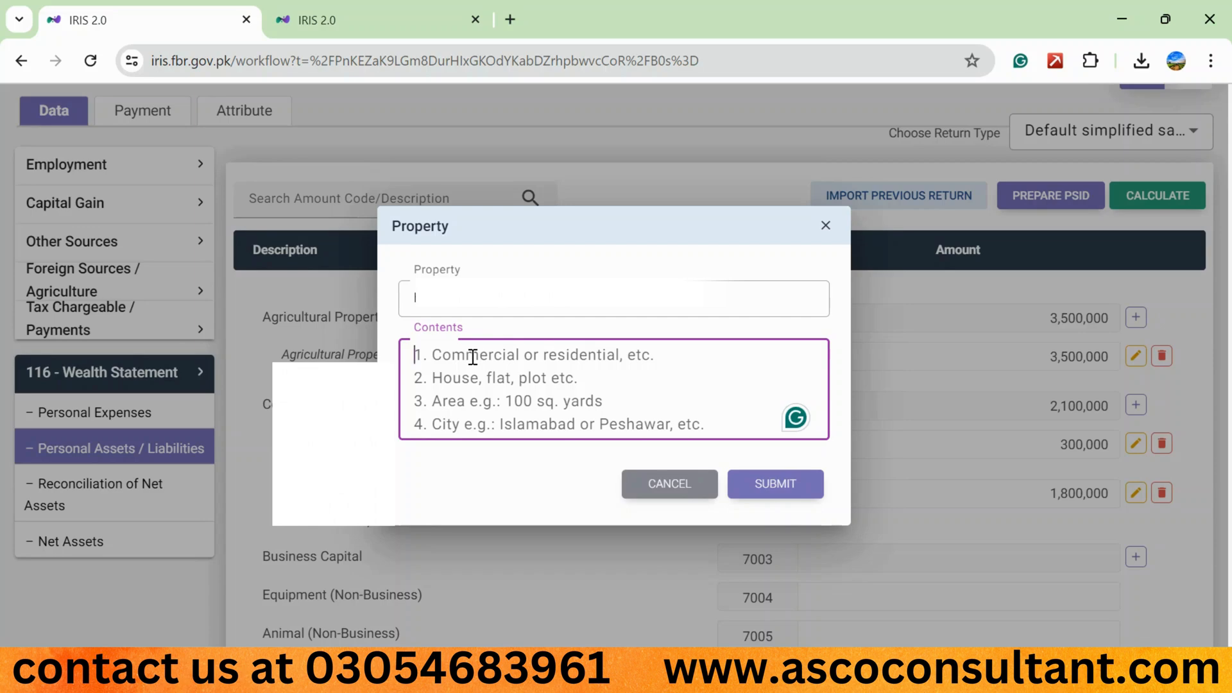
{"action": "type", "text": "house, "}
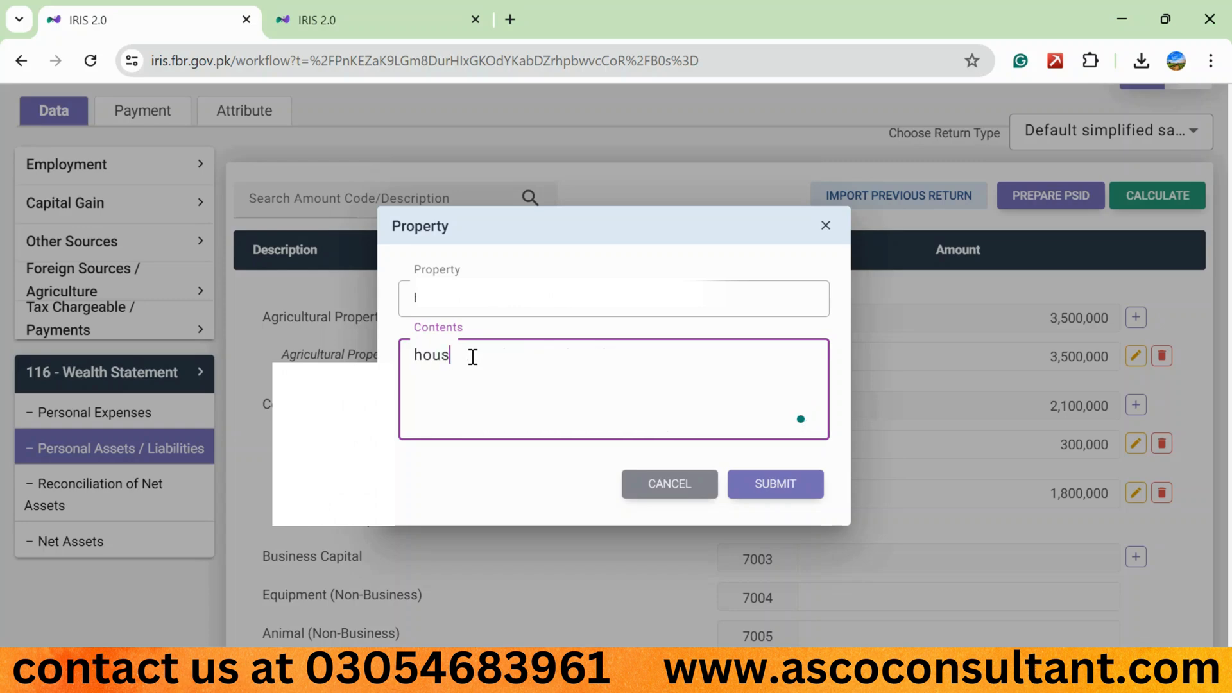
{"action": "type", "text": "5 marla."}
{"action": "left_click", "coordinate": [774, 483]}
{"action": "left_click", "coordinate": [1088, 387]}
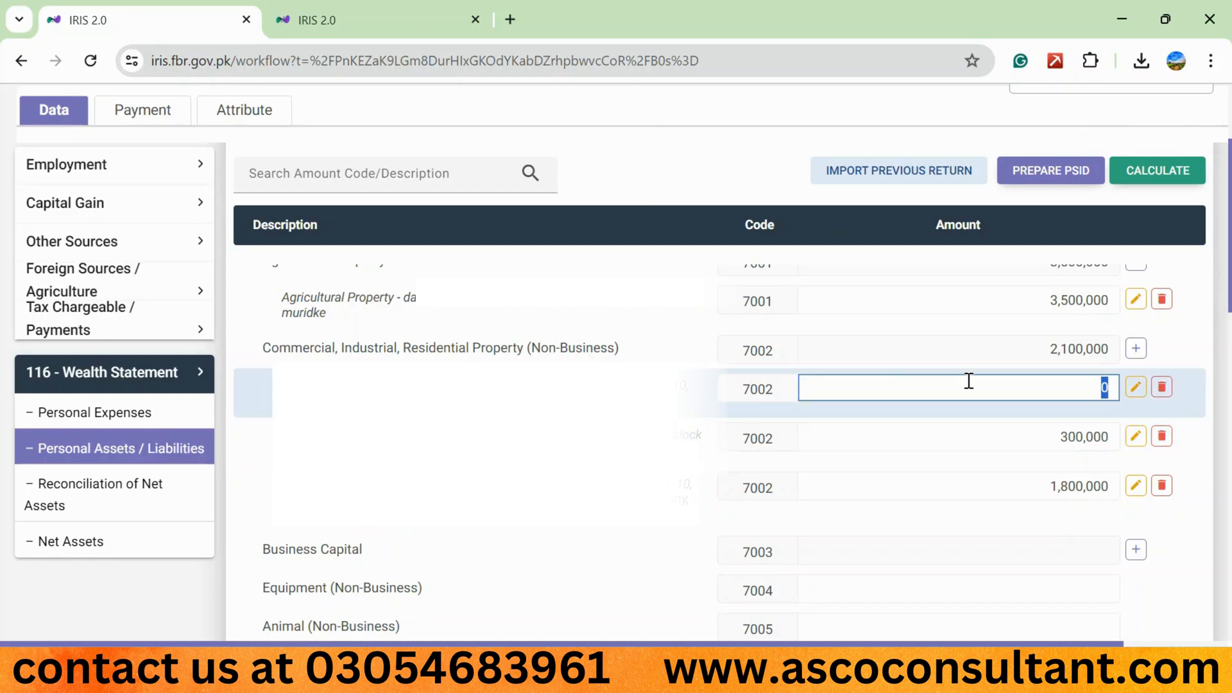
- Delete the new house and plot entries and the 3,500,000 Agricultural Property entry, and recalculate the statement
{"action": "left_click", "coordinate": [1162, 388]}
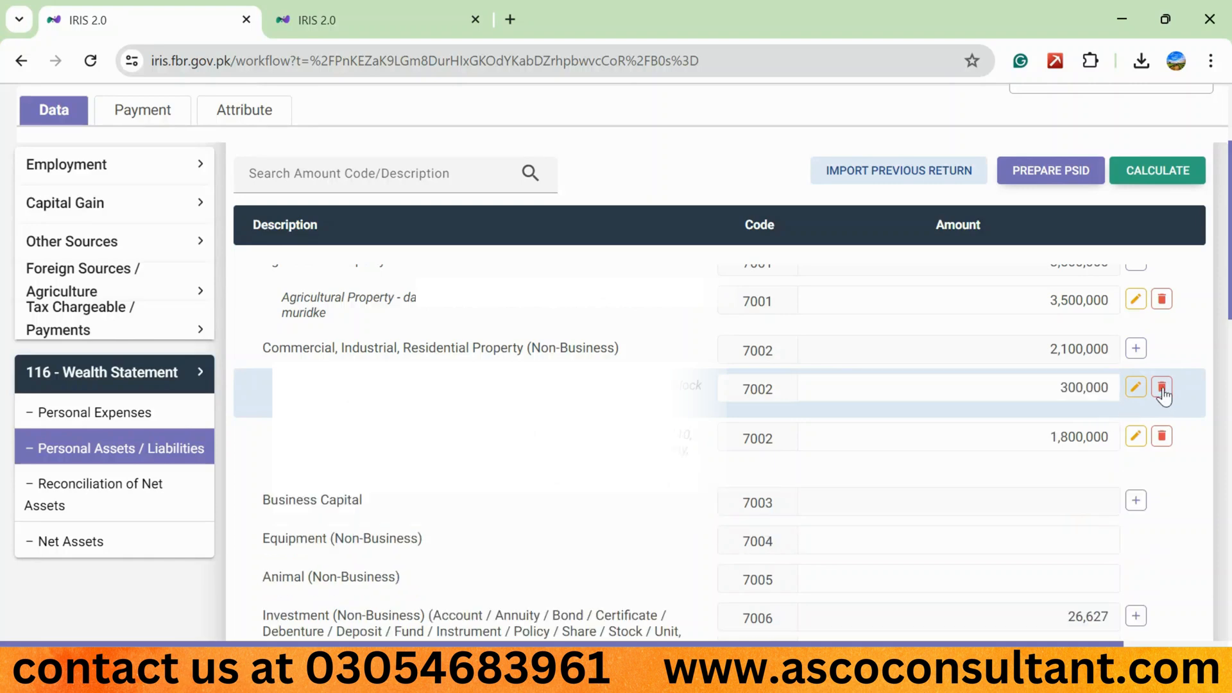
{"action": "left_click", "coordinate": [1161, 387]}
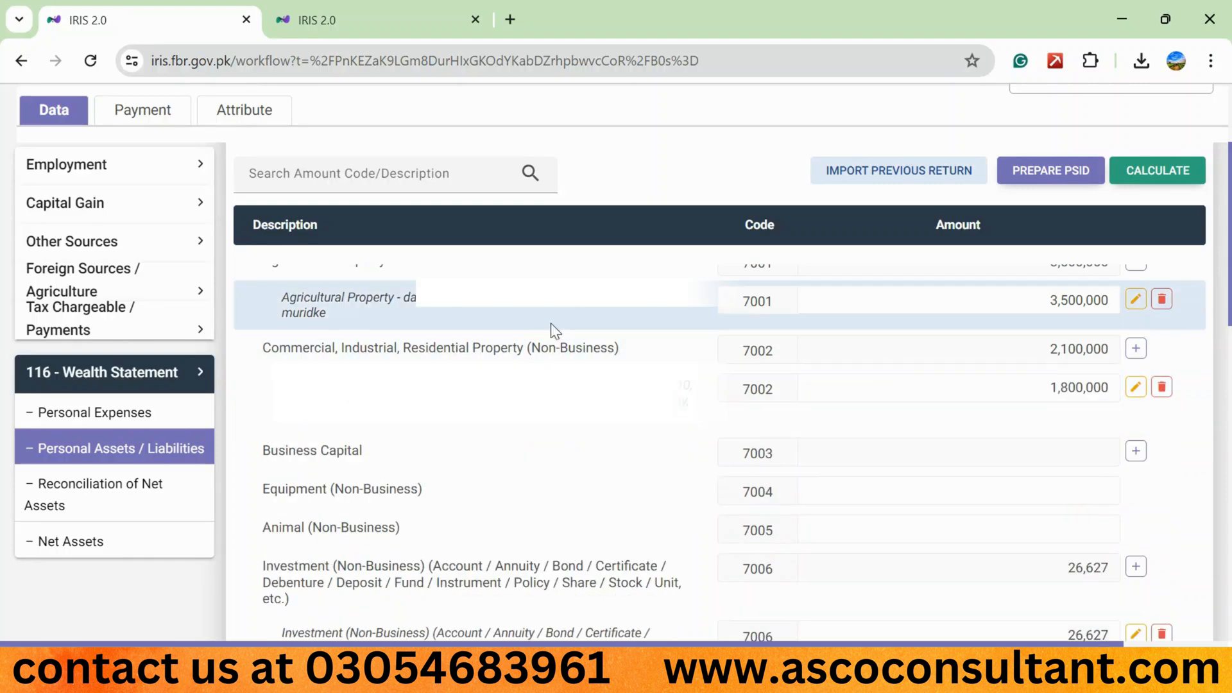
{"action": "left_click", "coordinate": [1162, 299]}
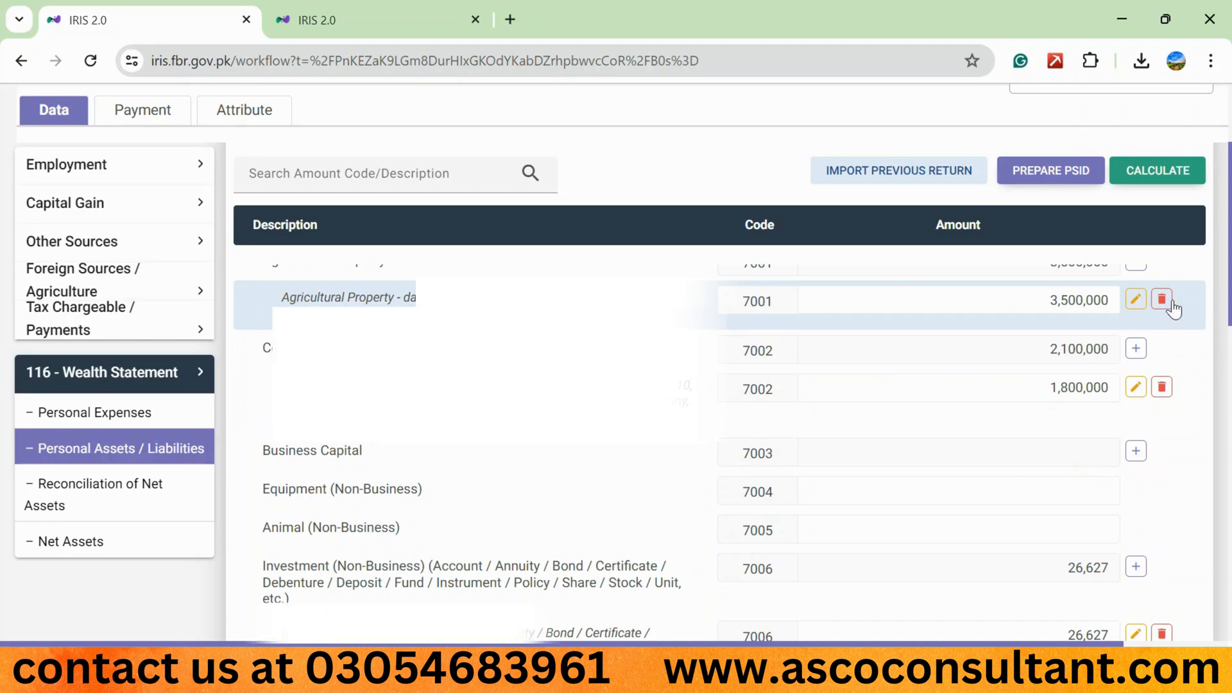
{"action": "left_click", "coordinate": [1130, 173]}
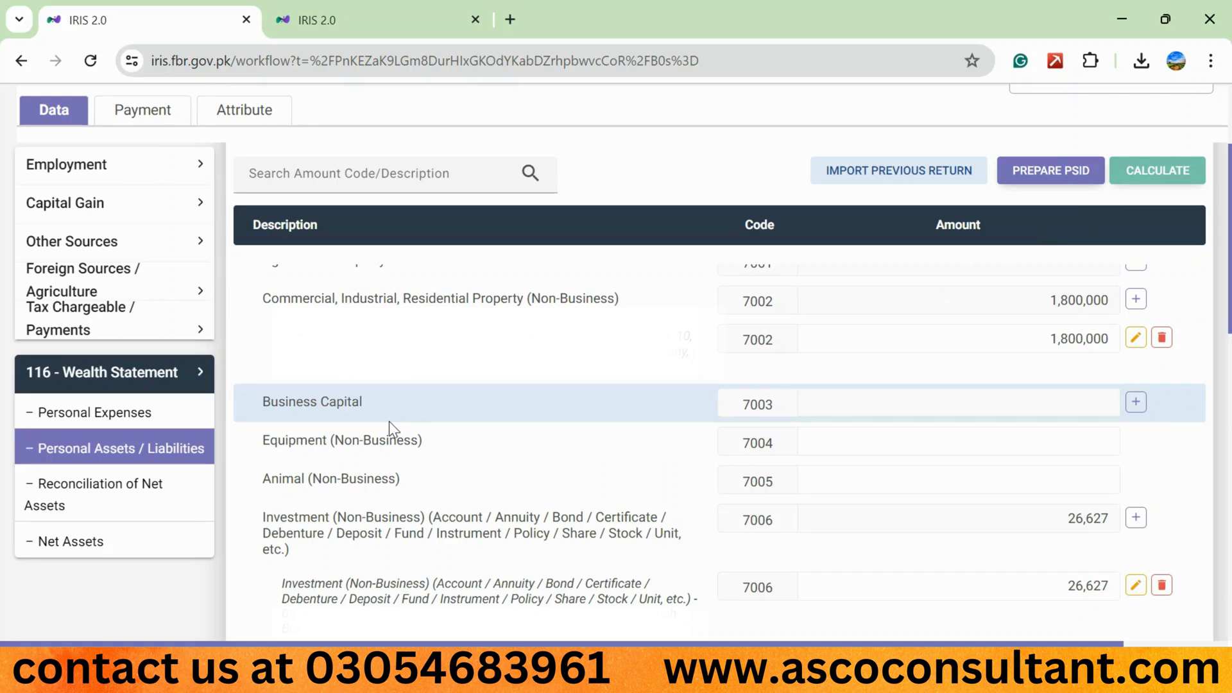
- Add a Business Capital entry with the business name "shares in nishat limited"
{"action": "left_click", "coordinate": [1135, 404]}
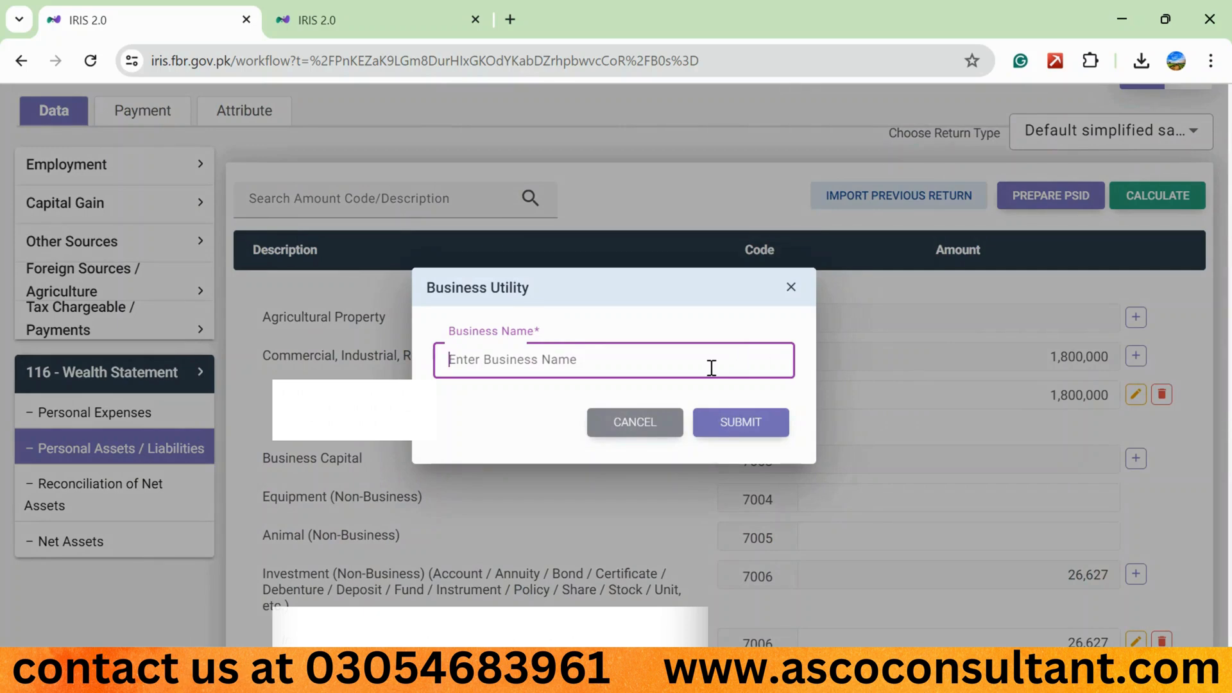
{"action": "type", "text": "shares in "}
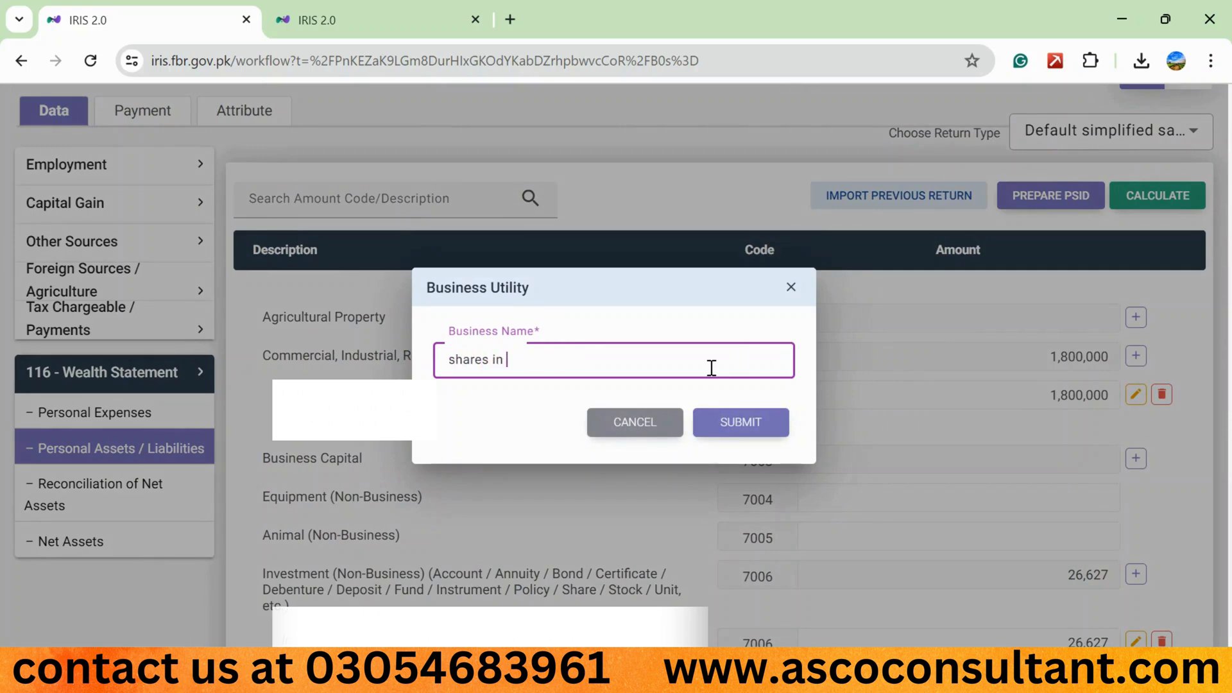
{"action": "type", "text": "nishat limited"}
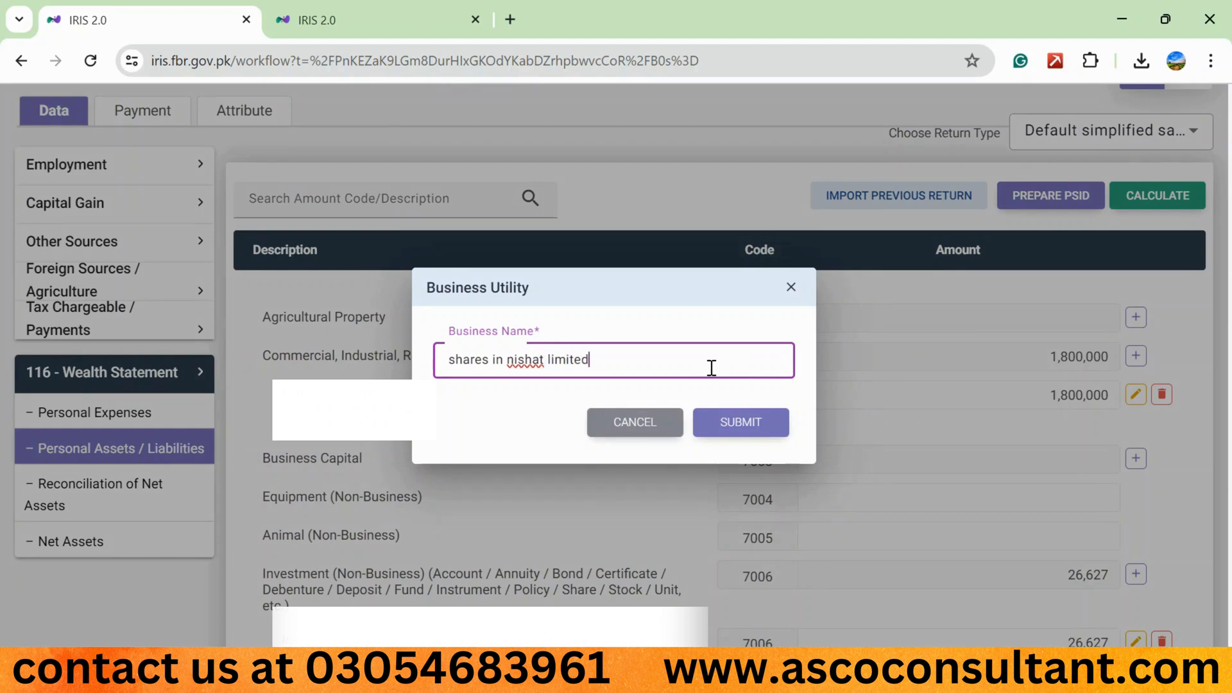
{"action": "left_click", "coordinate": [702, 425]}
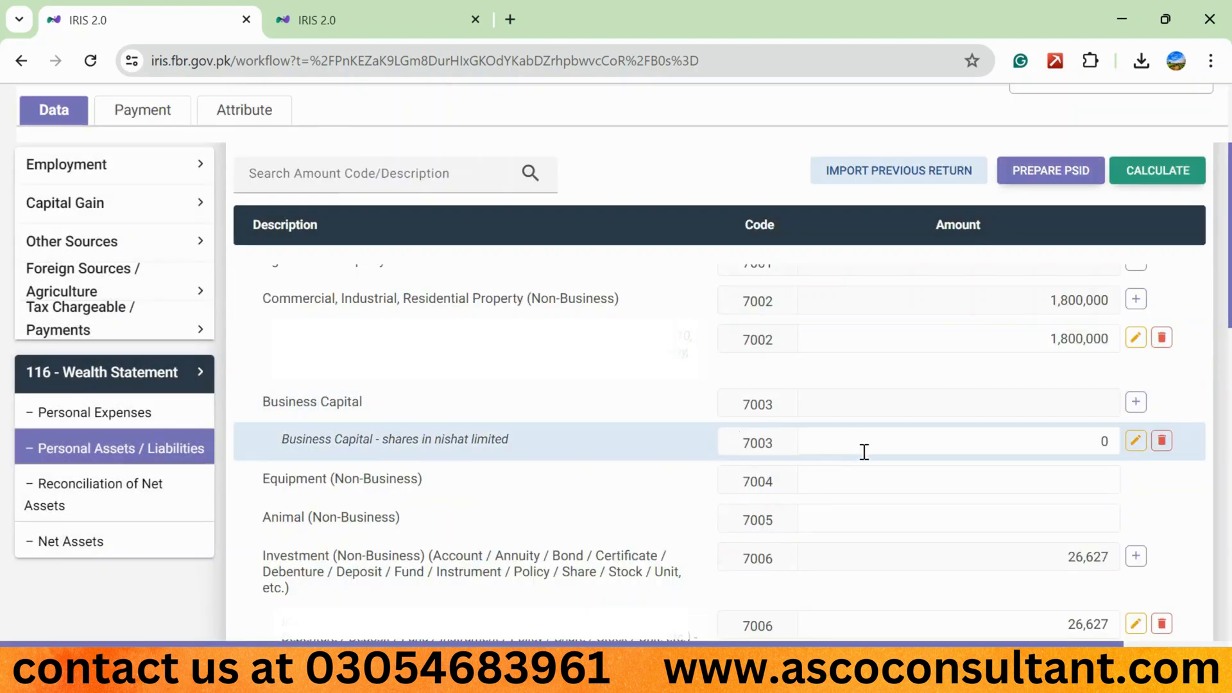
- Set the Business Capital entry's amount to 100,000 under code 7003 and recalculate the statement
{"action": "left_click", "coordinate": [1025, 441]}
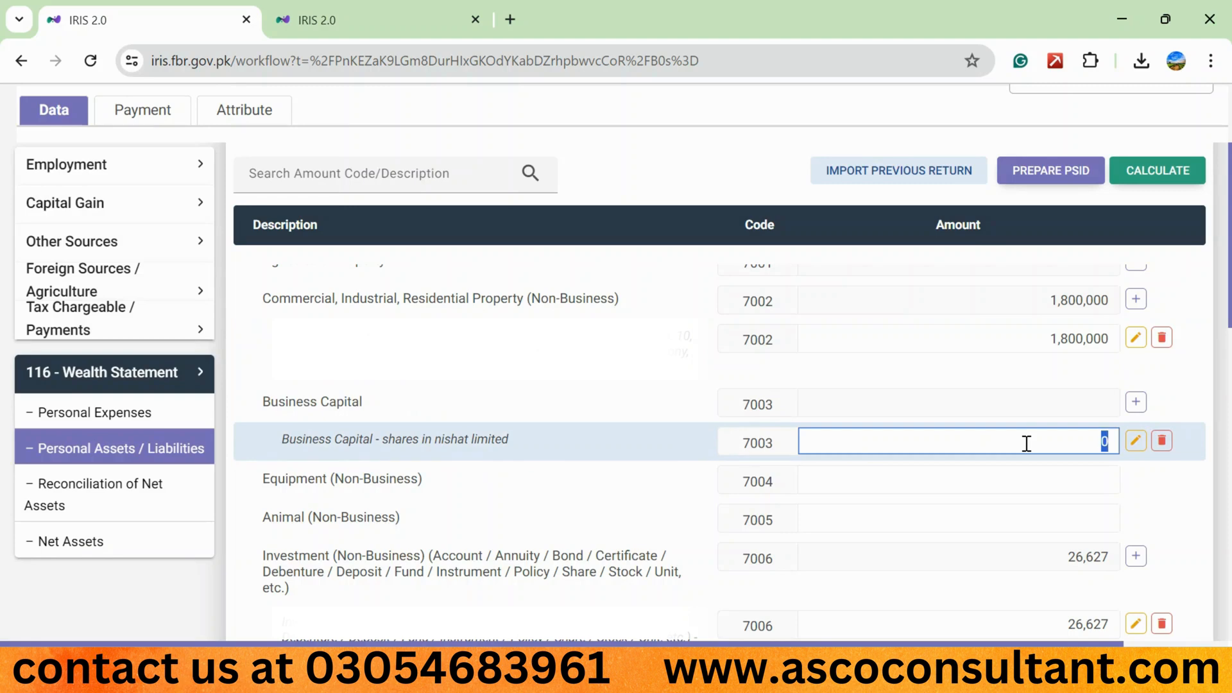
{"action": "type", "text": "1000000"}
{"action": "left_click", "coordinate": [1175, 171]}
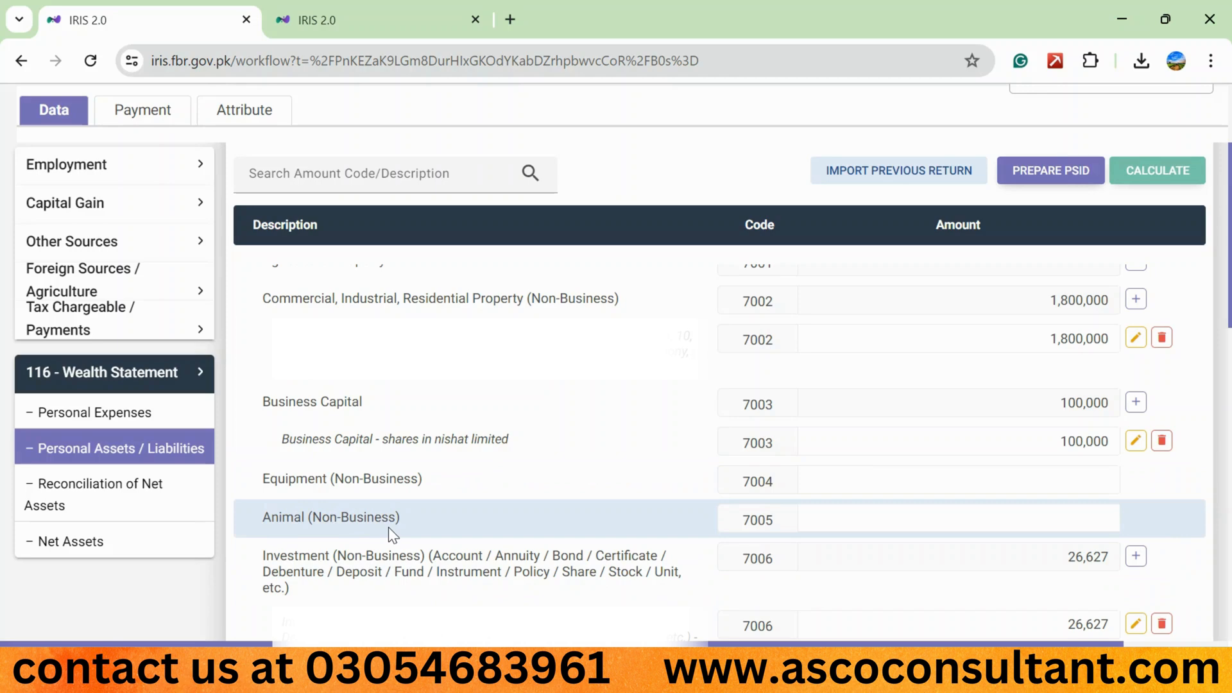
- Delete the Business Capital entry for shares in nishat limited
{"action": "left_click", "coordinate": [917, 523]}
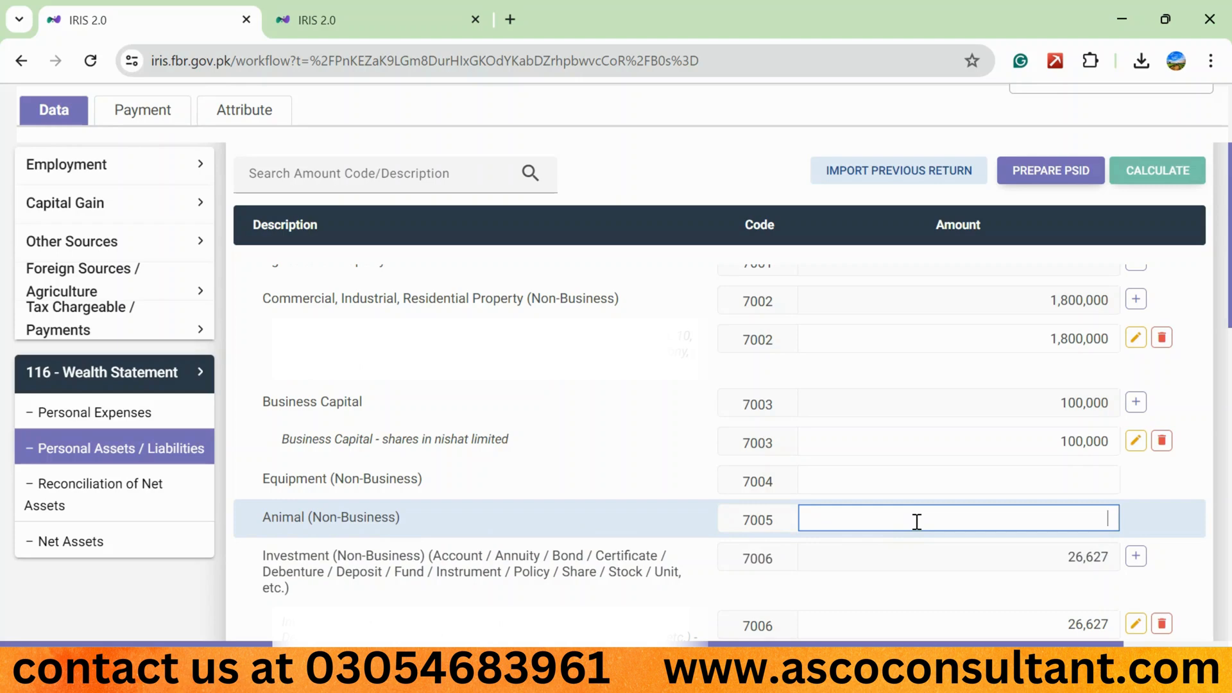
{"action": "left_click", "coordinate": [504, 458]}
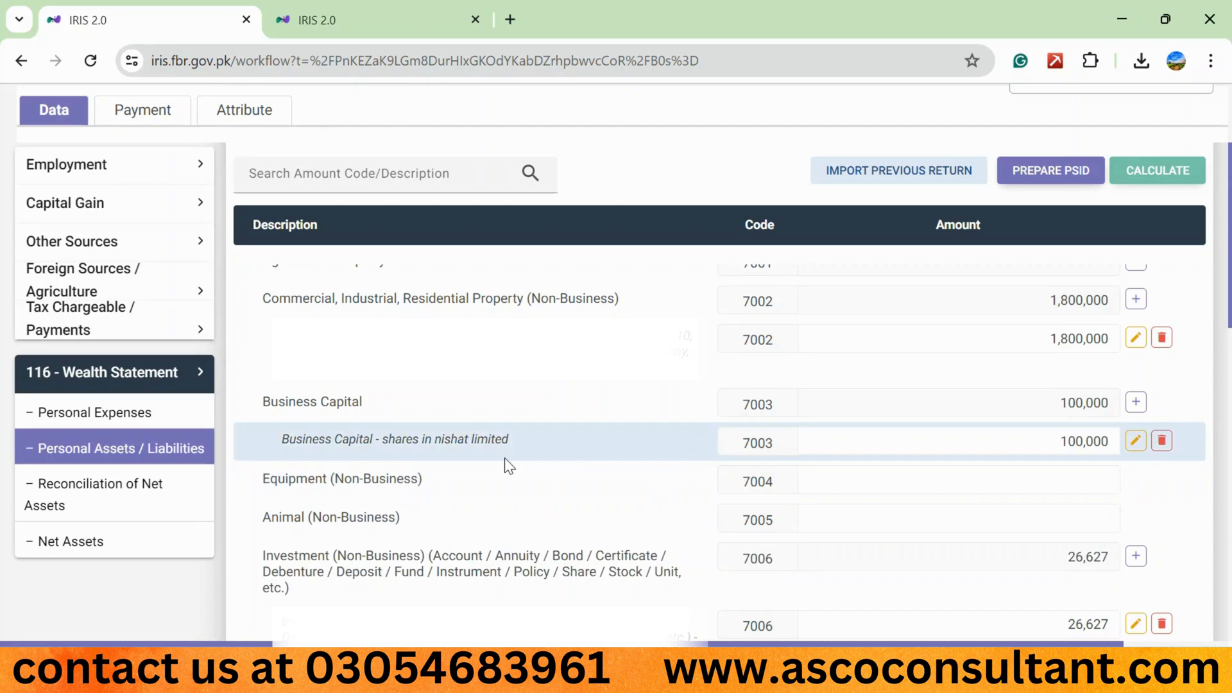
{"action": "left_click", "coordinate": [1161, 440]}
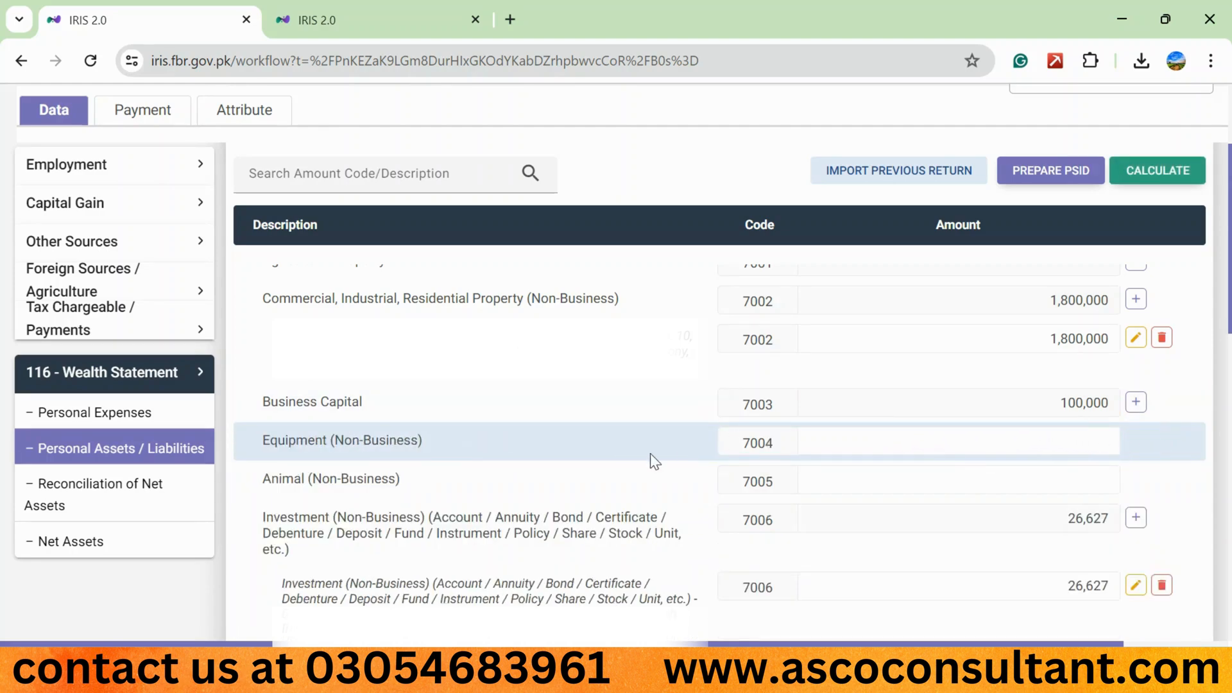
- Open the Investment (Non-Business) entry form to examine what its Investment and Contents fields ask for, and cancel it
{"action": "scroll", "coordinate": [719, 417], "scroll_direction": "down", "scroll_amount": 4}
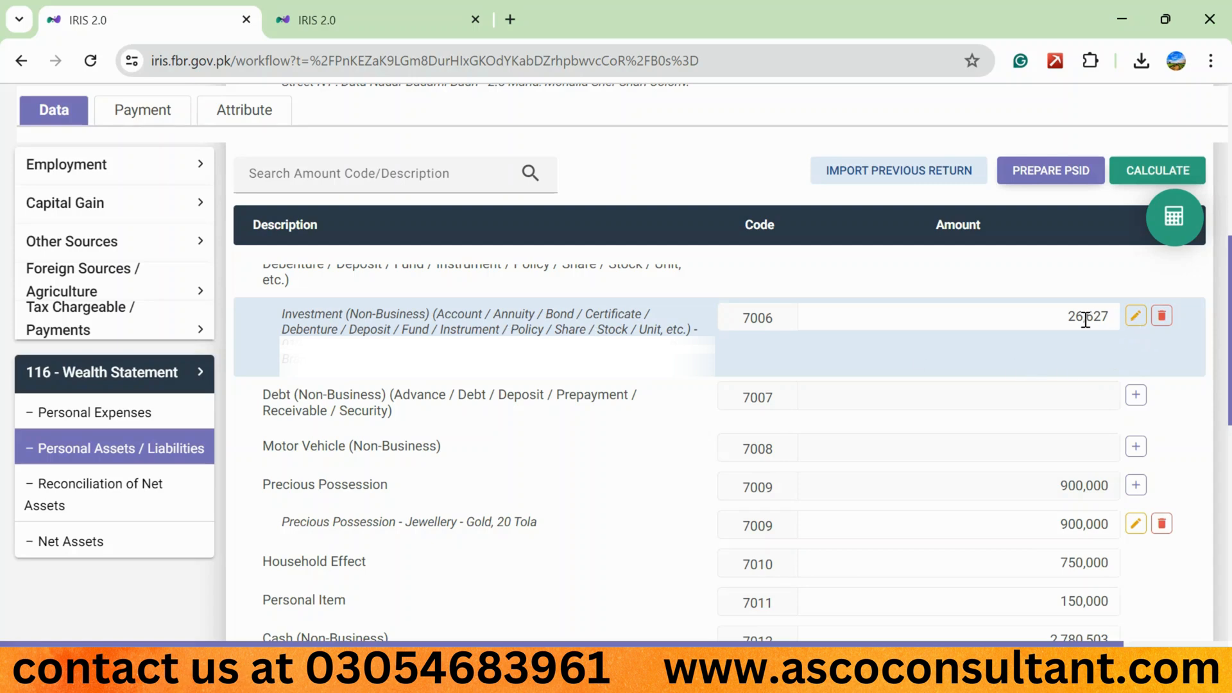
{"action": "scroll", "coordinate": [911, 334], "scroll_direction": "down", "scroll_amount": 1}
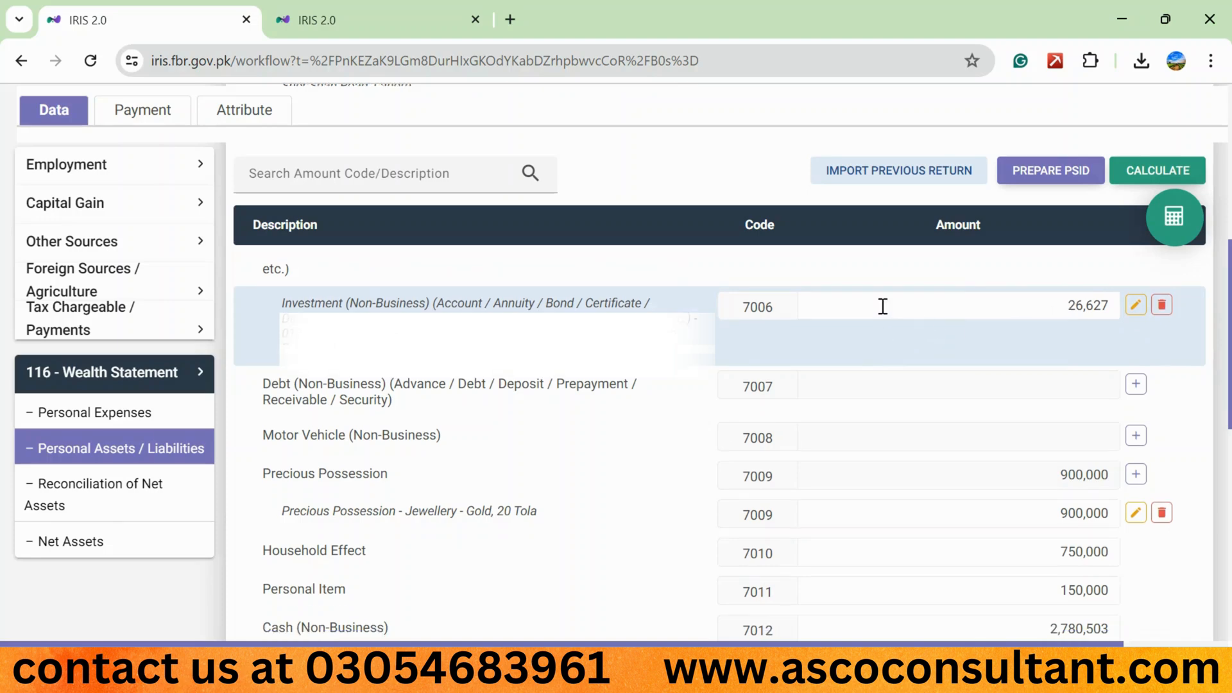
{"action": "left_click", "coordinate": [1137, 311]}
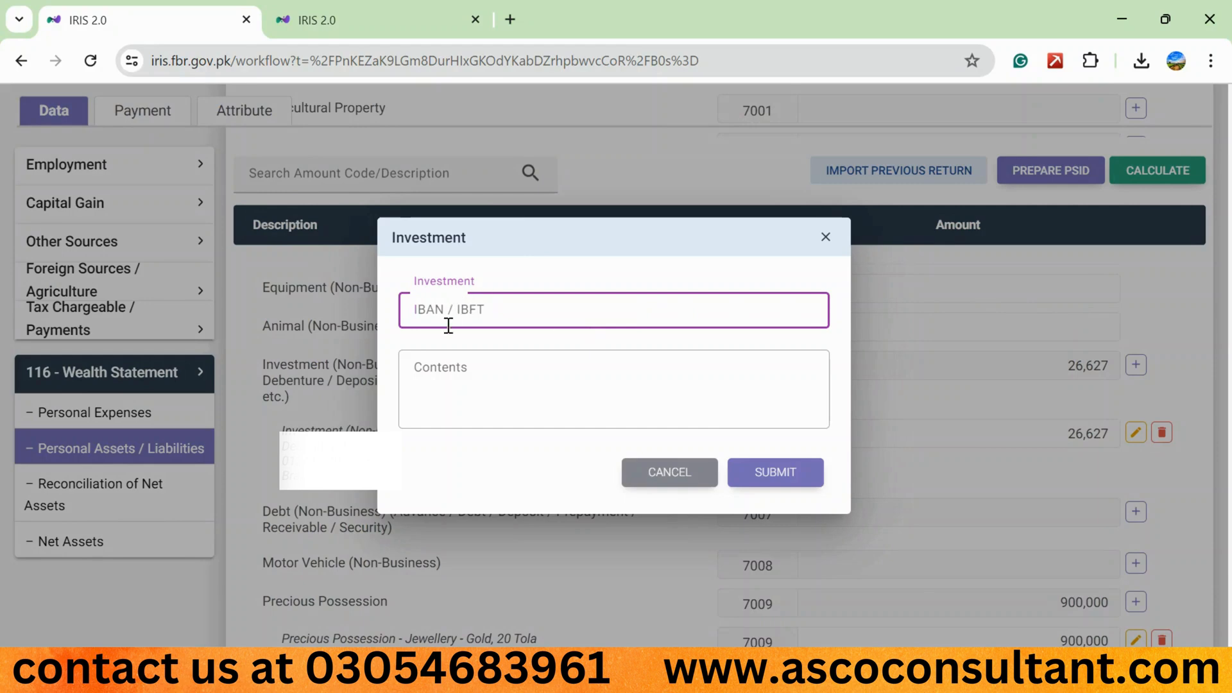
{"action": "left_click", "coordinate": [454, 385]}
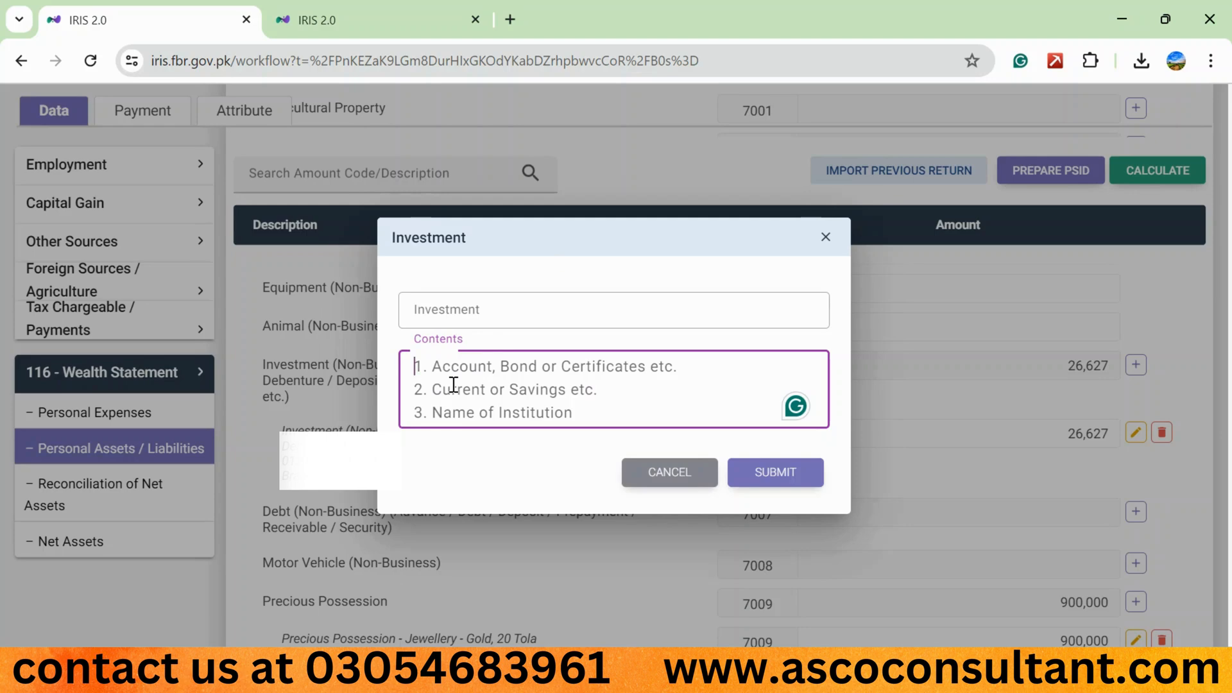
{"action": "left_click", "coordinate": [669, 473]}
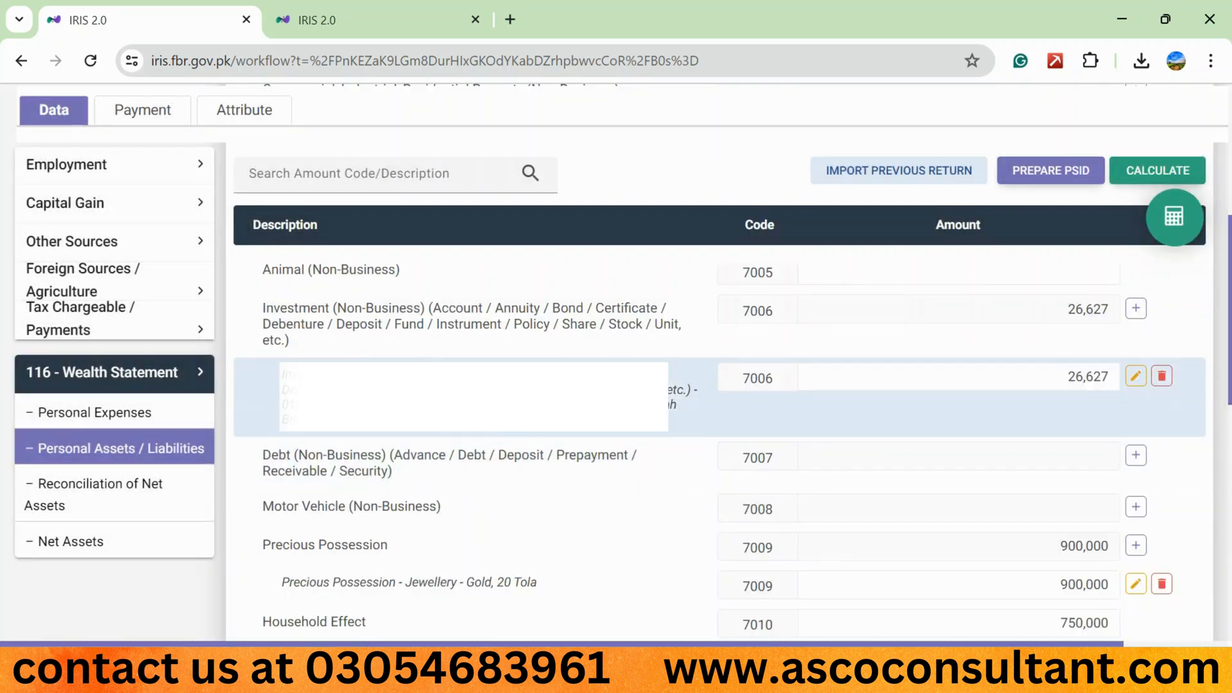
- Look up the closing balance in the bank statement PDF, set the existing code 7006 investment entry to 244,285 and recalculate
{"action": "left_click", "coordinate": [401, 669]}
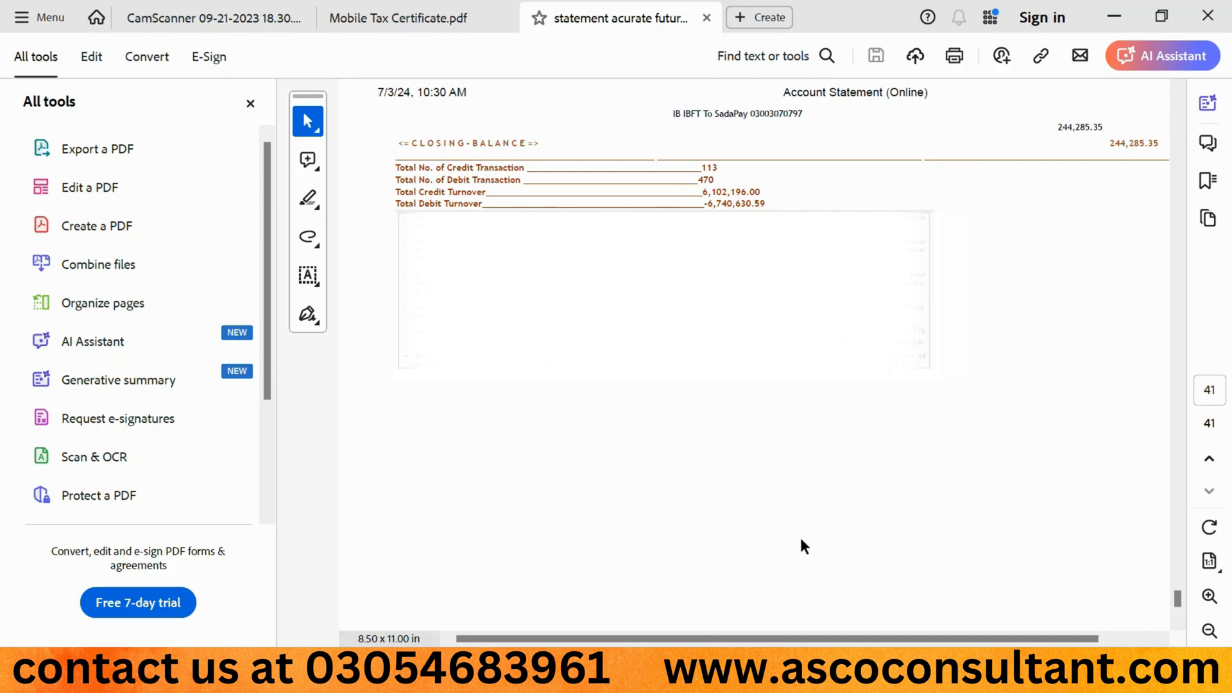
{"action": "key", "text": "alt+Tab"}
{"action": "type", "text": "244285"}
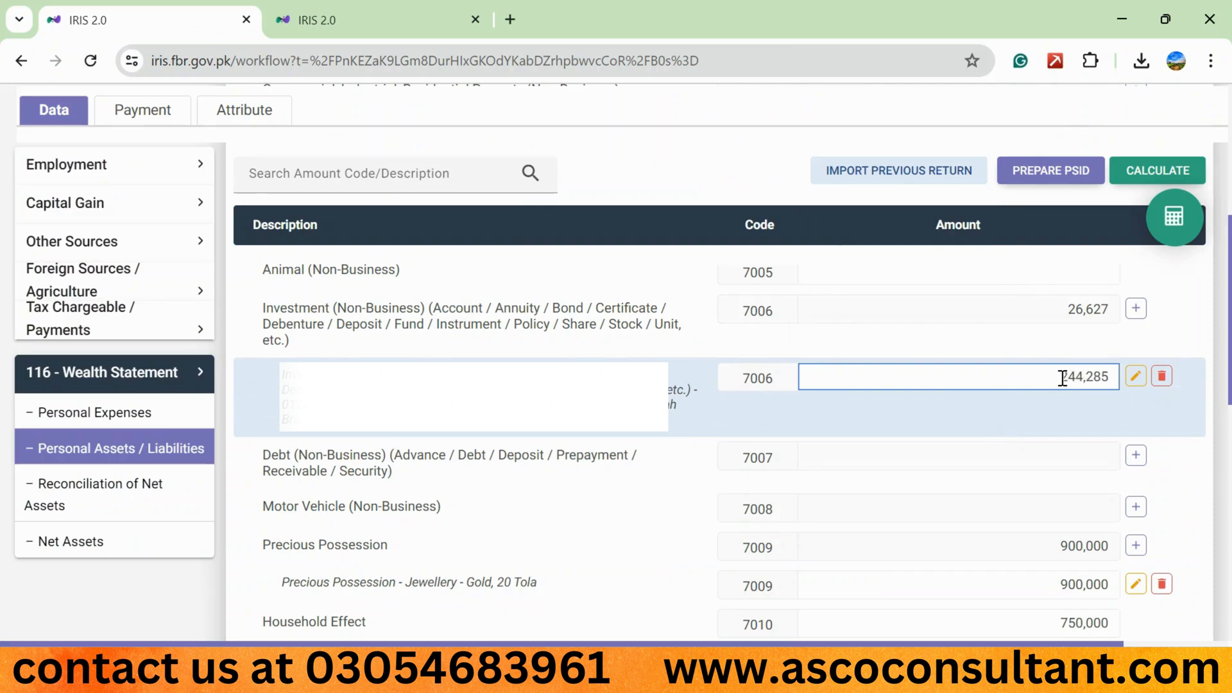
{"action": "left_click", "coordinate": [1142, 168]}
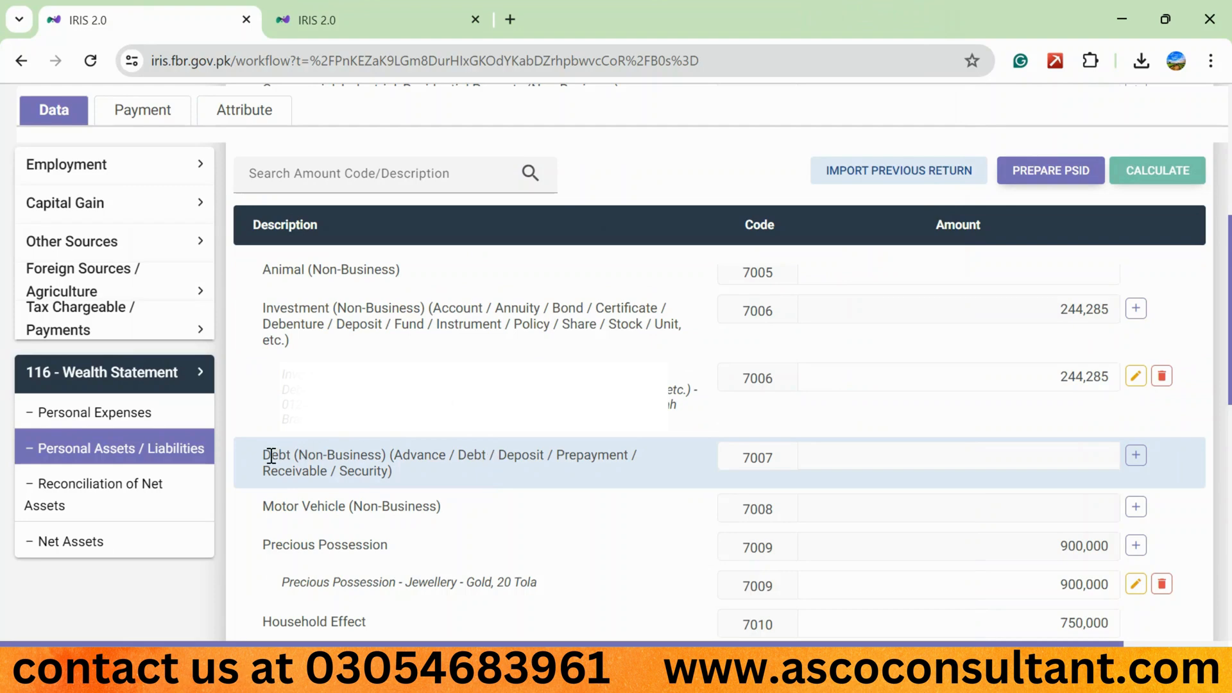
- Start a Debt (Non-Business) entry with the debtor's CNIC number, and the debtor's name plus "security advance" as contents
{"action": "left_click_drag", "start_coordinate": [263, 456], "coordinate": [392, 469]}
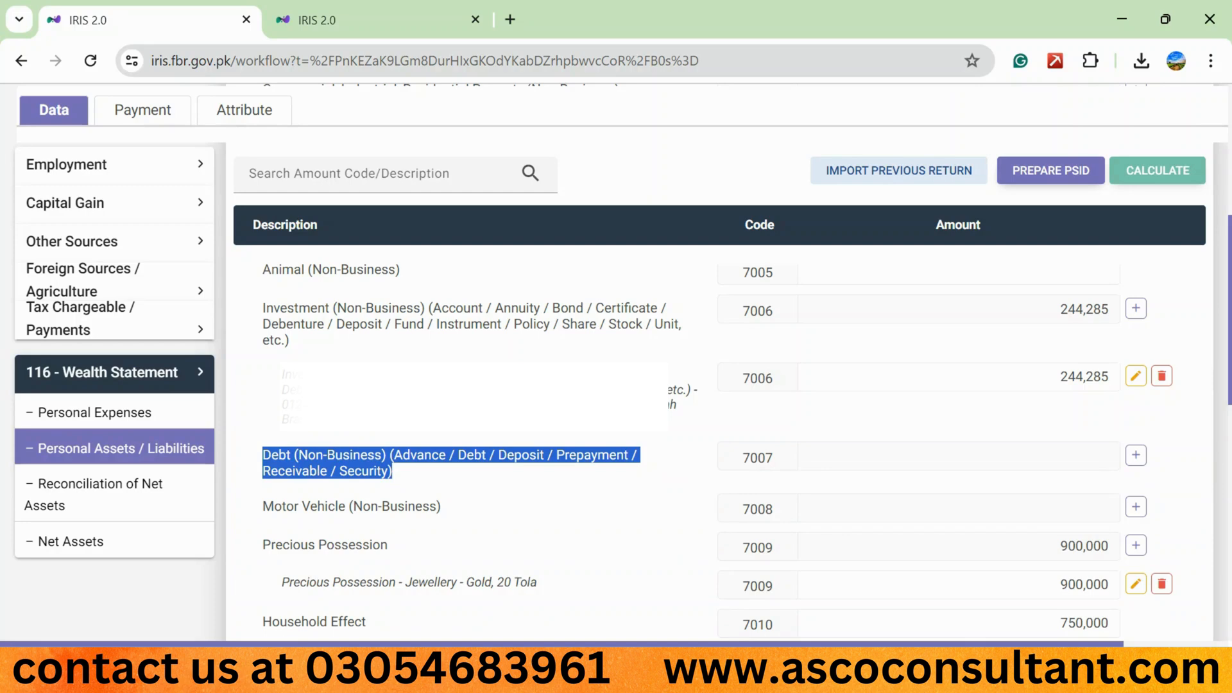
{"action": "left_click", "coordinate": [1137, 456]}
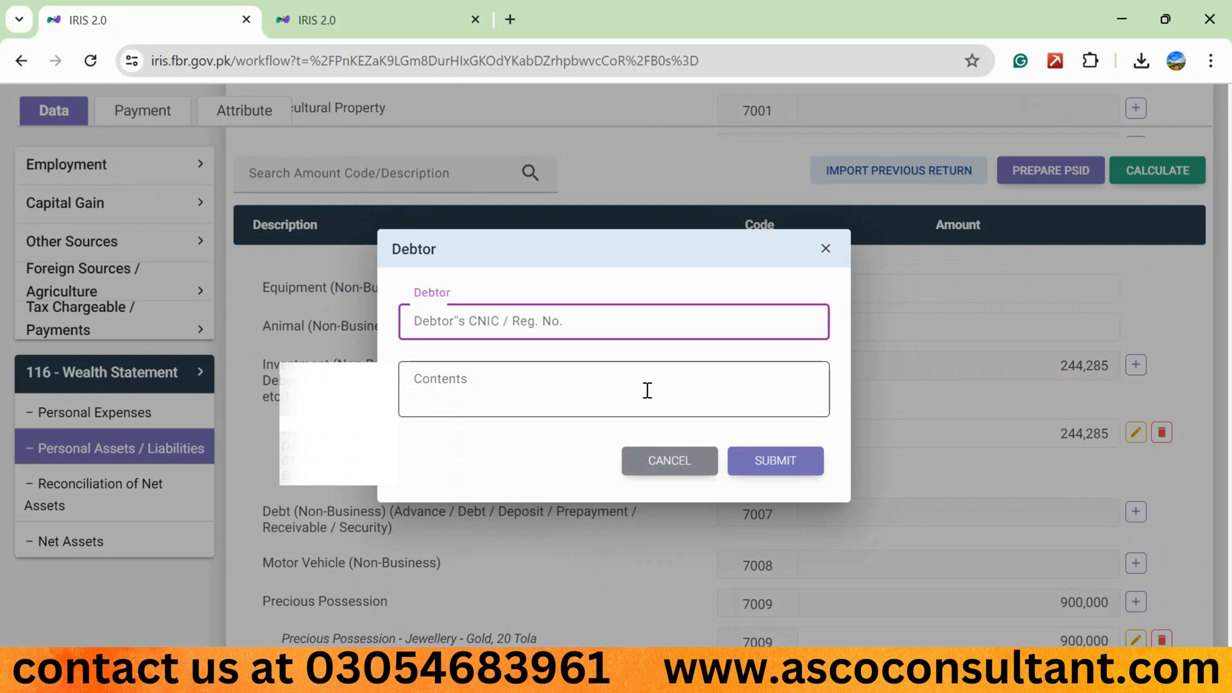
{"action": "type", "text": "35"}
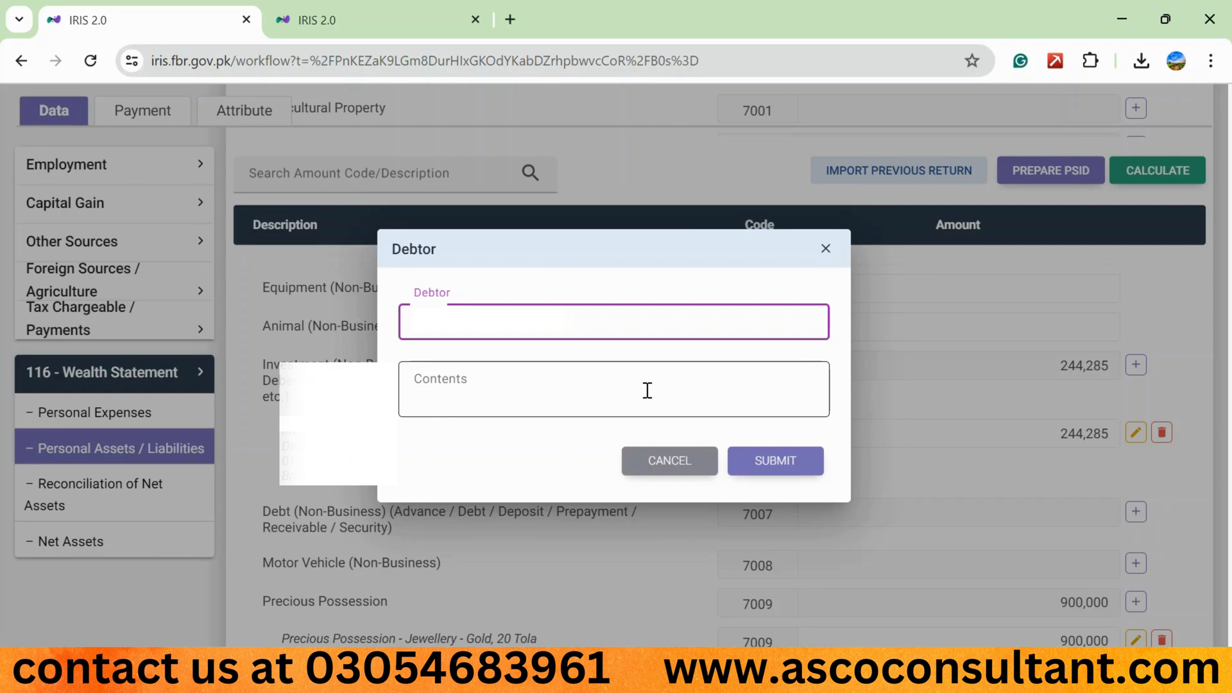
{"action": "left_click", "coordinate": [647, 390]}
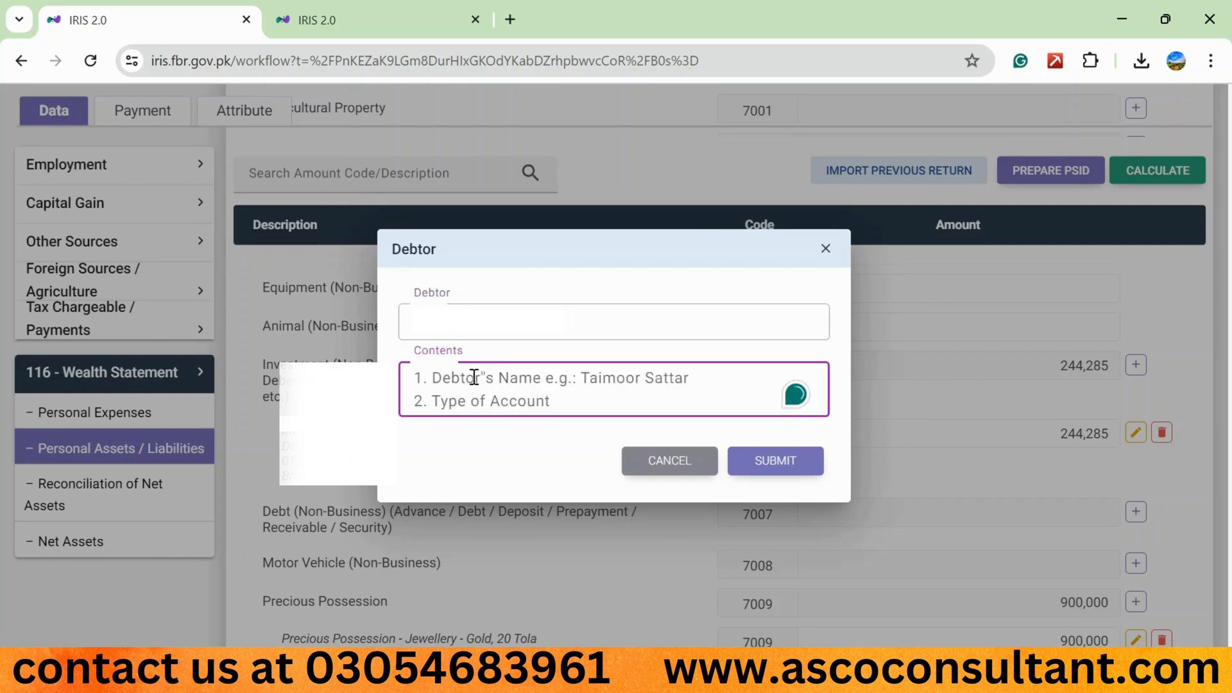
{"action": "type", "text": "a"}
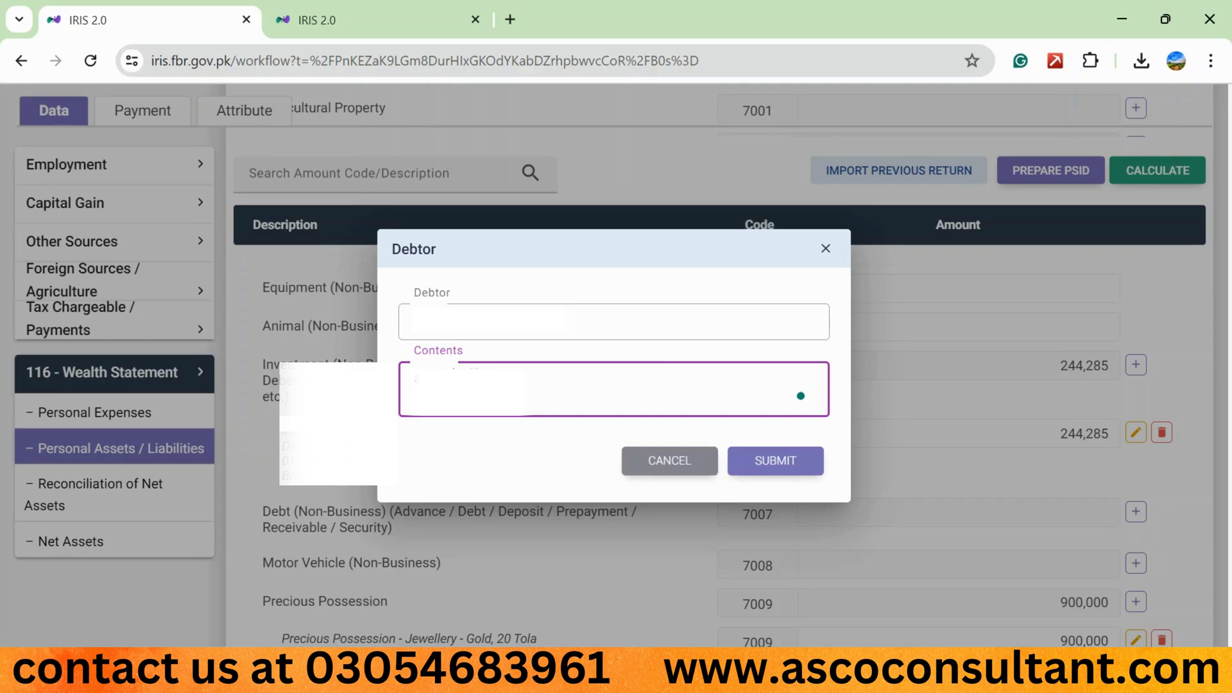
{"action": "type", "text": "s"}
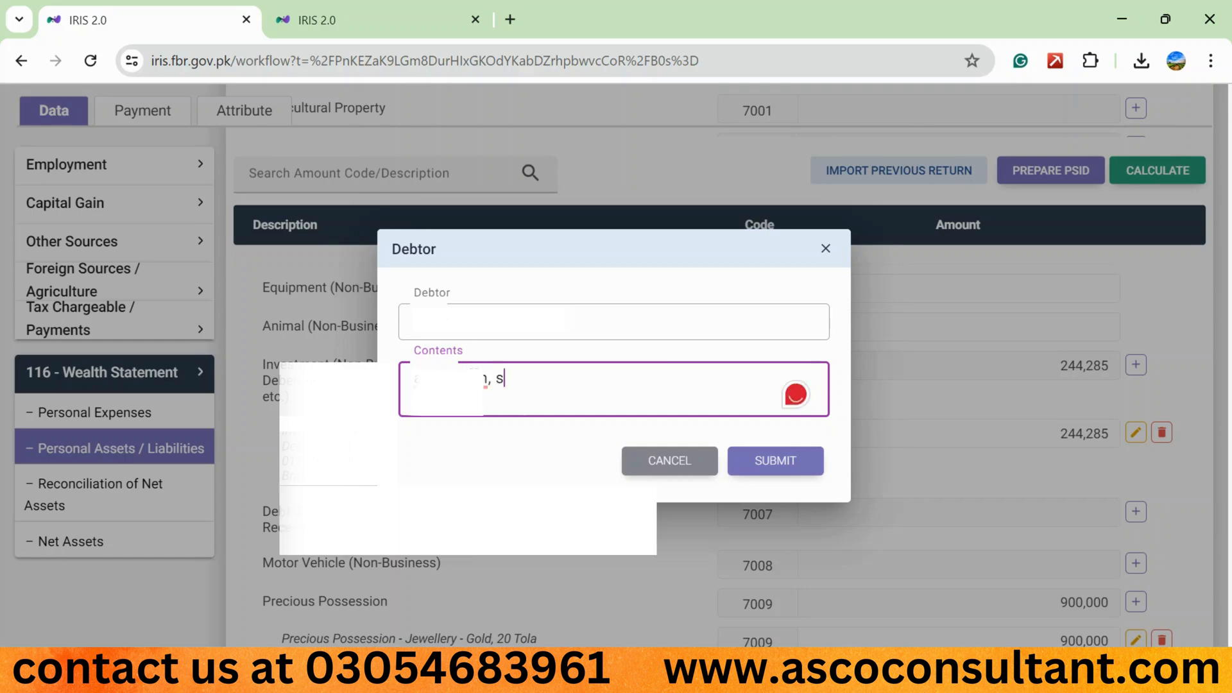
{"action": "type", "text": "ecurity ad"}
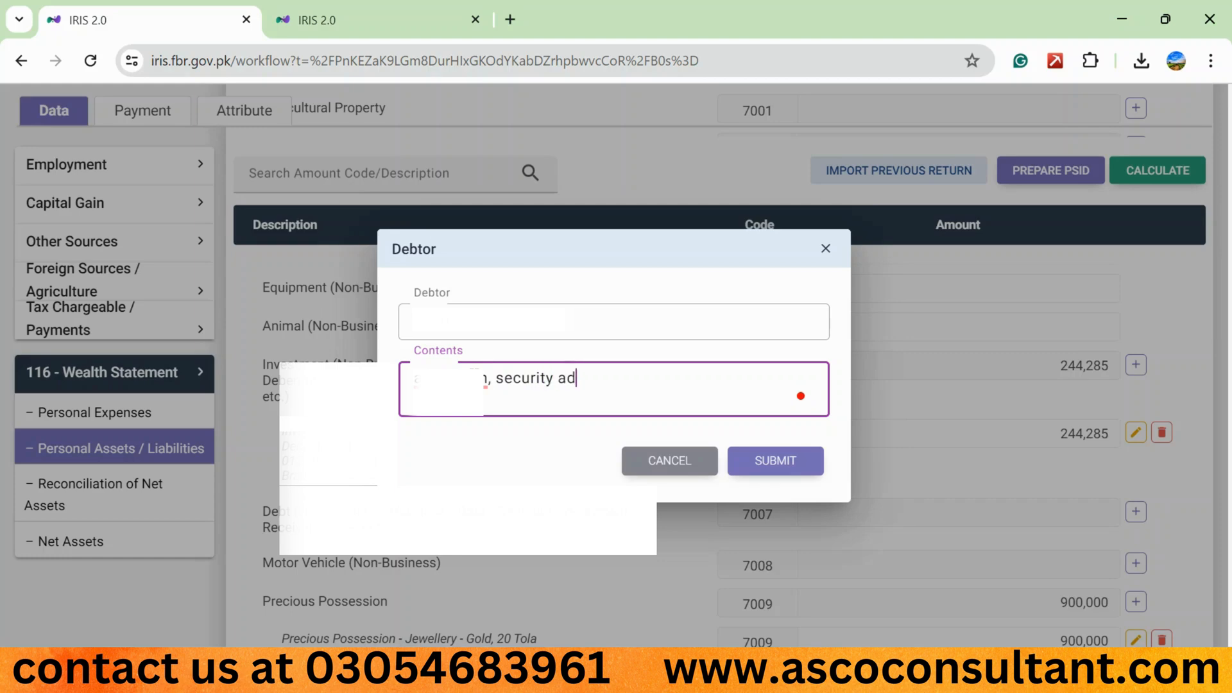
{"action": "type", "text": "vance"}
- Replace "security advance" with "loan" in the debtor's contents and submit the Debt entry
{"action": "key", "text": "BackSpace"}
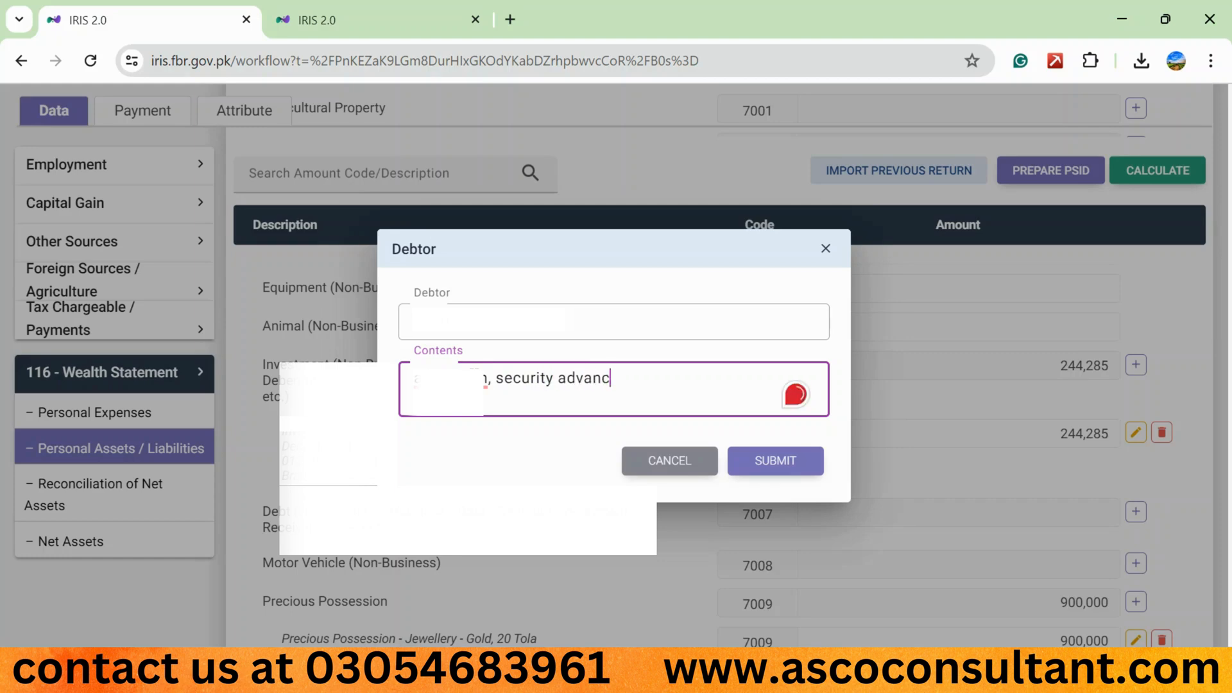
{"action": "key", "text": "BackSpace"}
{"action": "key", "text": "BackSpace"}
{"action": "key", "text": "BackSpace"}
{"action": "key", "text": "BackSpace"}
{"action": "key", "text": "BackSpace"}
{"action": "key", "text": "BackSpace"}
{"action": "key", "text": "BackSpace"}
{"action": "key", "text": "BackSpace"}
{"action": "key", "text": "BackSpace"}
{"action": "key", "text": "BackSpace"}
{"action": "key", "text": "BackSpace"}
{"action": "key", "text": "BackSpace"}
{"action": "key", "text": "BackSpace"}
{"action": "key", "text": "BackSpace"}
{"action": "key", "text": "BackSpace"}
{"action": "type", "text": "lo"}
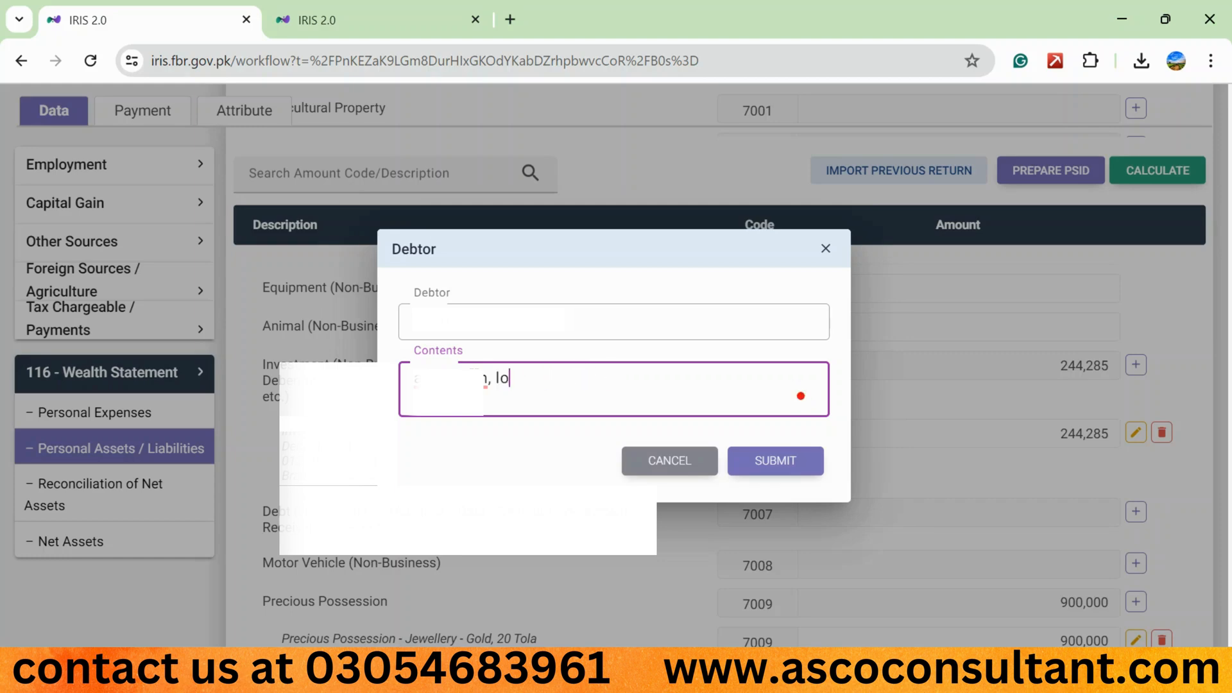
{"action": "type", "text": "an"}
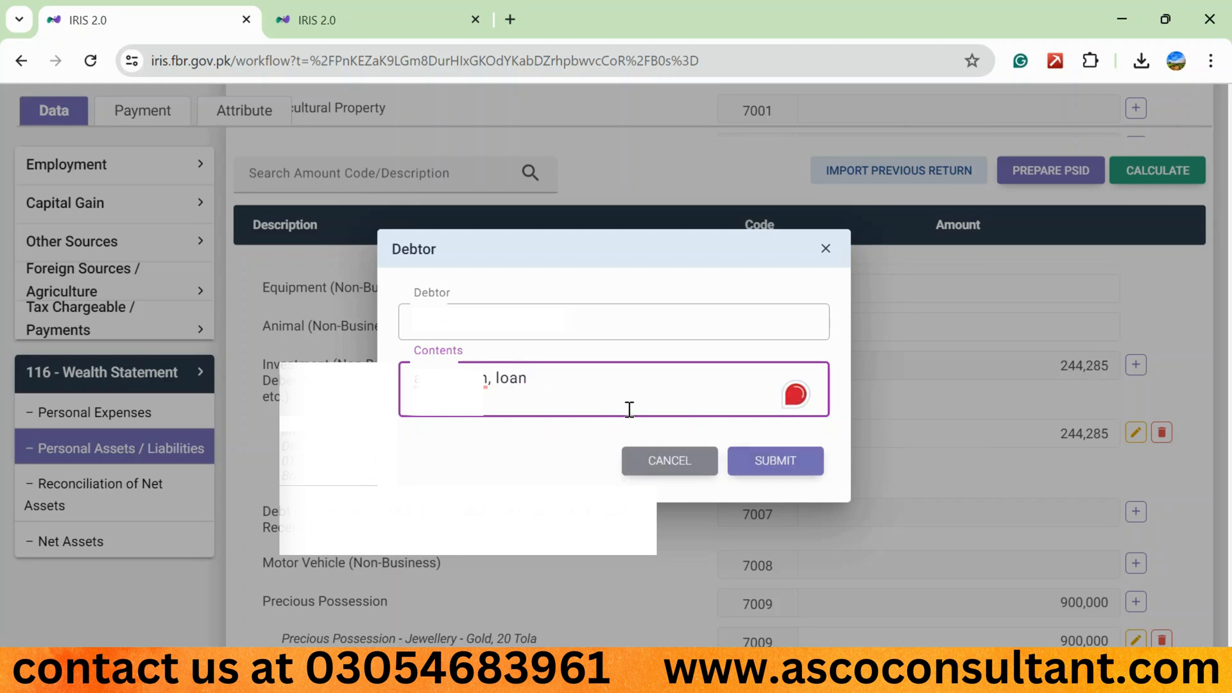
{"action": "left_click", "coordinate": [755, 462]}
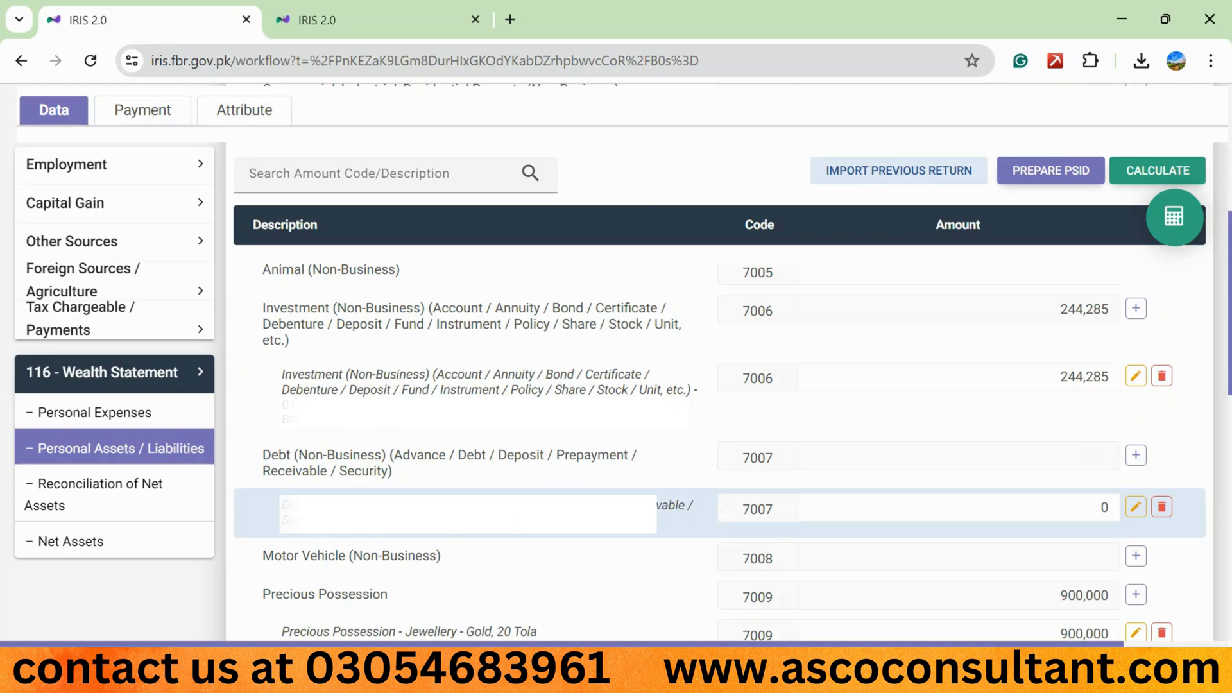
- Set the new Debt (Non-Business) entry's amount to 100,000 under code 7007 and recalculate the statement
{"action": "left_click", "coordinate": [1031, 518]}
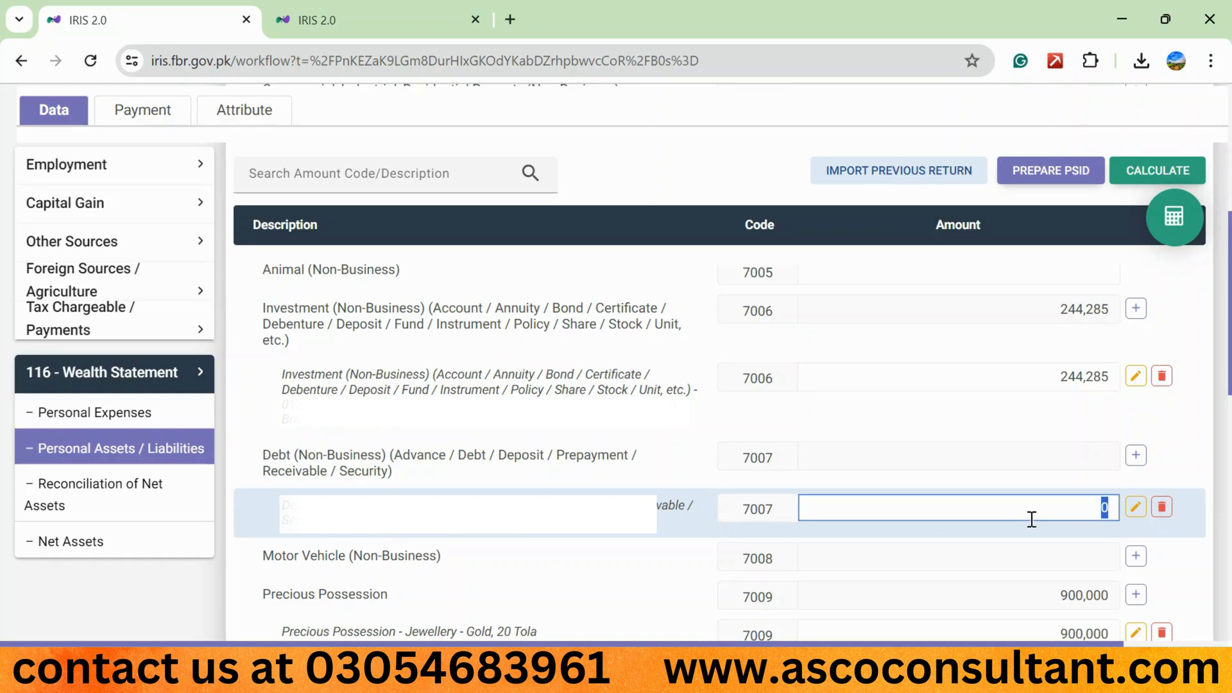
{"action": "type", "text": "1000000"}
{"action": "left_click", "coordinate": [1134, 167]}
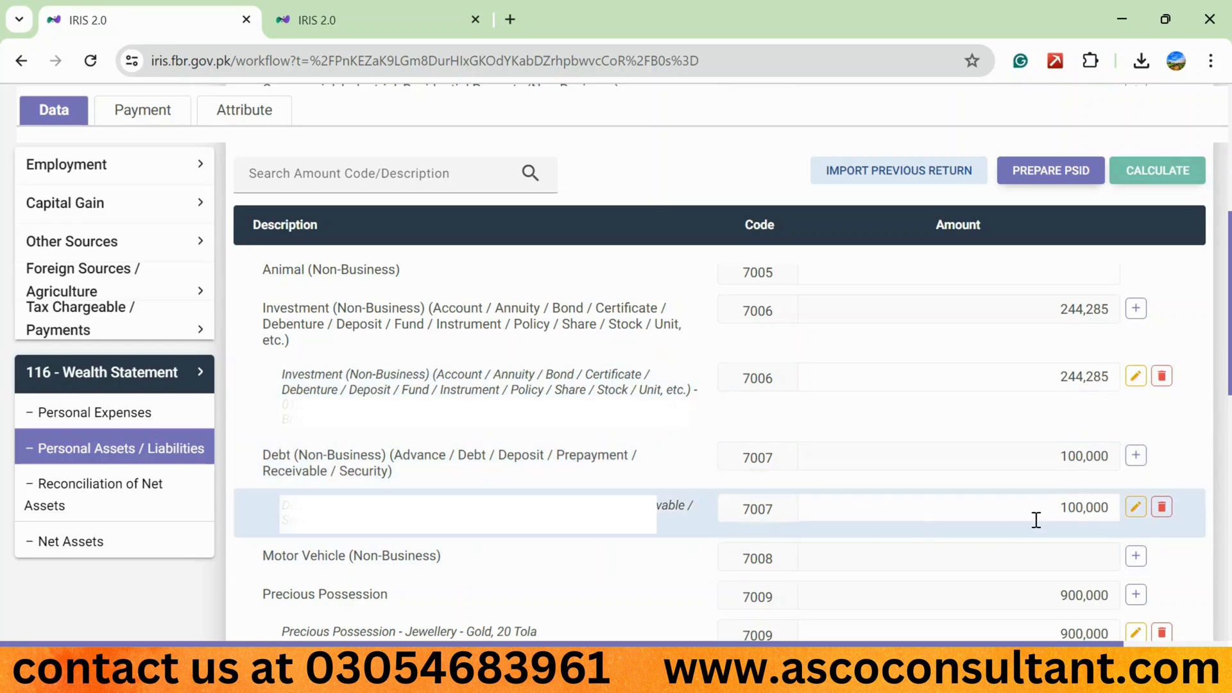
- Delete the 100,000 Debt (Non-Business) entry and recalculate the statement
{"action": "left_click", "coordinate": [1162, 508]}
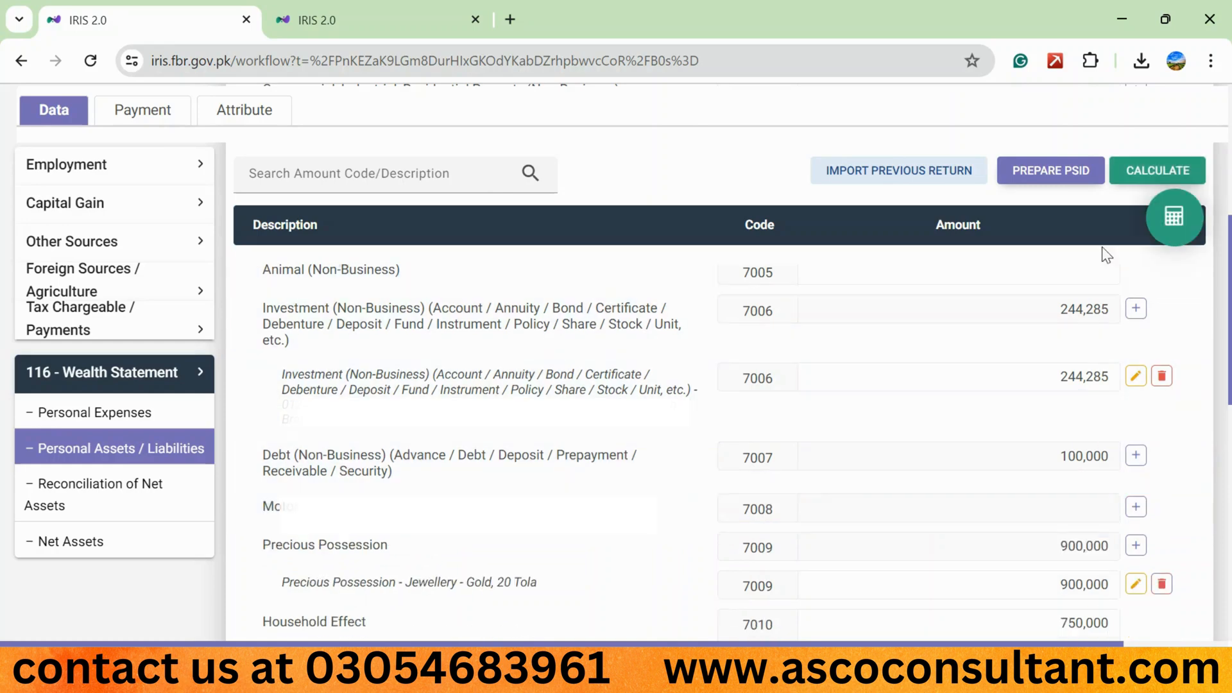
{"action": "left_click", "coordinate": [1138, 174]}
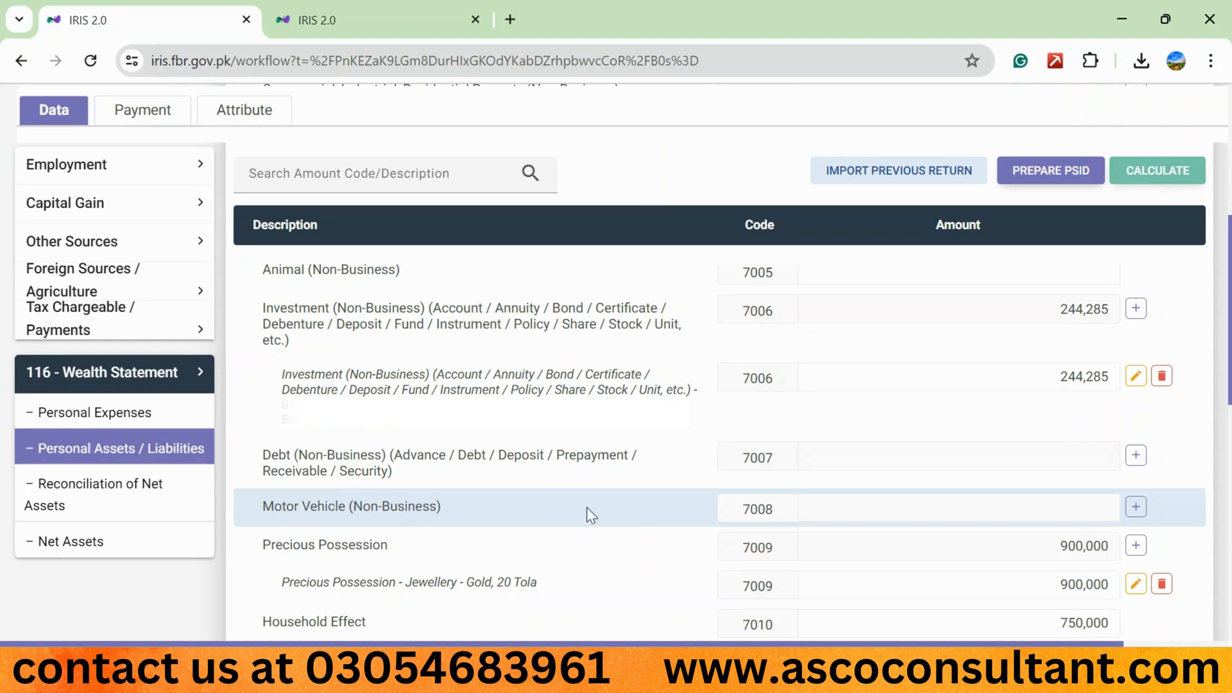
- Add a Motor Vehicle (Non-Business) entry with the vehicle's registration number and "70cc, bike, honda" as contents
{"action": "left_click", "coordinate": [1136, 507]}
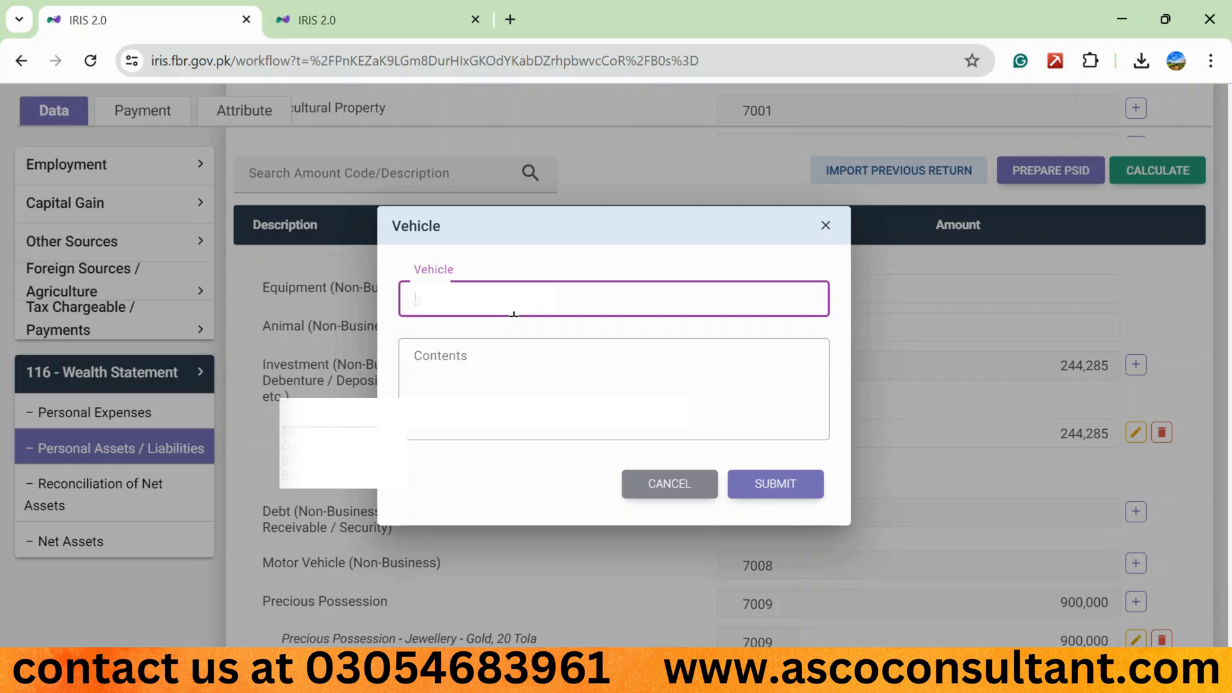
{"action": "left_click", "coordinate": [451, 375]}
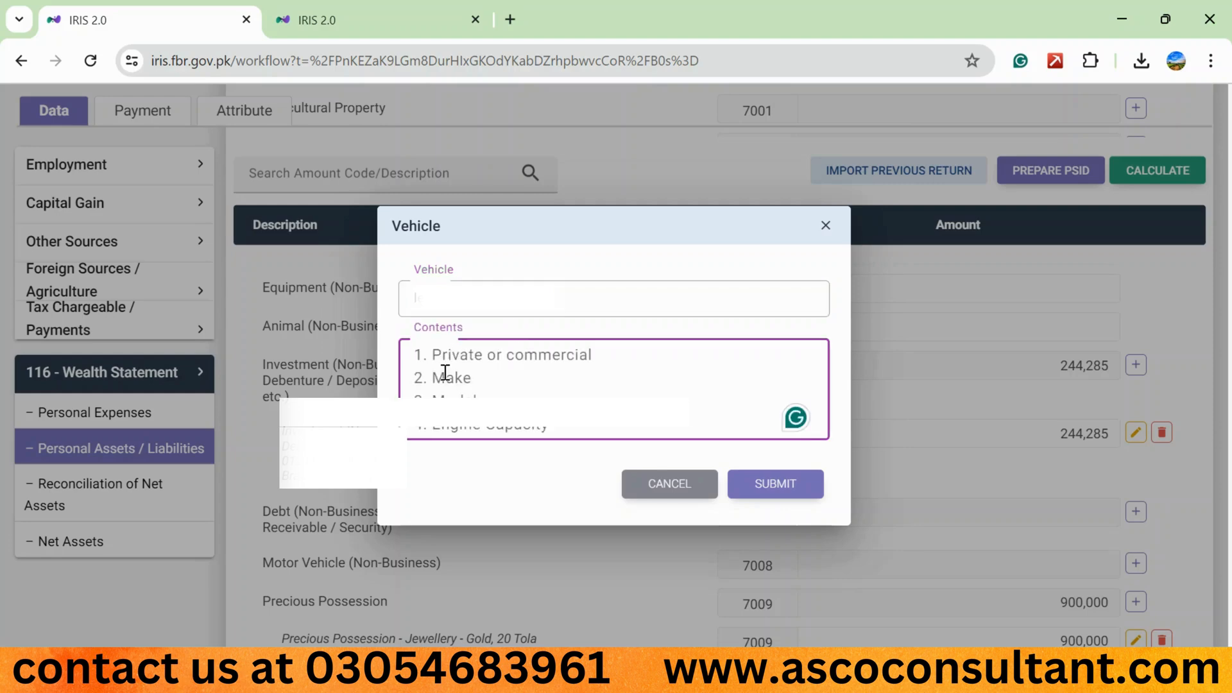
{"action": "type", "text": "70cc,"}
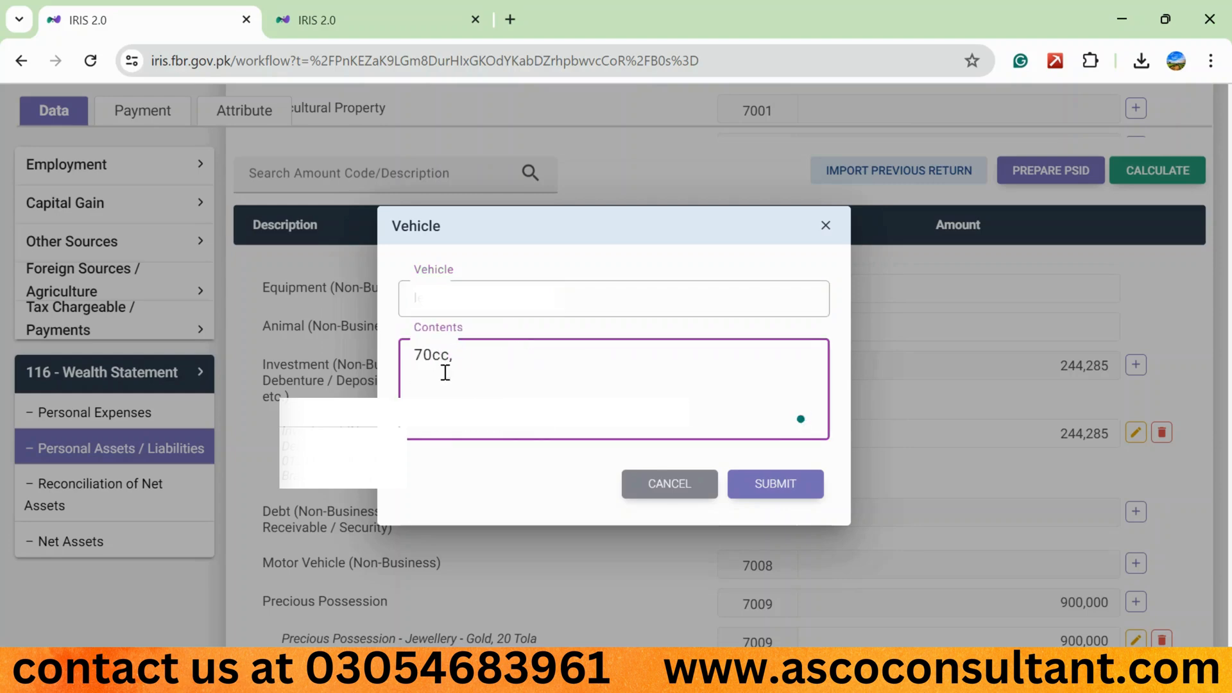
{"action": "type", "text": " bike, honda"}
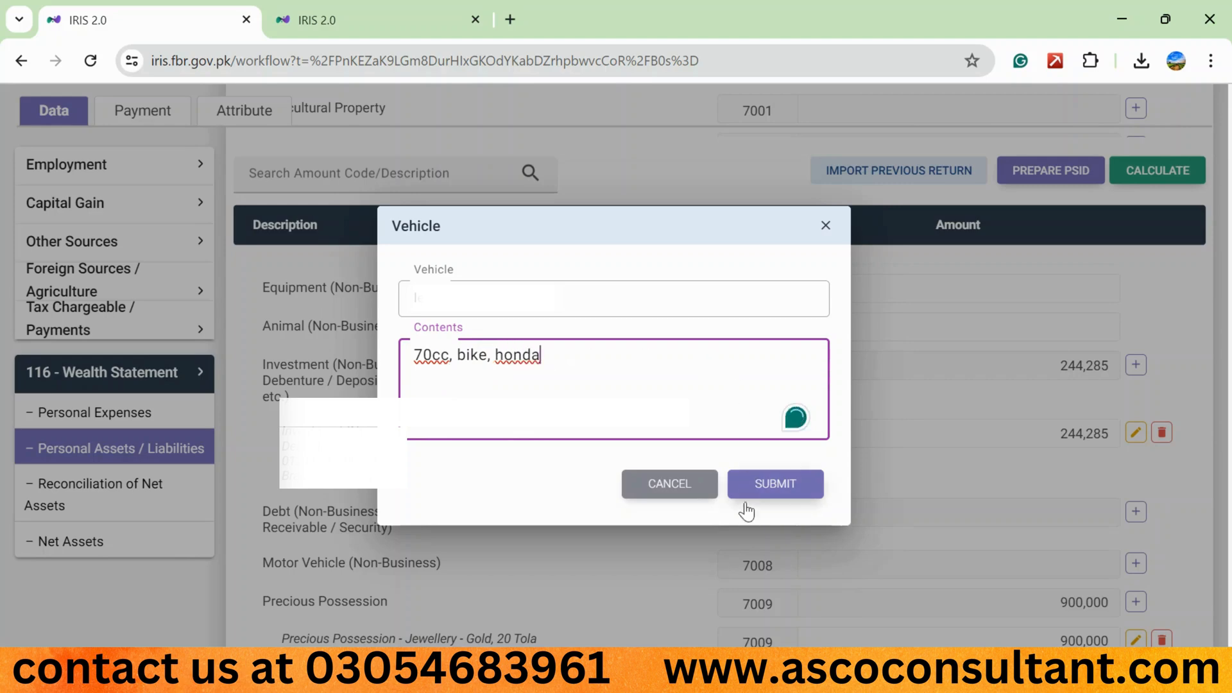
{"action": "left_click", "coordinate": [756, 486]}
- Set the new Motor Vehicle entry's amount to 150,000 under code 7008 and recalculate the statement
{"action": "left_click", "coordinate": [1066, 546]}
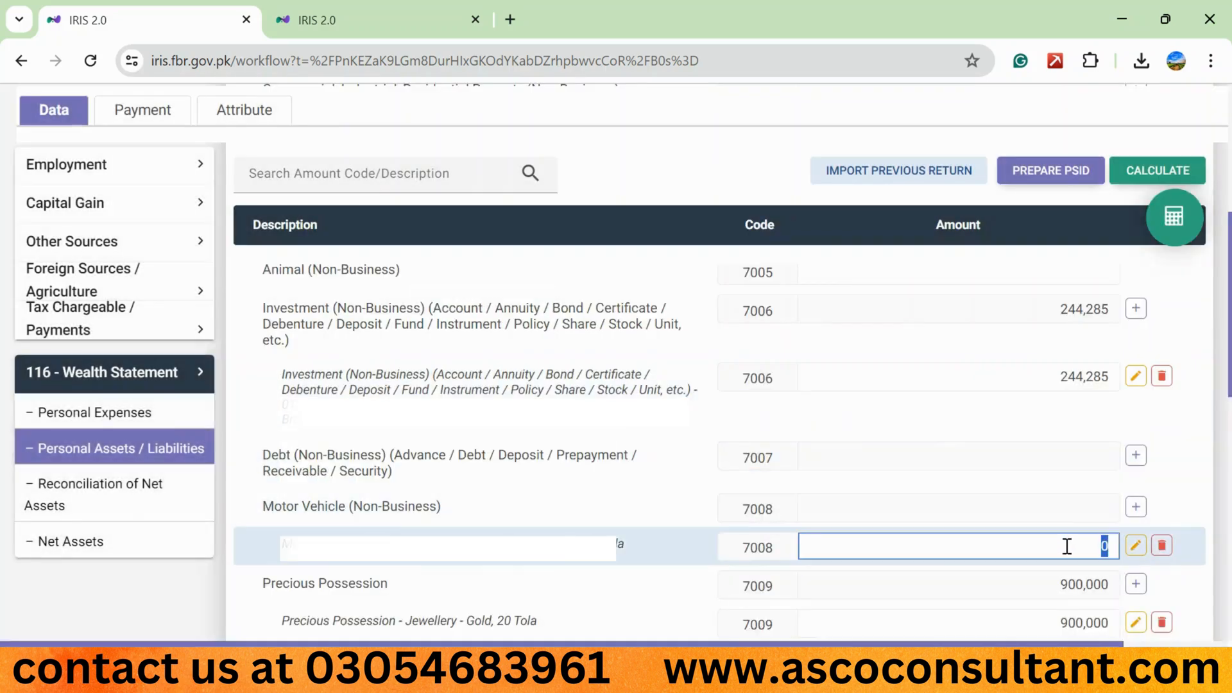
{"action": "type", "text": "150,000"}
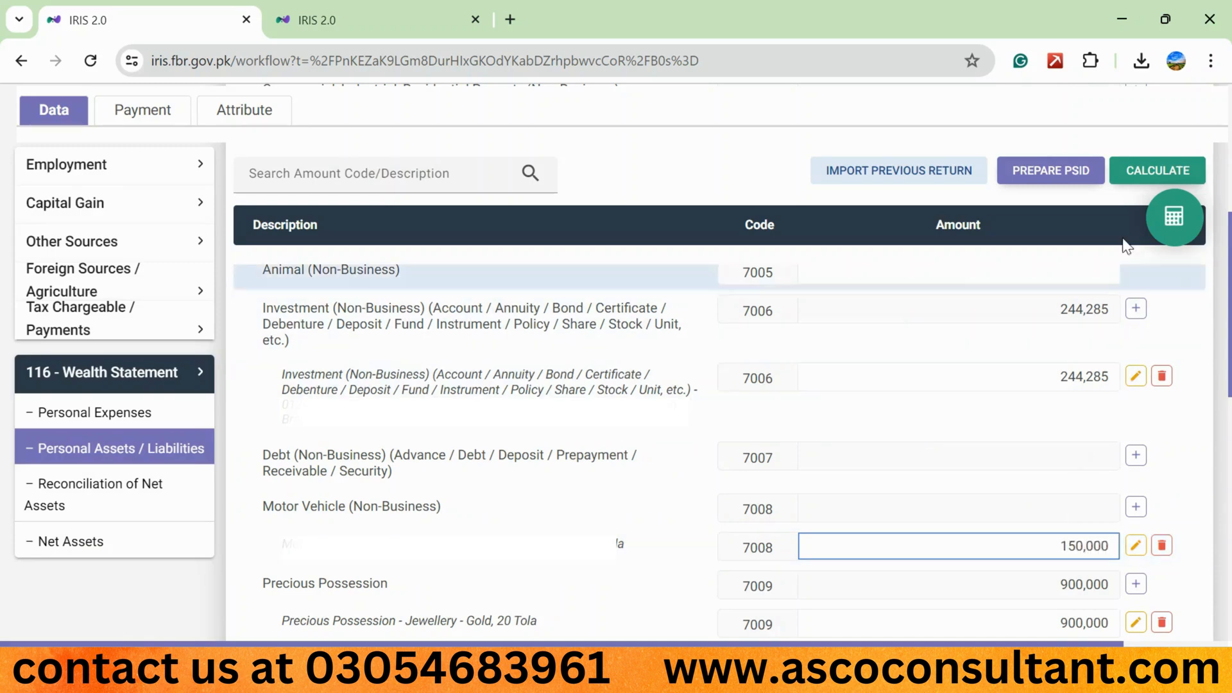
{"action": "left_click", "coordinate": [1140, 178]}
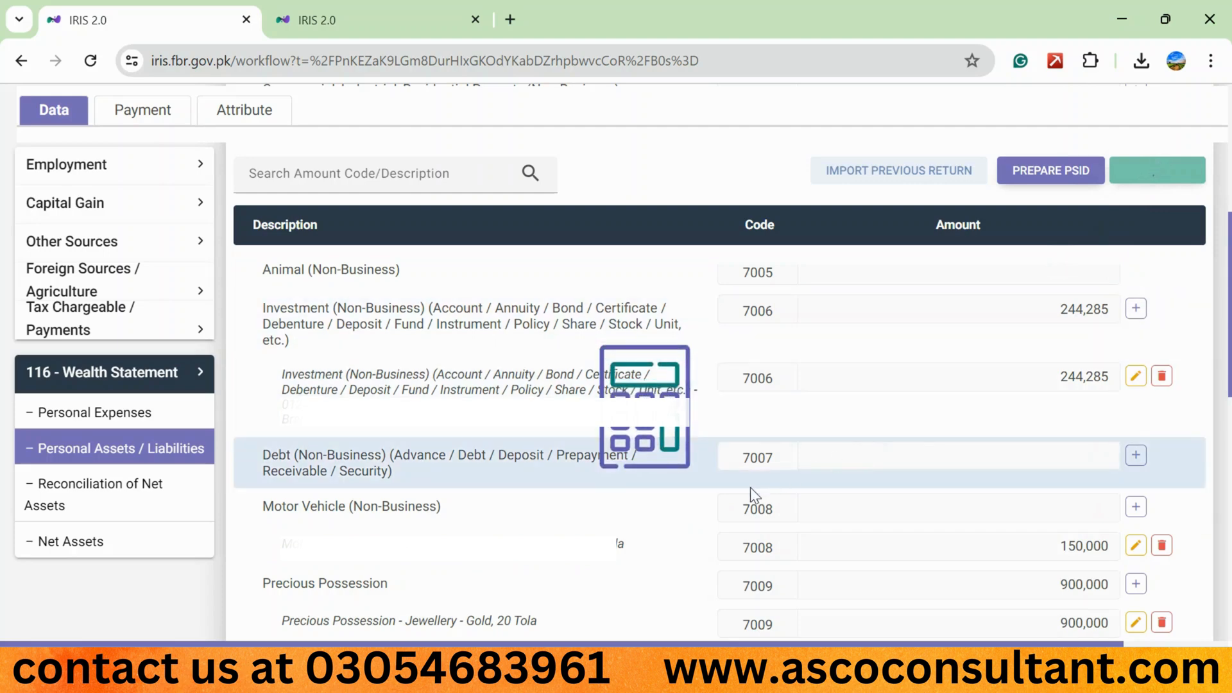
- Add a Precious Possession entry with "jewellery" as the nature of asset and "gold 10 tola" as contents
{"action": "scroll", "coordinate": [637, 536], "scroll_direction": "down", "scroll_amount": 4}
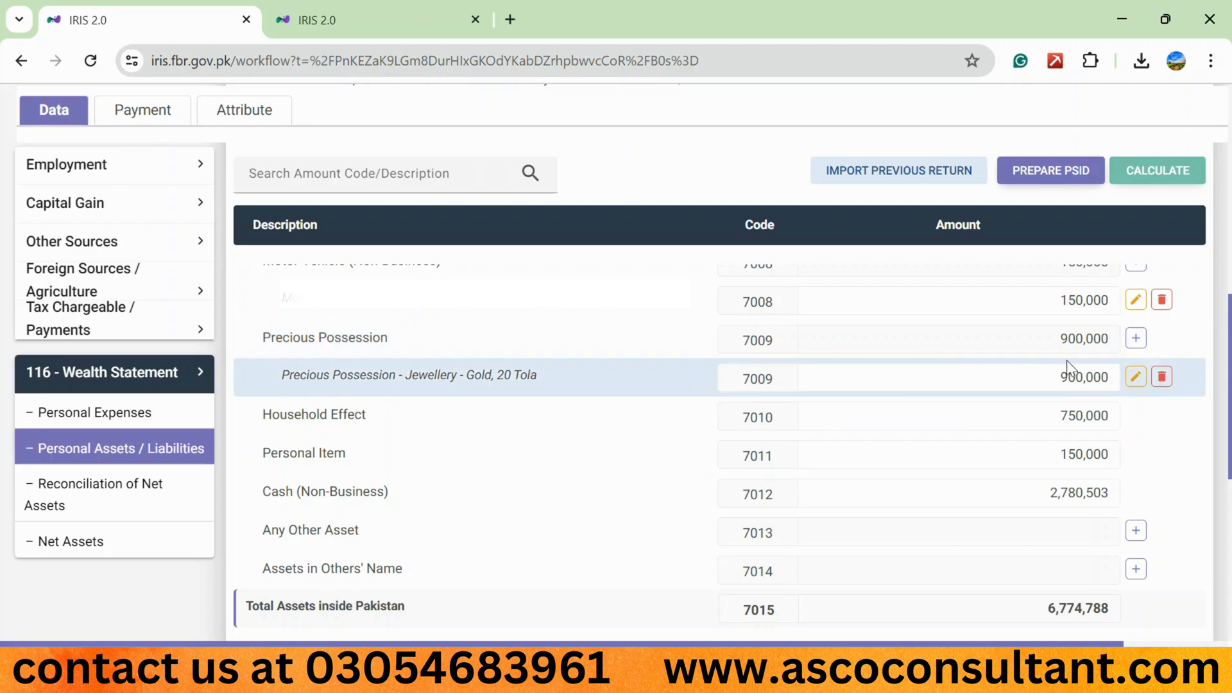
{"action": "left_click", "coordinate": [1139, 341]}
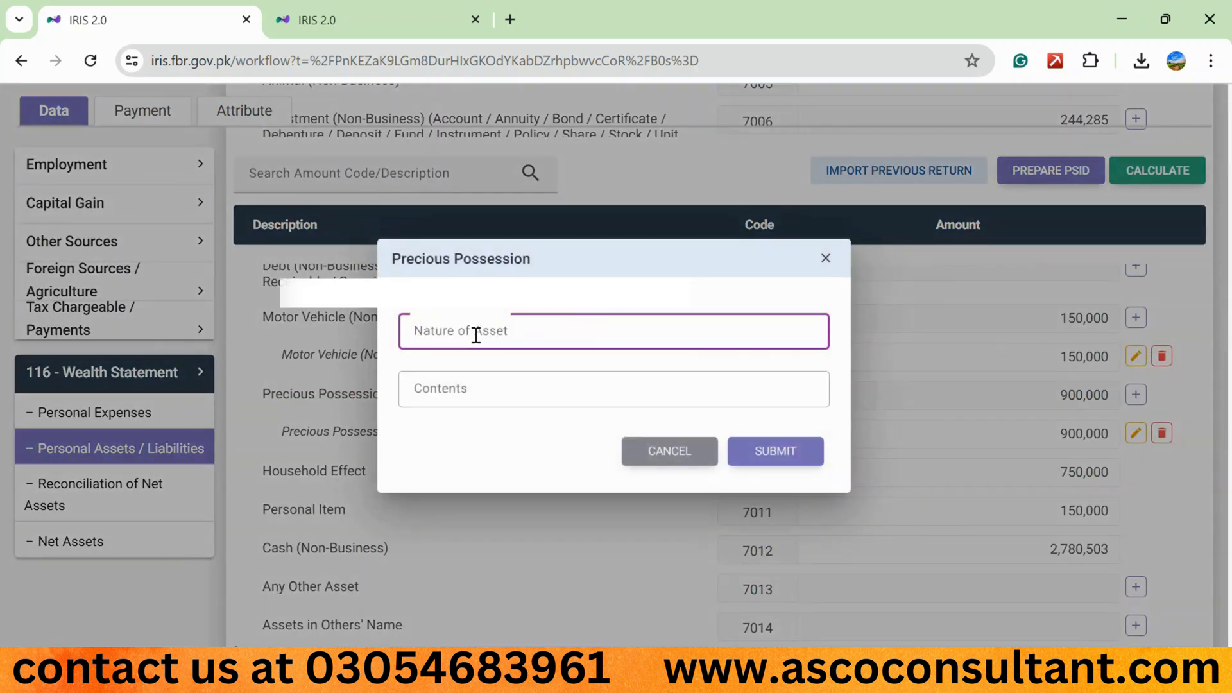
{"action": "type", "text": "jewellery"}
{"action": "left_click", "coordinate": [445, 388]}
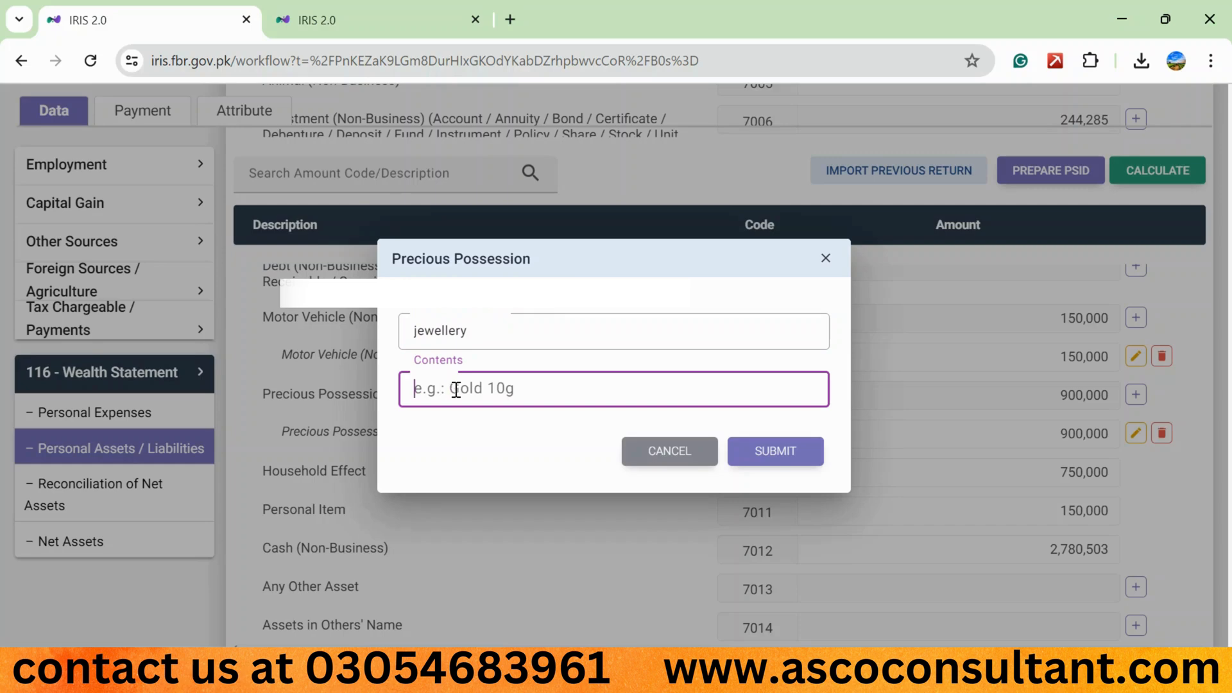
{"action": "type", "text": "gold 10 tola"}
{"action": "left_click", "coordinate": [777, 447]}
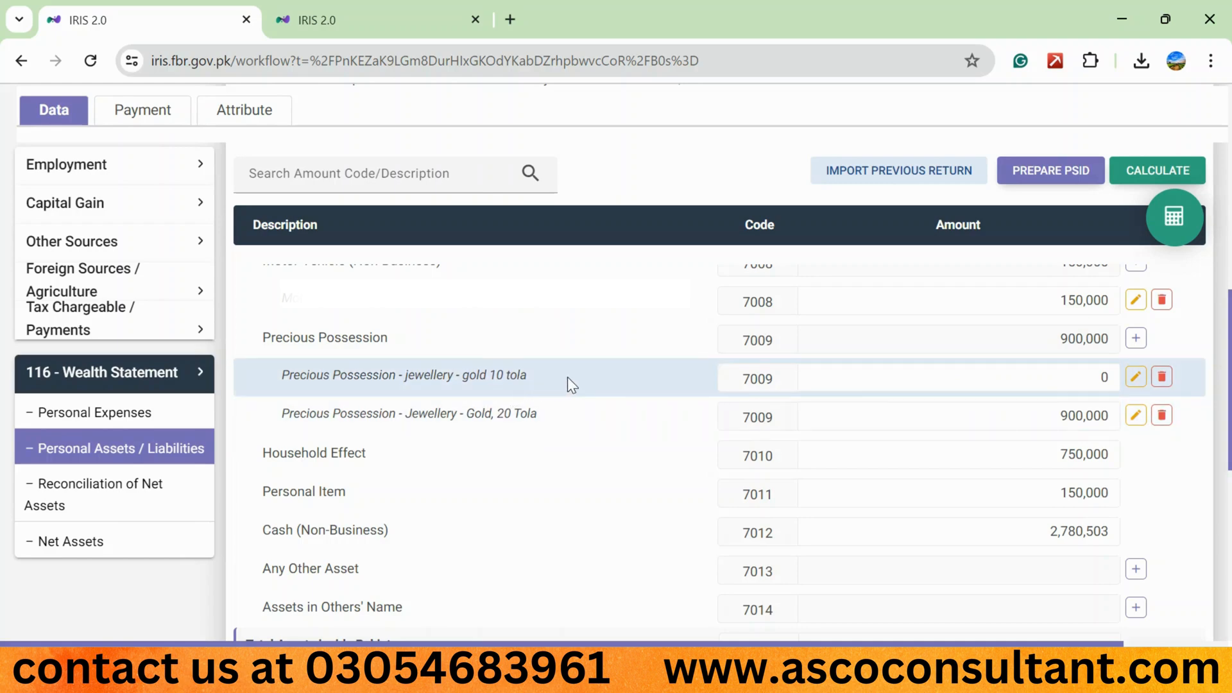
- Edit the new jewellery entry's contents to read "gold 10 tola - dowry" and submit it
{"action": "left_click", "coordinate": [1133, 377]}
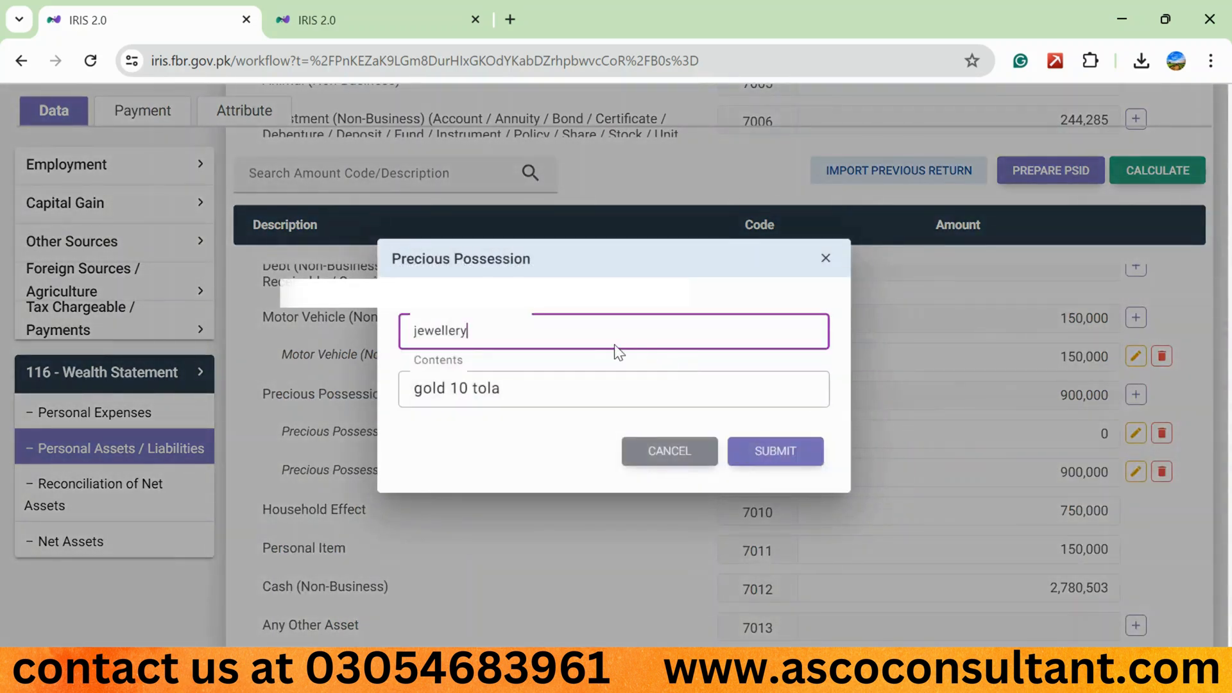
{"action": "left_click", "coordinate": [570, 389]}
{"action": "type", "text": "- "}
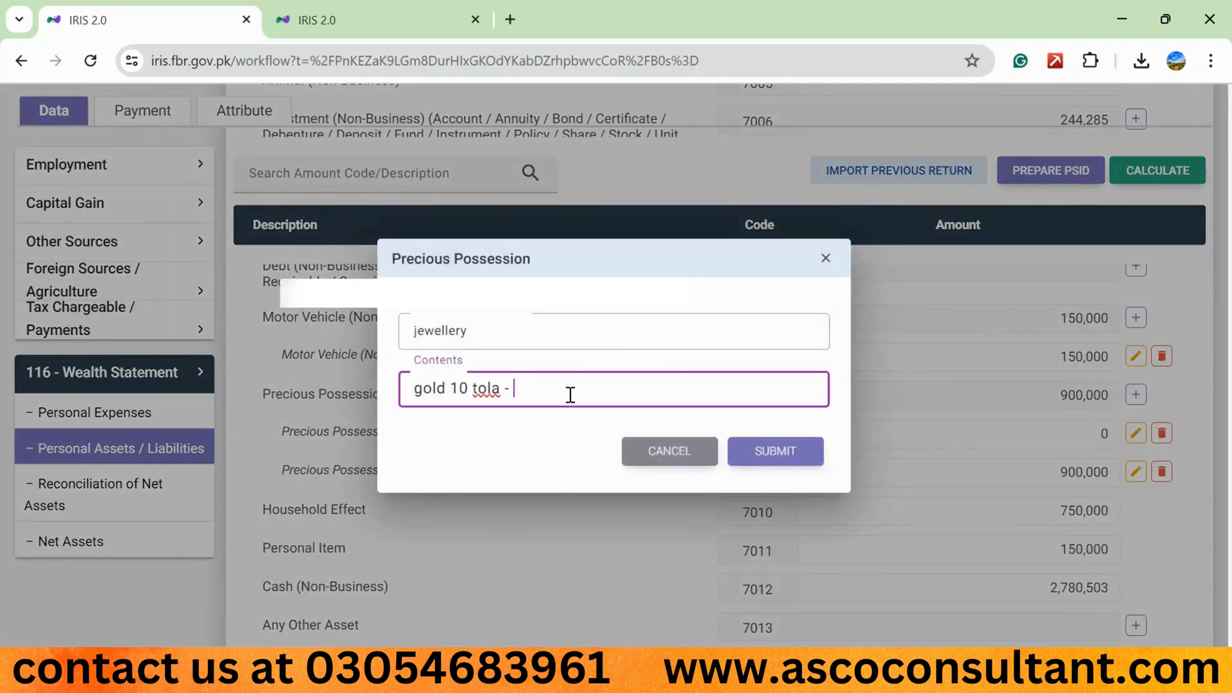
{"action": "type", "text": "dowry"}
{"action": "left_click", "coordinate": [789, 451]}
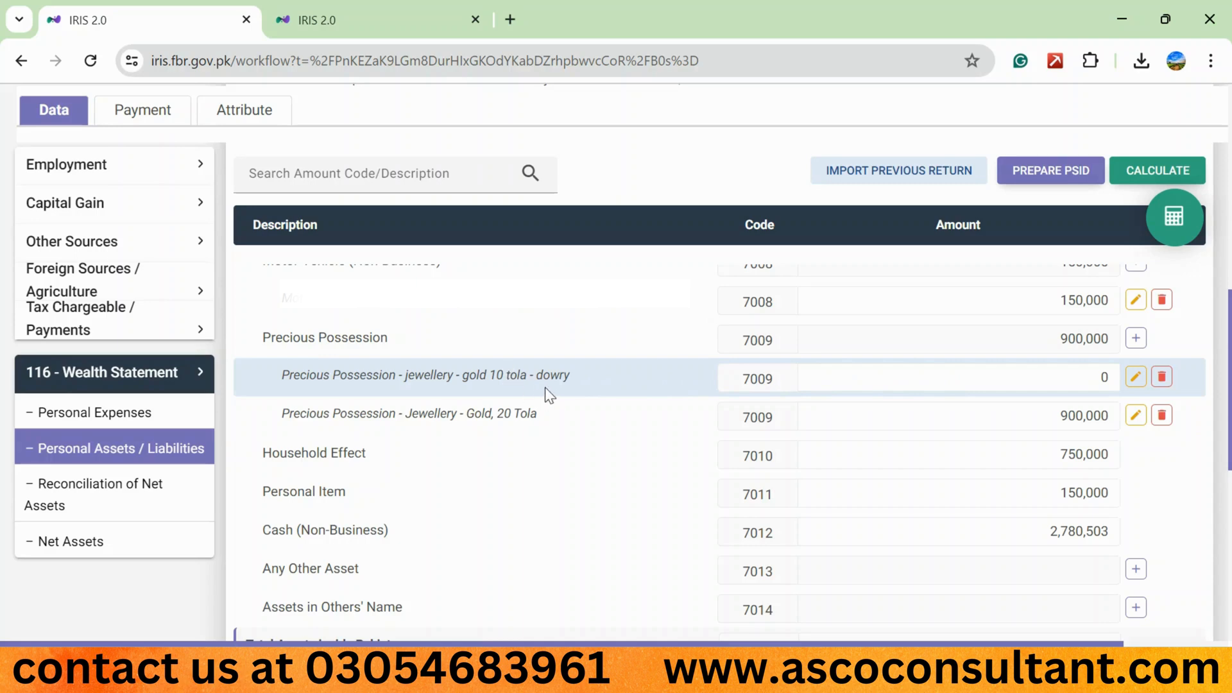
- Review the Household Effect and Personal Item amounts under codes 7010 and 7011
{"action": "left_click_drag", "start_coordinate": [426, 418], "coordinate": [335, 446]}
{"action": "left_click", "coordinate": [336, 446]}
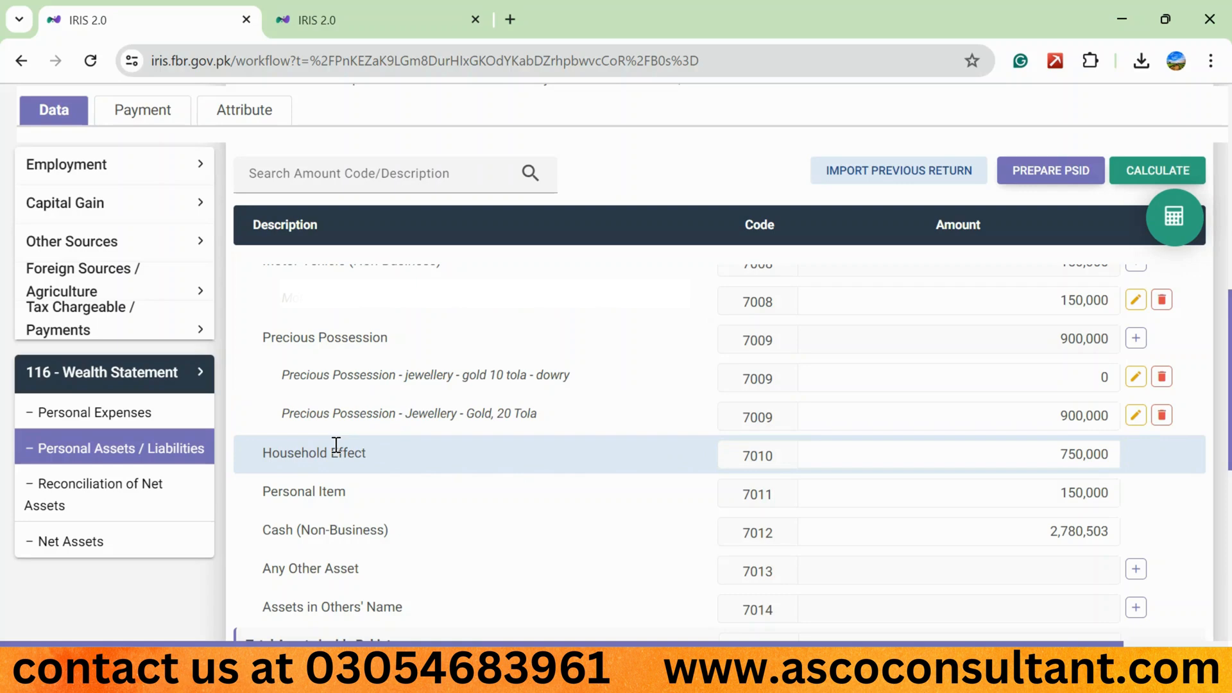
{"action": "left_click", "coordinate": [1059, 454]}
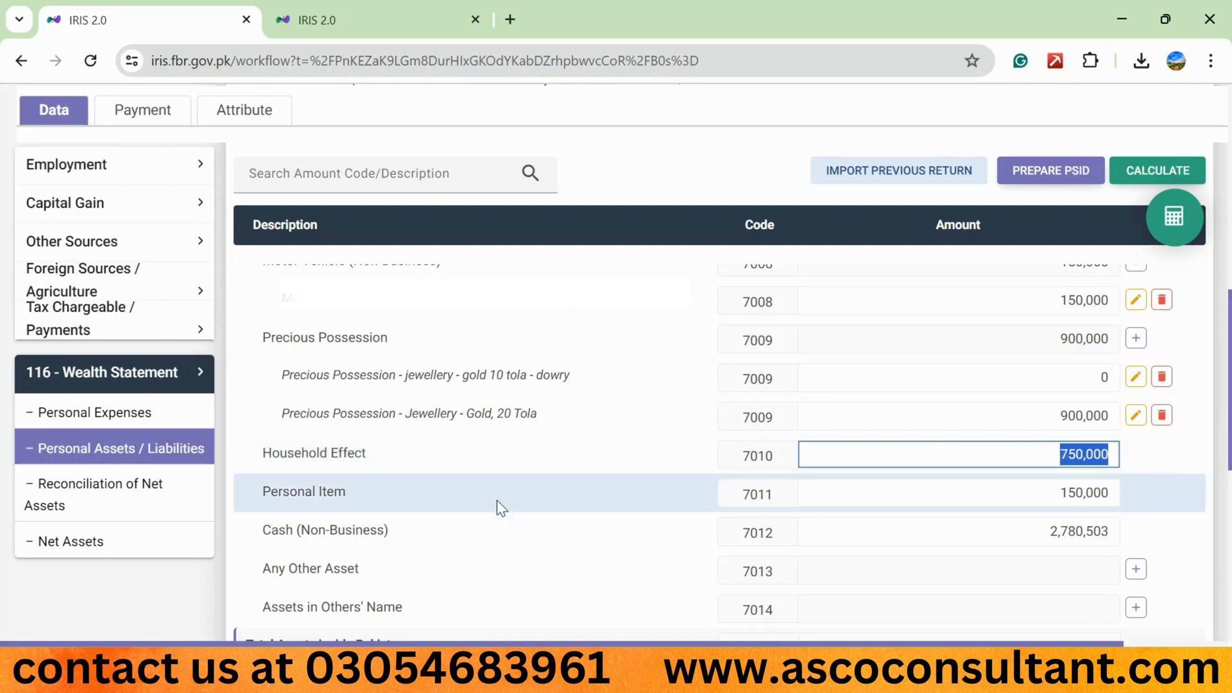
{"action": "left_click", "coordinate": [313, 491]}
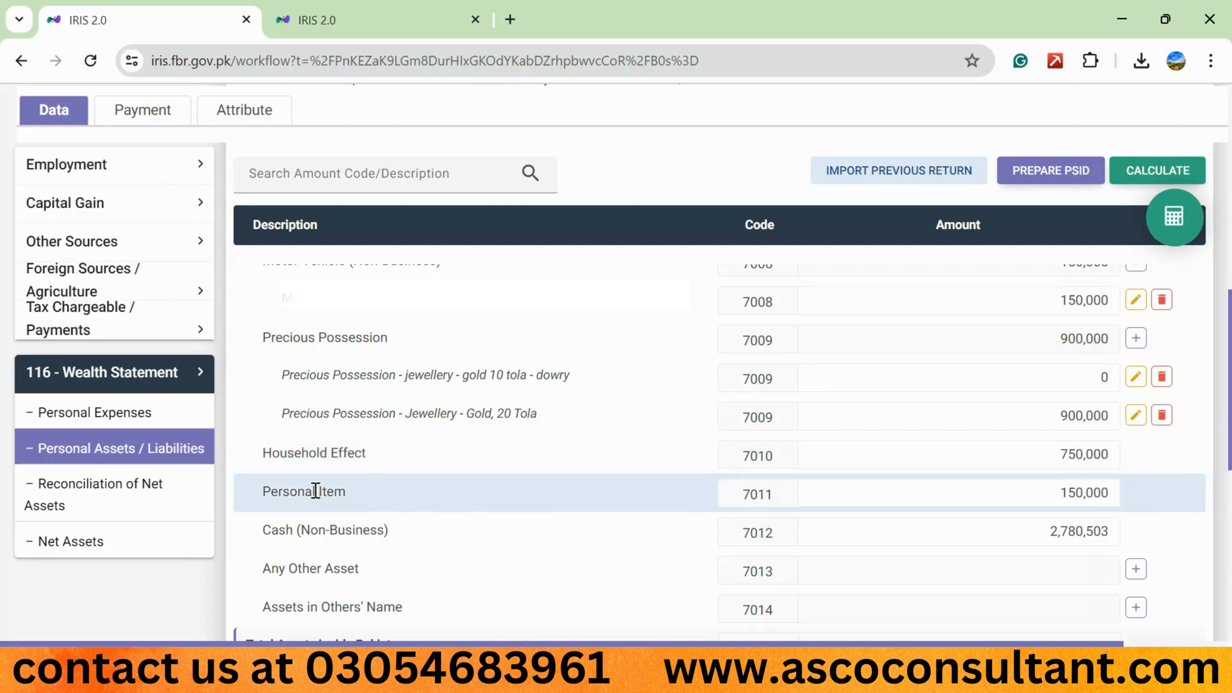
{"action": "left_click", "coordinate": [943, 498]}
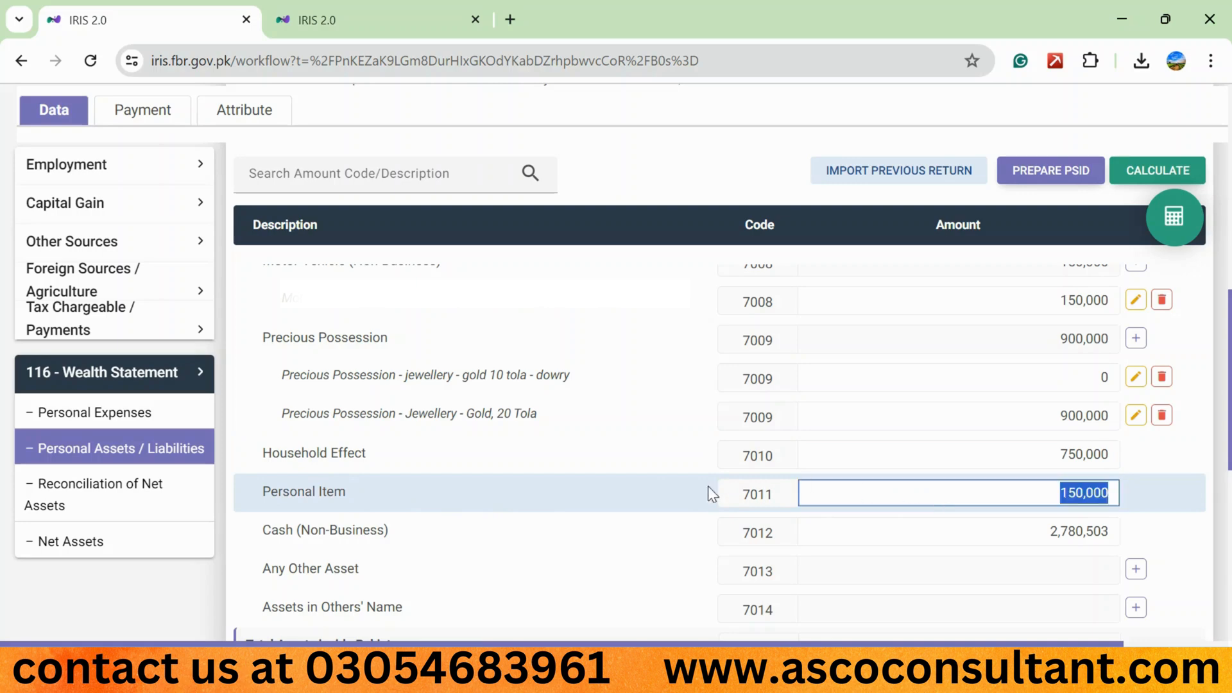
{"action": "left_click", "coordinate": [691, 487]}
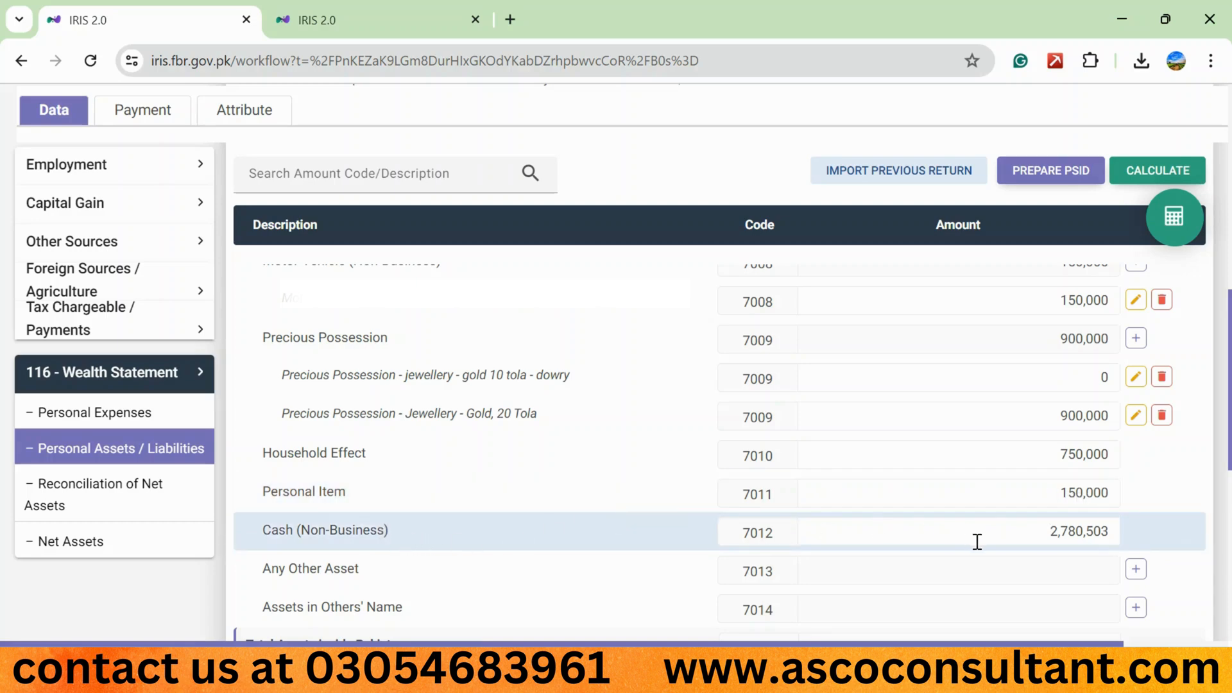
- Set the Cash (Non-Business) amount under code 7012 to 0 and recalculate the statement
{"action": "left_click", "coordinate": [1007, 538]}
{"action": "type", "text": "0"}
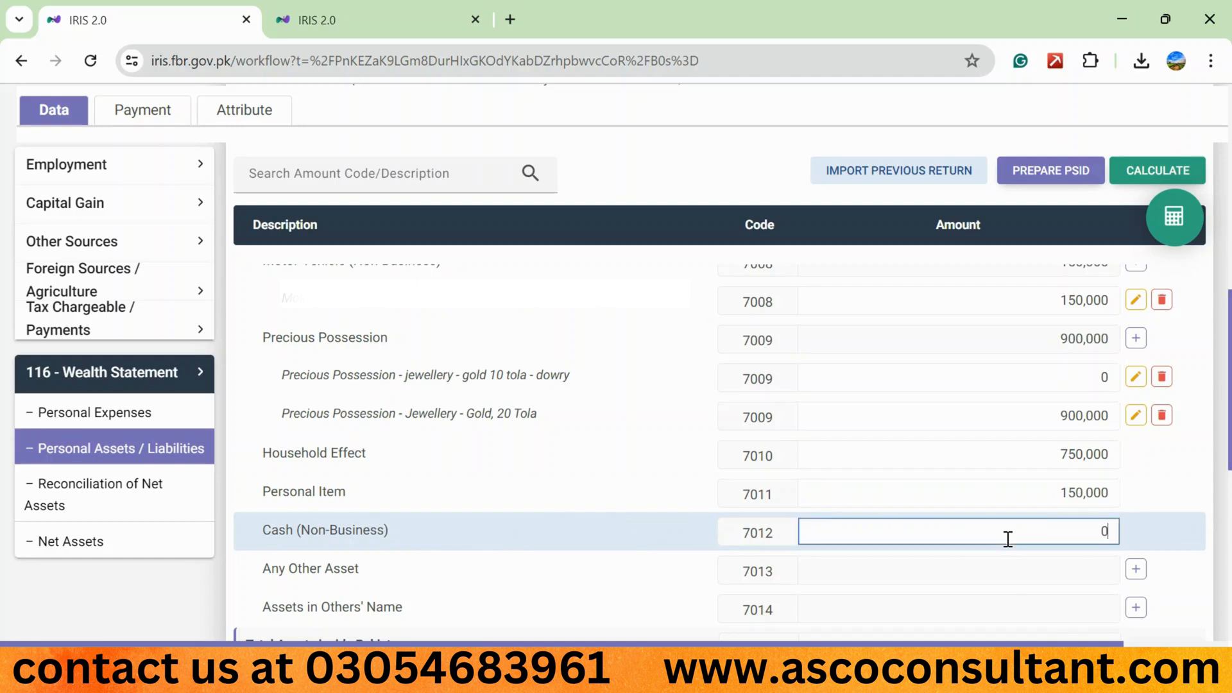
{"action": "left_click", "coordinate": [1134, 171]}
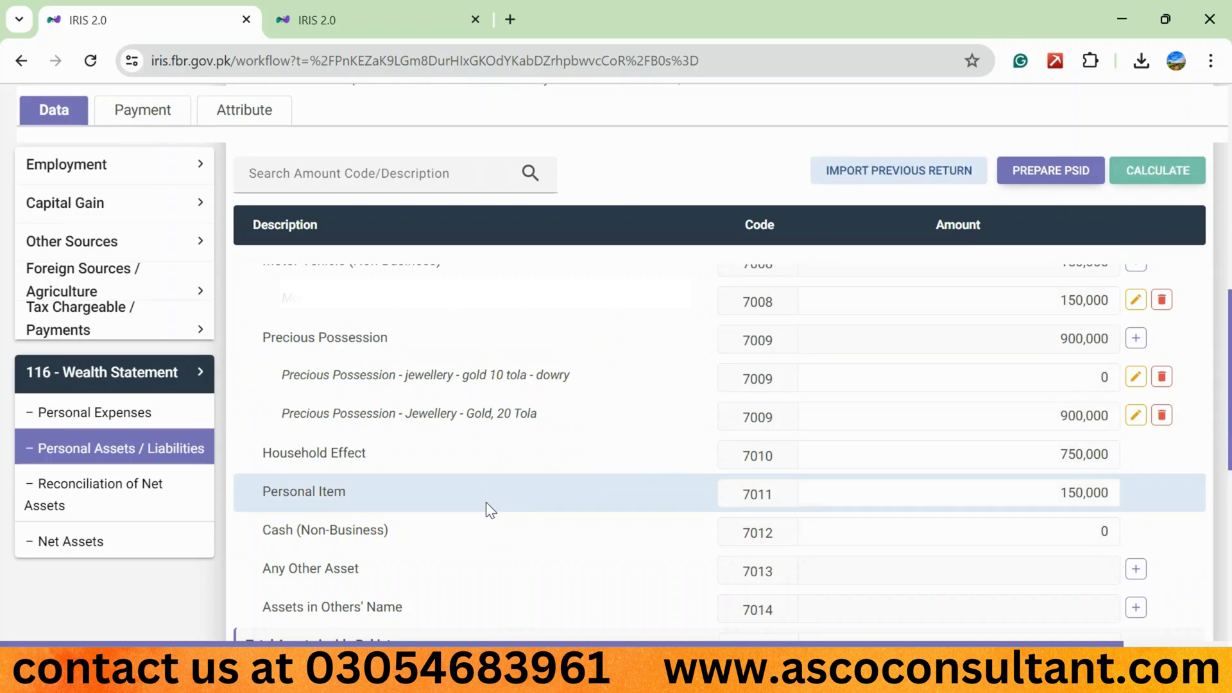
- Add an Any Other Asset entry under code 7013 with "cash at bank" as contents
{"action": "scroll", "coordinate": [486, 501], "scroll_direction": "down", "scroll_amount": 4}
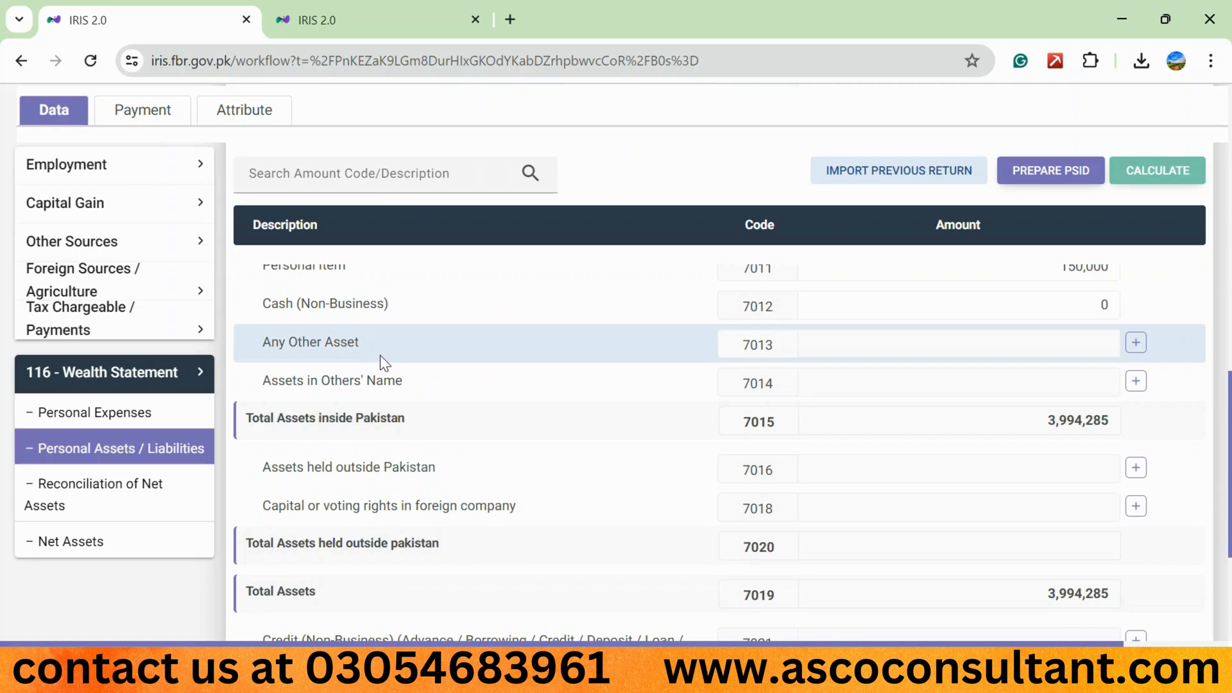
{"action": "left_click", "coordinate": [1134, 343]}
{"action": "left_click", "coordinate": [544, 330]}
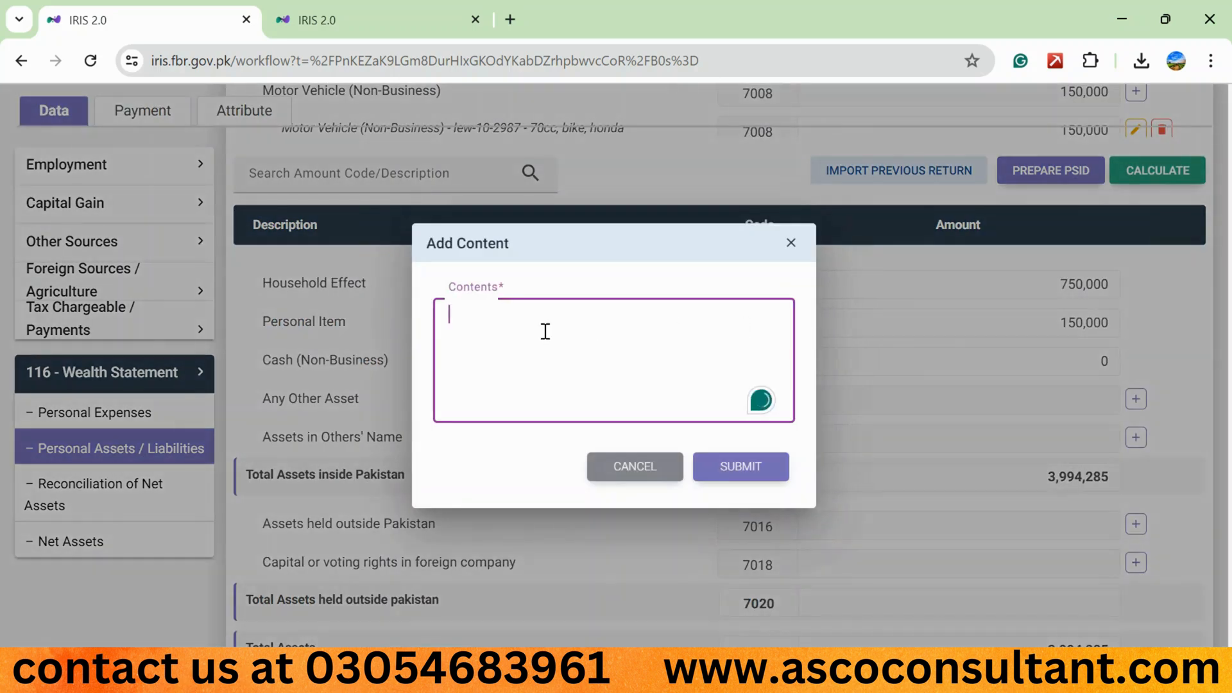
{"action": "type", "text": "cash at bank"}
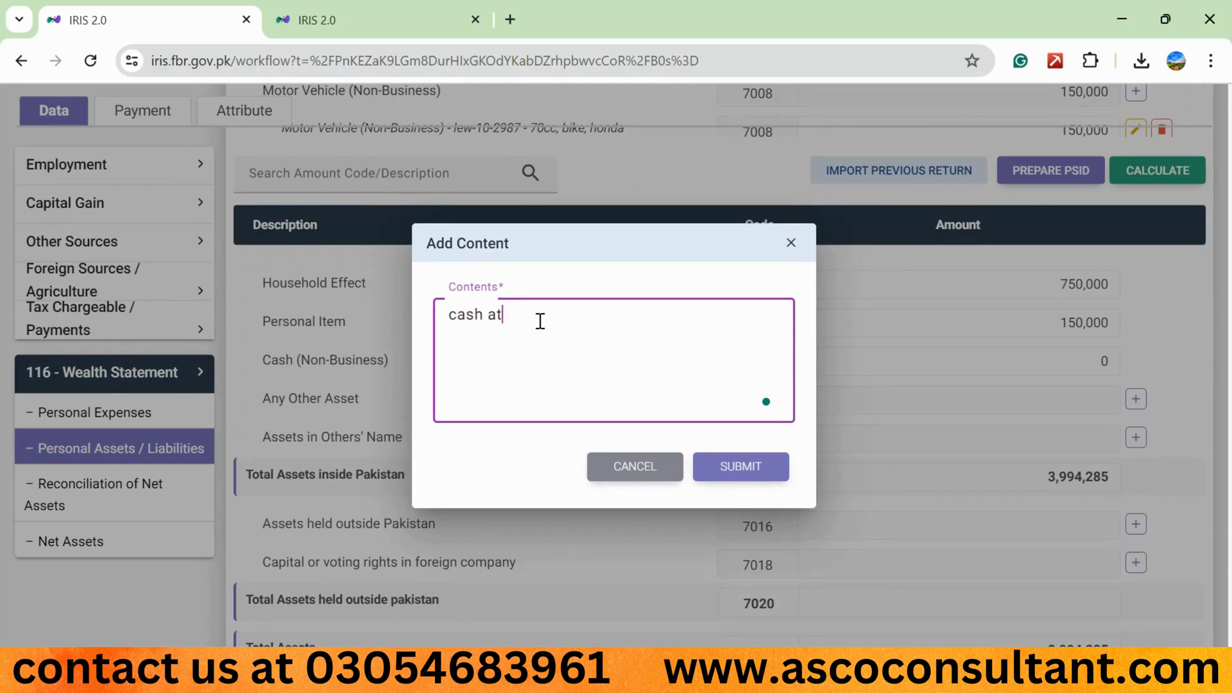
{"action": "left_click", "coordinate": [762, 467]}
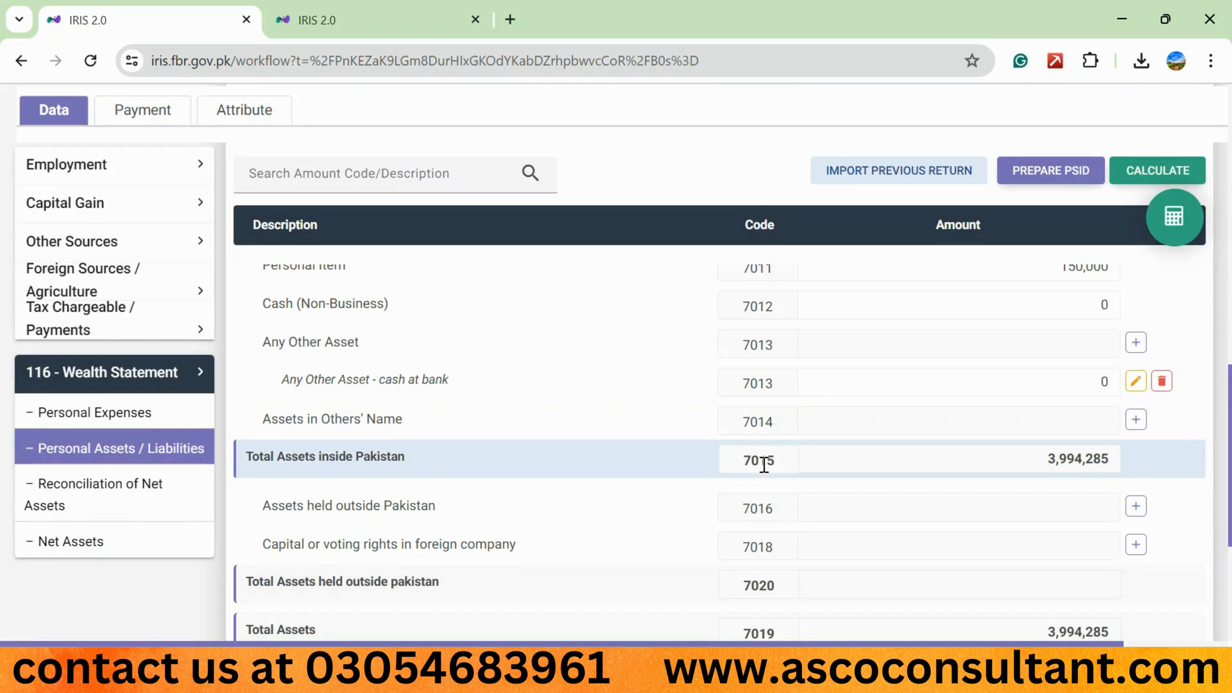
- Set the "cash at bank" entry's amount to 36,750 and recalculate the statement
{"action": "left_click", "coordinate": [1058, 379]}
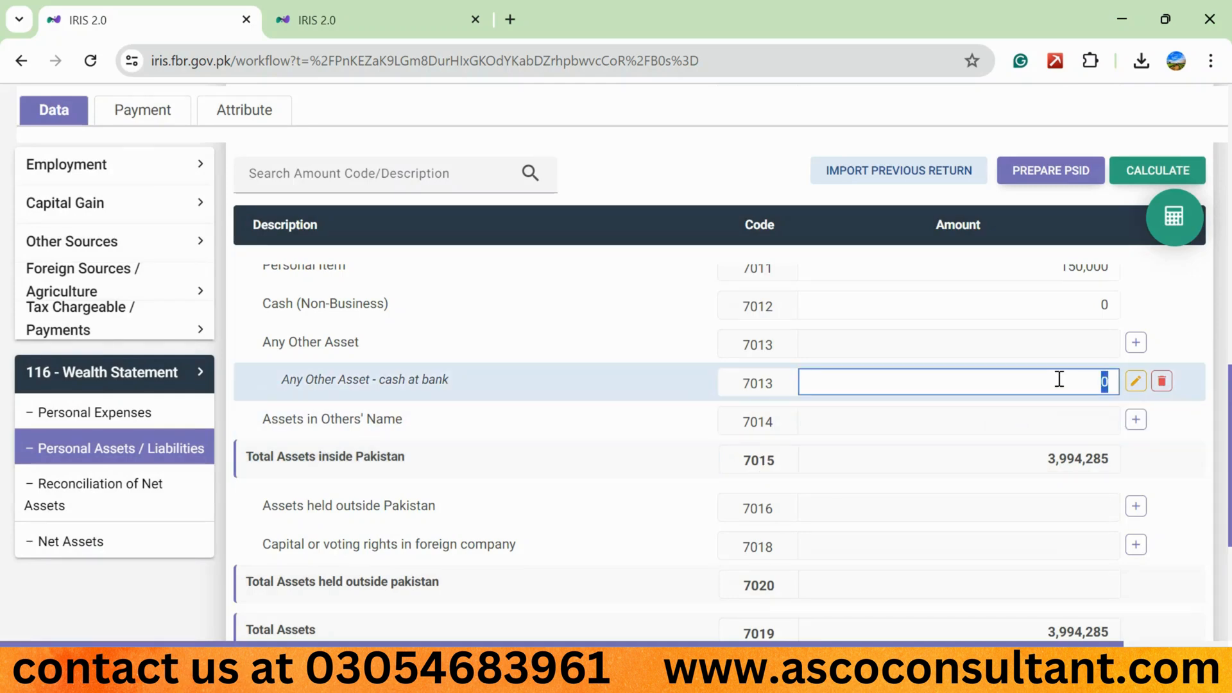
{"action": "type", "text": "36750"}
{"action": "left_click", "coordinate": [1145, 172]}
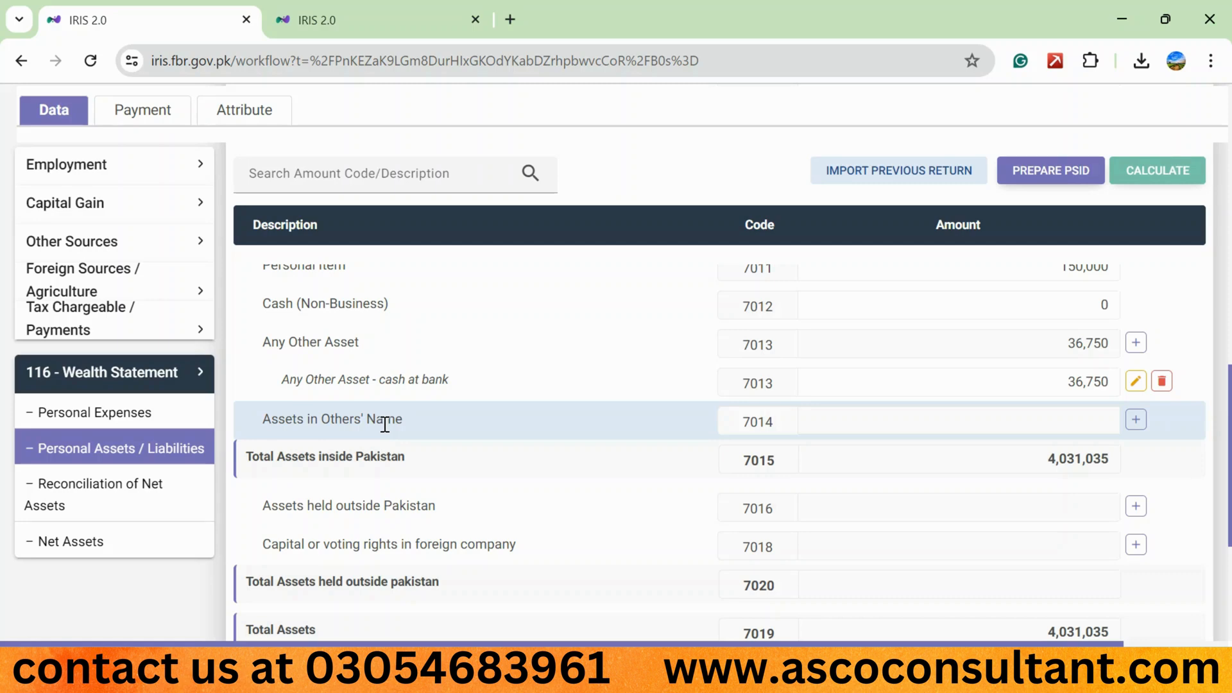
- Examine the entry forms for Assets in Others' Name, Assets held outside Pakistan, and Capital or voting rights in foreign company, without adding any entry
{"action": "left_click", "coordinate": [1135, 419]}
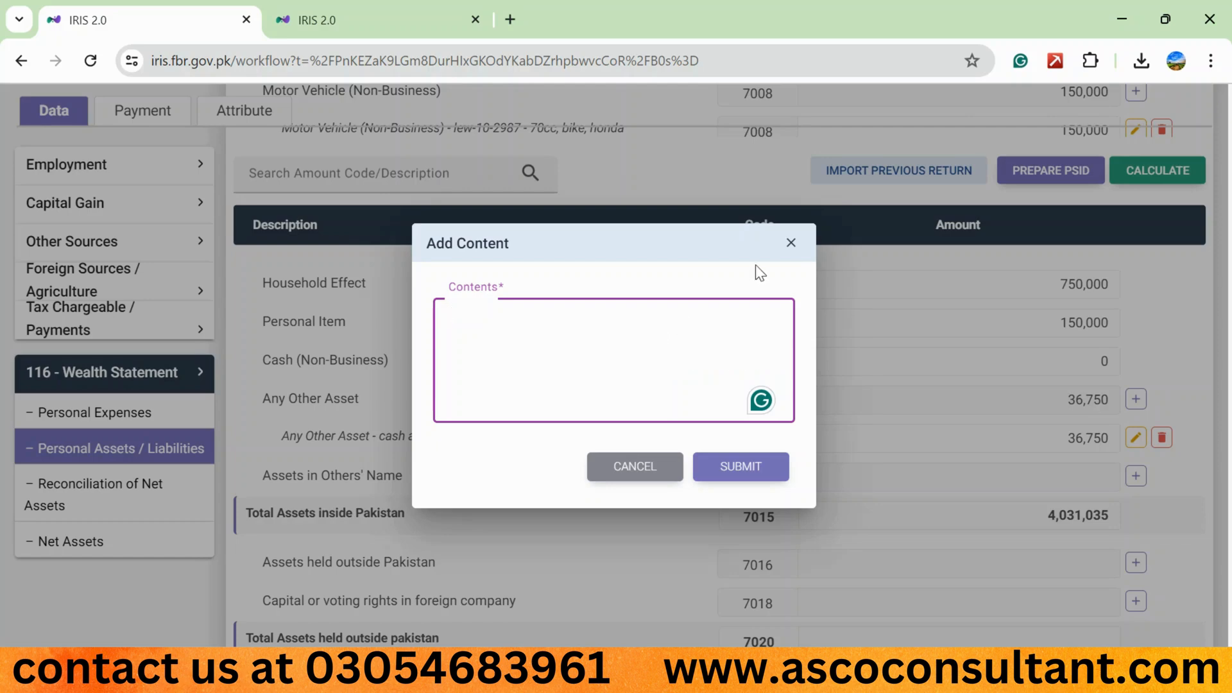
{"action": "left_click", "coordinate": [791, 242]}
{"action": "scroll", "coordinate": [805, 382], "scroll_direction": "down", "scroll_amount": 2}
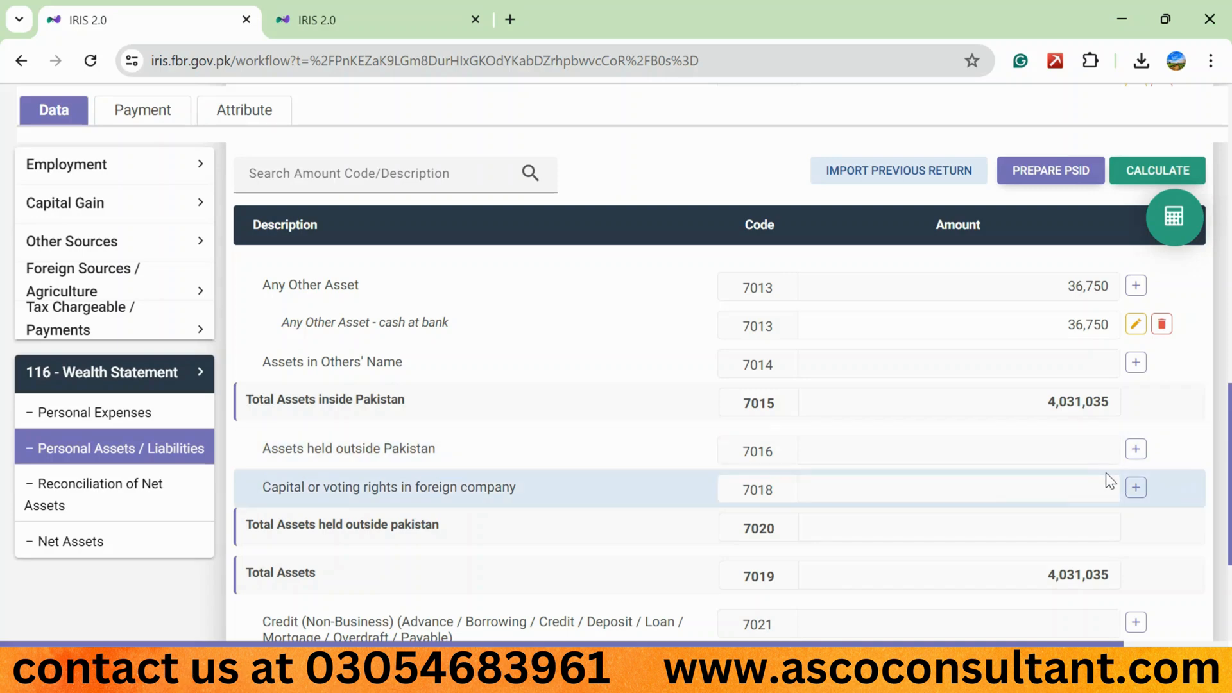
{"action": "left_click", "coordinate": [1135, 449]}
{"action": "left_click", "coordinate": [638, 352]}
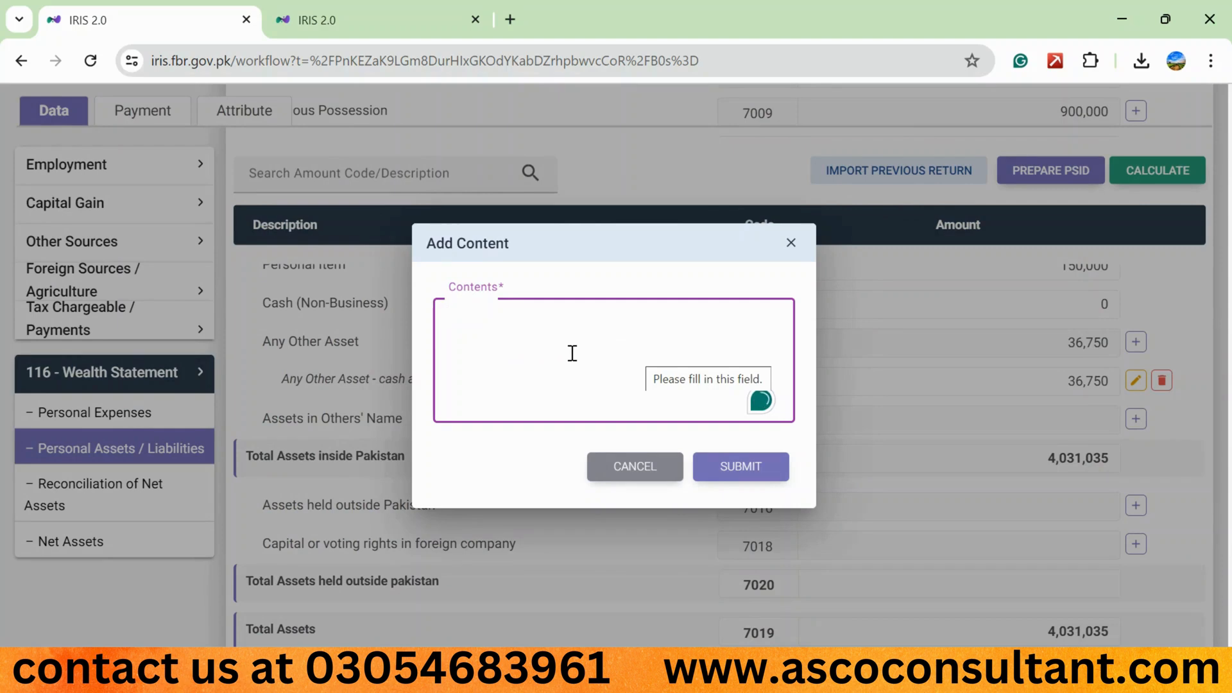
{"action": "left_click", "coordinate": [639, 467]}
{"action": "scroll", "coordinate": [930, 475], "scroll_direction": "down", "scroll_amount": 1}
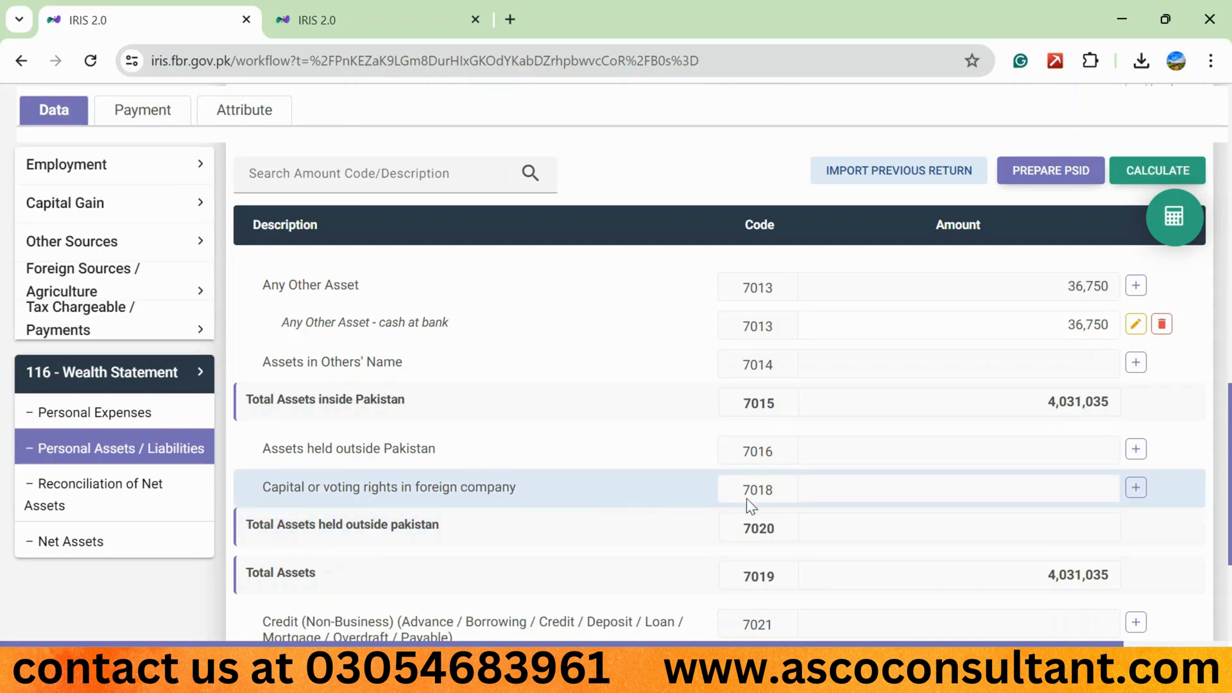
{"action": "left_click", "coordinate": [1136, 487]}
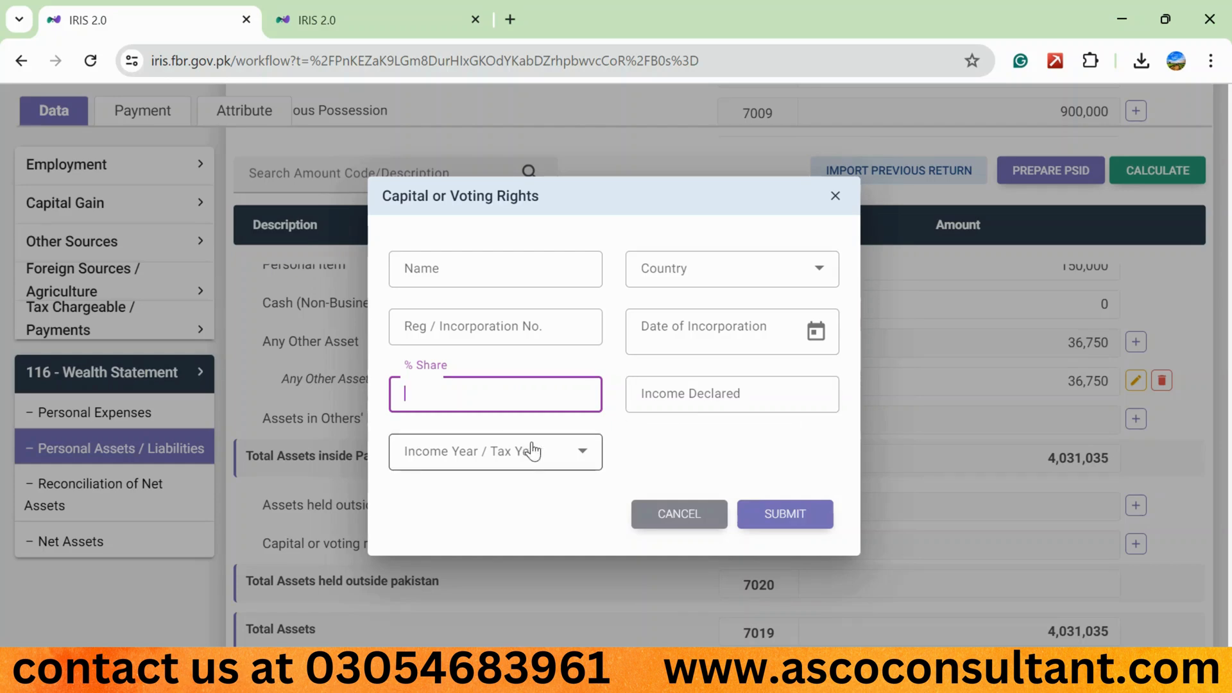
{"action": "left_click", "coordinate": [679, 513]}
- Open the Creditor form for Credit (Non-Business) under code 7021 and examine its Creditor and Contents fields
{"action": "scroll", "coordinate": [284, 339], "scroll_direction": "down", "scroll_amount": 5}
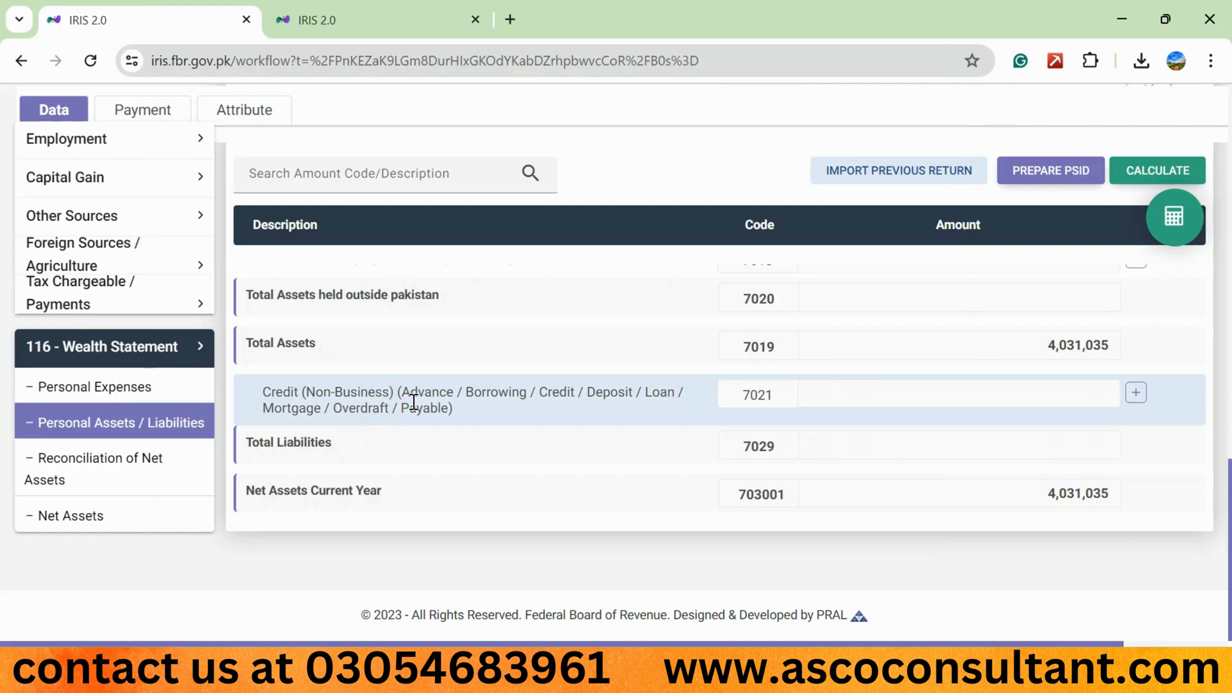
{"action": "left_click", "coordinate": [1136, 392]}
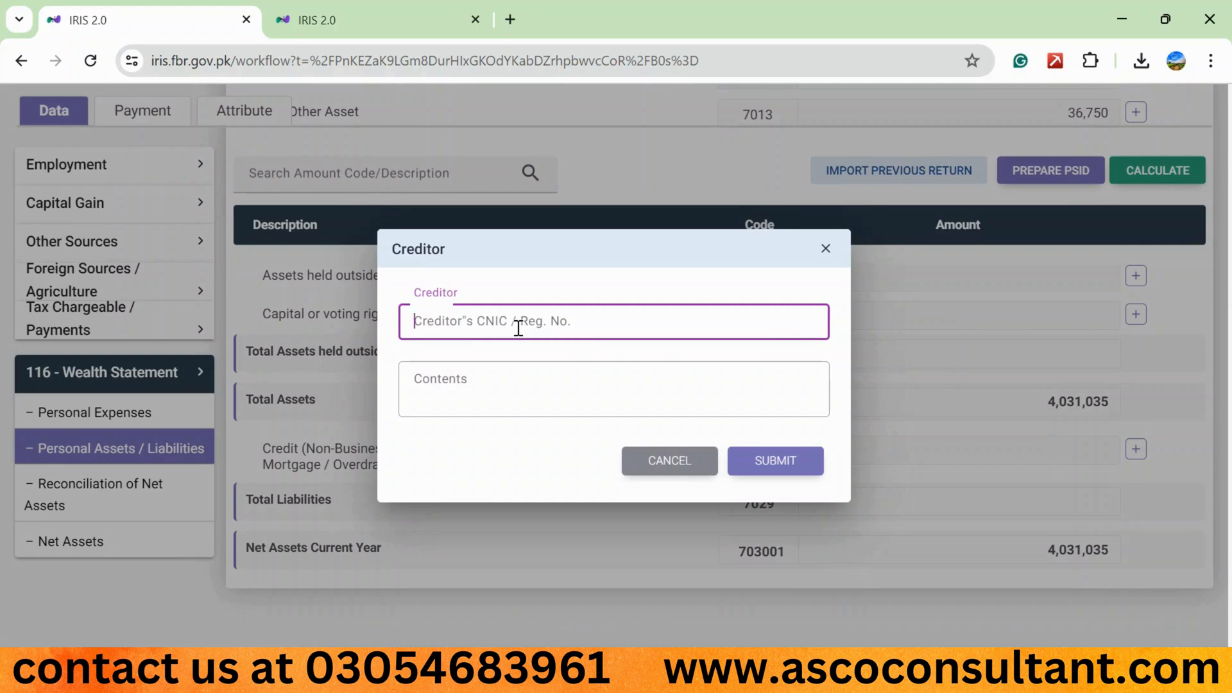
{"action": "left_click", "coordinate": [449, 381]}
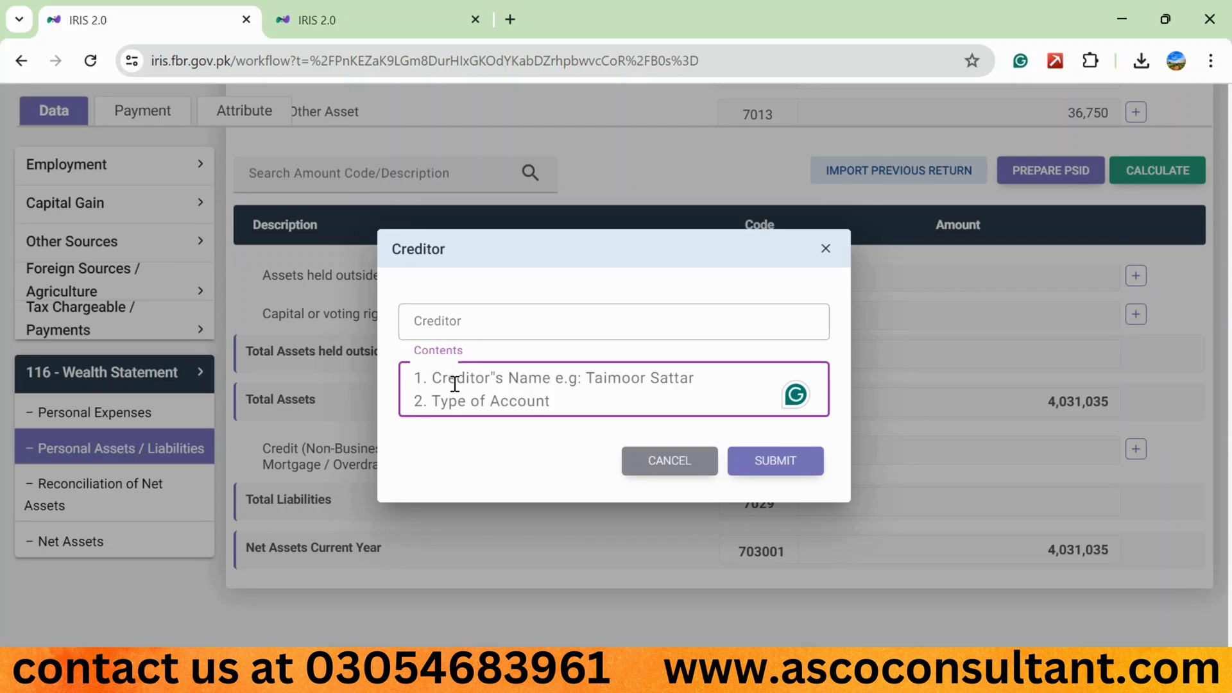
{"action": "left_click", "coordinate": [451, 312]}
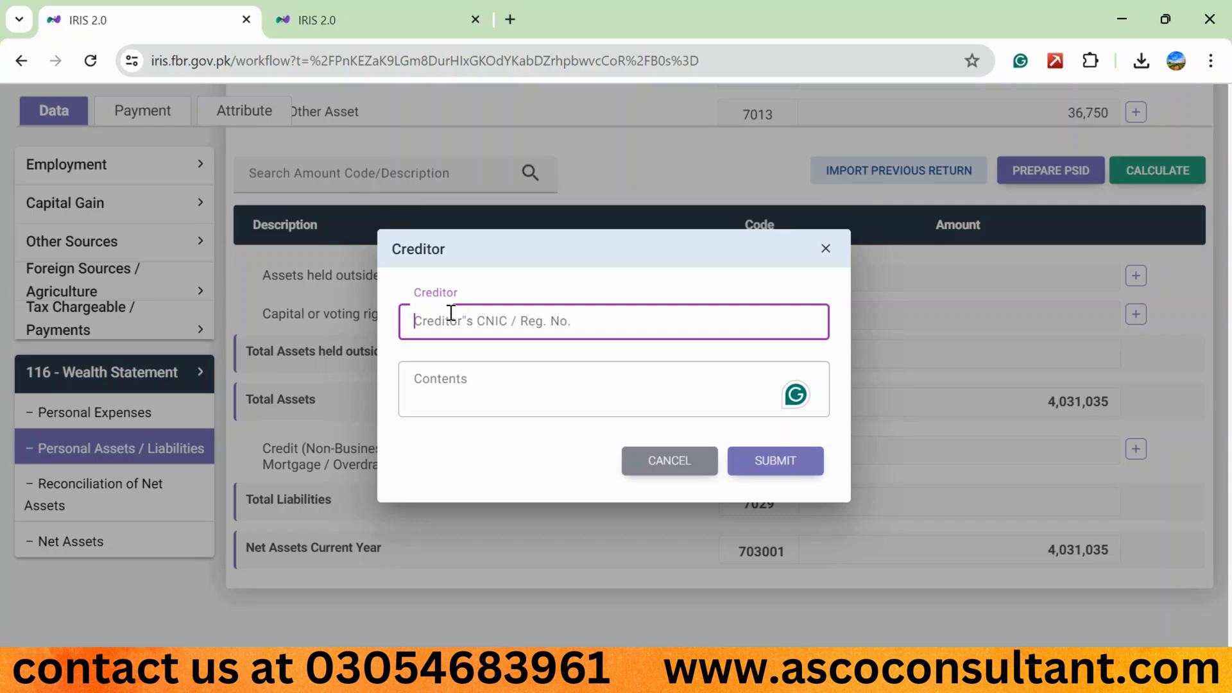
- Search Google for "bank alfalah ntn" in a new browser tab and look through the results
{"action": "left_click", "coordinate": [510, 20]}
{"action": "left_click", "coordinate": [413, 420]}
{"action": "type", "text": "b"}
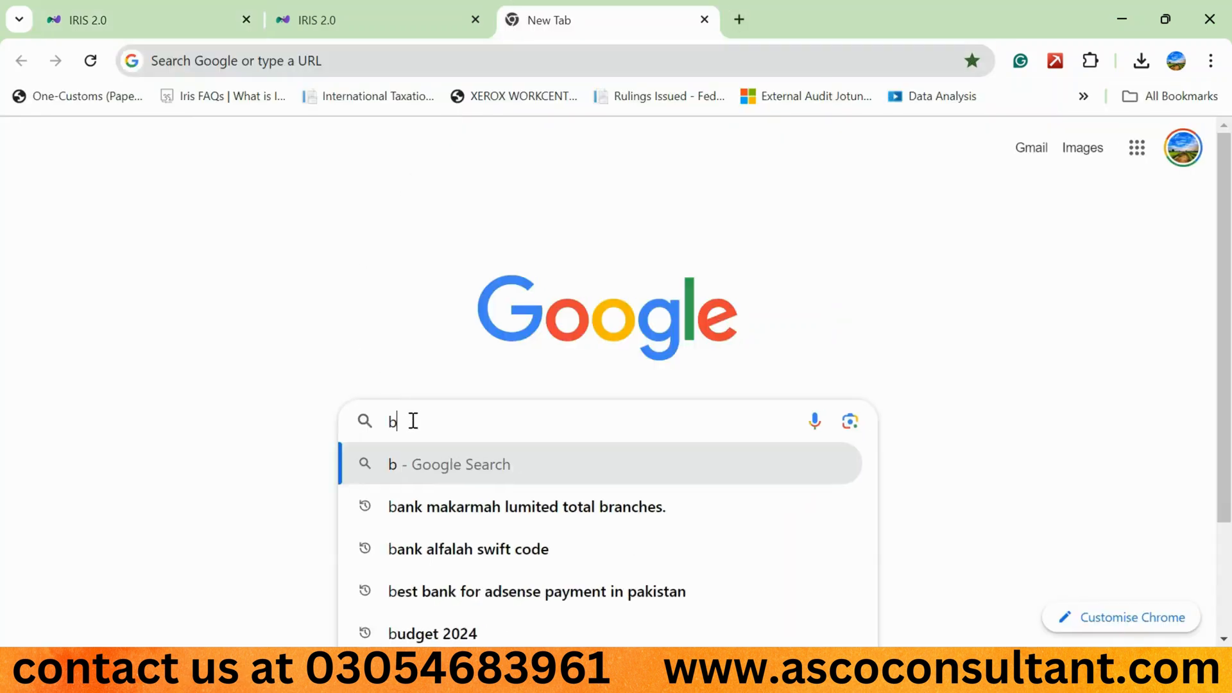
{"action": "type", "text": "ank alfalah ntn"}
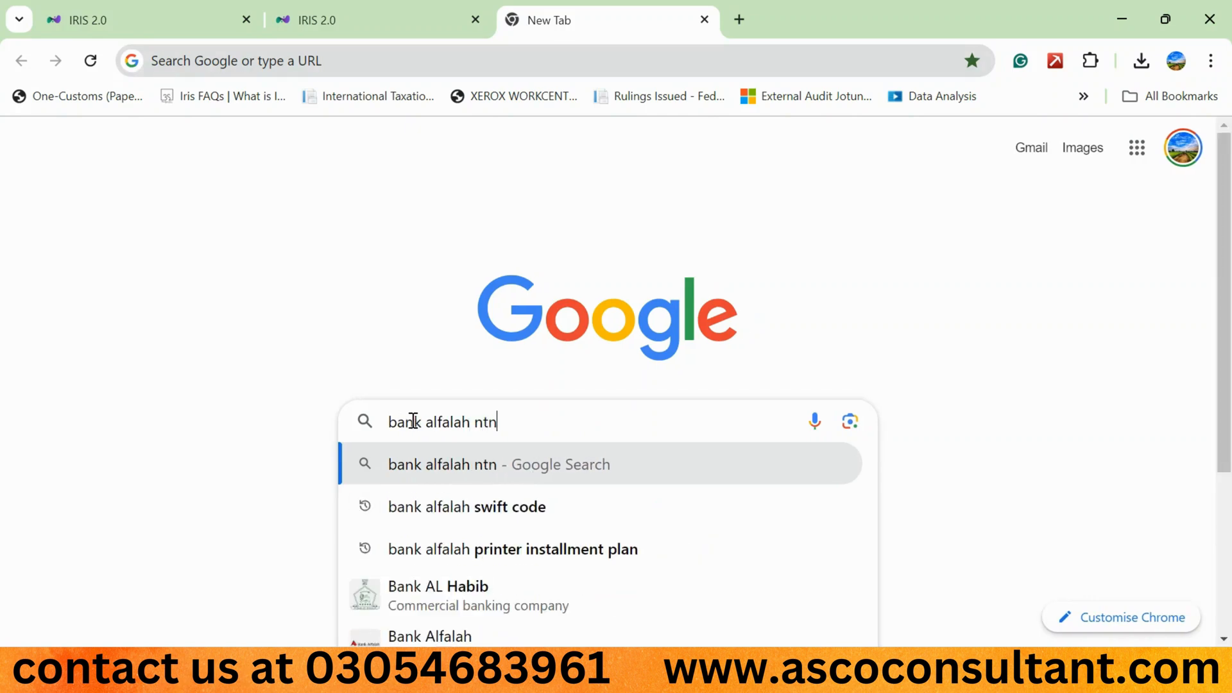
{"action": "key", "text": "Return"}
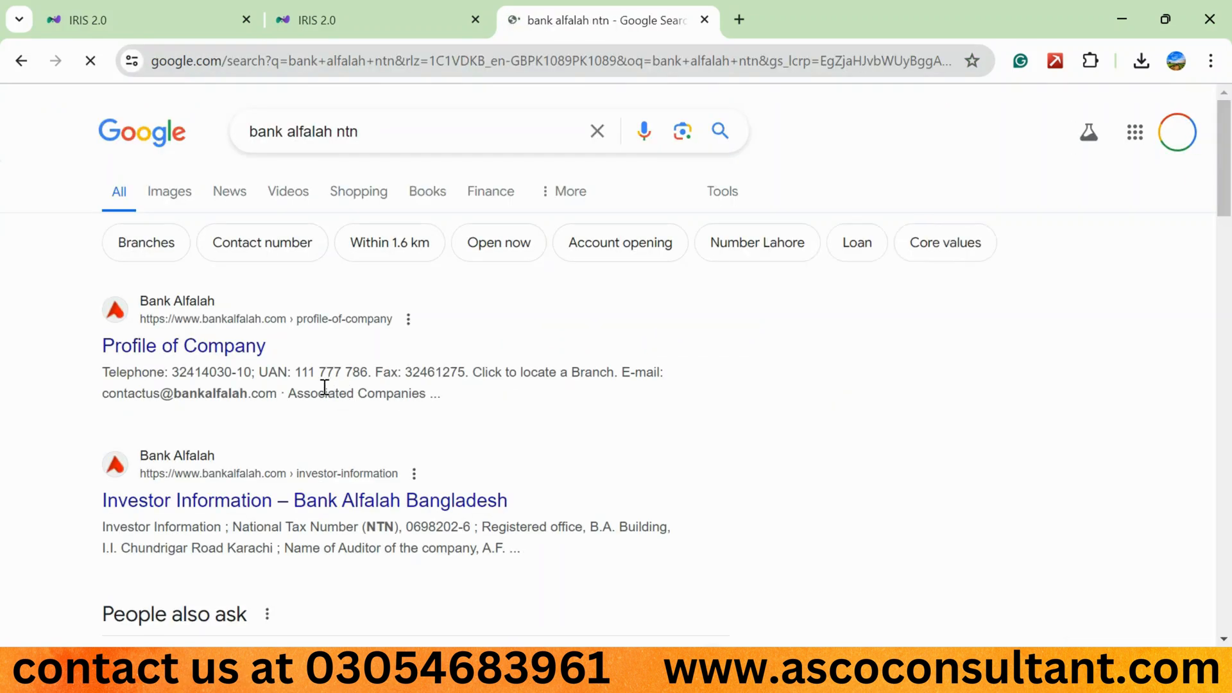
{"action": "scroll", "coordinate": [349, 400], "scroll_direction": "down", "scroll_amount": 1}
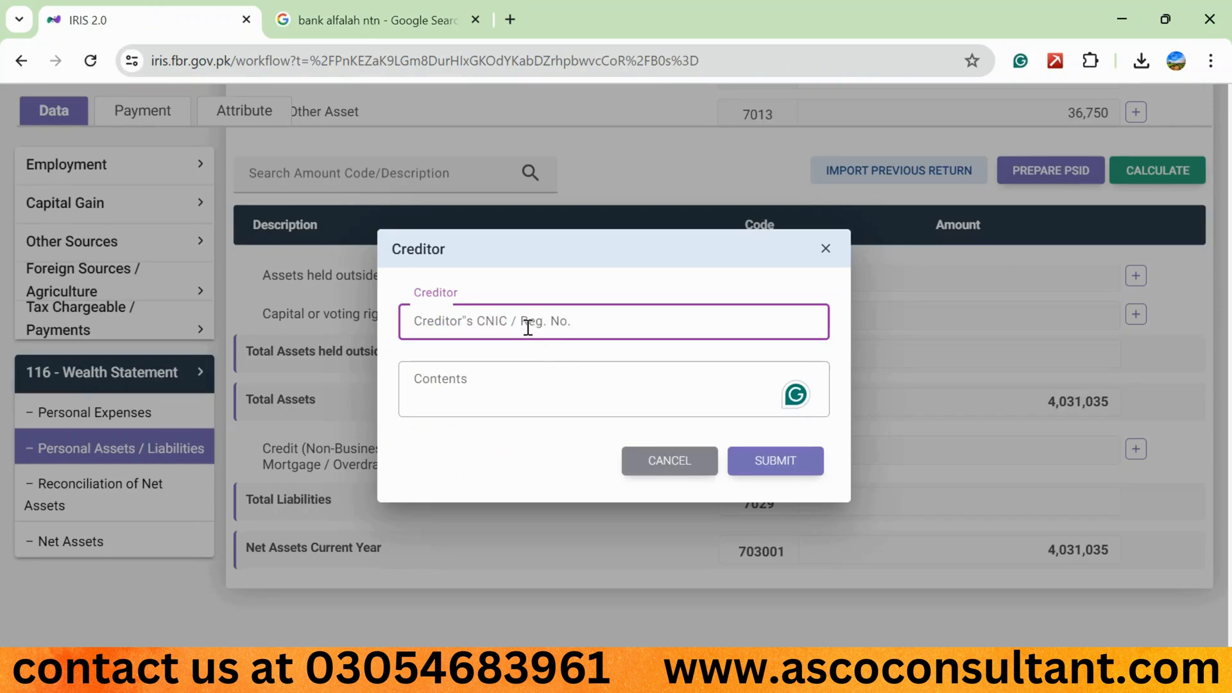
- Examine what the Creditor form's Contents field requires and close the form without adding a liability
{"action": "left_click", "coordinate": [460, 402]}
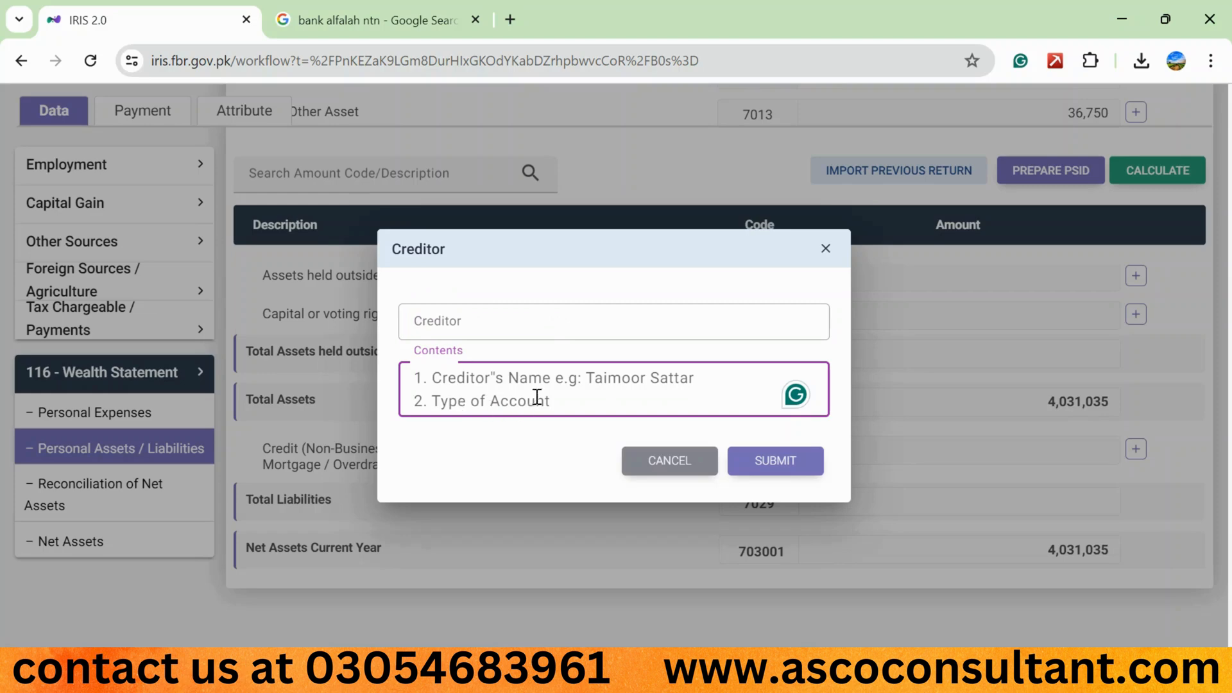
{"action": "left_click", "coordinate": [700, 466]}
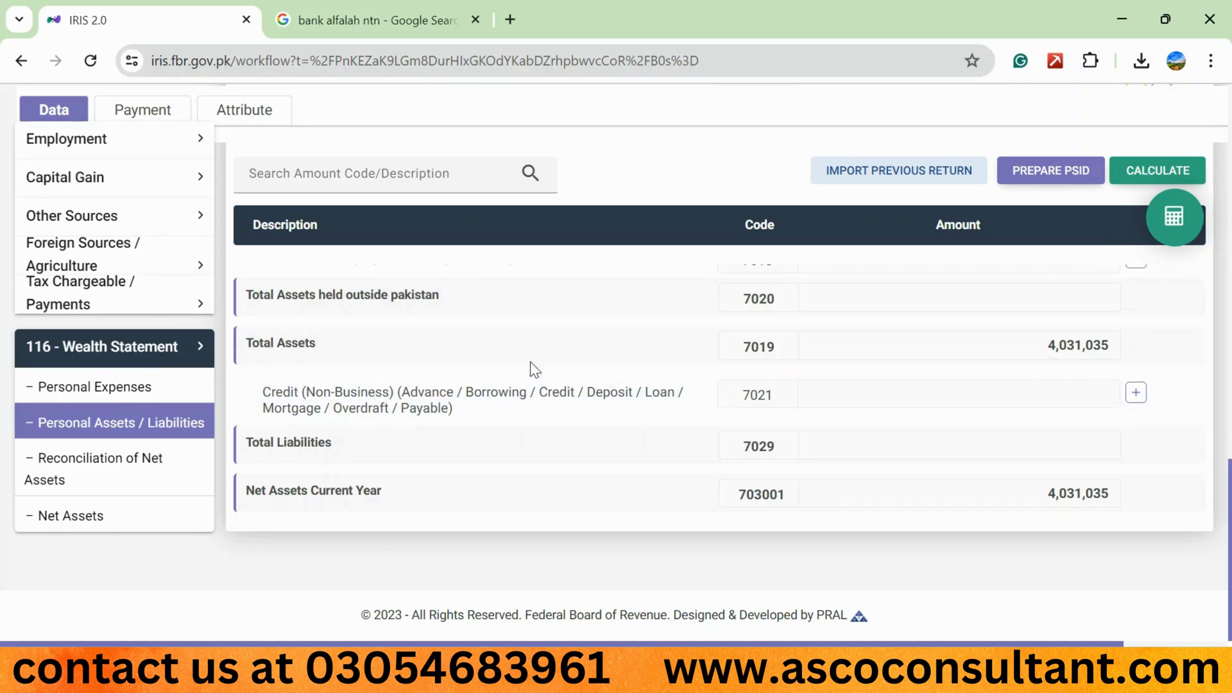
{"action": "scroll", "coordinate": [347, 349], "scroll_direction": "up", "scroll_amount": 2}
{"action": "scroll", "coordinate": [96, 282], "scroll_direction": "up", "scroll_amount": 2}
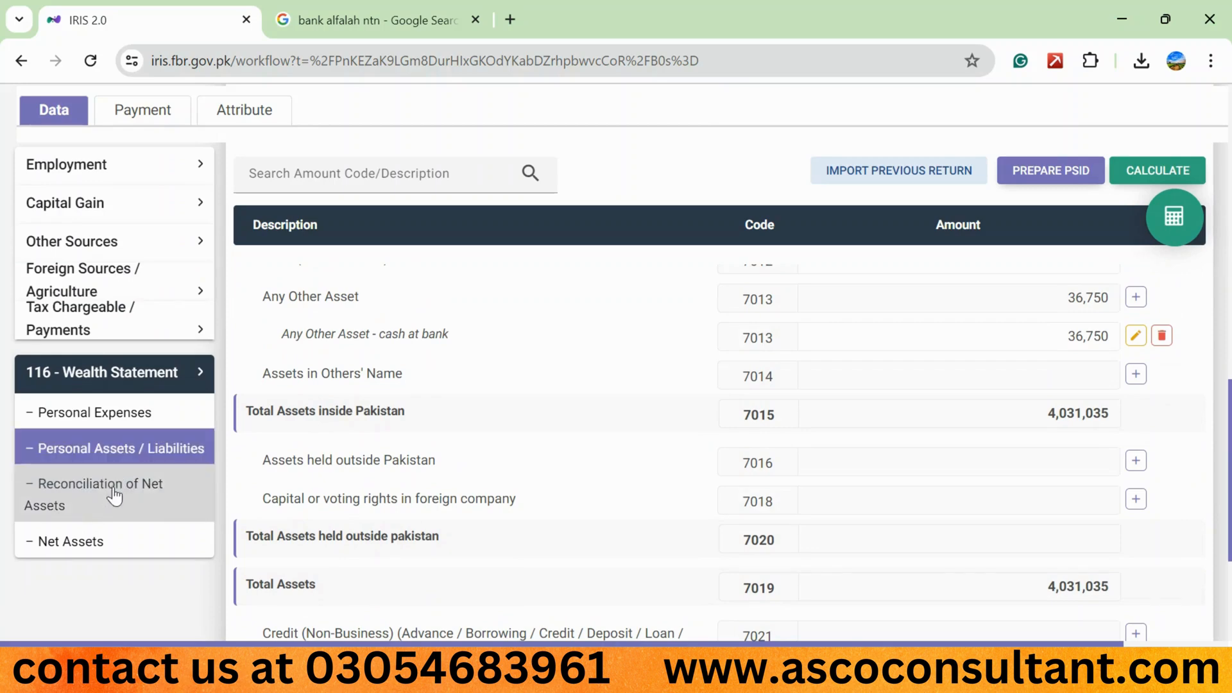
- In Reconciliation of Net Assets, try to set Net Assets Previous Year under code 703002 to 0 and recalculate
{"action": "left_click", "coordinate": [114, 494]}
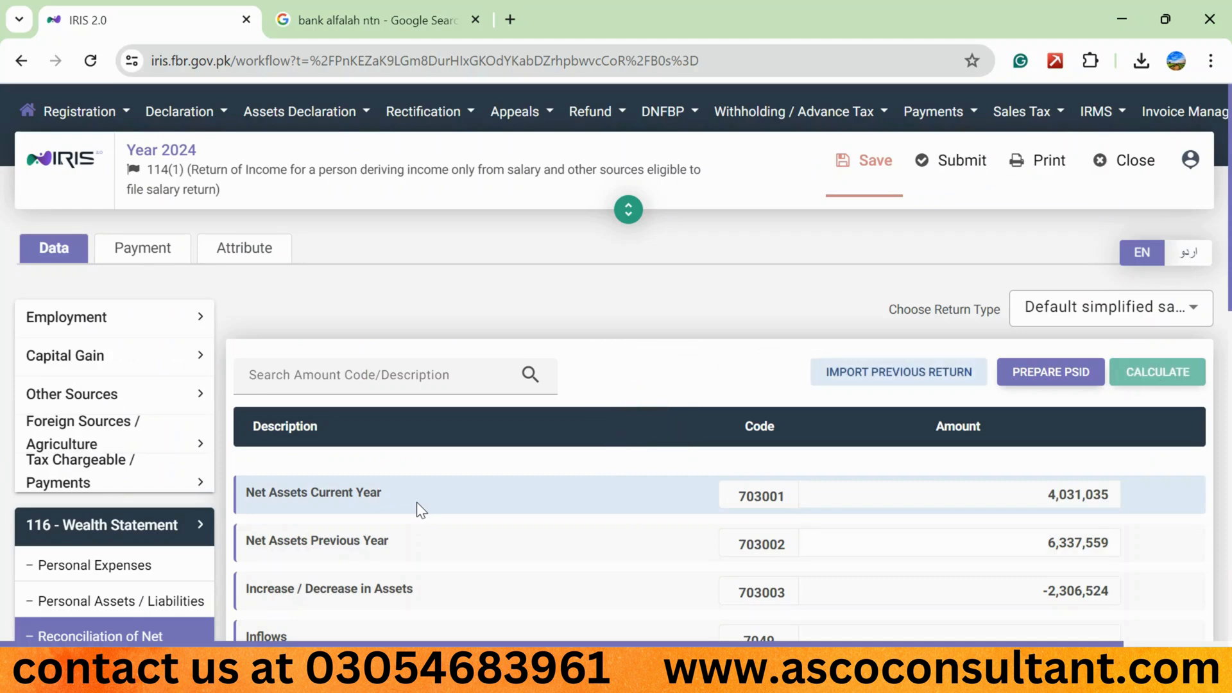
{"action": "scroll", "coordinate": [417, 502], "scroll_direction": "down", "scroll_amount": 3}
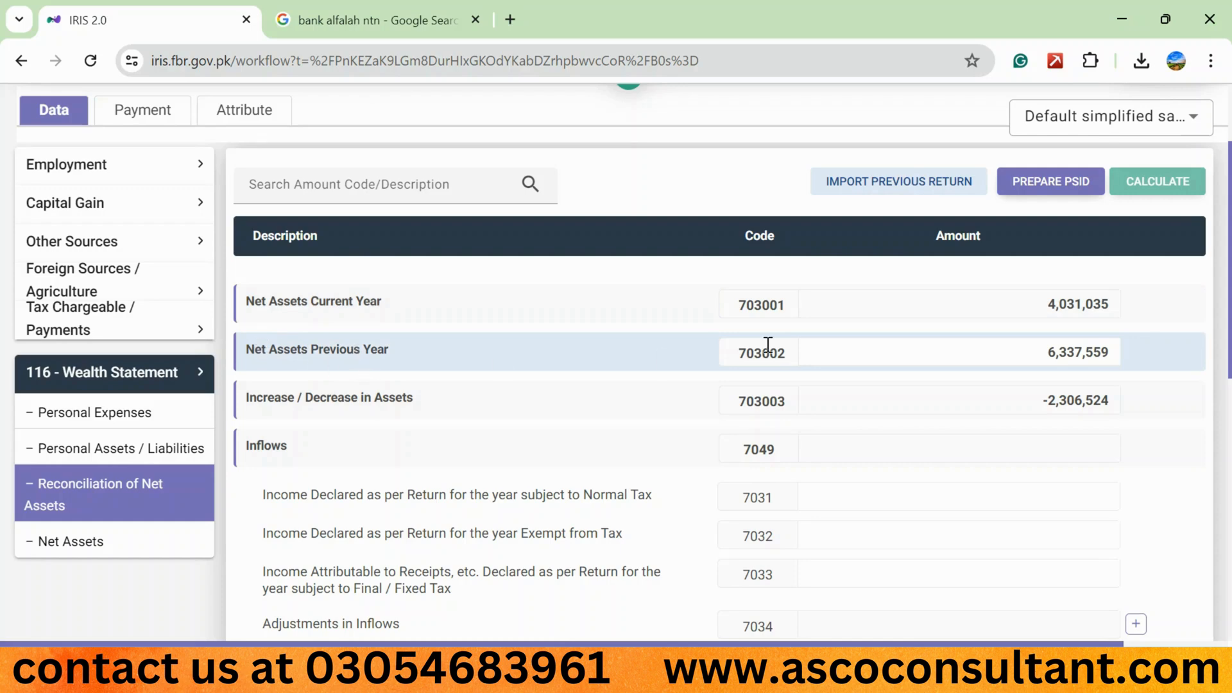
{"action": "left_click", "coordinate": [1089, 354]}
{"action": "double_click", "coordinate": [1090, 355]}
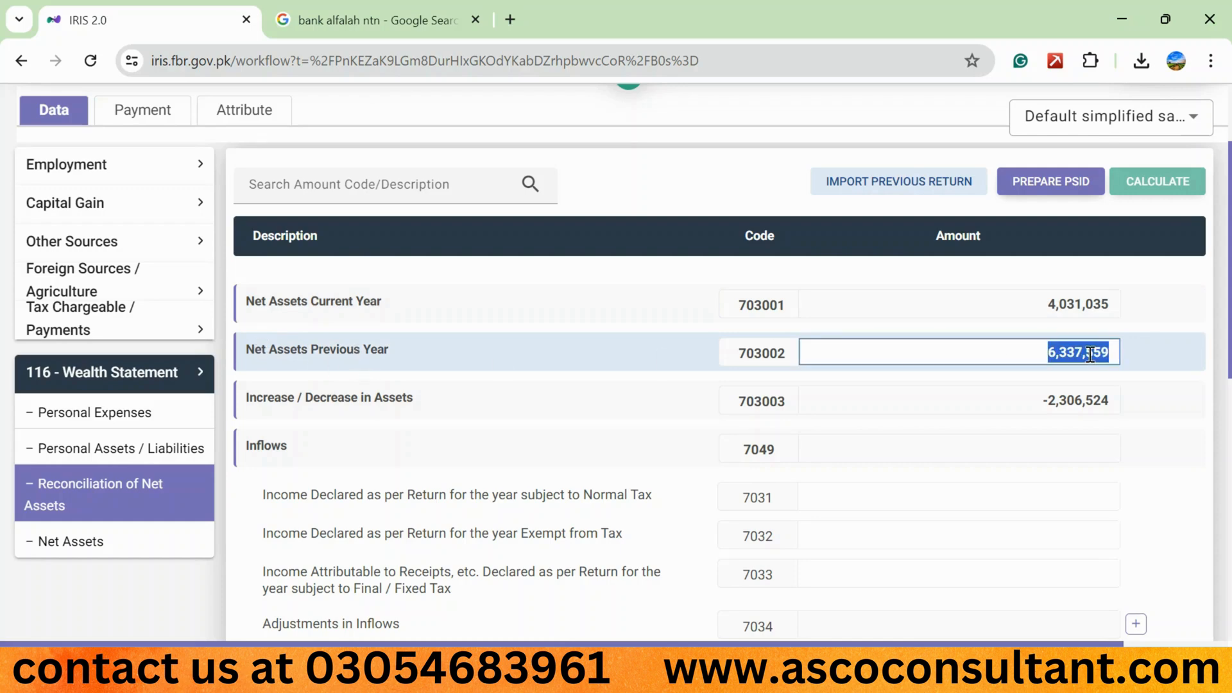
{"action": "key", "text": "BackSpace"}
{"action": "type", "text": "0"}
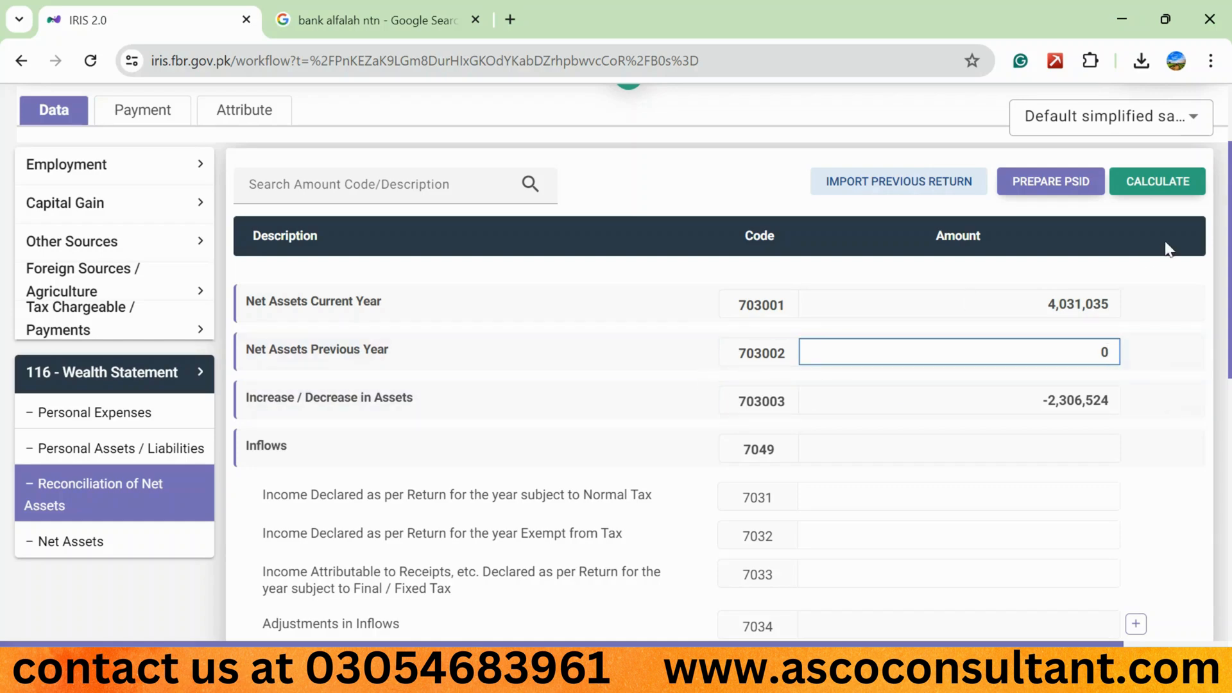
{"action": "left_click", "coordinate": [1168, 184]}
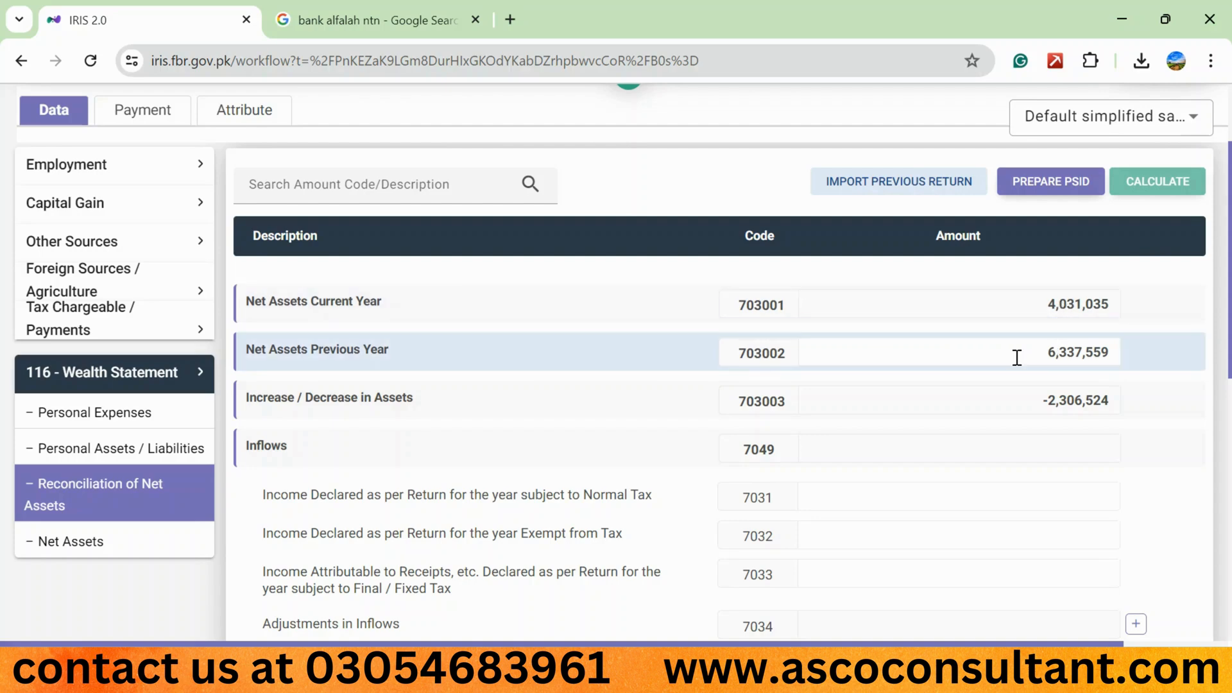
- Open the tax Computations and copy the Total Amount of Income from Salary under code 1000
{"action": "scroll", "coordinate": [536, 354], "scroll_direction": "down", "scroll_amount": 1}
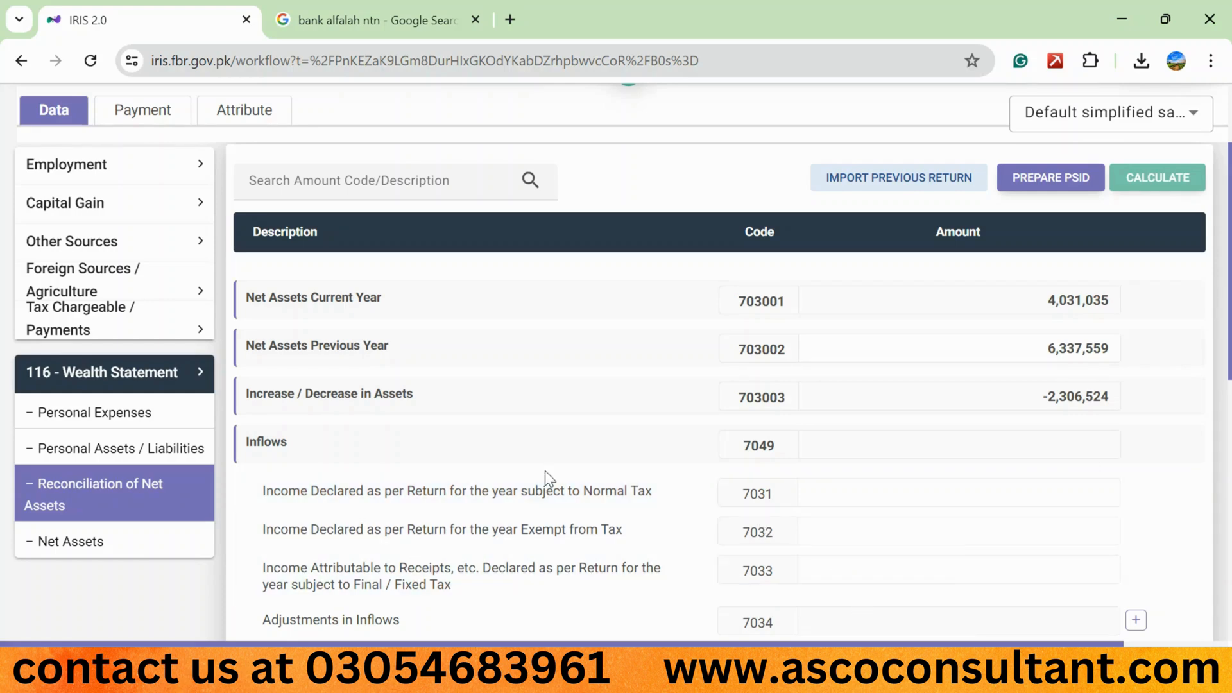
{"action": "left_click", "coordinate": [185, 478]}
{"action": "scroll", "coordinate": [131, 404], "scroll_direction": "up", "scroll_amount": 2}
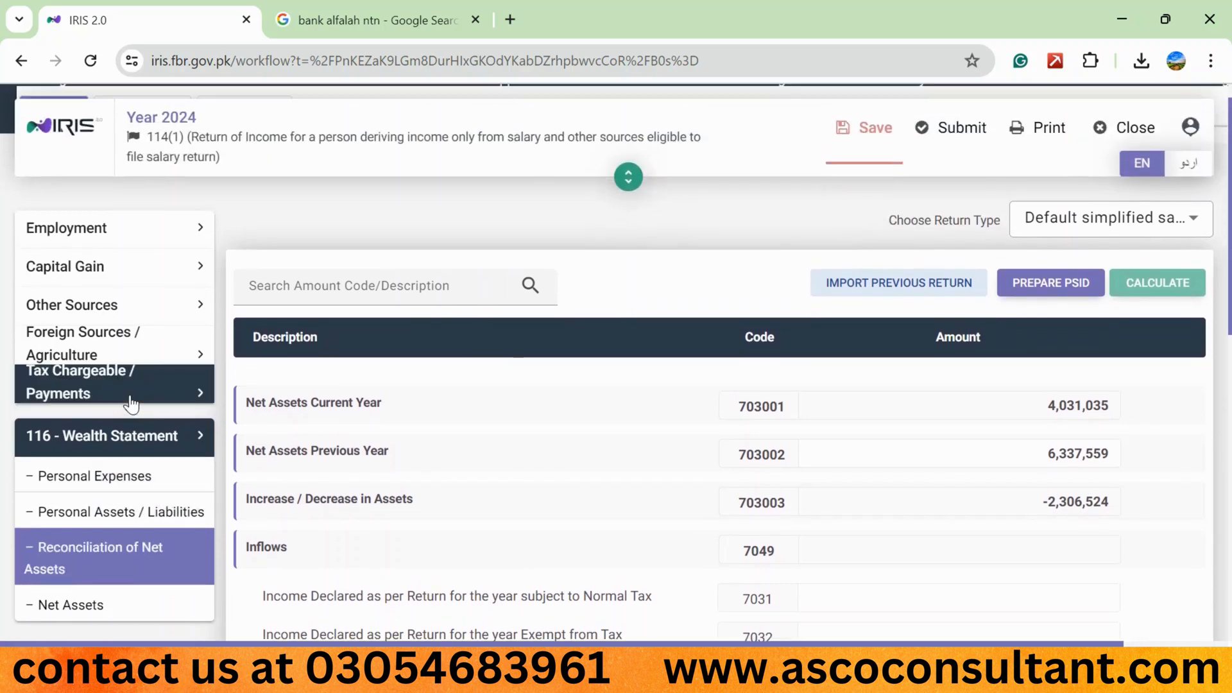
{"action": "left_click", "coordinate": [101, 394]}
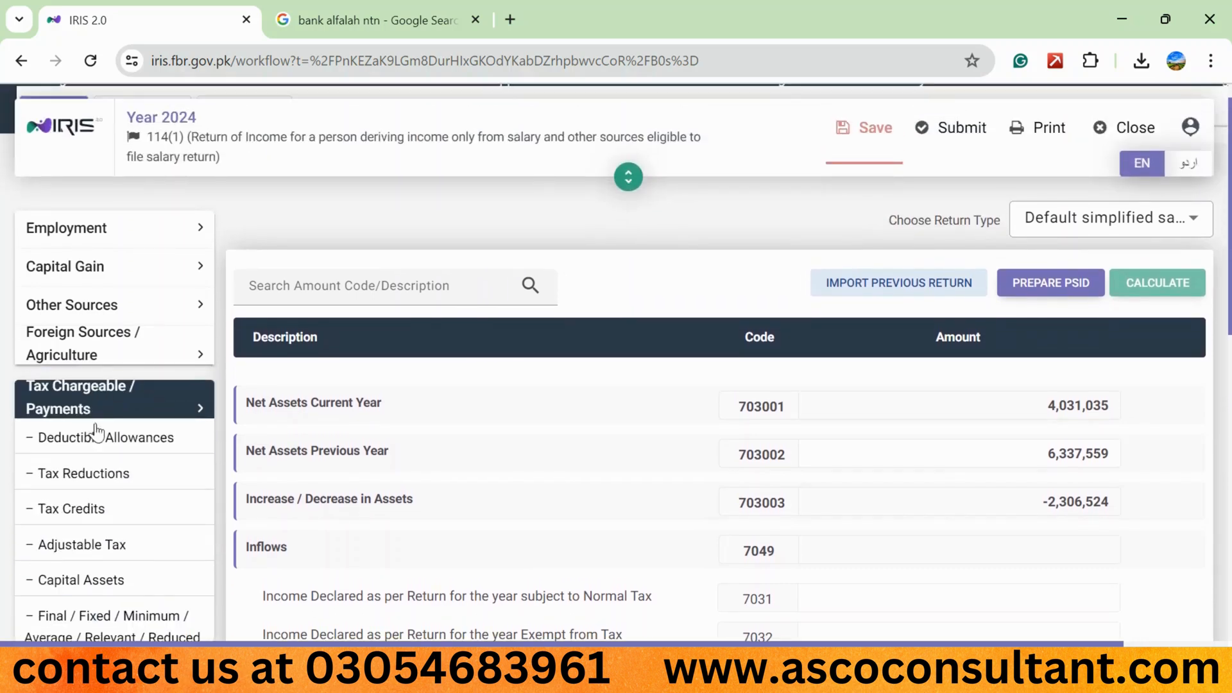
{"action": "scroll", "coordinate": [93, 449], "scroll_direction": "down", "scroll_amount": 2}
{"action": "left_click", "coordinate": [60, 630]}
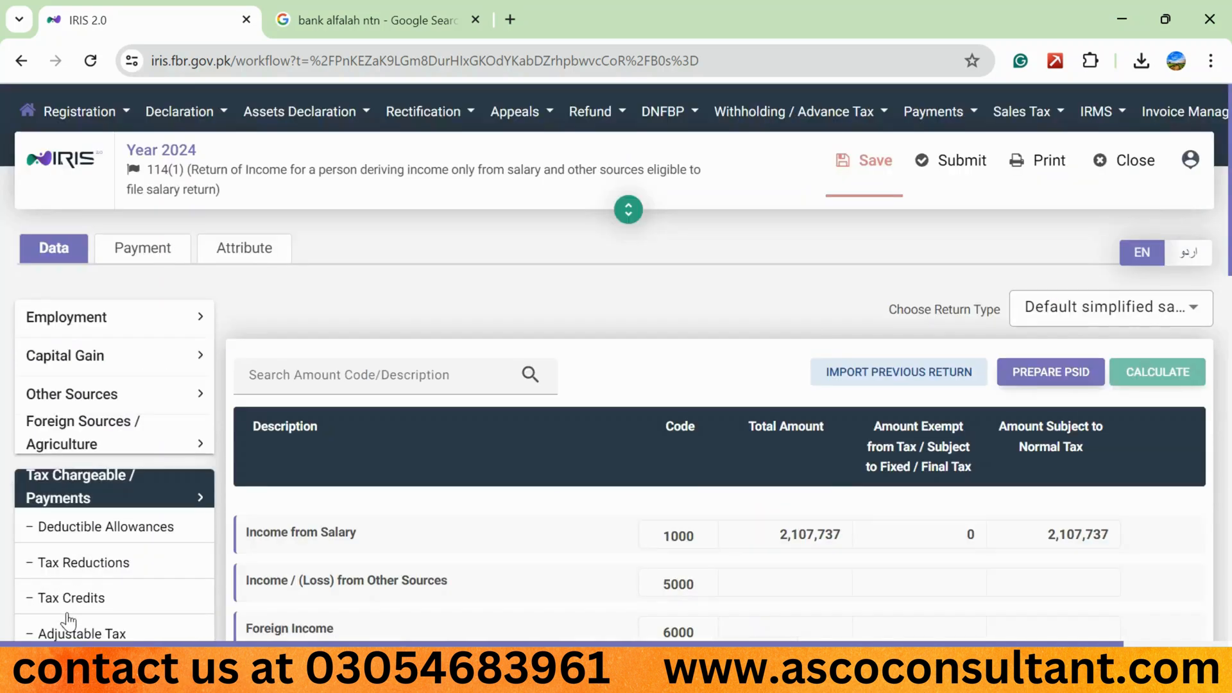
{"action": "scroll", "coordinate": [853, 487], "scroll_direction": "down", "scroll_amount": 1}
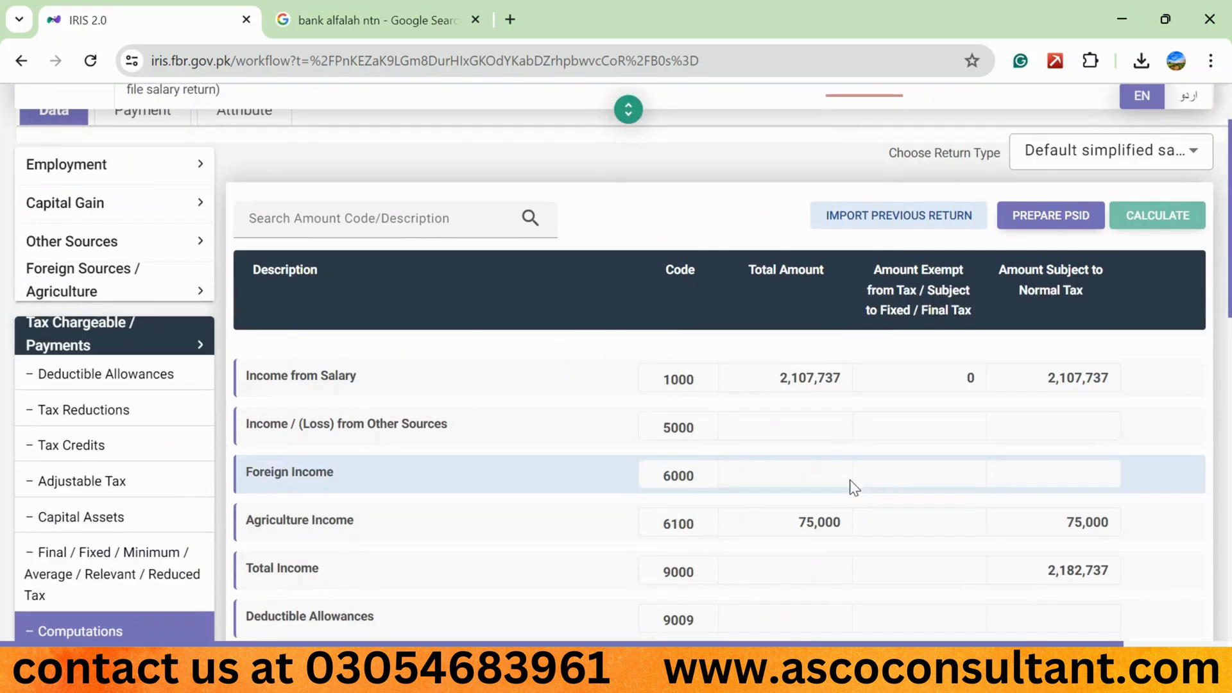
{"action": "double_click", "coordinate": [783, 386]}
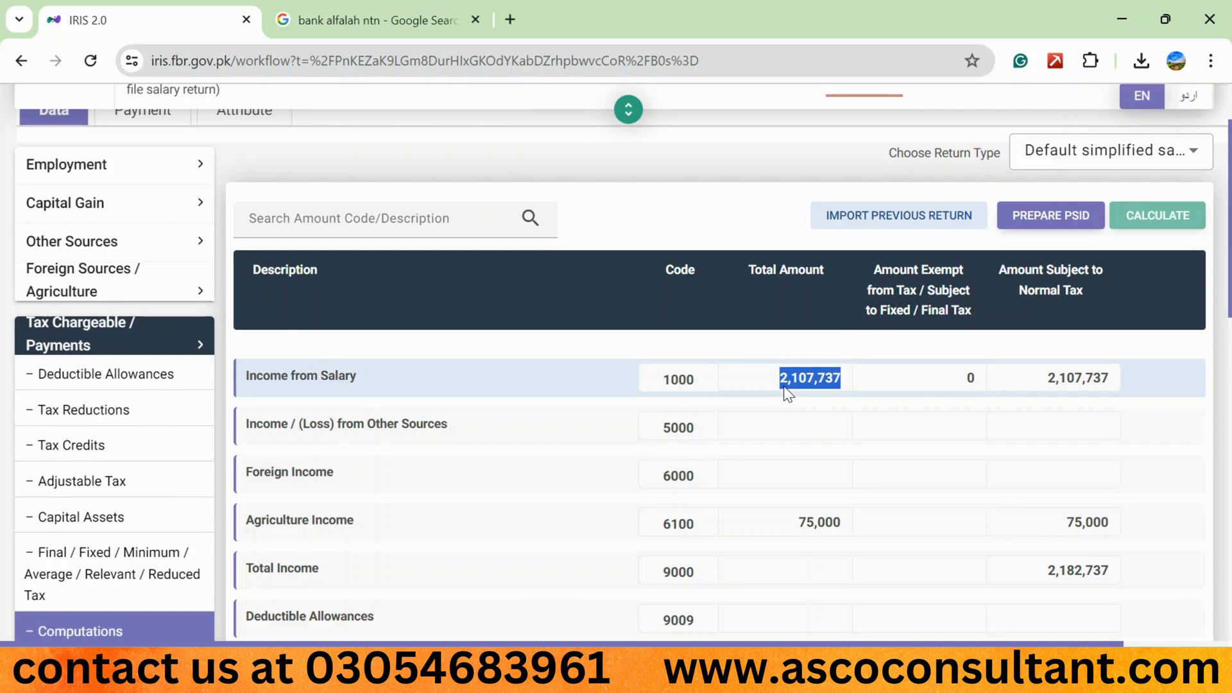
- In Reconciliation of Net Assets, set the normal-tax income under code 7031 to 2,107,737 and recalculate
{"action": "scroll", "coordinate": [122, 488], "scroll_direction": "down", "scroll_amount": 8}
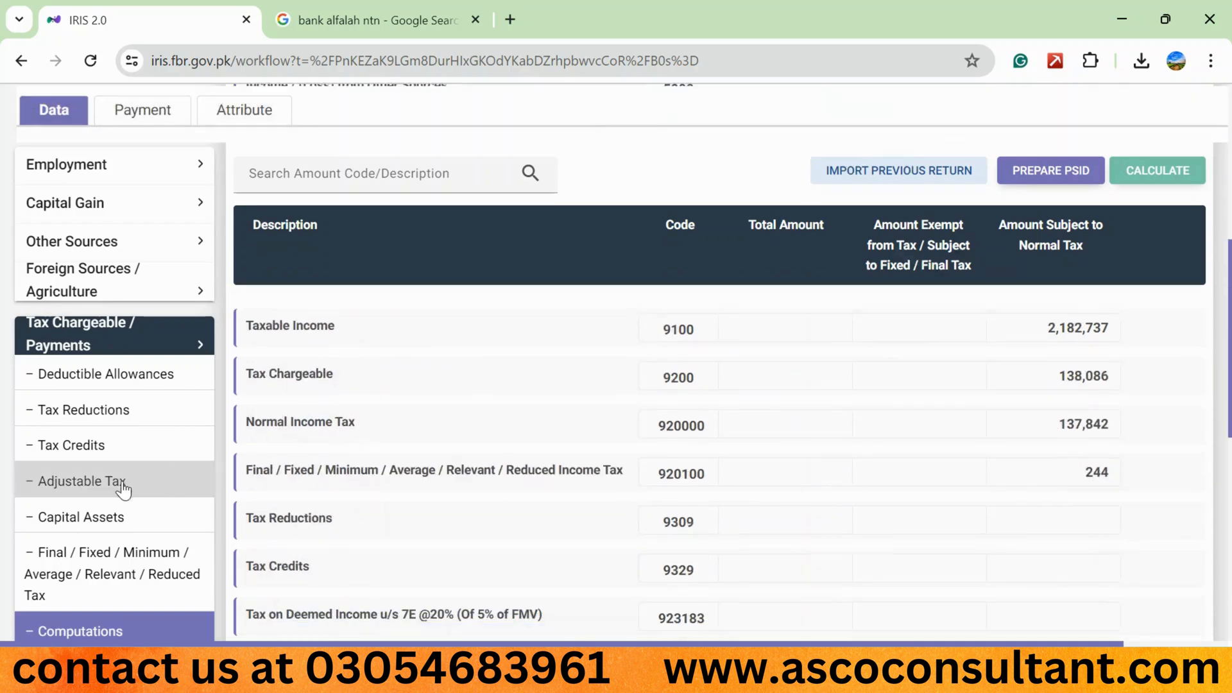
{"action": "scroll", "coordinate": [122, 487], "scroll_direction": "down", "scroll_amount": 5}
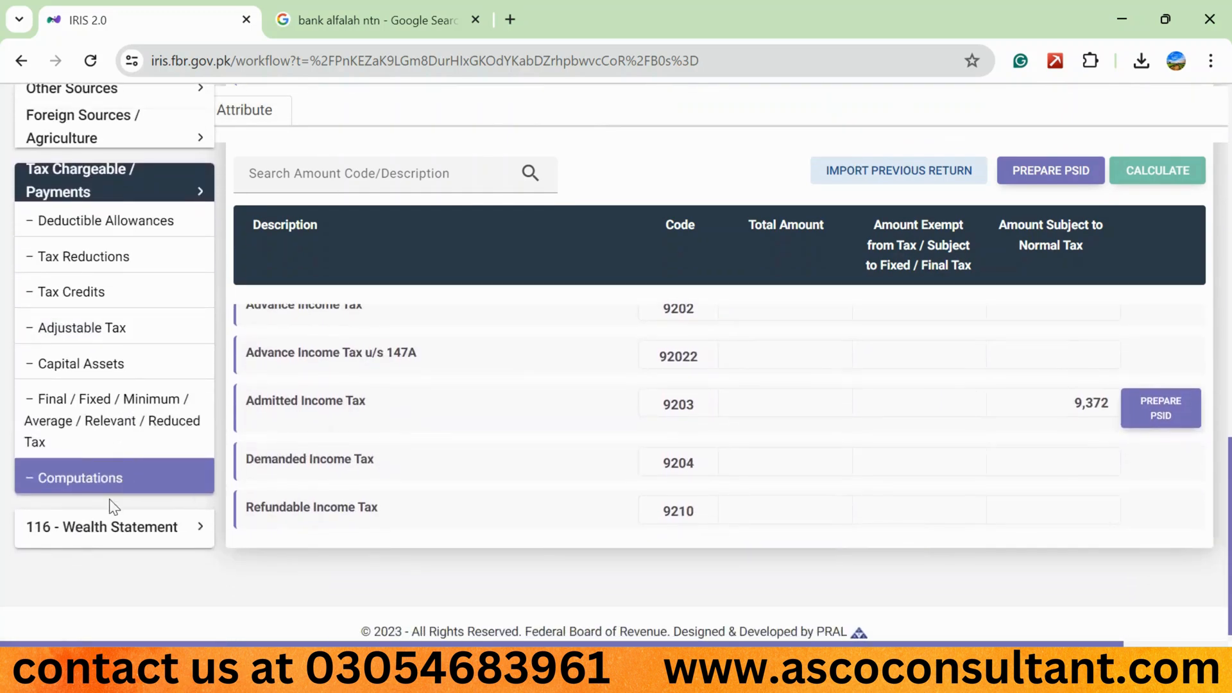
{"action": "left_click", "coordinate": [106, 517]}
{"action": "left_click", "coordinate": [77, 510]}
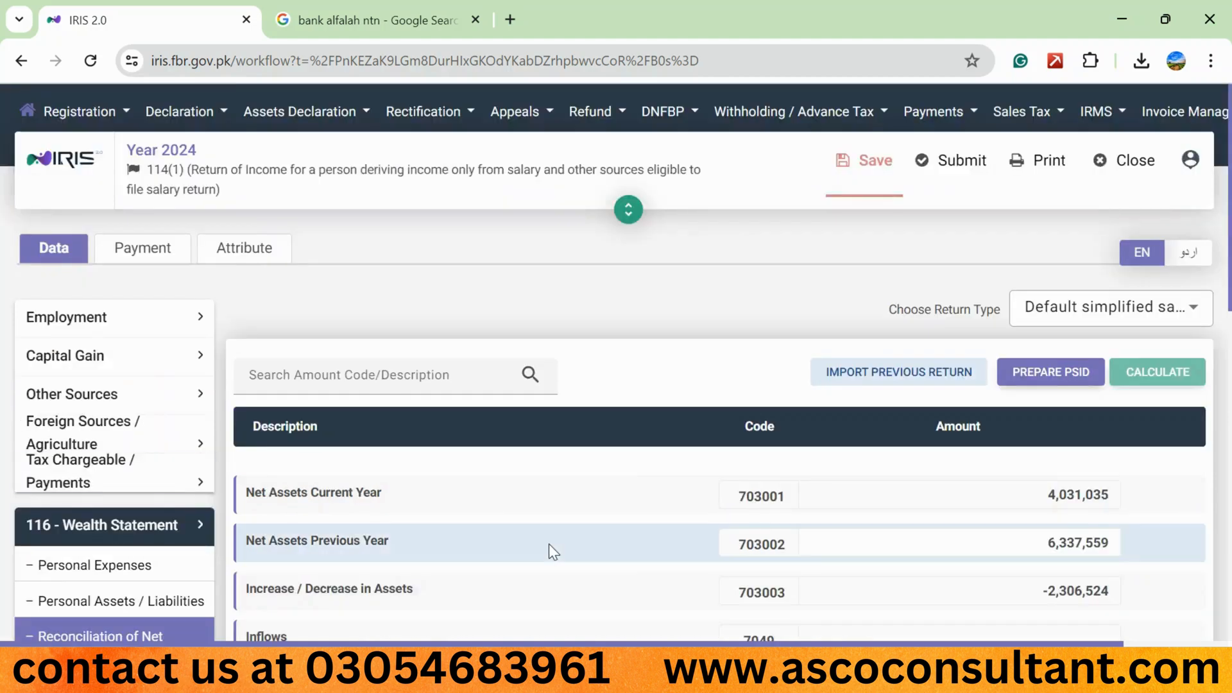
{"action": "scroll", "coordinate": [549, 544], "scroll_direction": "down", "scroll_amount": 4}
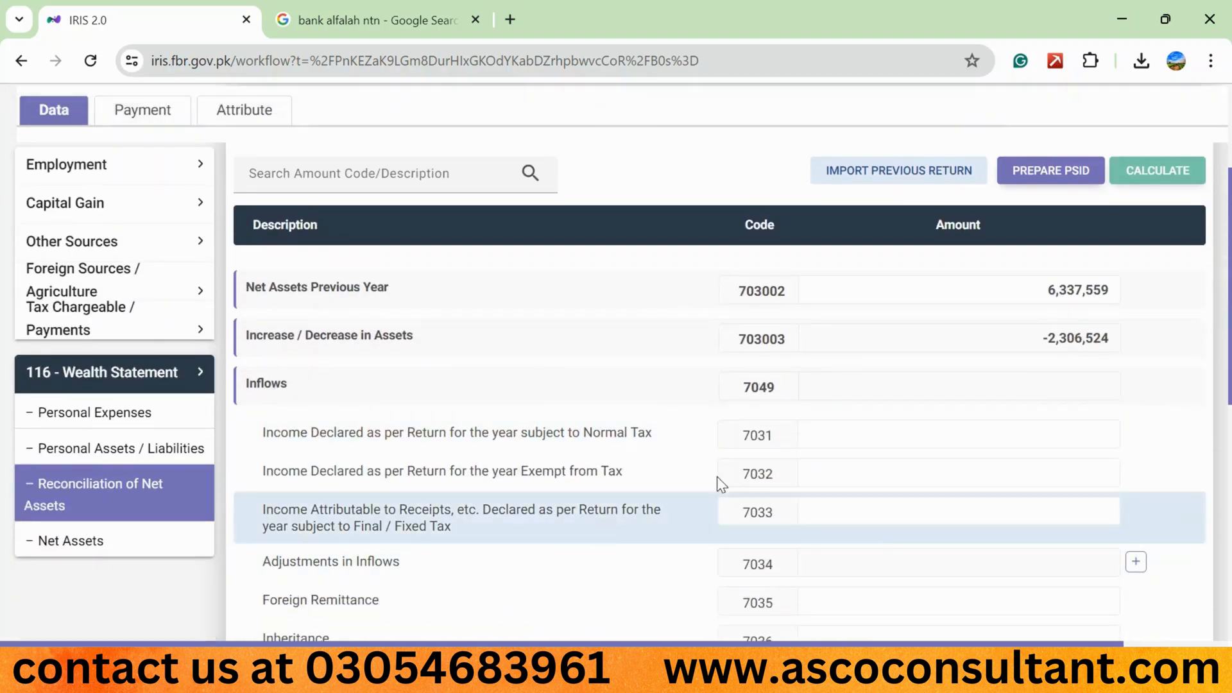
{"action": "left_click", "coordinate": [995, 436]}
{"action": "type", "text": "2107737"}
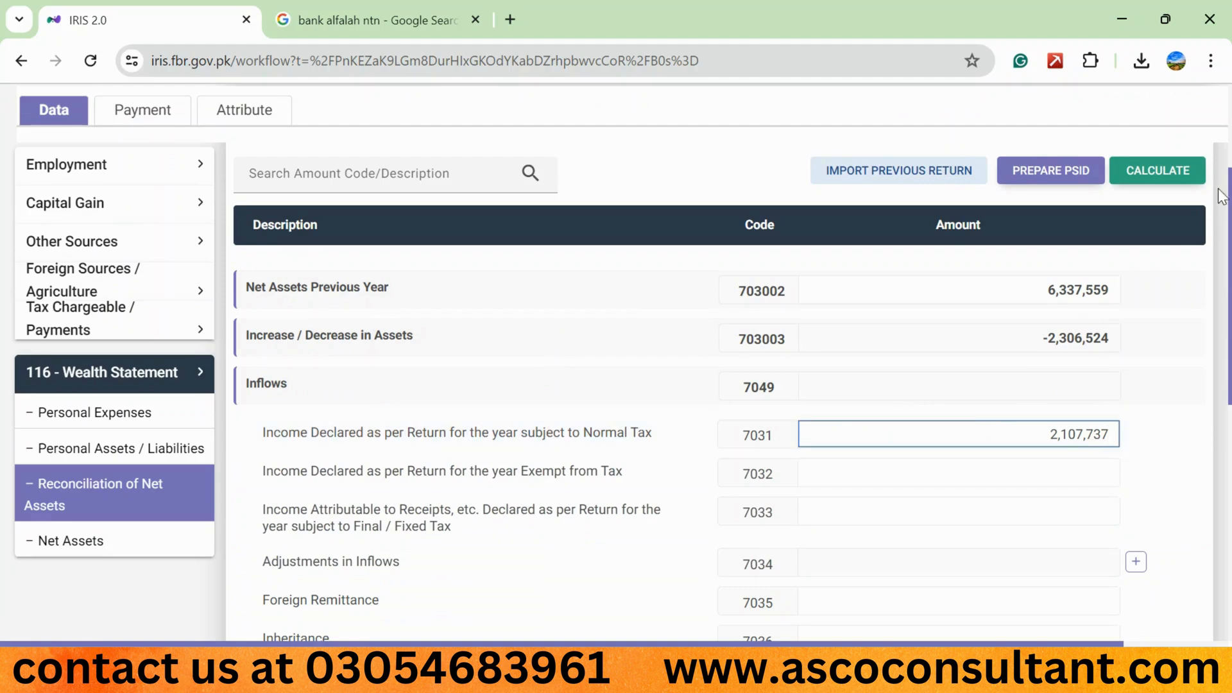
{"action": "left_click", "coordinate": [1165, 171]}
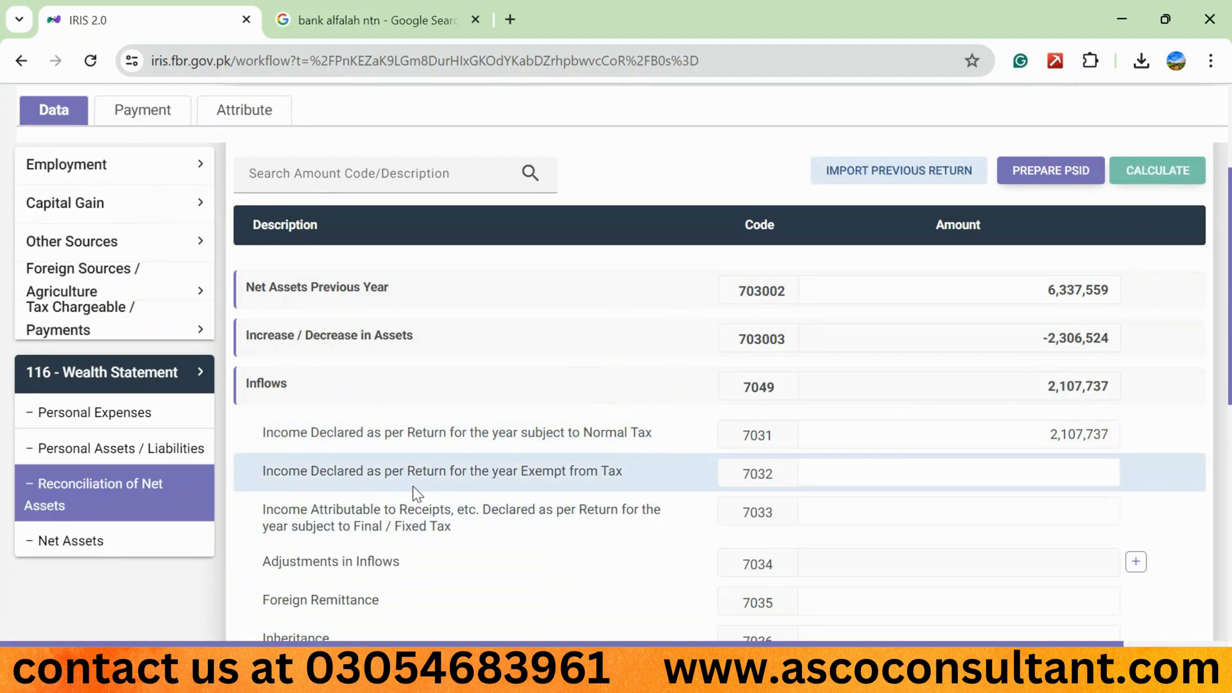
- Set Income Declared as per Return for the year Exempt from Tax under code 7032 to 75,000 and recalculate
{"action": "left_click", "coordinate": [911, 481]}
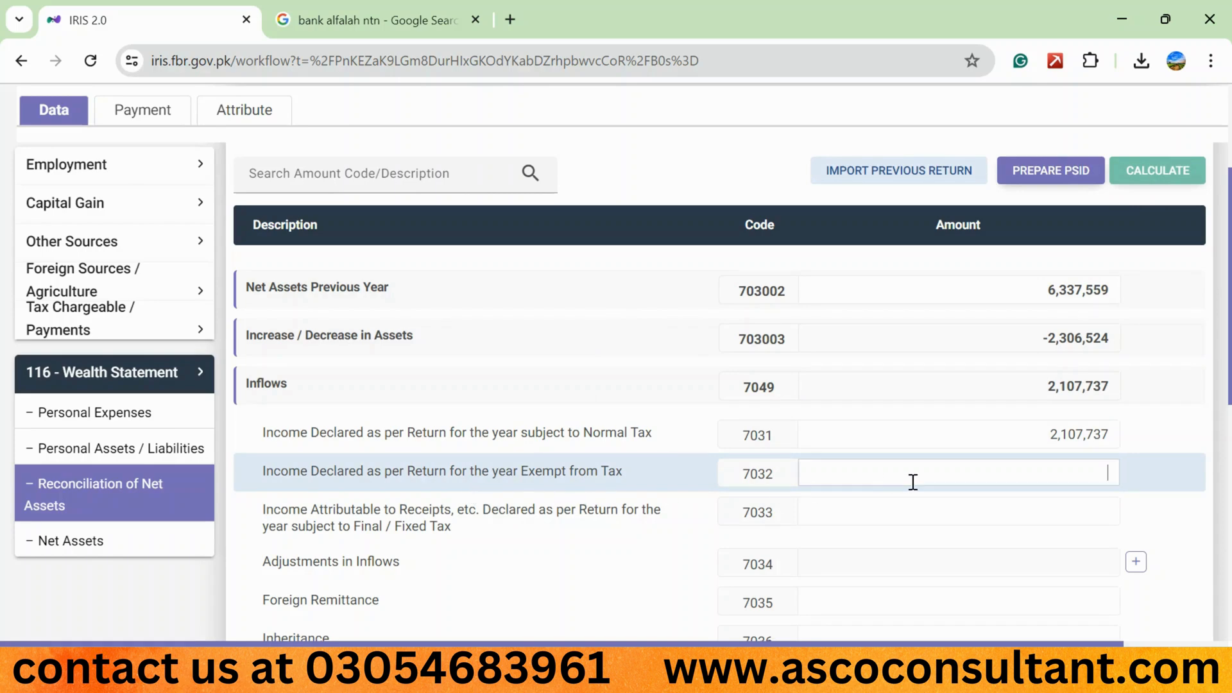
{"action": "type", "text": "75,000"}
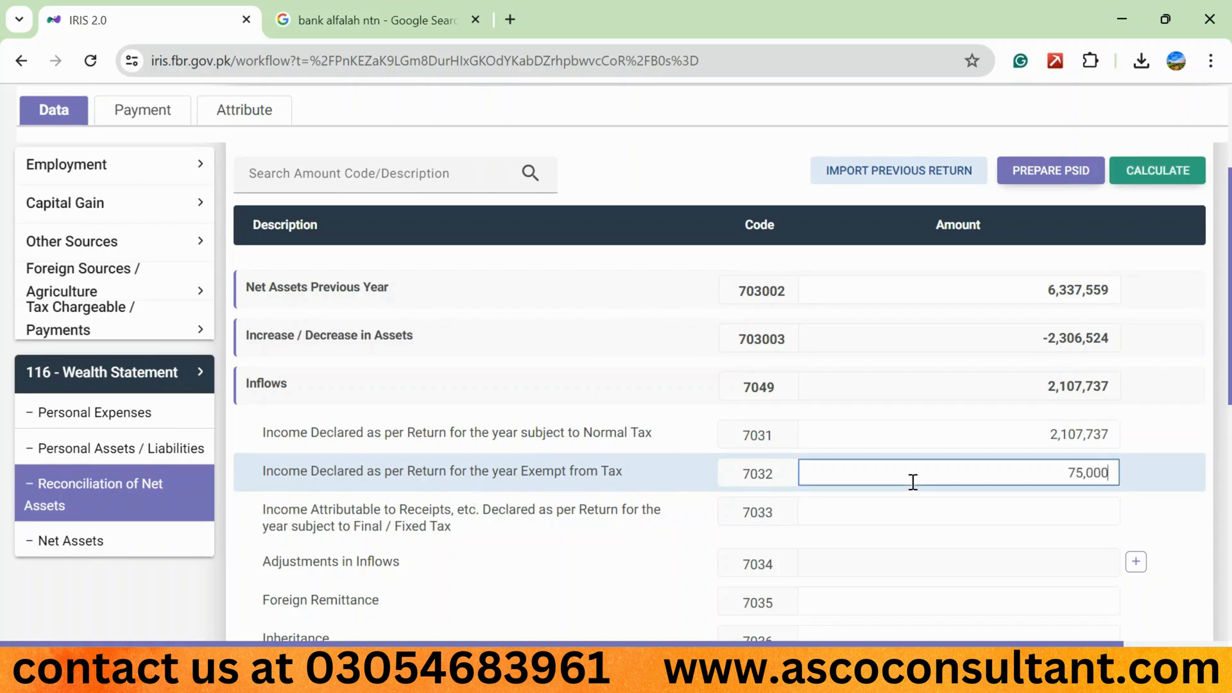
{"action": "left_click", "coordinate": [1157, 168]}
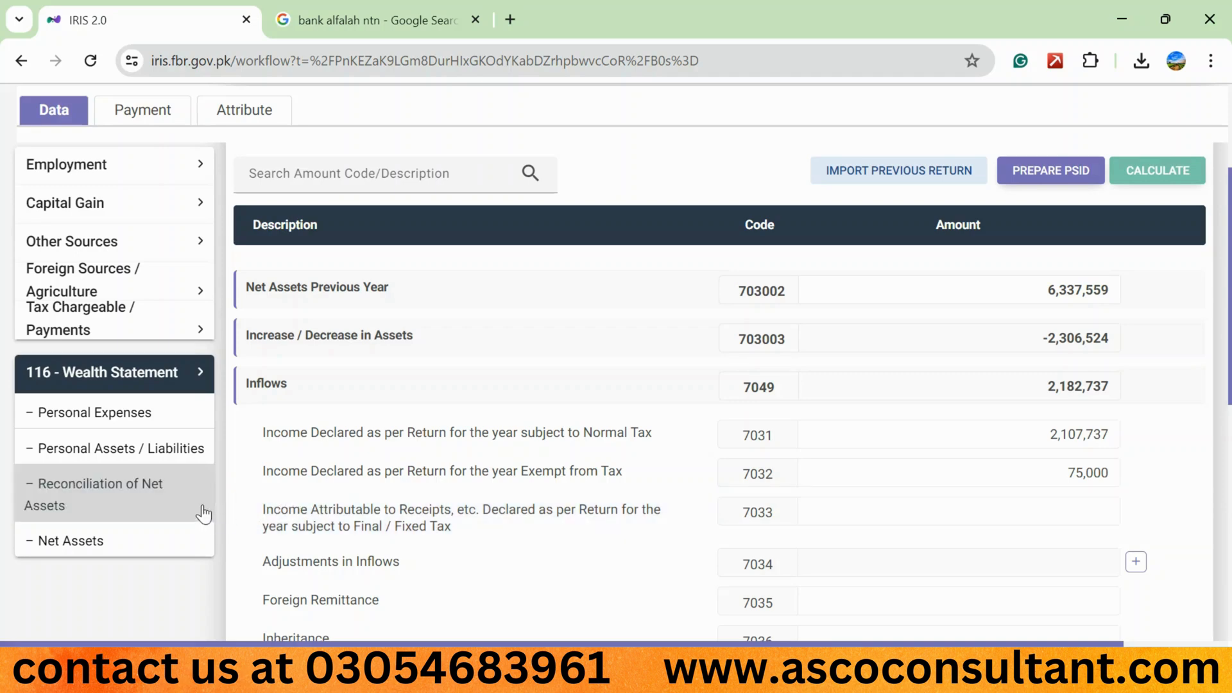
- Open the Final / Fixed / Minimum tax section and select the Receipts / Value amount of the Profit on debt u/s 7B bank entry
{"action": "left_click", "coordinate": [75, 330]}
{"action": "left_click", "coordinate": [150, 614]}
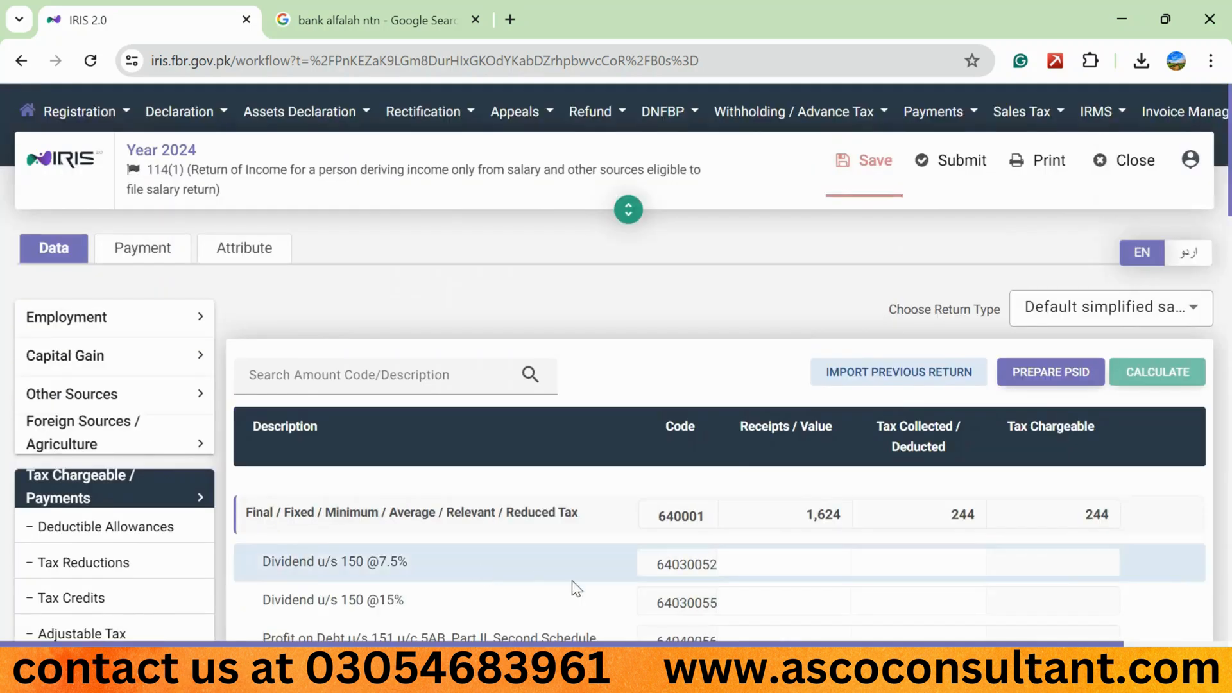
{"action": "scroll", "coordinate": [594, 593], "scroll_direction": "down", "scroll_amount": 6}
{"action": "scroll", "coordinate": [594, 592], "scroll_direction": "down", "scroll_amount": 10}
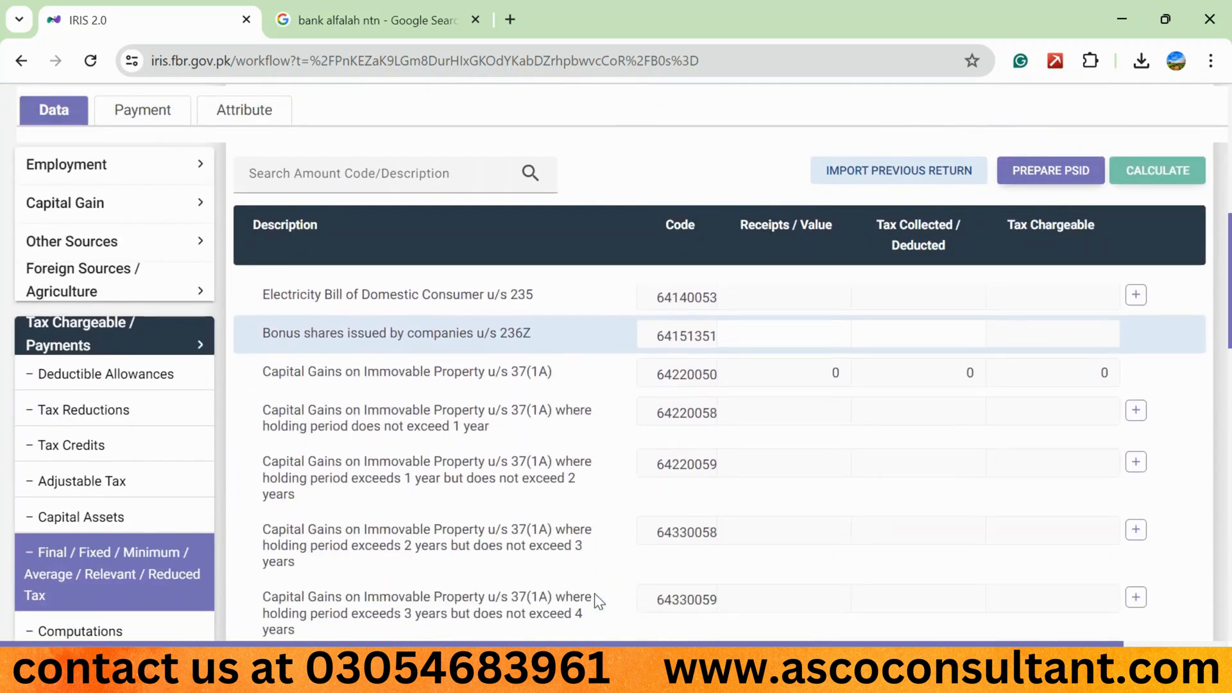
{"action": "scroll", "coordinate": [594, 592], "scroll_direction": "down", "scroll_amount": 5}
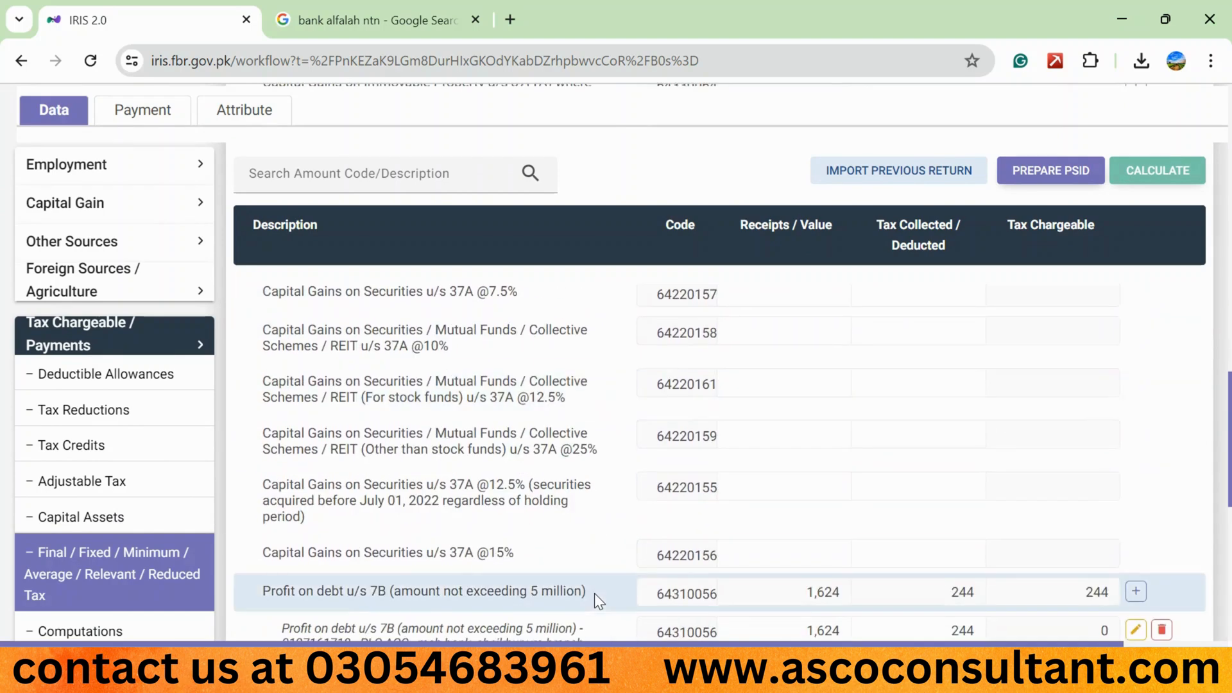
{"action": "left_click", "coordinate": [801, 531]}
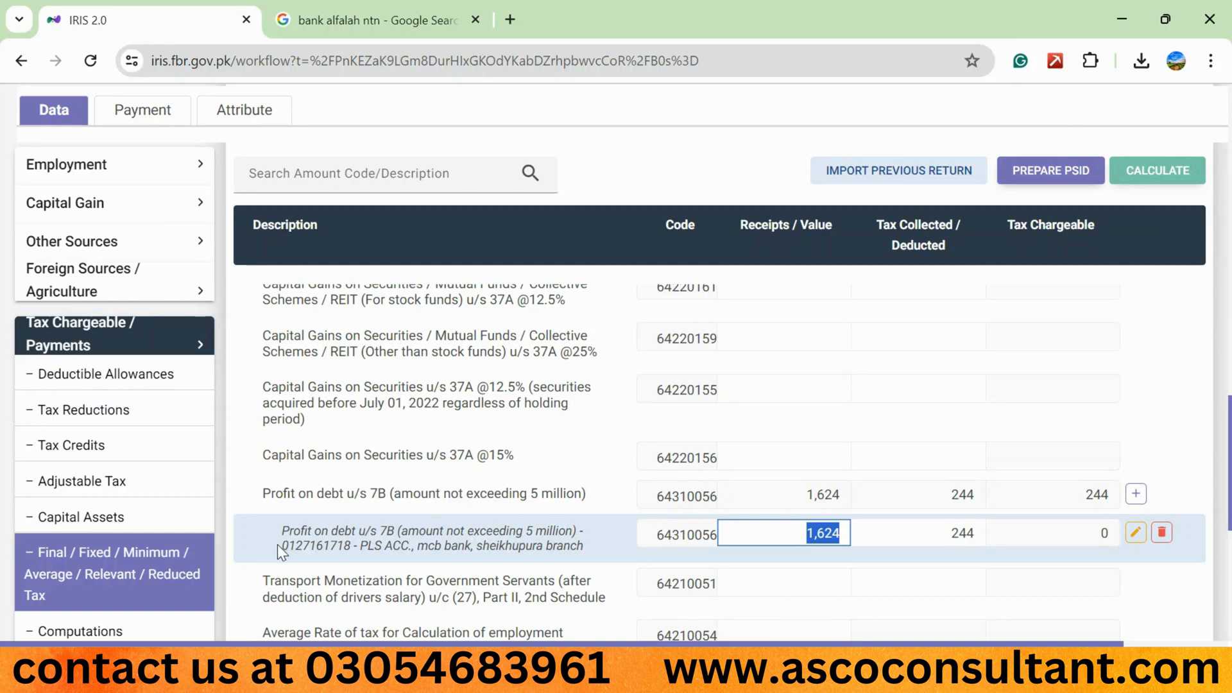
- In Reconciliation of Net Assets, set the Final / Fixed Tax income under code 7033 to 1,624 and recalculate
{"action": "left_click", "coordinate": [310, 545]}
{"action": "scroll", "coordinate": [261, 530], "scroll_direction": "down", "scroll_amount": 5}
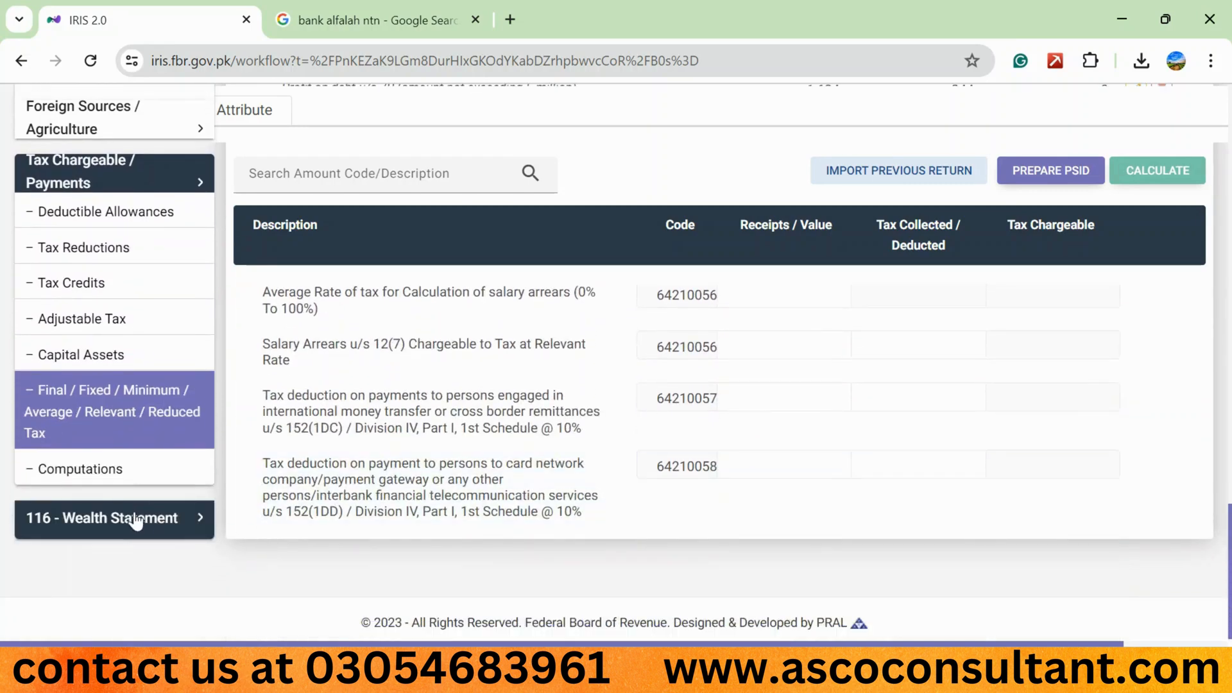
{"action": "left_click", "coordinate": [136, 522]}
{"action": "left_click", "coordinate": [96, 487]}
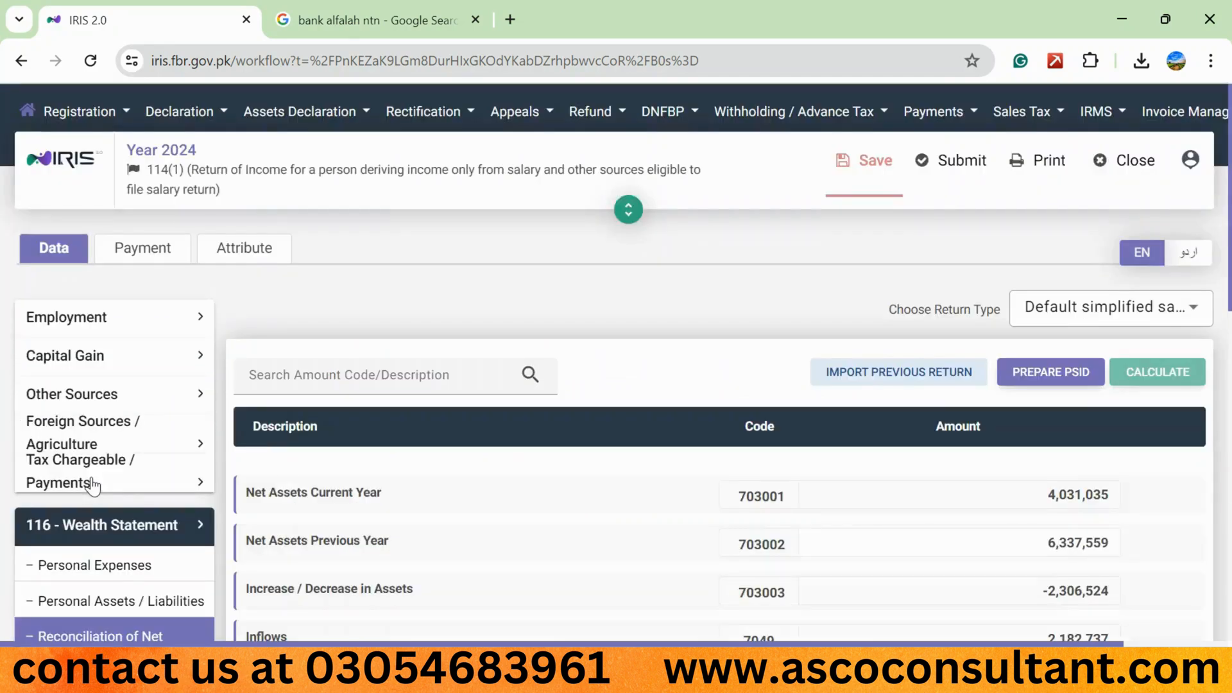
{"action": "scroll", "coordinate": [550, 513], "scroll_direction": "down", "scroll_amount": 5}
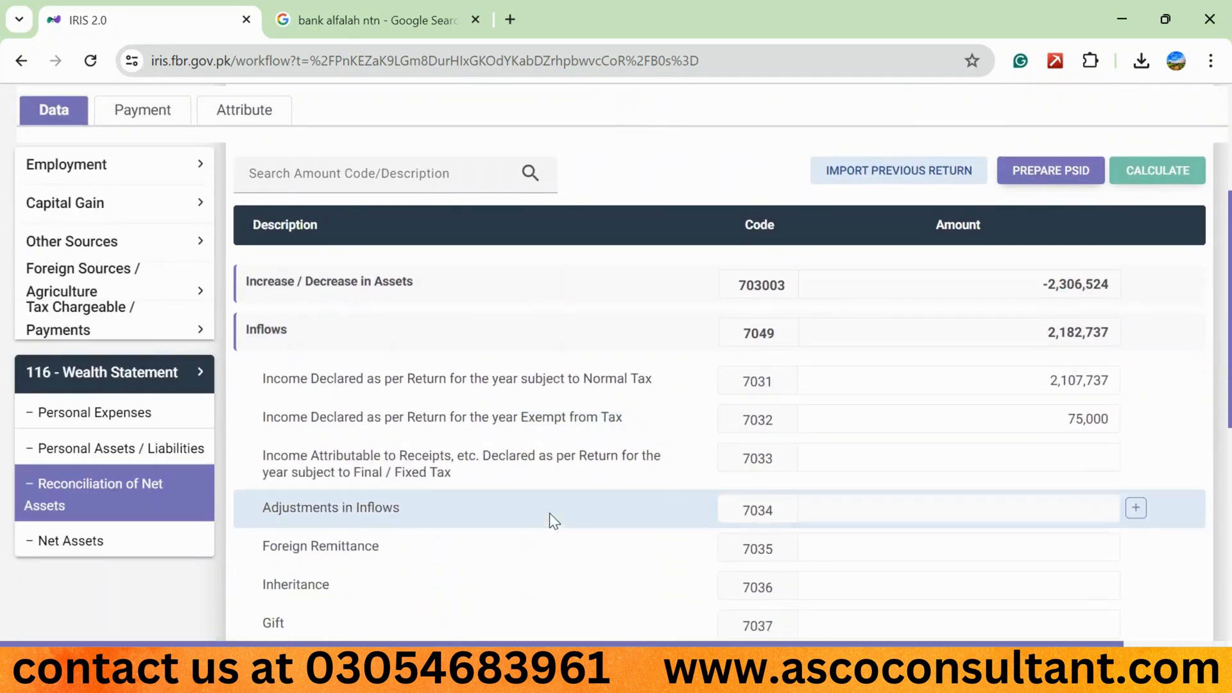
{"action": "left_click", "coordinate": [1014, 457]}
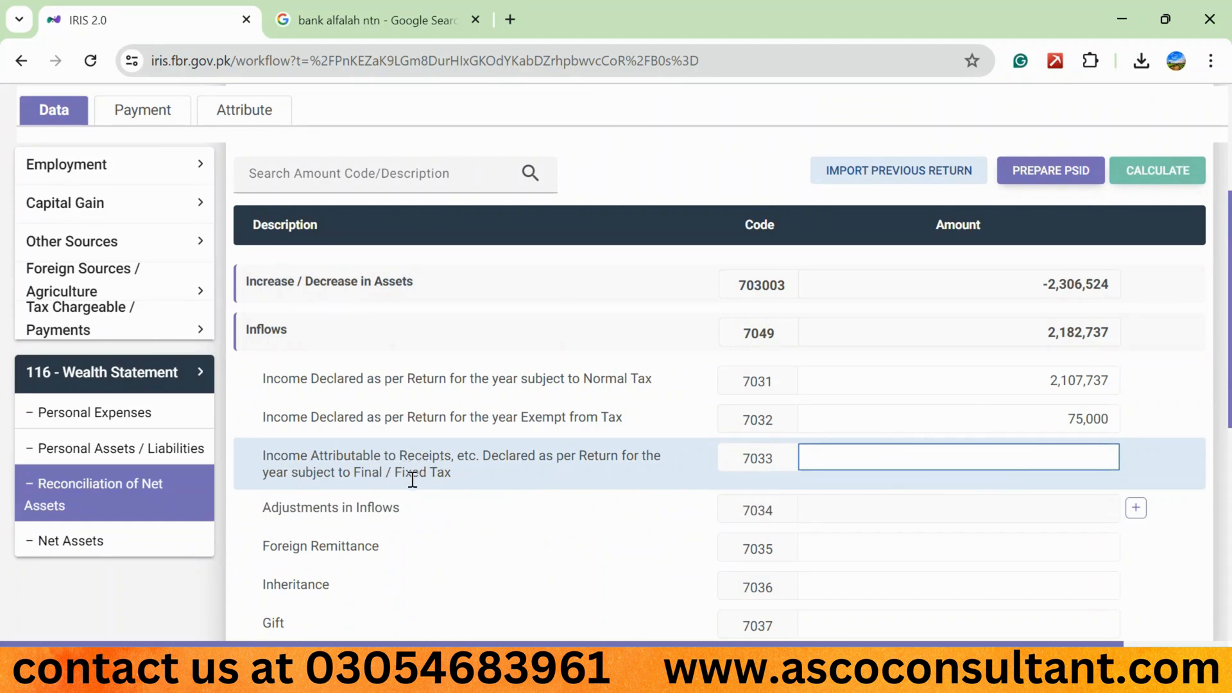
{"action": "type", "text": "1624"}
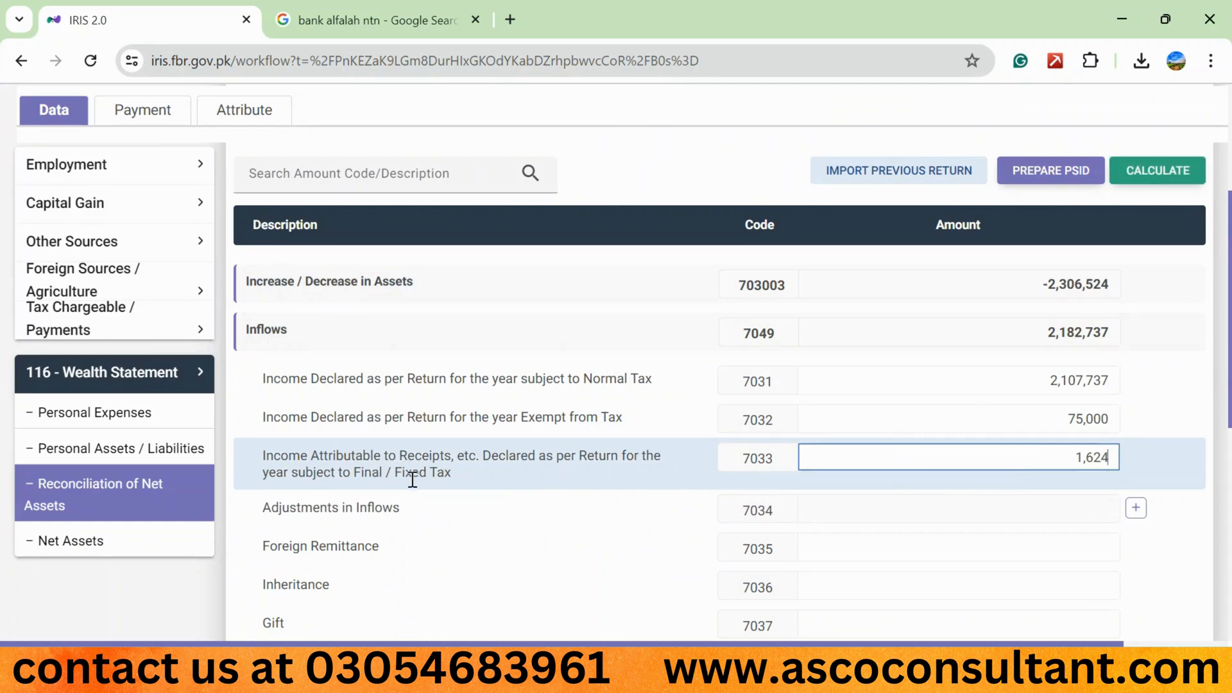
{"action": "left_click", "coordinate": [1158, 184]}
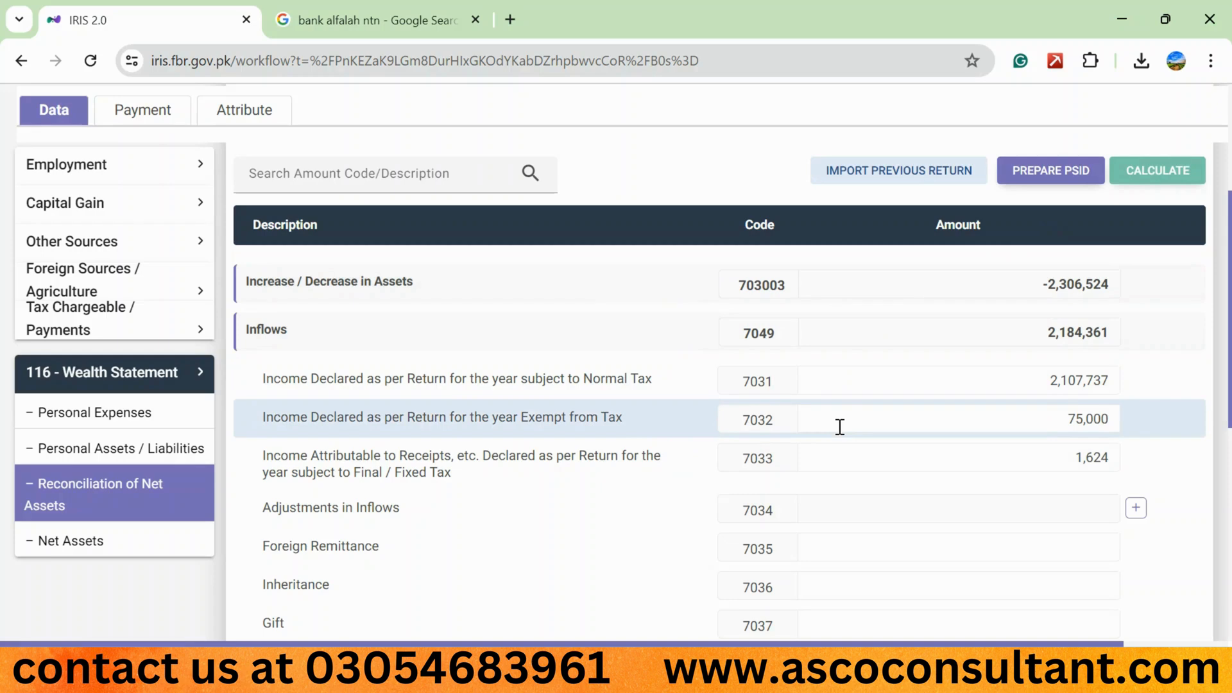
- Examine the Inflows heading and its Foreign Remittance, Inheritance and Gift rows under codes 7035 to 7037
{"action": "scroll", "coordinate": [840, 426], "scroll_direction": "down", "scroll_amount": 1}
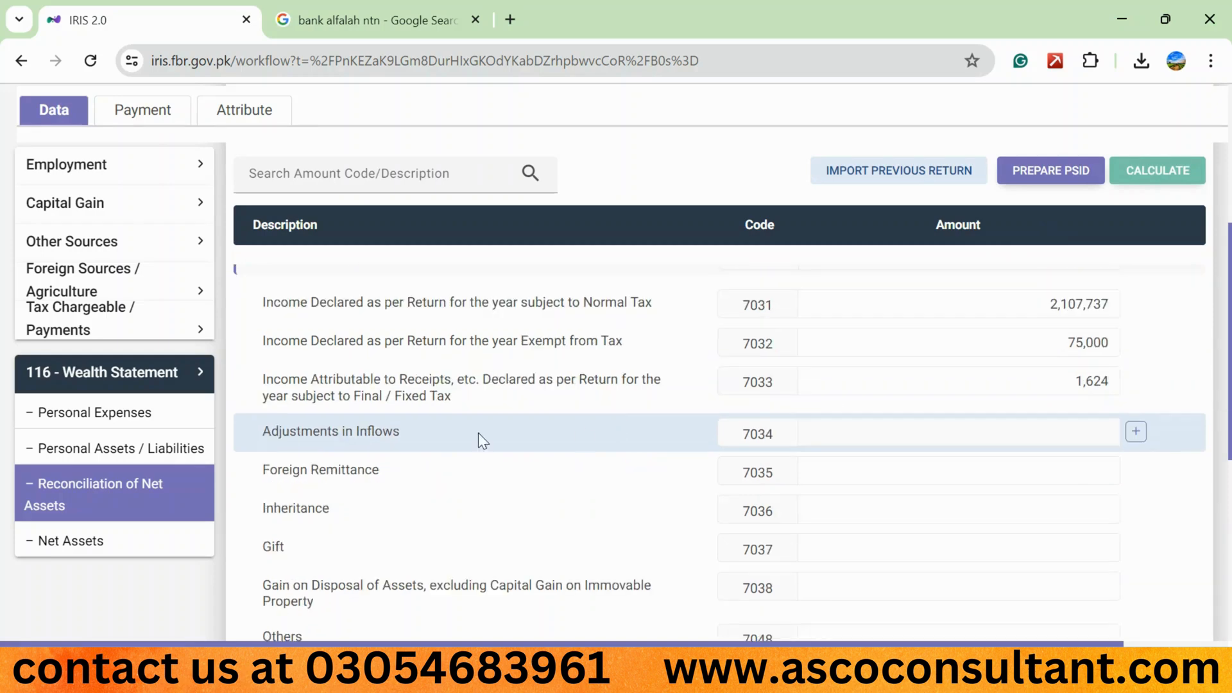
{"action": "triple_click", "coordinate": [309, 470]}
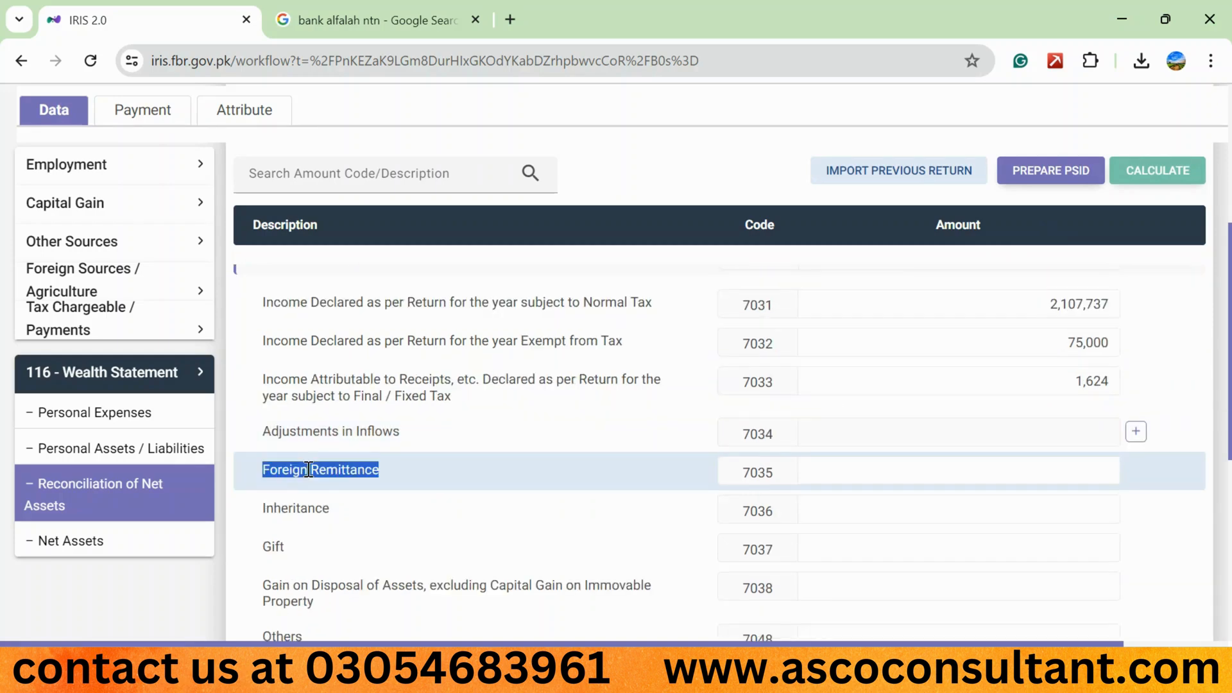
{"action": "scroll", "coordinate": [429, 461], "scroll_direction": "up", "scroll_amount": 2}
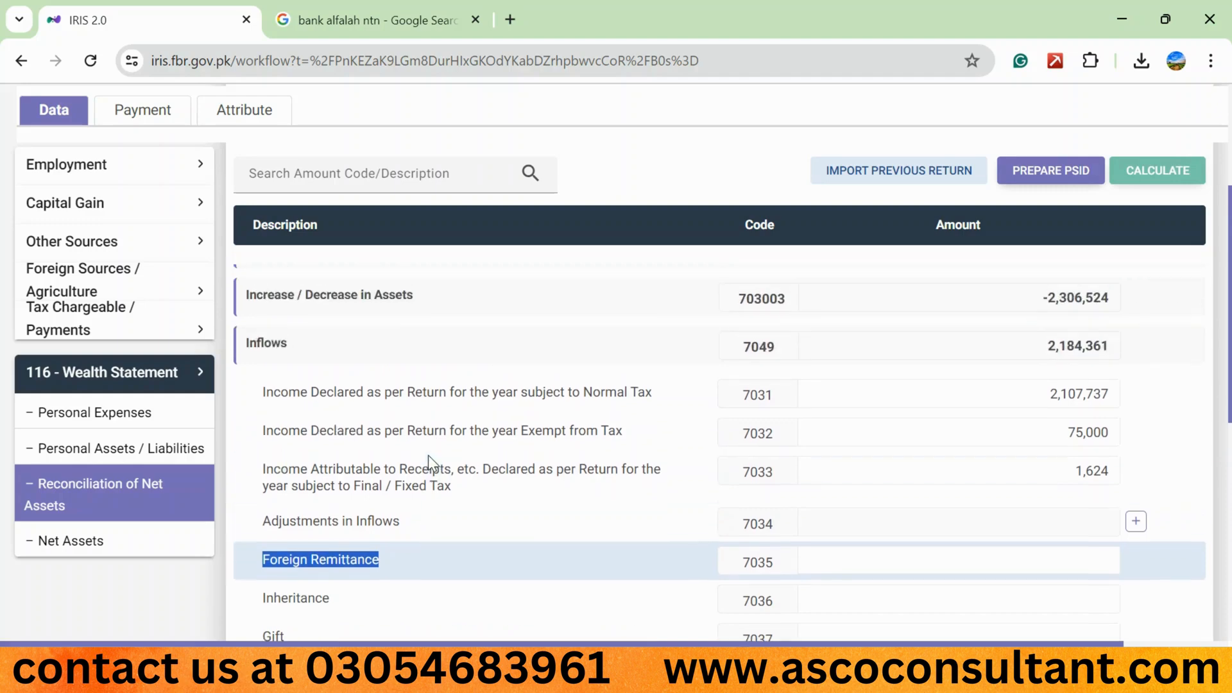
{"action": "double_click", "coordinate": [290, 343]}
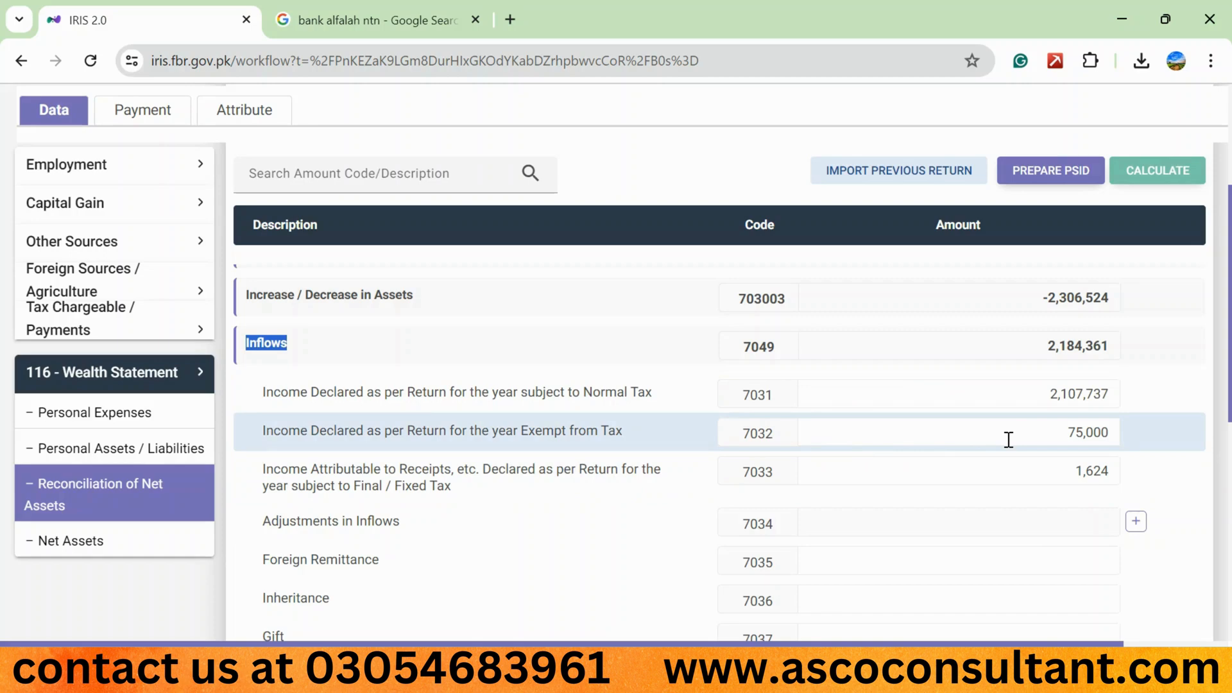
{"action": "scroll", "coordinate": [1008, 440], "scroll_direction": "down", "scroll_amount": 2}
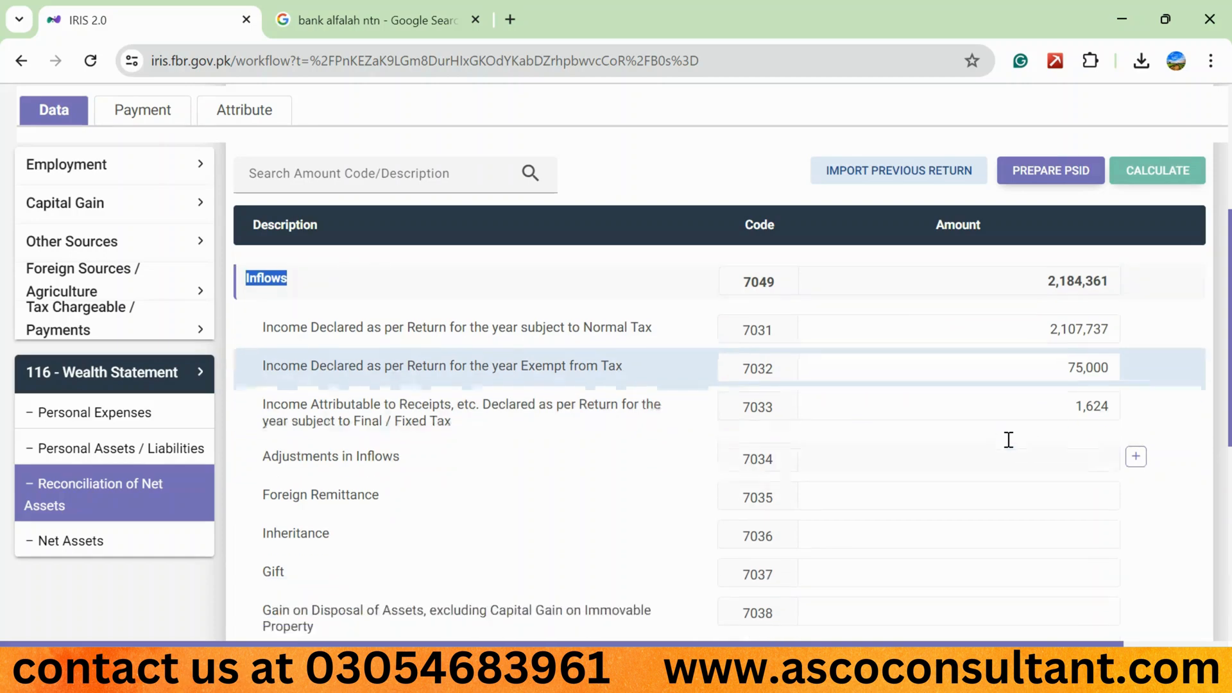
{"action": "left_click_drag", "start_coordinate": [381, 445], "coordinate": [260, 443]}
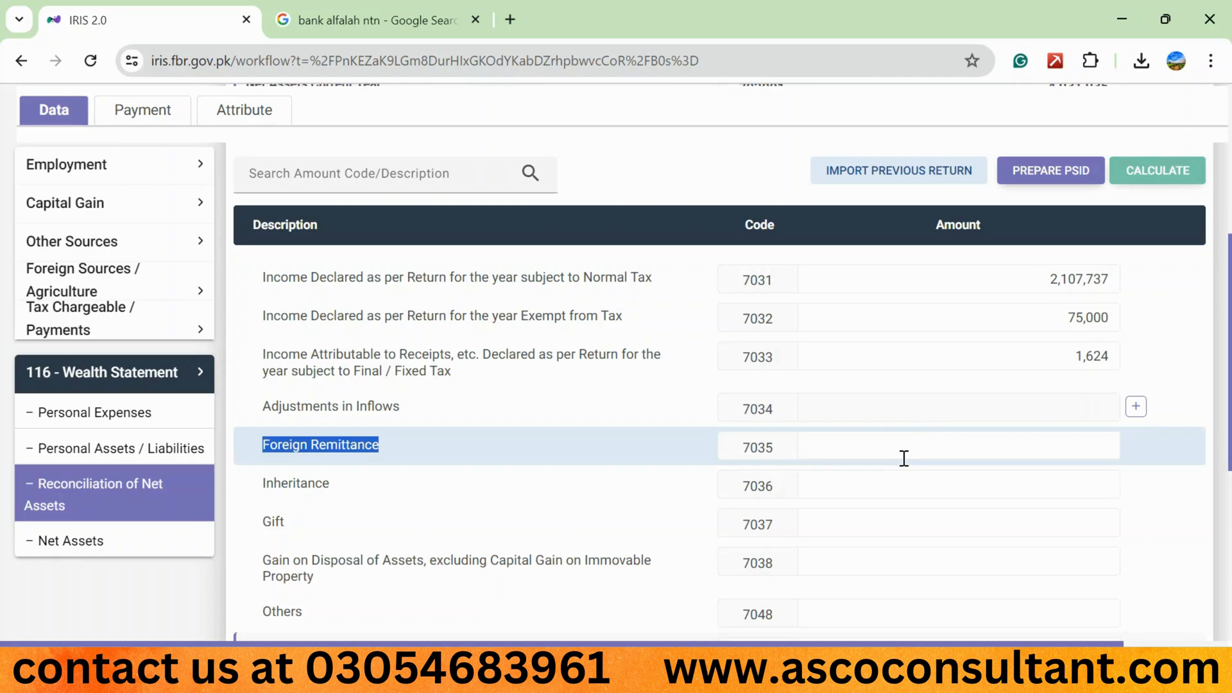
{"action": "scroll", "coordinate": [568, 472], "scroll_direction": "down", "scroll_amount": 1}
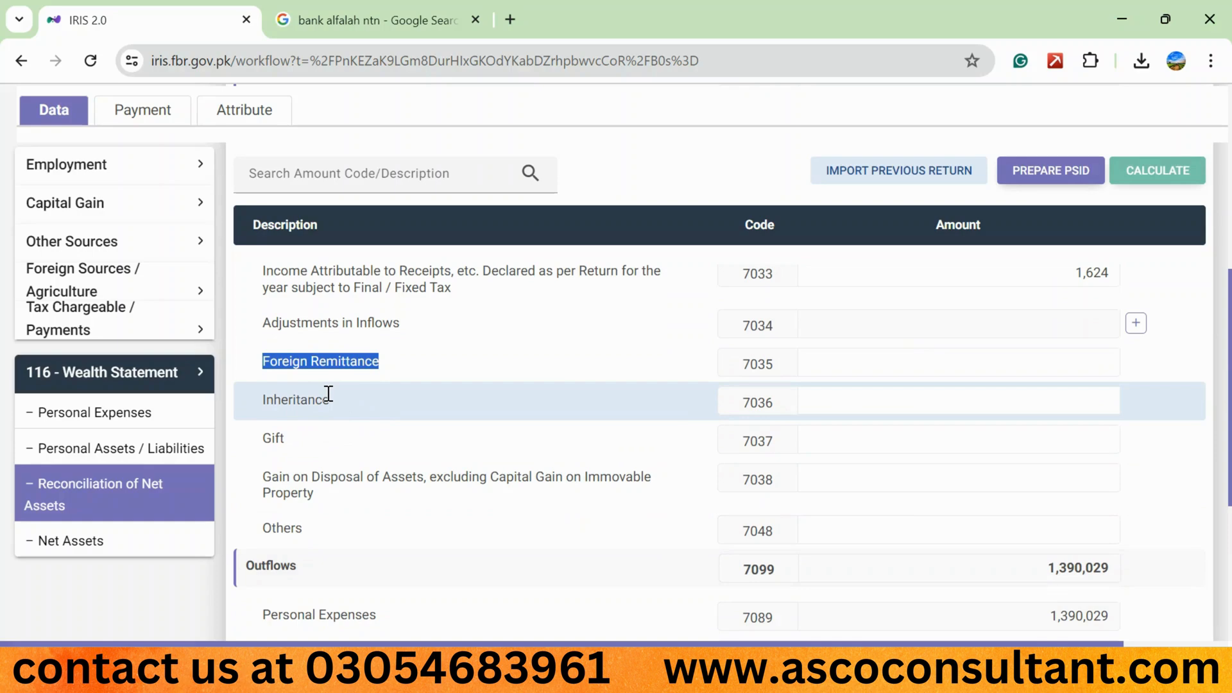
{"action": "left_click", "coordinate": [856, 408]}
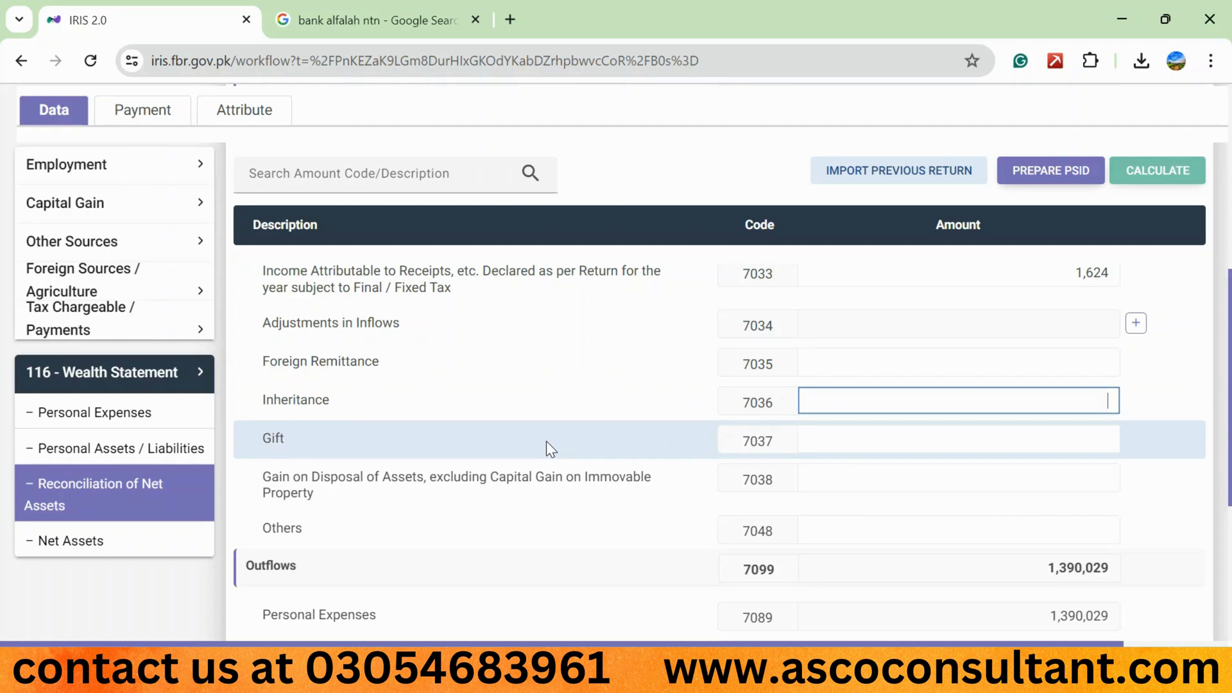
{"action": "left_click", "coordinate": [855, 439]}
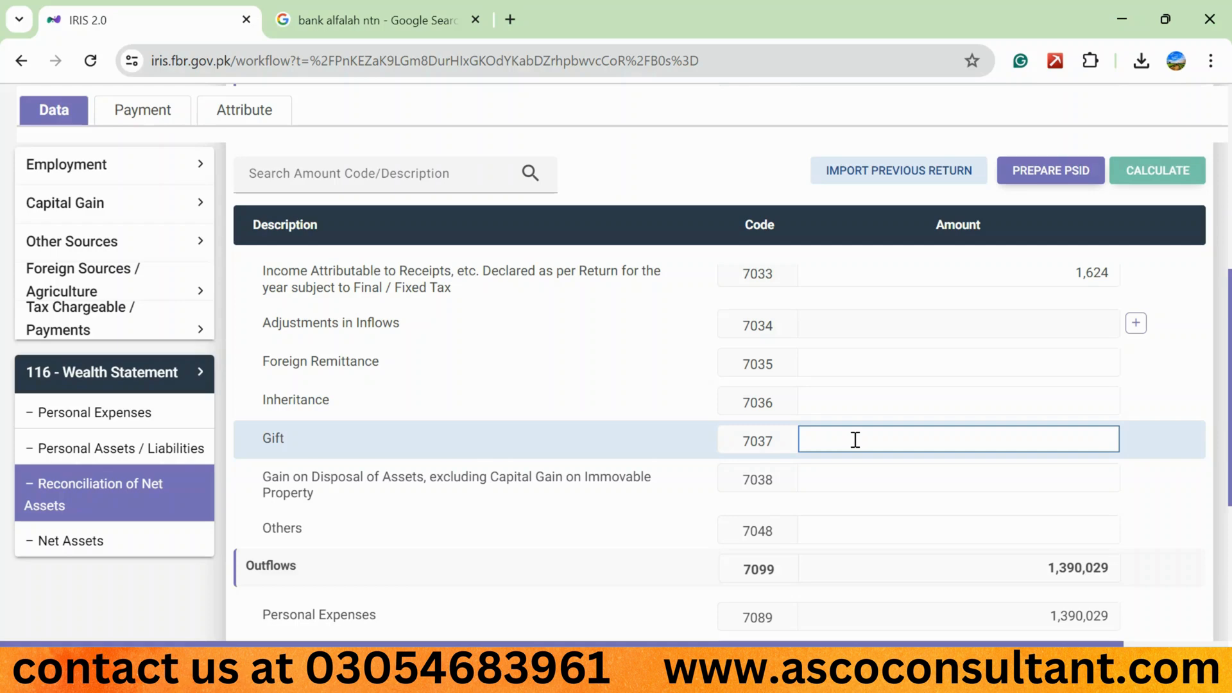
- Examine the inflow rows for Gain on Disposal of Assets under code 7038 and Others under code 7048
{"action": "scroll", "coordinate": [533, 544], "scroll_direction": "down", "scroll_amount": 1}
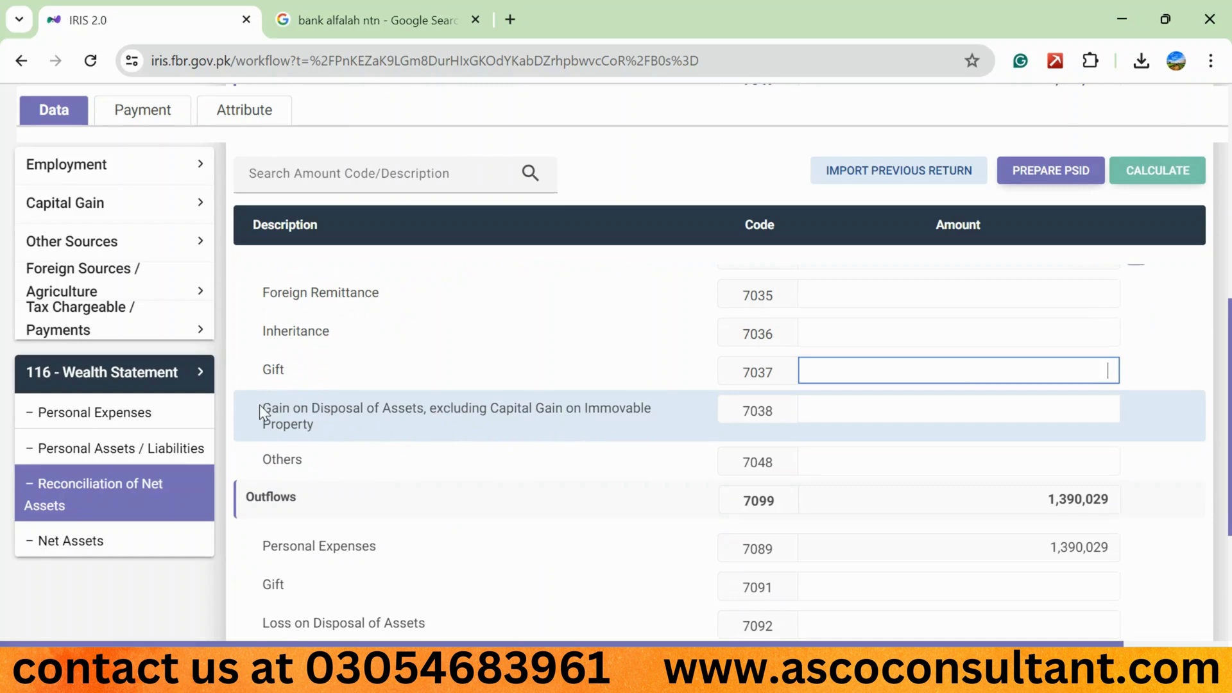
{"action": "left_click_drag", "start_coordinate": [259, 404], "coordinate": [314, 432]}
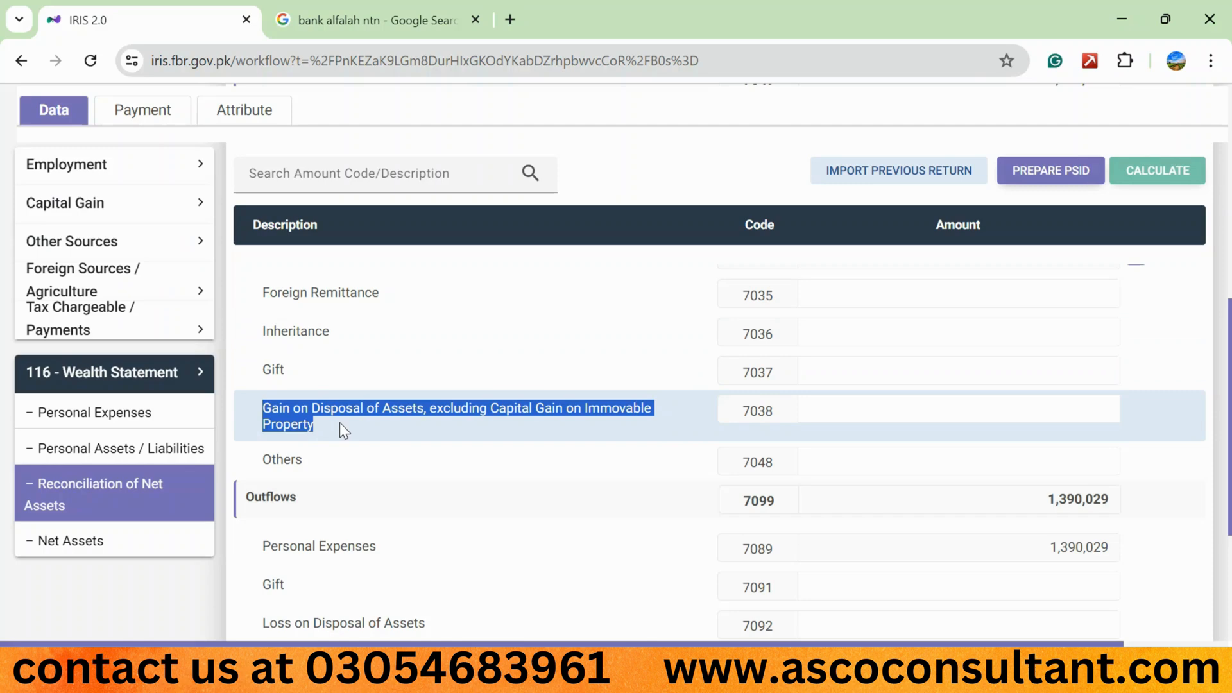
{"action": "left_click", "coordinate": [911, 406]}
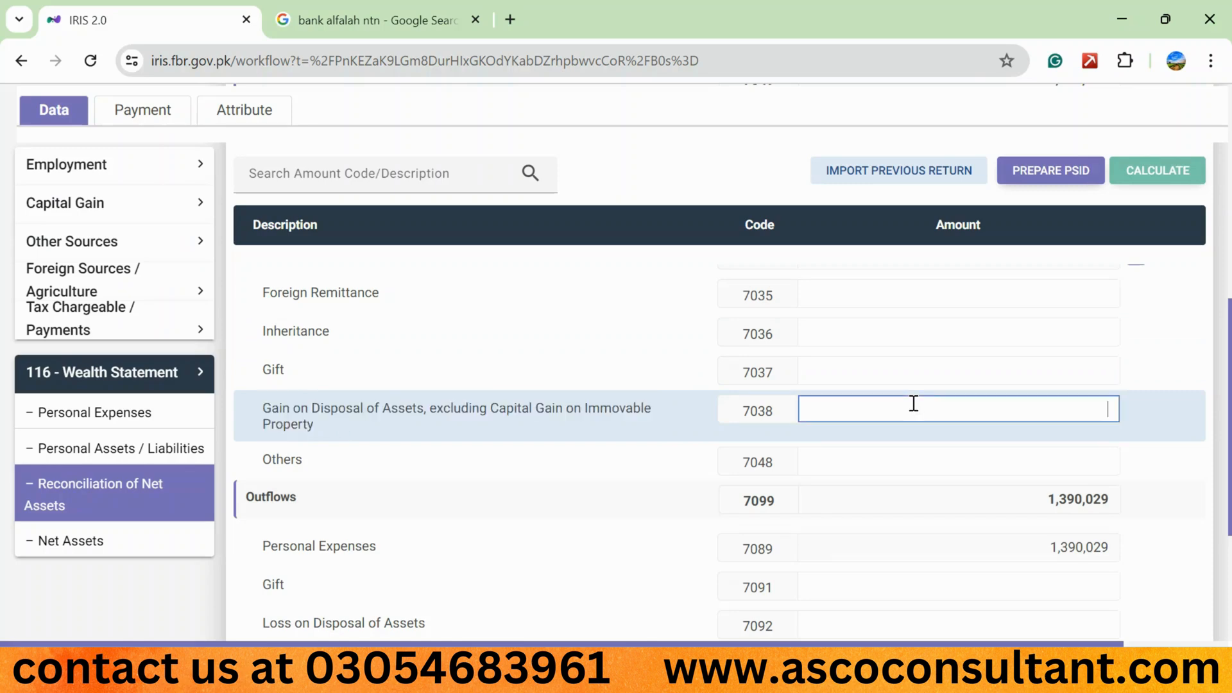
{"action": "left_click", "coordinate": [601, 410]}
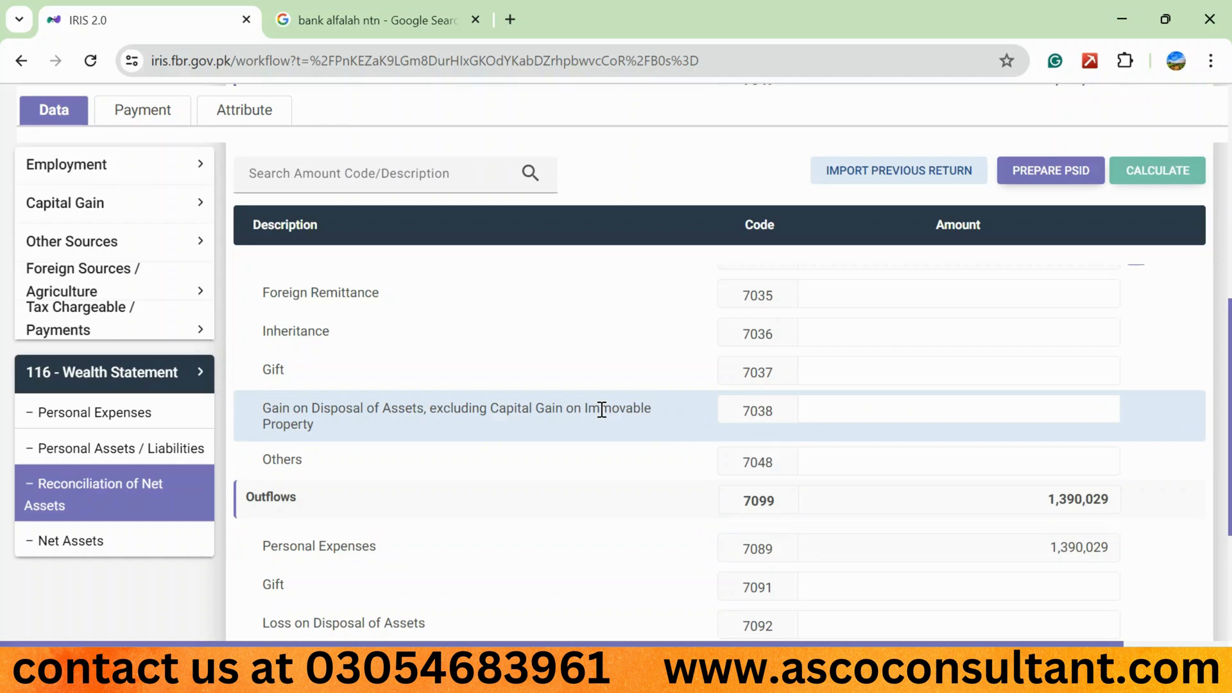
{"action": "left_click", "coordinate": [998, 410]}
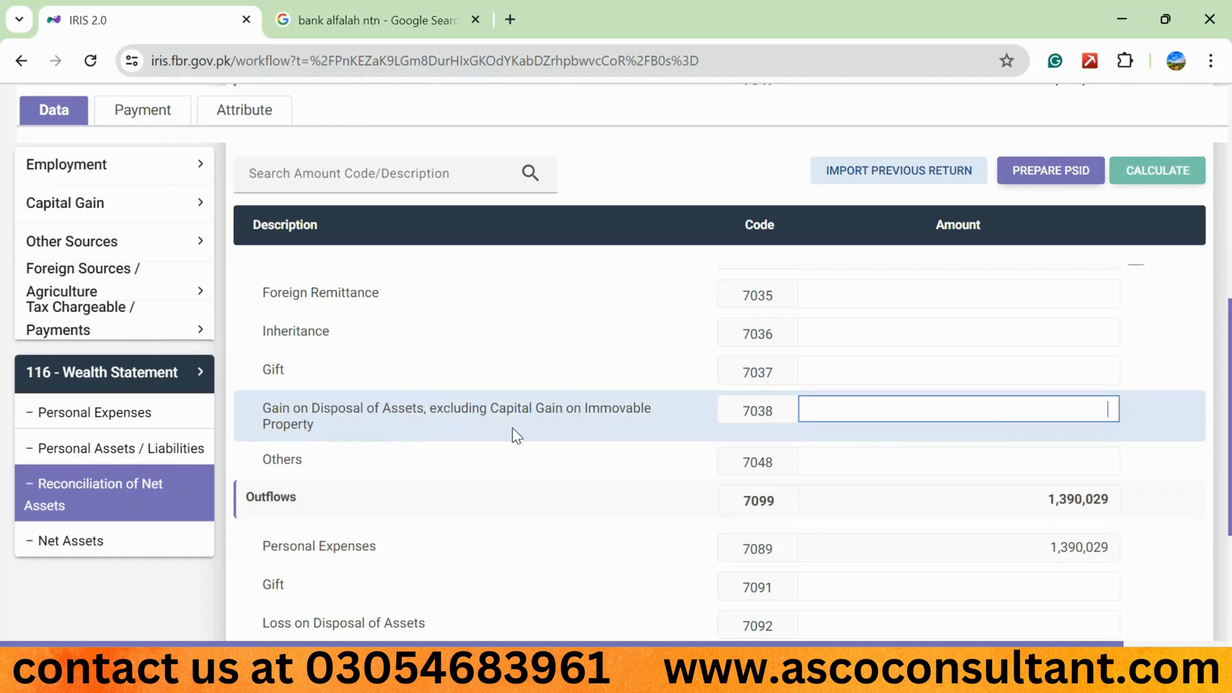
{"action": "left_click", "coordinate": [876, 471]}
- Examine the Outflows rows, including Loss on Disposal of Assets and Adjustments in Outflows
{"action": "scroll", "coordinate": [528, 517], "scroll_direction": "down", "scroll_amount": 3}
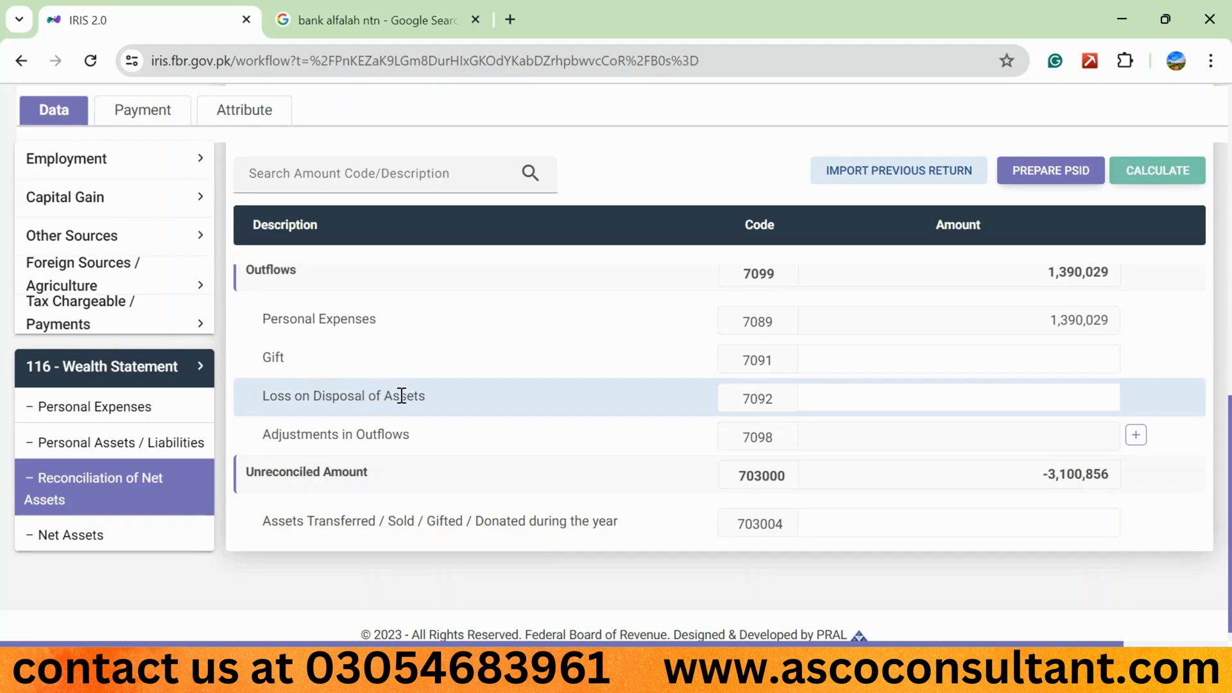
{"action": "left_click", "coordinate": [902, 403]}
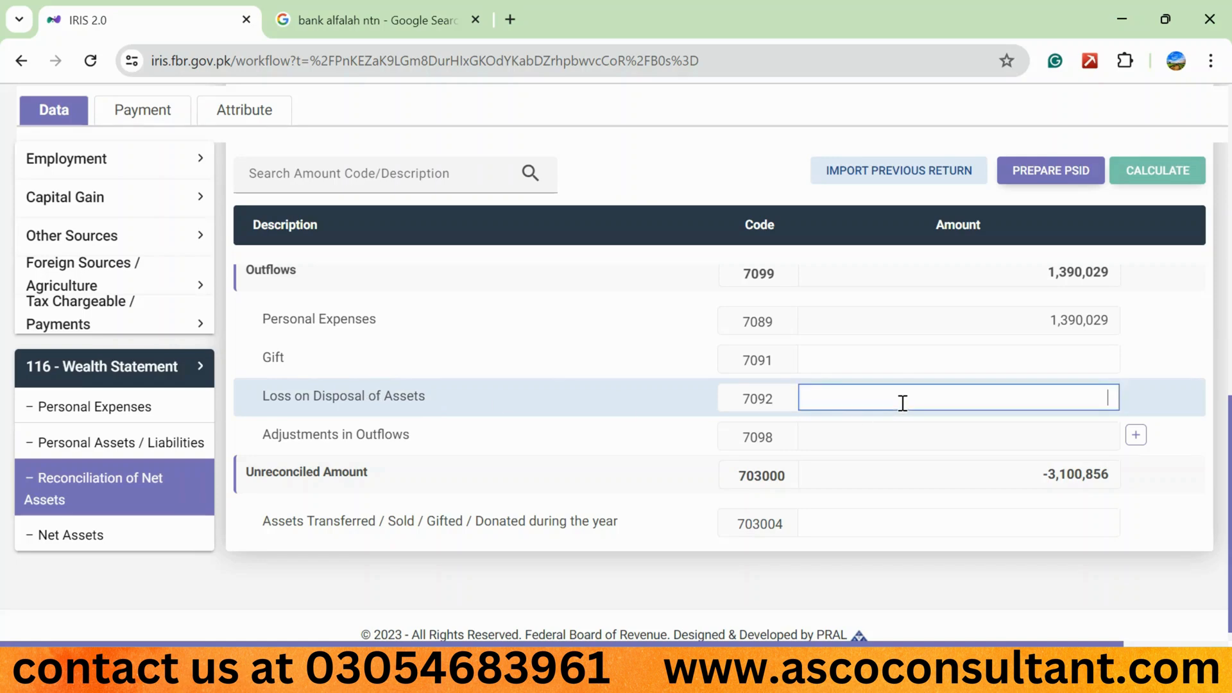
{"action": "triple_click", "coordinate": [375, 437]}
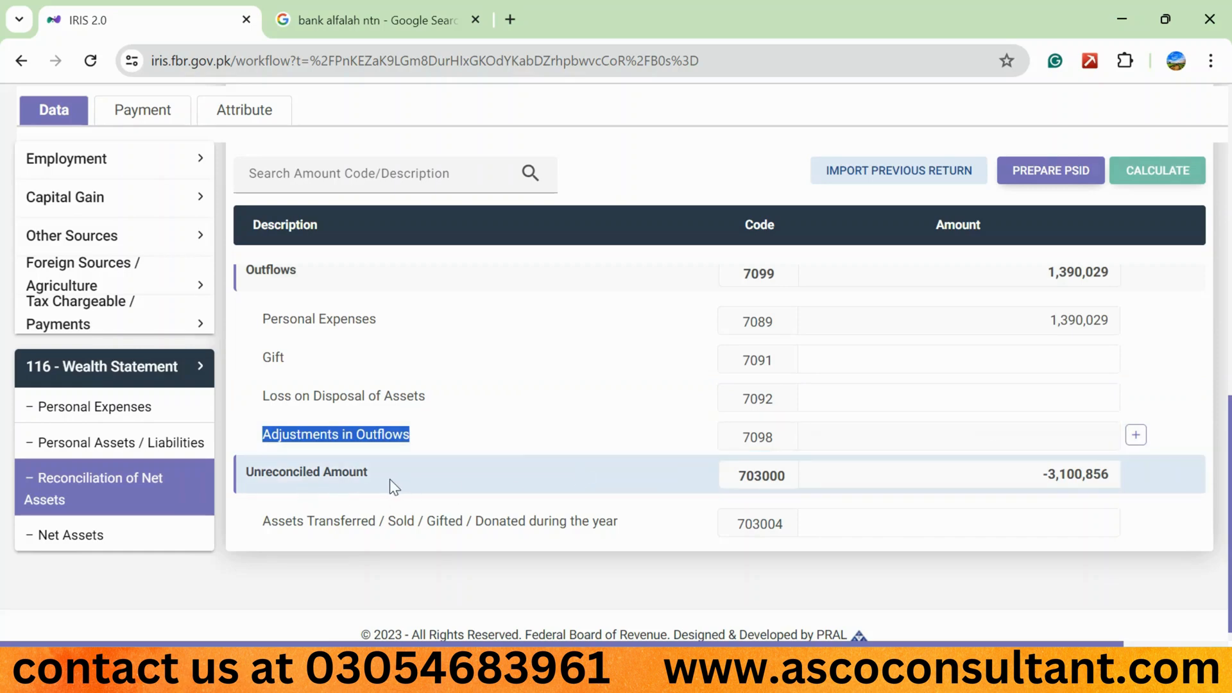
- Copy the Unreconciled Amount without its minus sign into Cash (Non-Business) under code 7012 as 3,100,856 and recalculate
{"action": "left_click", "coordinate": [1050, 478]}
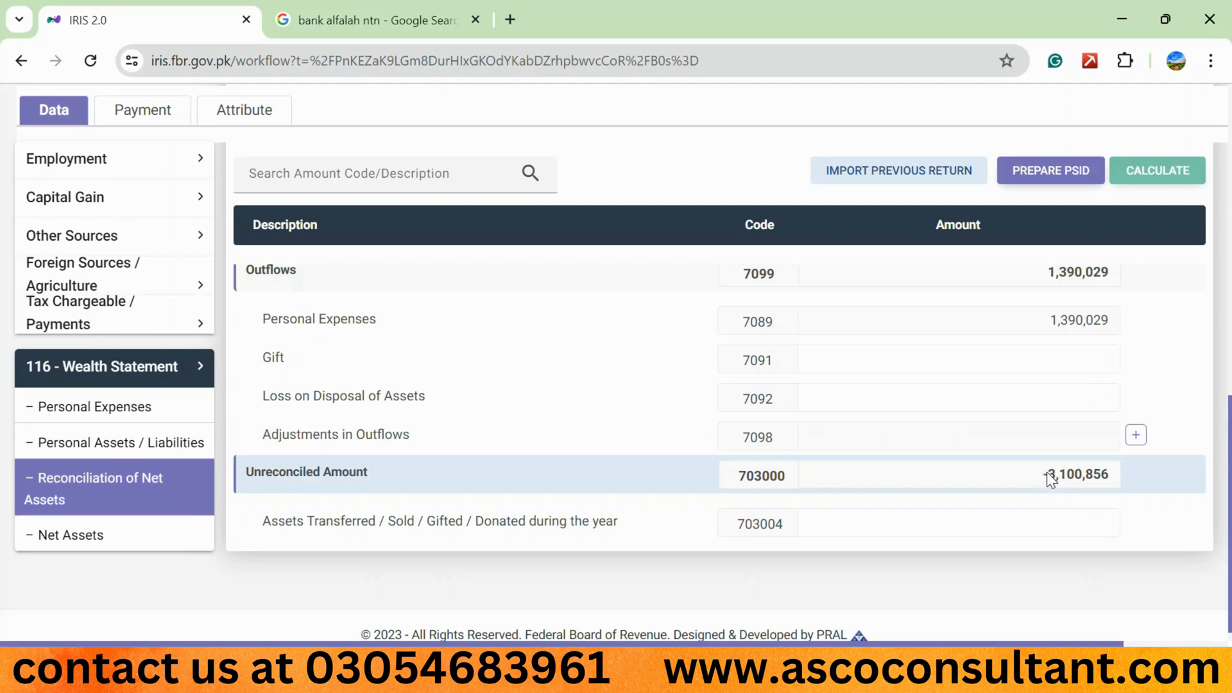
{"action": "left_click_drag", "start_coordinate": [1048, 476], "coordinate": [1082, 477]}
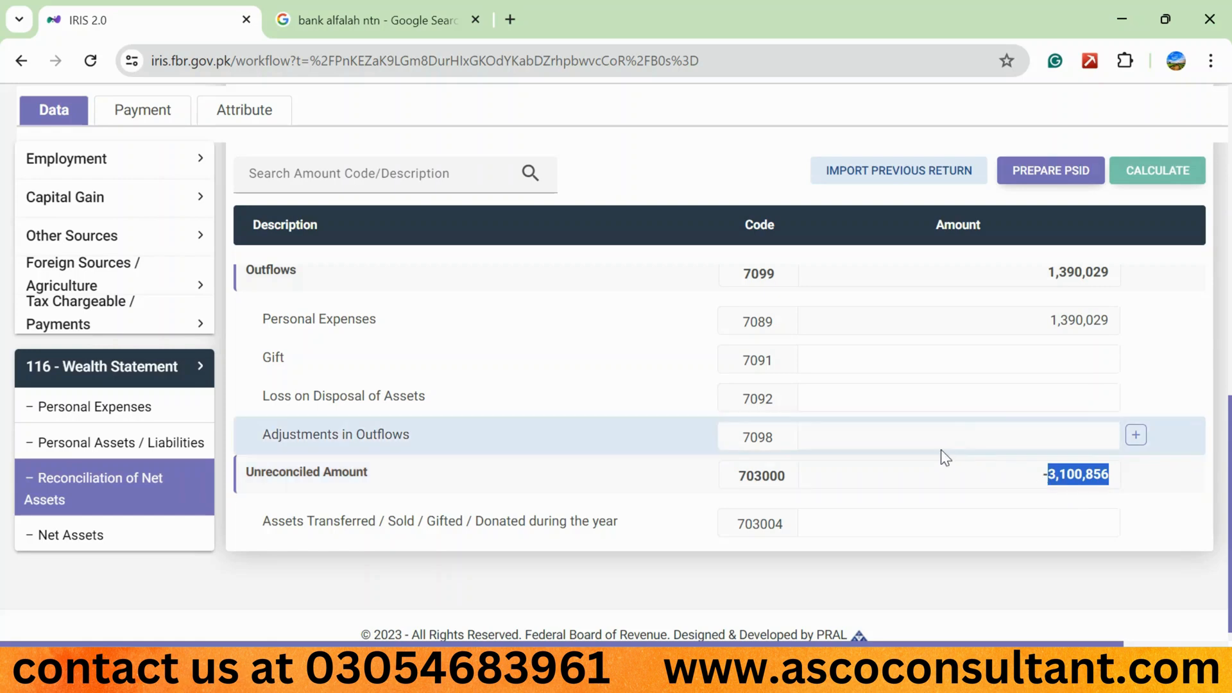
{"action": "left_click", "coordinate": [177, 459]}
{"action": "scroll", "coordinate": [879, 507], "scroll_direction": "up", "scroll_amount": 10}
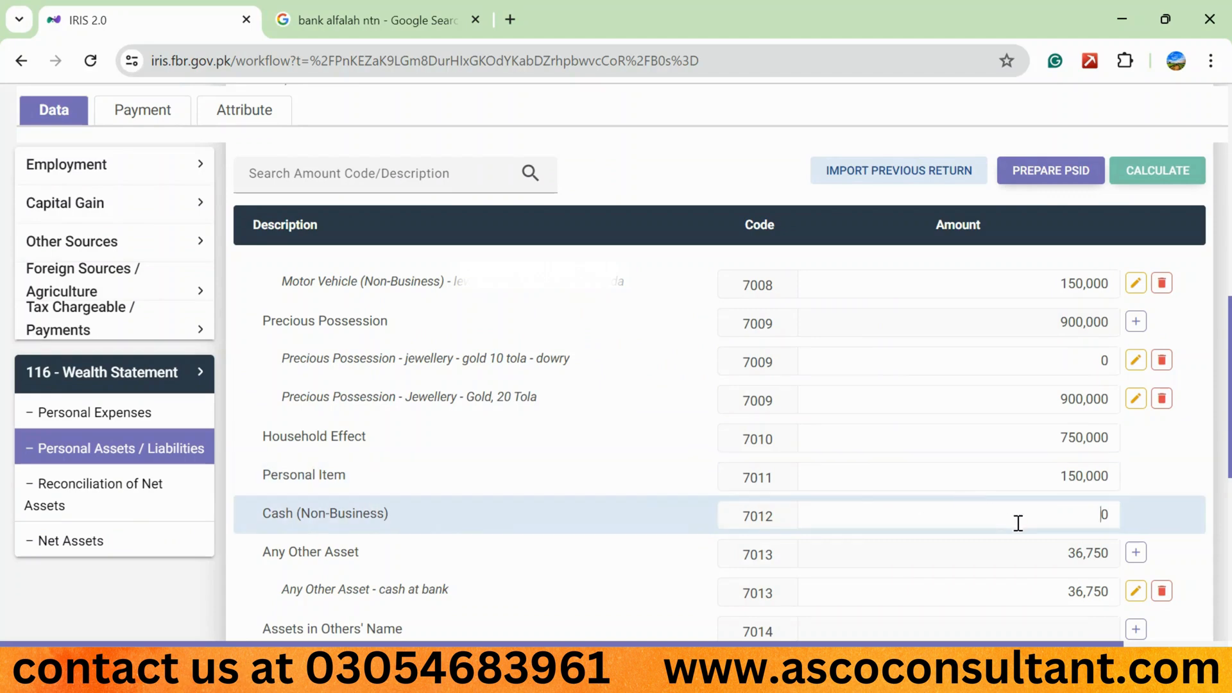
{"action": "left_click", "coordinate": [1018, 520]}
{"action": "type", "text": "3,100,856"}
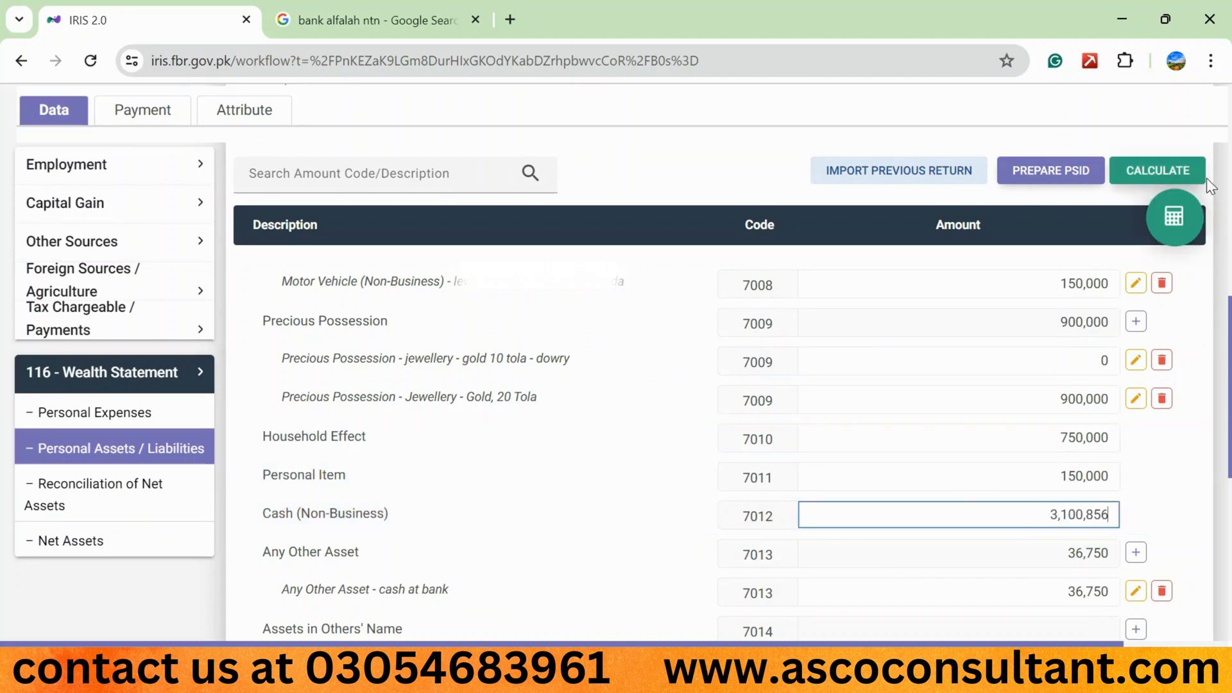
{"action": "left_click", "coordinate": [1154, 176]}
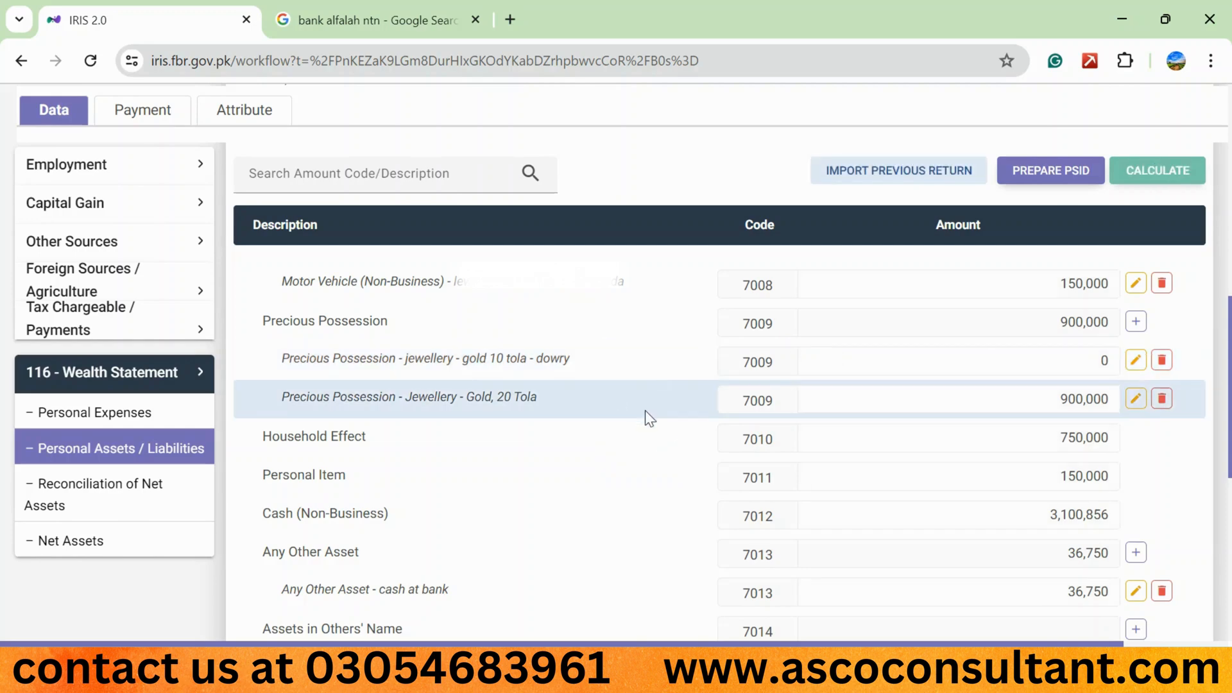
- Return to Reconciliation of Net Assets and check the Unreconciled Amount, net assets and increase in assets
{"action": "left_click", "coordinate": [138, 499]}
{"action": "scroll", "coordinate": [601, 527], "scroll_direction": "down", "scroll_amount": 10}
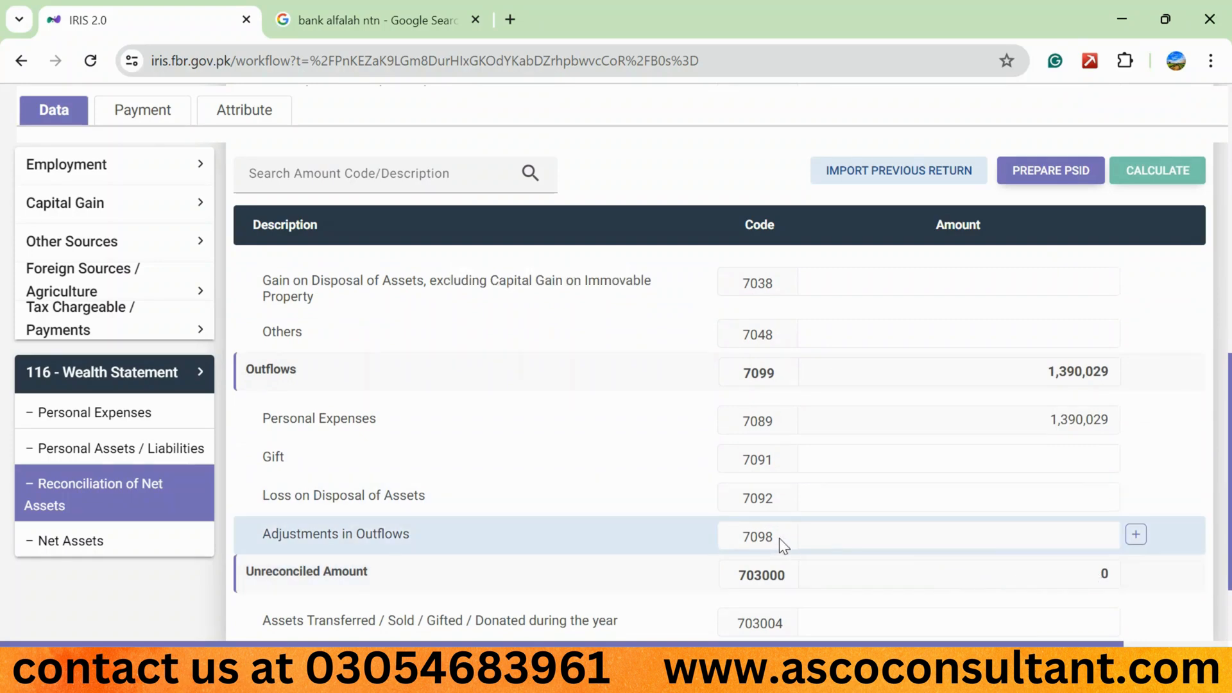
{"action": "scroll", "coordinate": [778, 538], "scroll_direction": "up", "scroll_amount": 5}
{"action": "scroll", "coordinate": [779, 538], "scroll_direction": "up", "scroll_amount": 5}
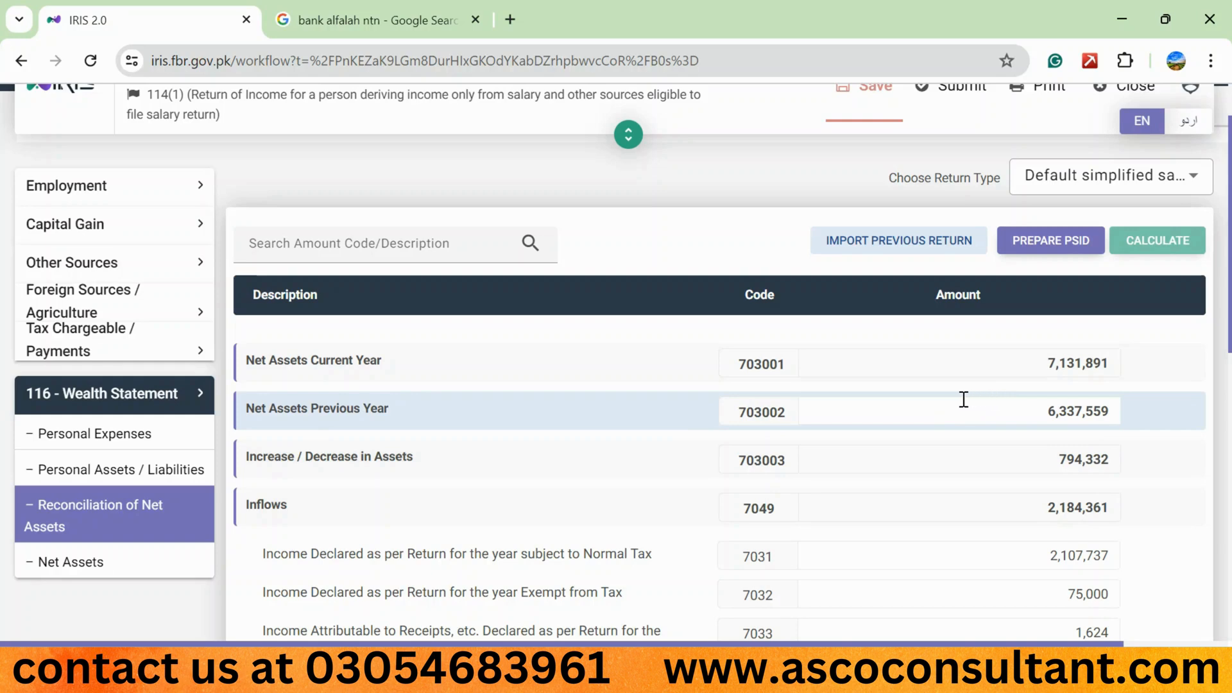
{"action": "scroll", "coordinate": [672, 458], "scroll_direction": "down", "scroll_amount": 1}
{"action": "scroll", "coordinate": [672, 457], "scroll_direction": "down", "scroll_amount": 10}
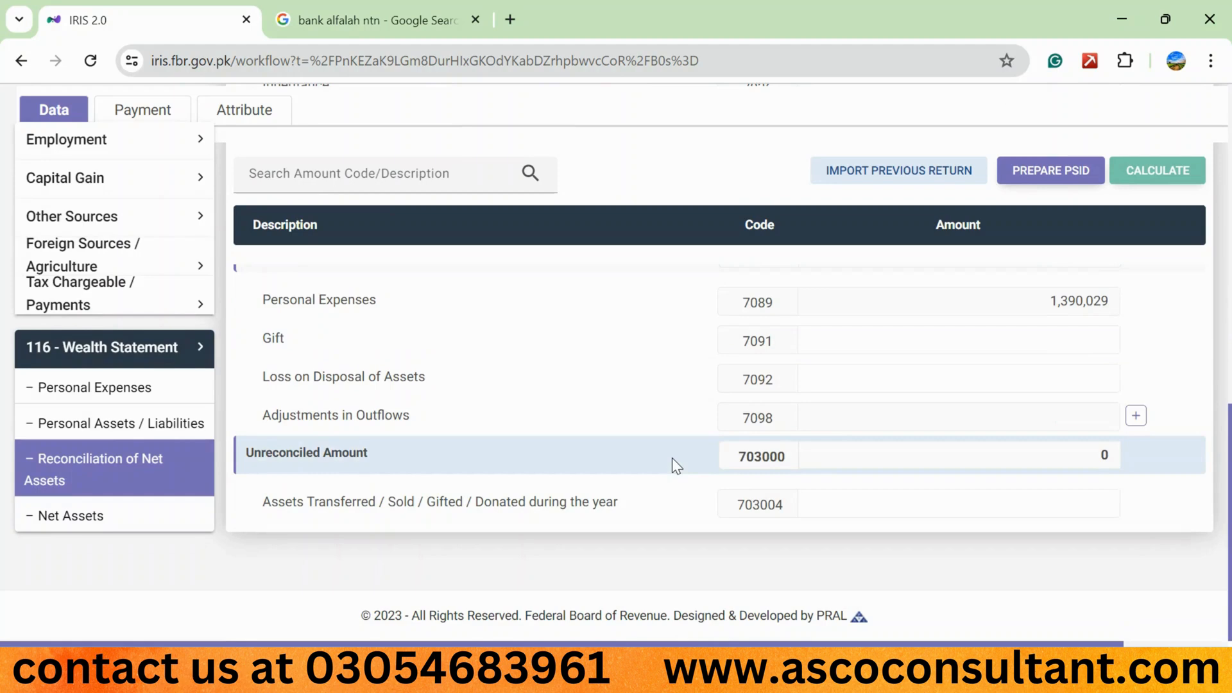
{"action": "scroll", "coordinate": [671, 457], "scroll_direction": "up", "scroll_amount": 3}
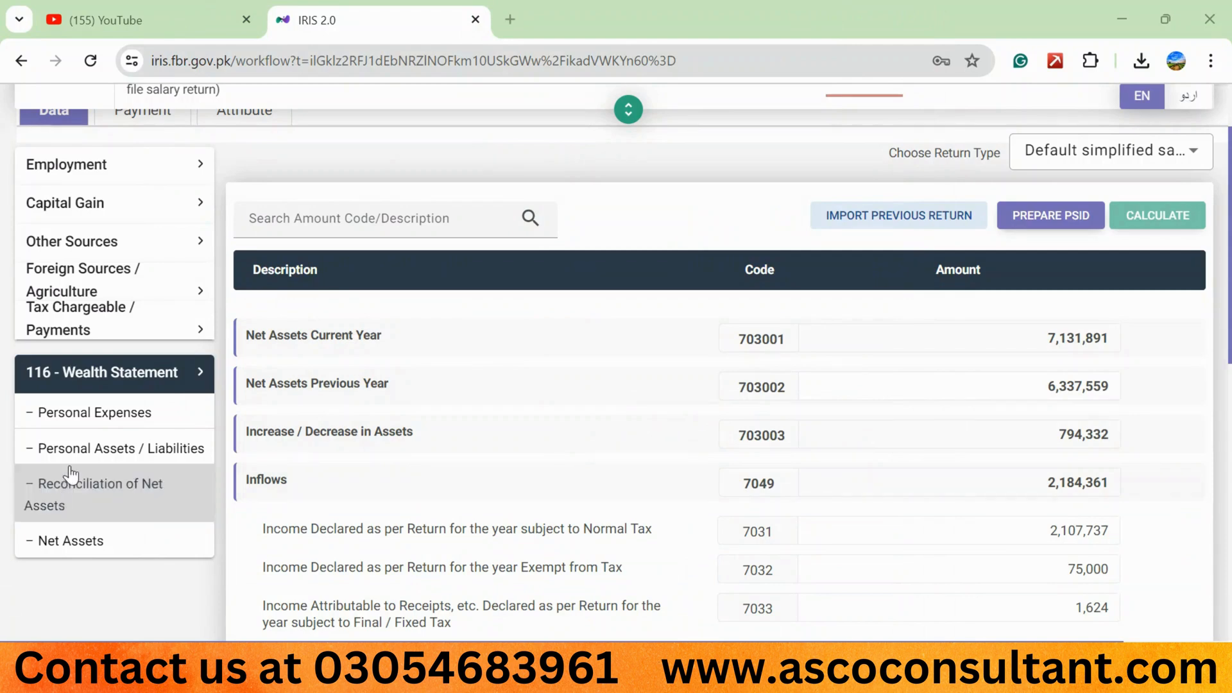
- Open Capital Assets under Tax Chargeable / Payments and review the declared property entries
{"action": "left_click", "coordinate": [200, 331]}
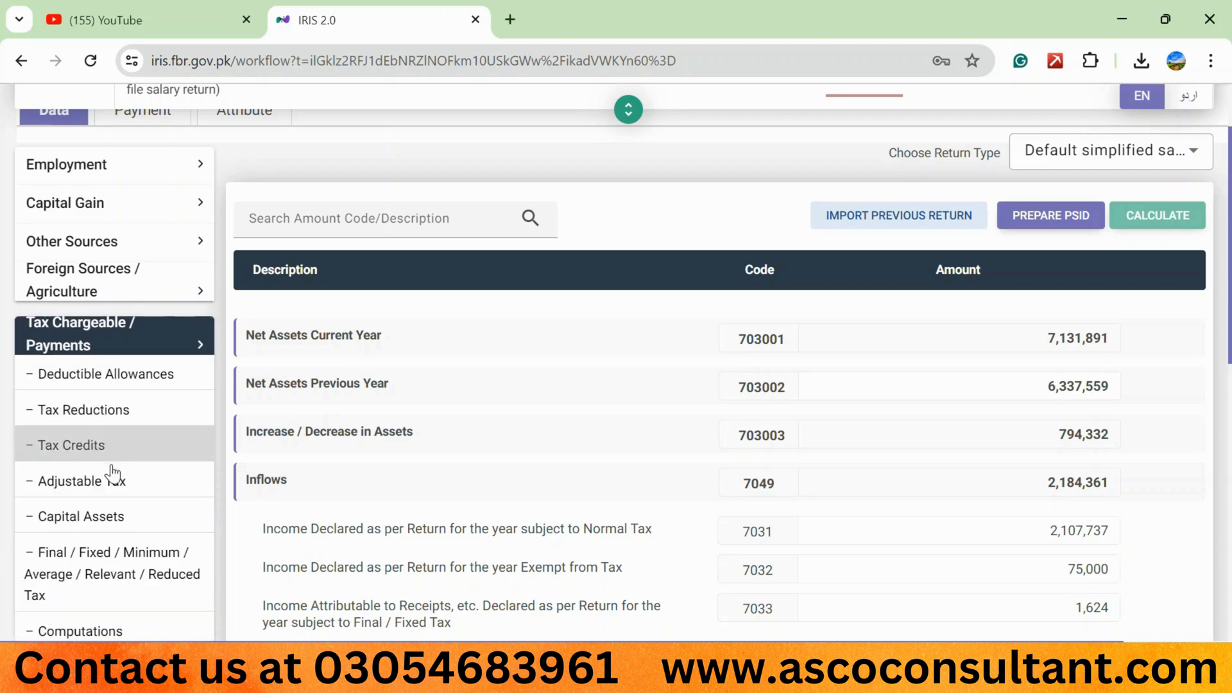
{"action": "left_click", "coordinate": [103, 517]}
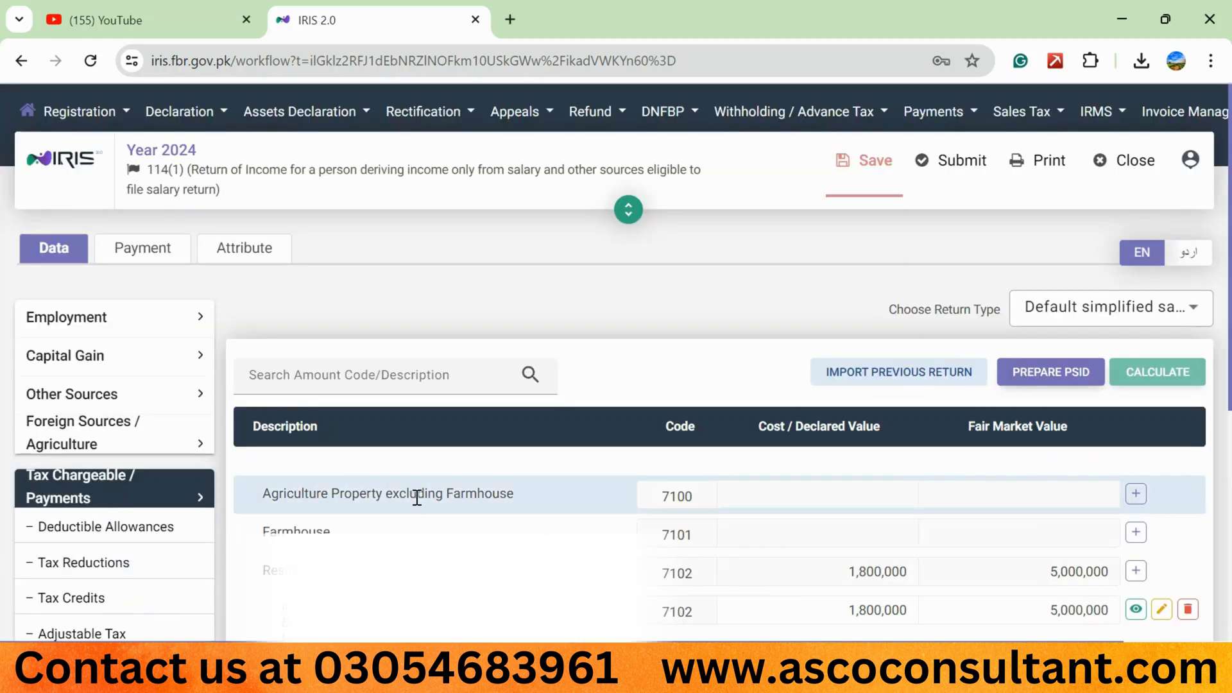
{"action": "scroll", "coordinate": [541, 286], "scroll_direction": "down", "scroll_amount": 2}
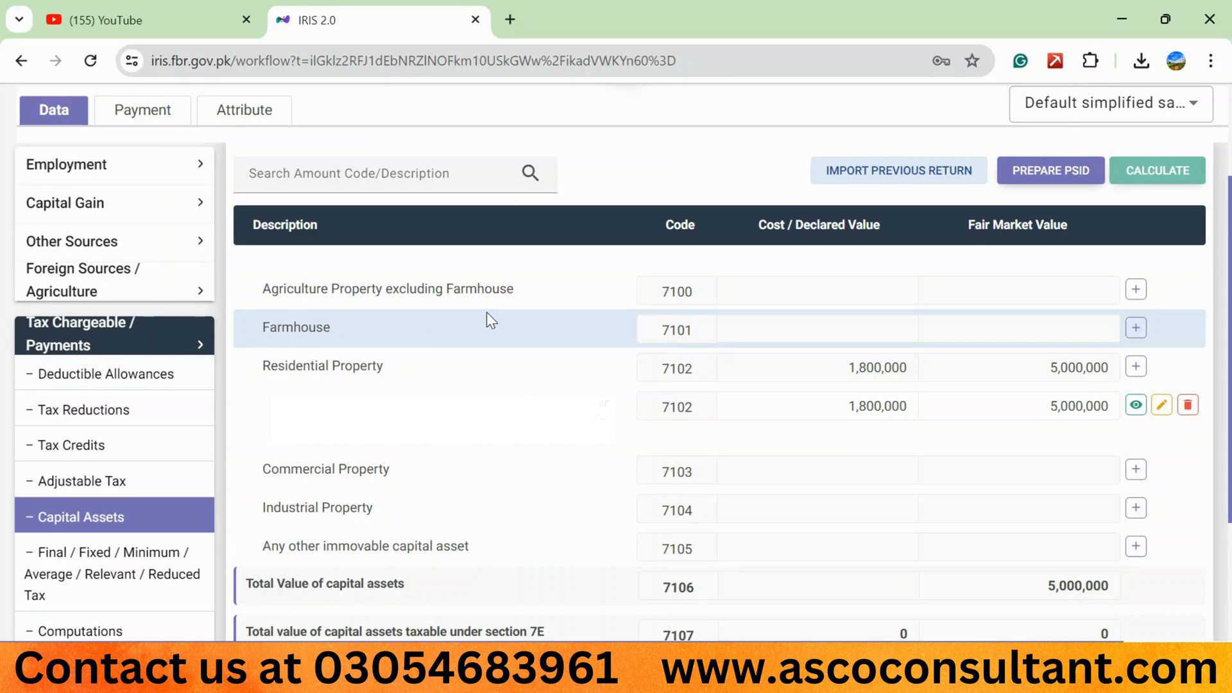
- Switch to the Income Tax Ordinance PDF in Adobe Acrobat and read section 7E on deemed income, including its exclusions and capital asset definition
{"action": "key", "text": "alt+Tab"}
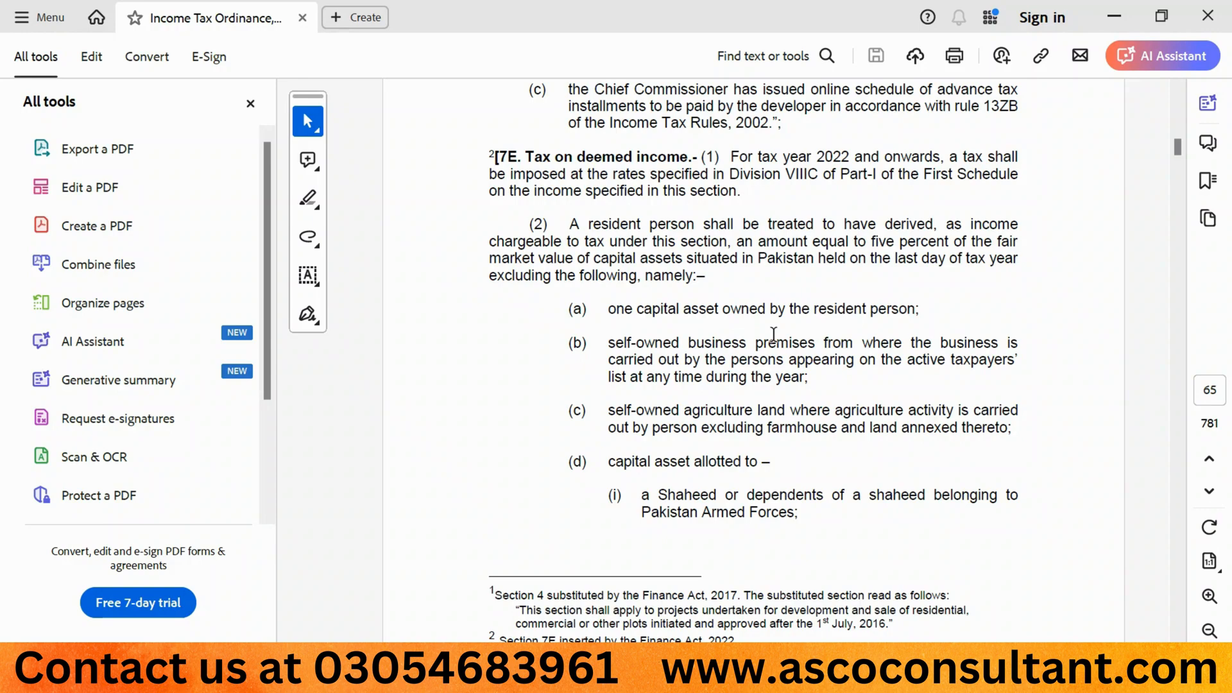
{"action": "scroll", "coordinate": [773, 335], "scroll_direction": "down", "scroll_amount": 15}
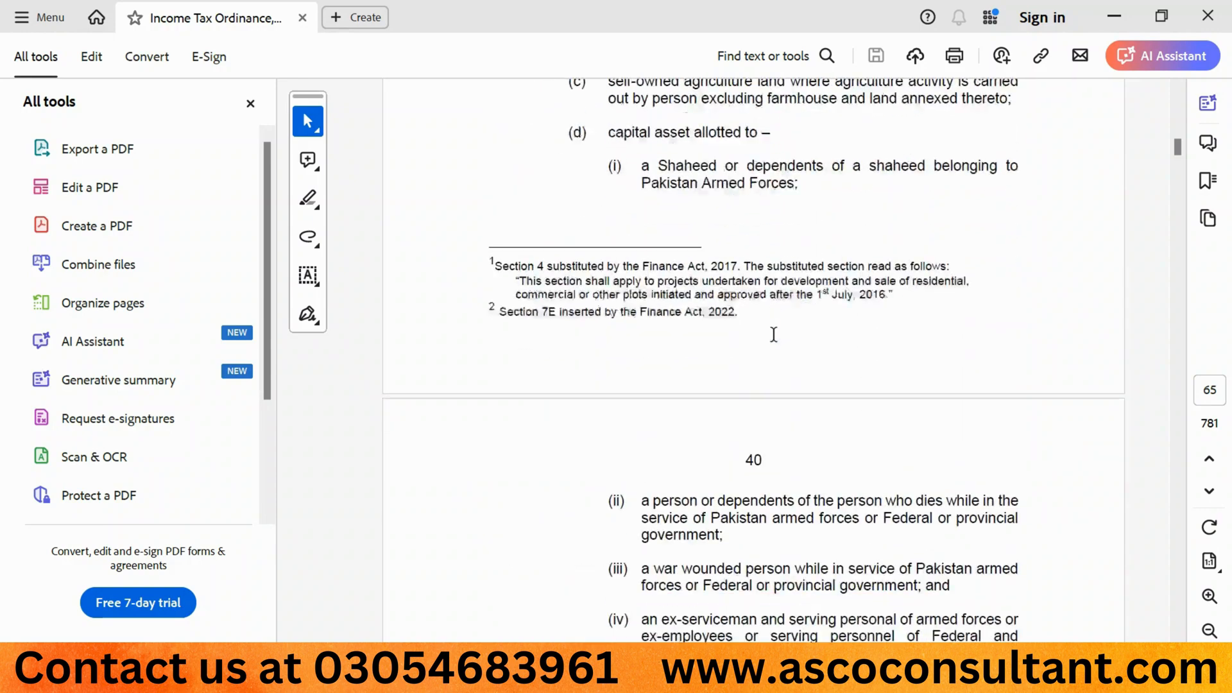
{"action": "scroll", "coordinate": [773, 334], "scroll_direction": "down", "scroll_amount": 4}
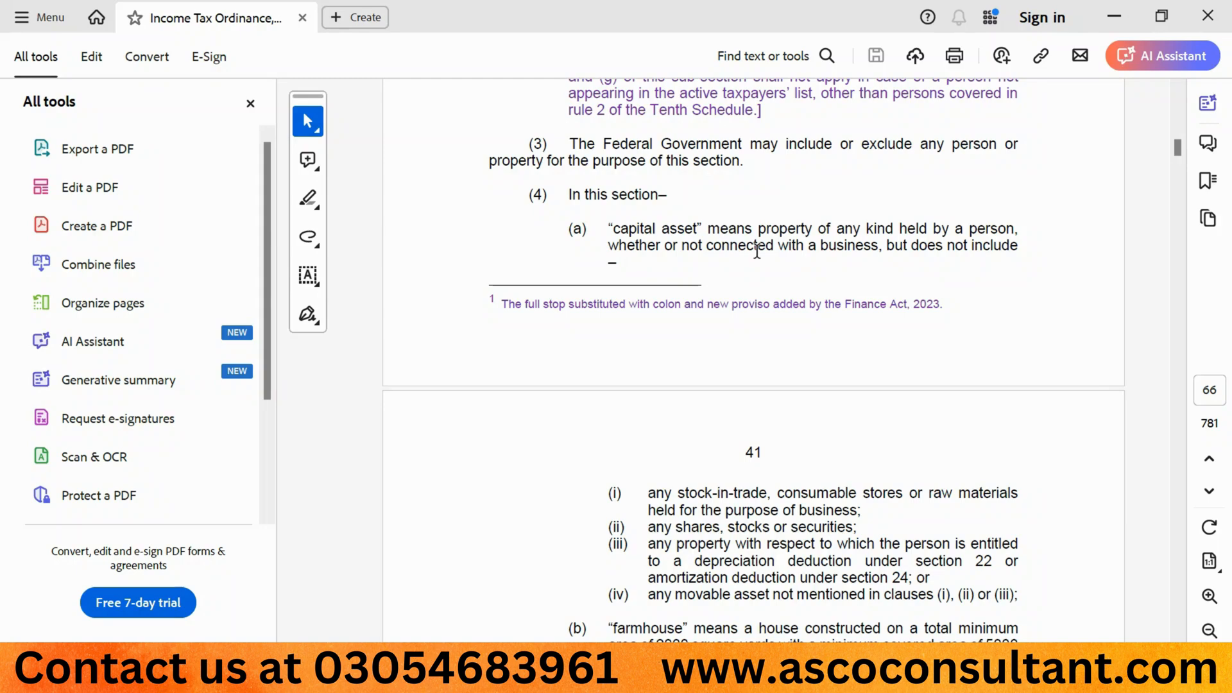
{"action": "scroll", "coordinate": [757, 250], "scroll_direction": "up", "scroll_amount": 10}
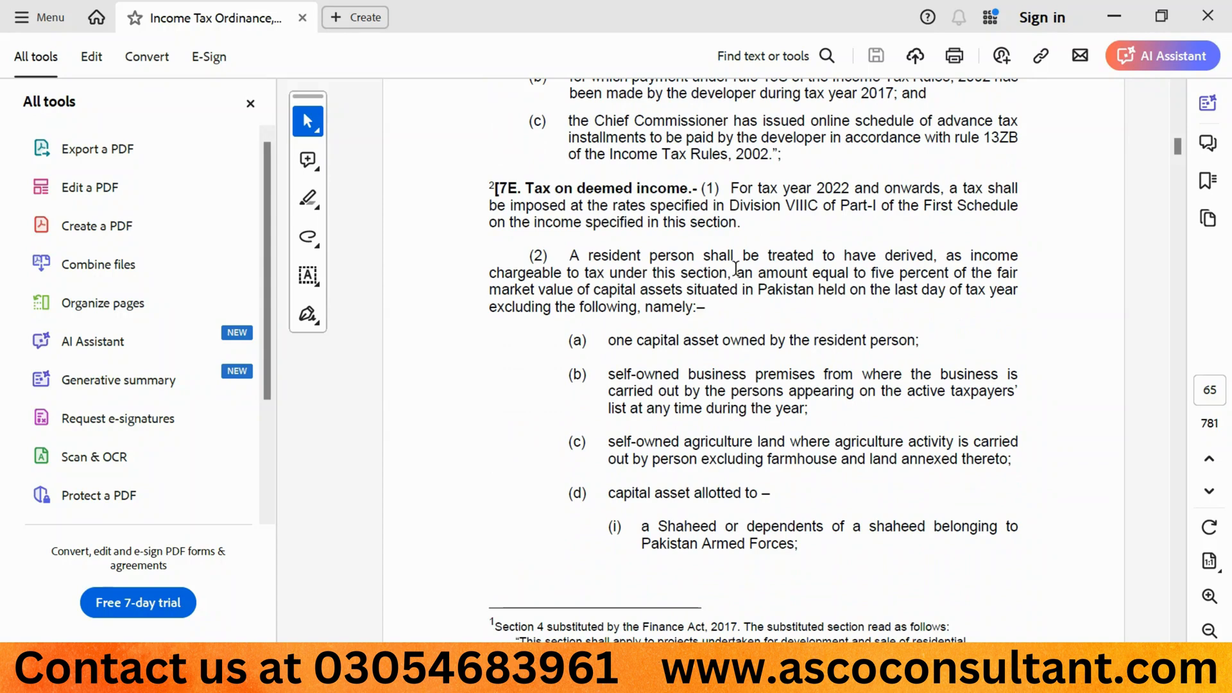
{"action": "scroll", "coordinate": [736, 268], "scroll_direction": "down", "scroll_amount": 3}
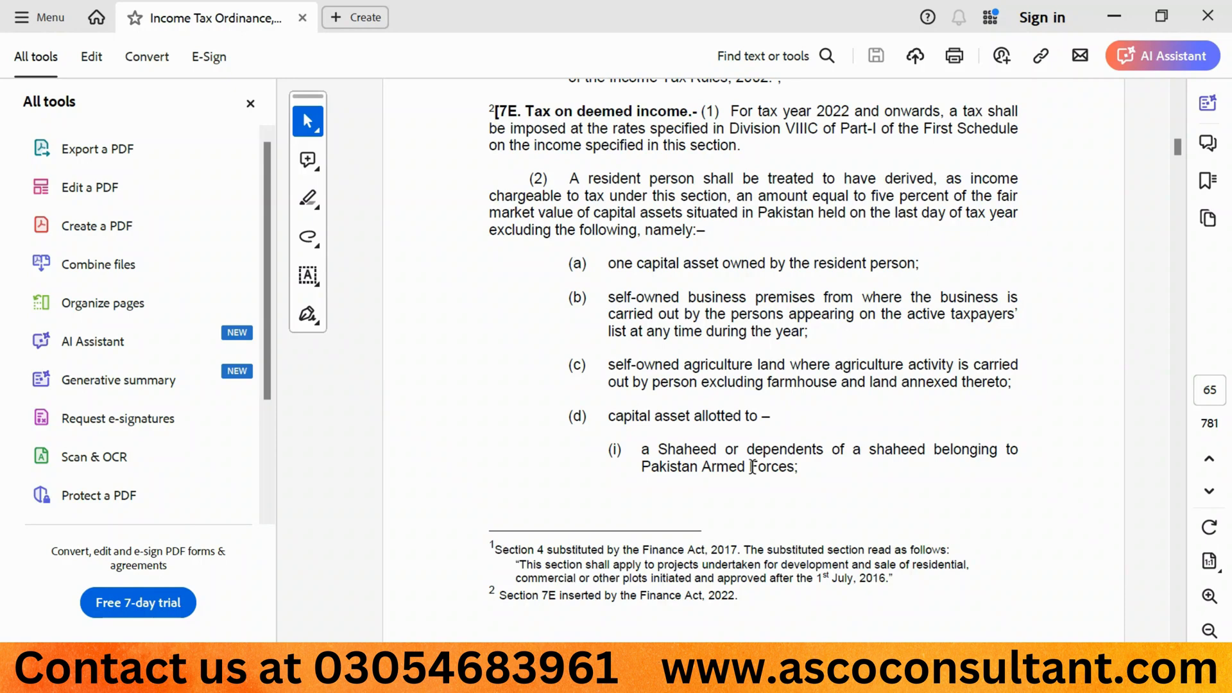
{"action": "scroll", "coordinate": [752, 466], "scroll_direction": "down", "scroll_amount": 7}
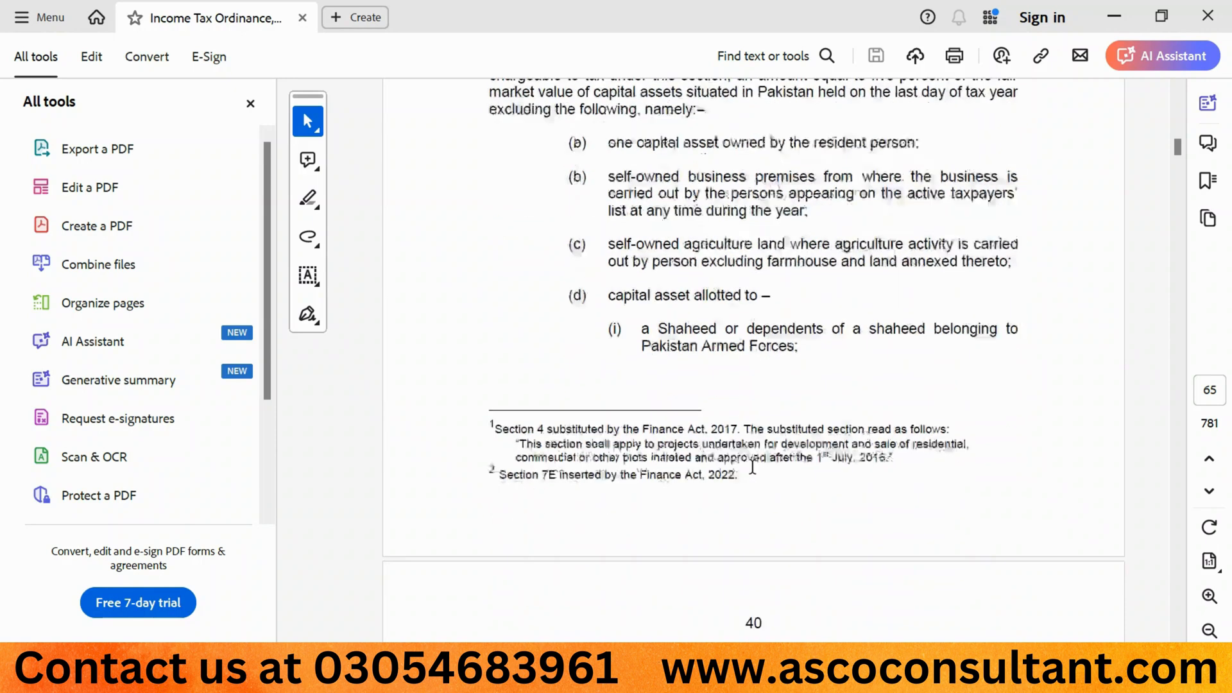
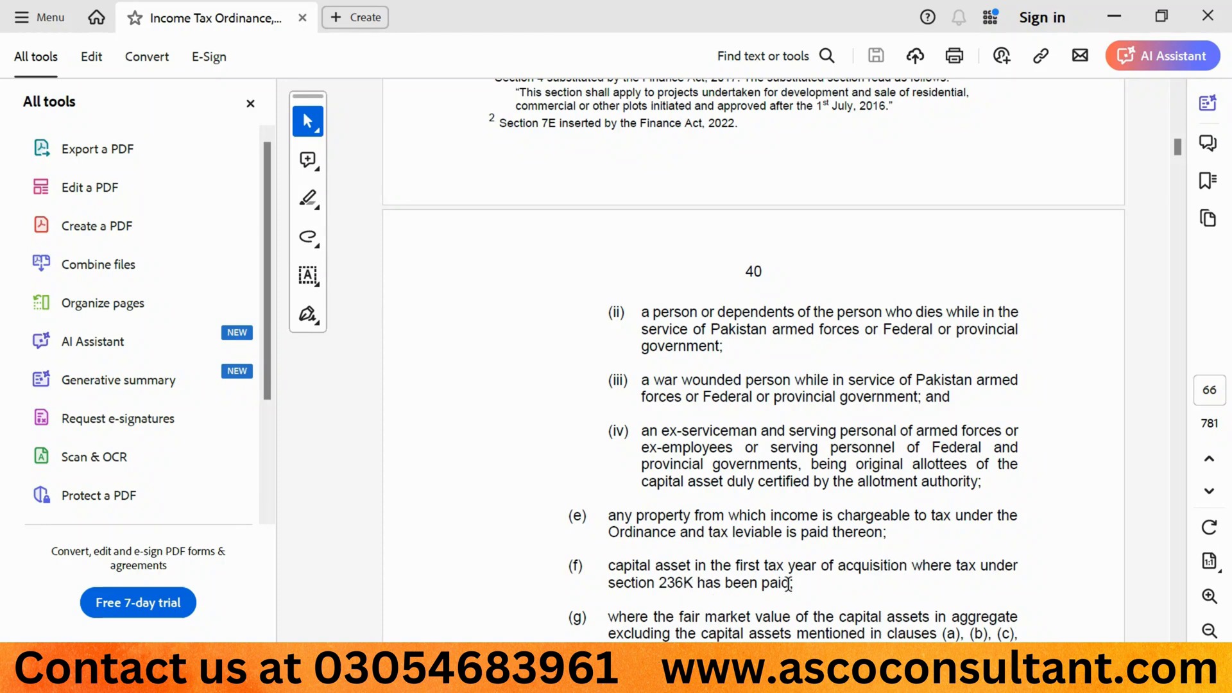
- Examine the section 7E exclusions (a) to (i), the proviso for persons outside the active taxpayers' list and the start of the capital asset definition
{"action": "scroll", "coordinate": [788, 583], "scroll_direction": "down", "scroll_amount": 4}
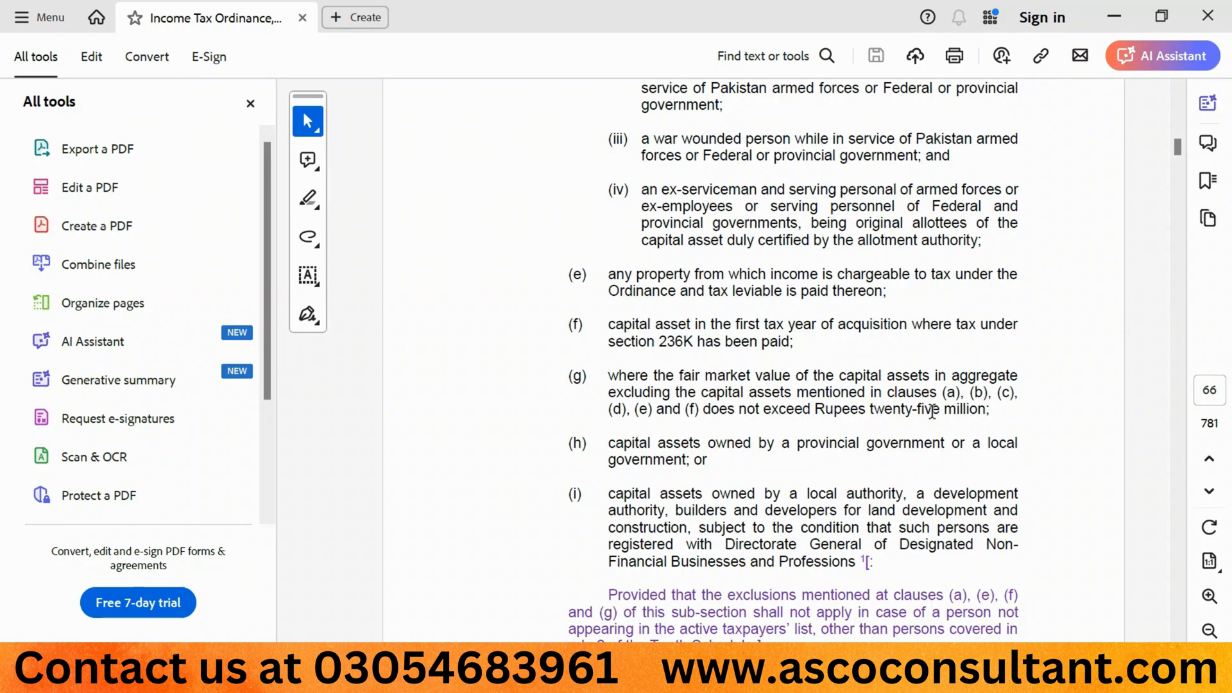
{"action": "scroll", "coordinate": [789, 282], "scroll_direction": "up", "scroll_amount": 8}
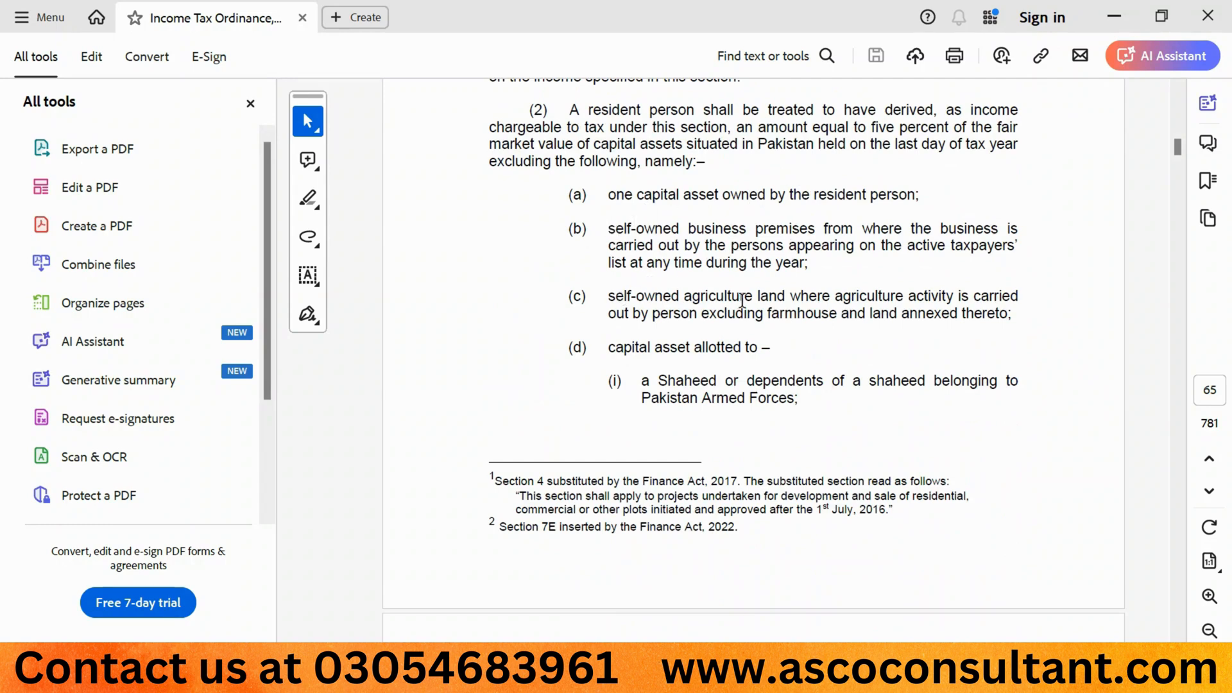
{"action": "scroll", "coordinate": [672, 364], "scroll_direction": "down", "scroll_amount": 6}
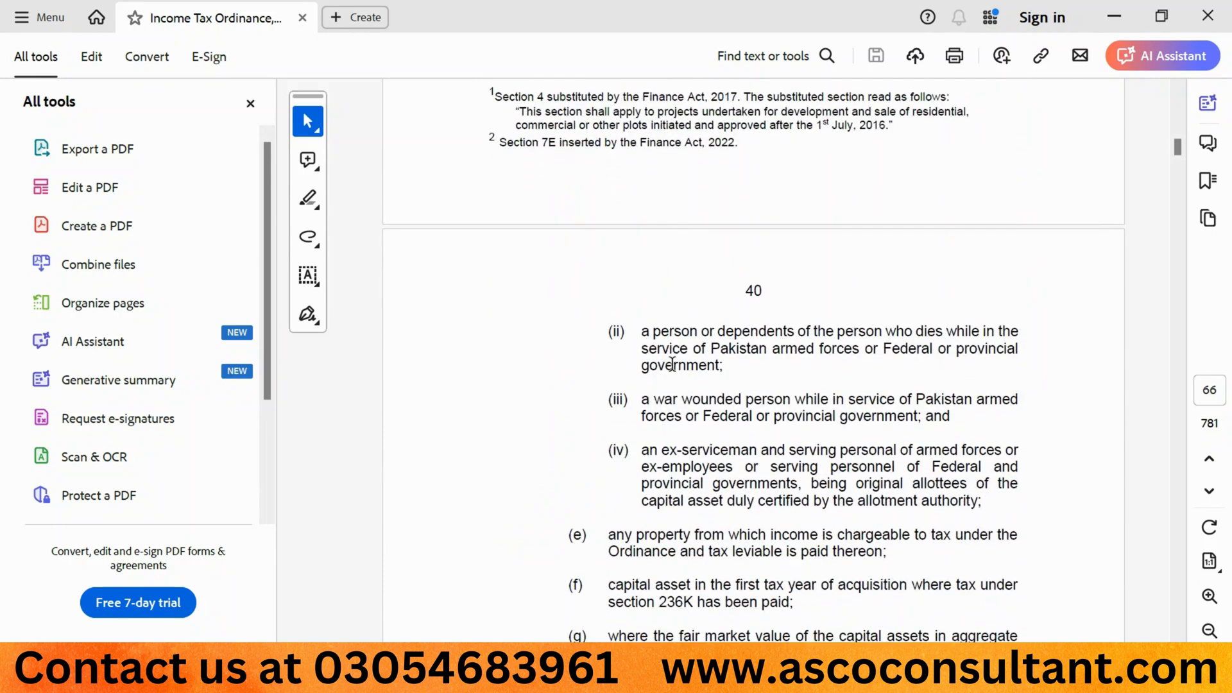
{"action": "scroll", "coordinate": [672, 364], "scroll_direction": "down", "scroll_amount": 3}
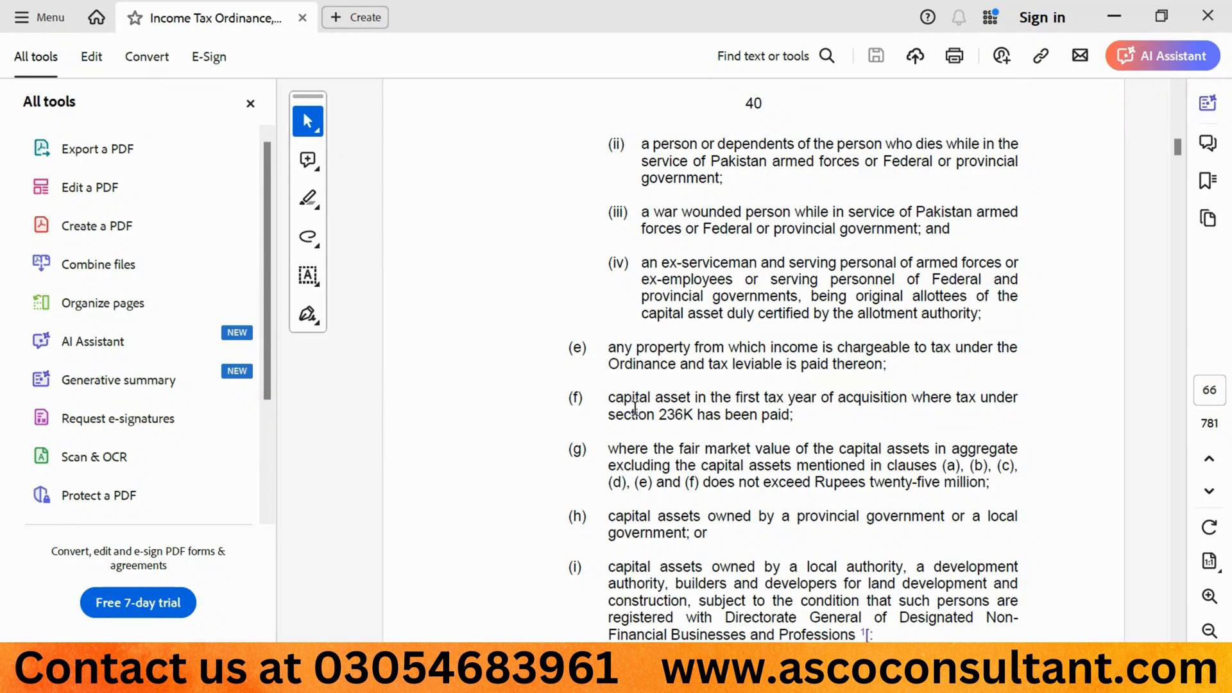
{"action": "scroll", "coordinate": [635, 408], "scroll_direction": "down", "scroll_amount": 1}
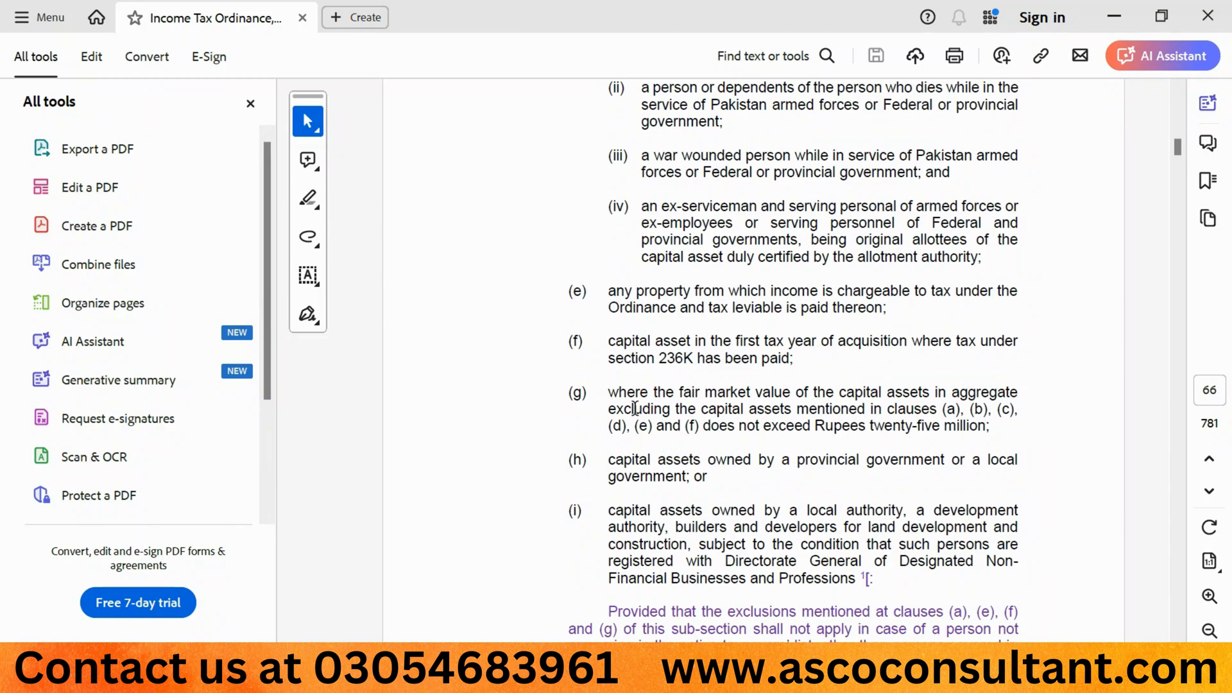
{"action": "scroll", "coordinate": [634, 409], "scroll_direction": "down", "scroll_amount": 3}
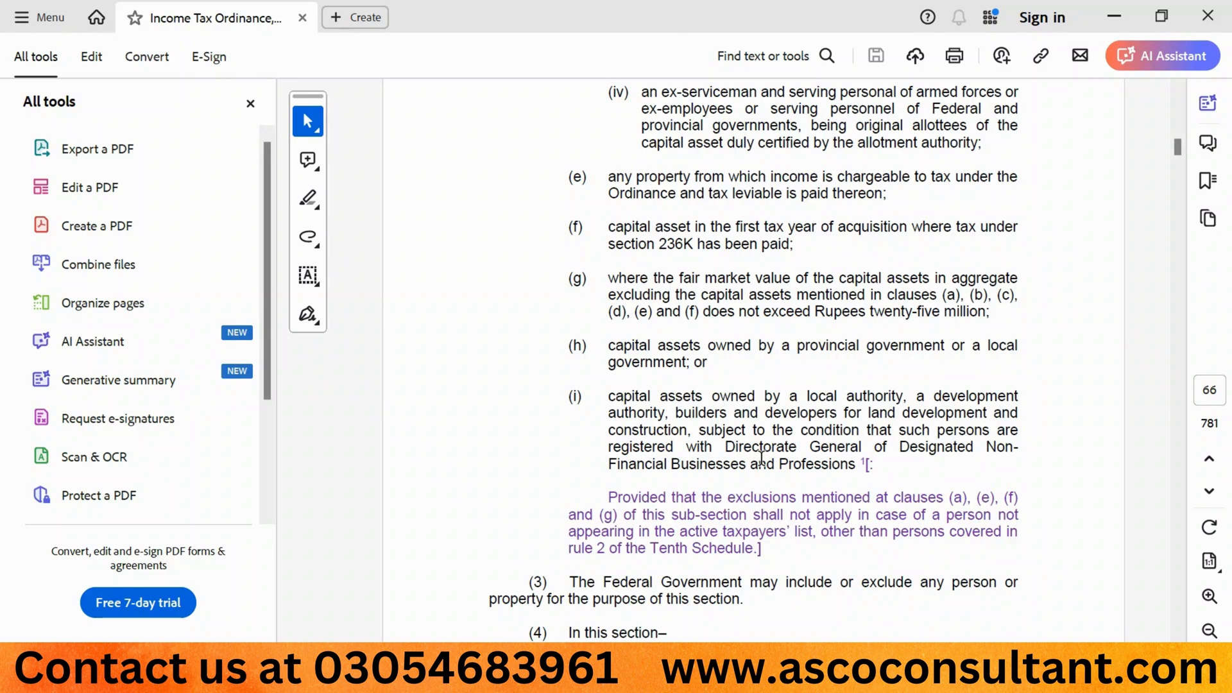
{"action": "scroll", "coordinate": [761, 456], "scroll_direction": "down", "scroll_amount": 2}
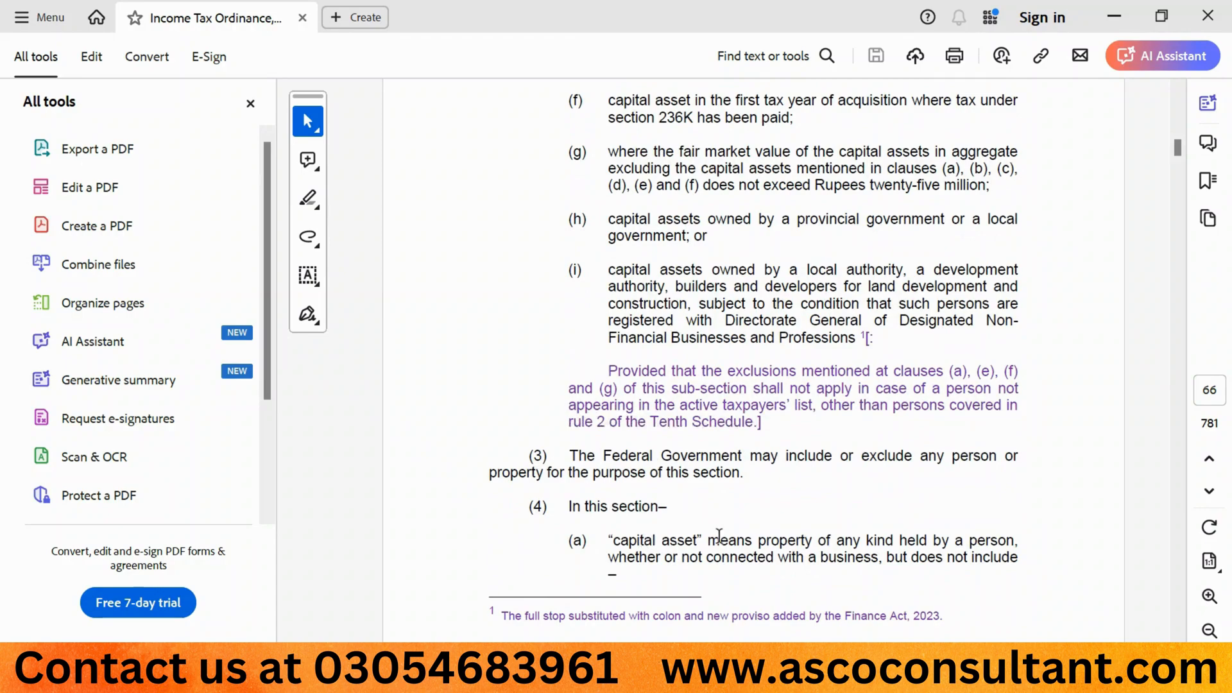
{"action": "scroll", "coordinate": [719, 535], "scroll_direction": "up", "scroll_amount": 7}
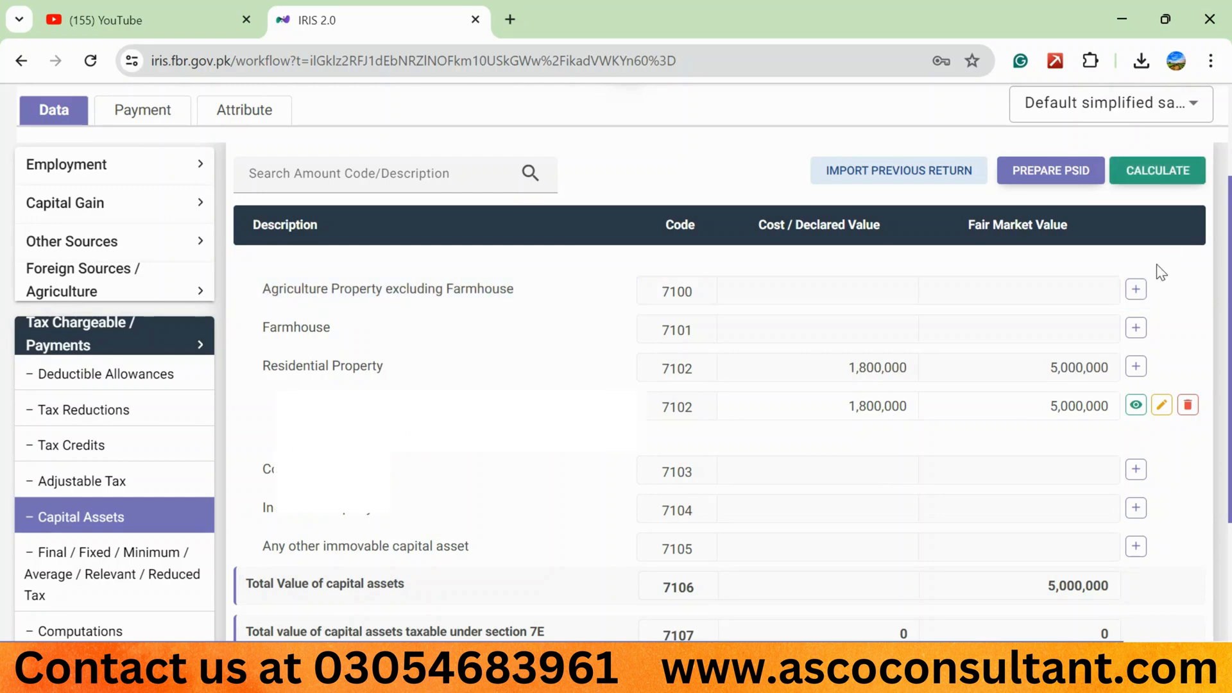
- In the IRIS return, start an Agriculture Property excluding Farmhouse entry under code 7100, measured in Kanal with a total area of 64
{"action": "left_click", "coordinate": [1136, 290]}
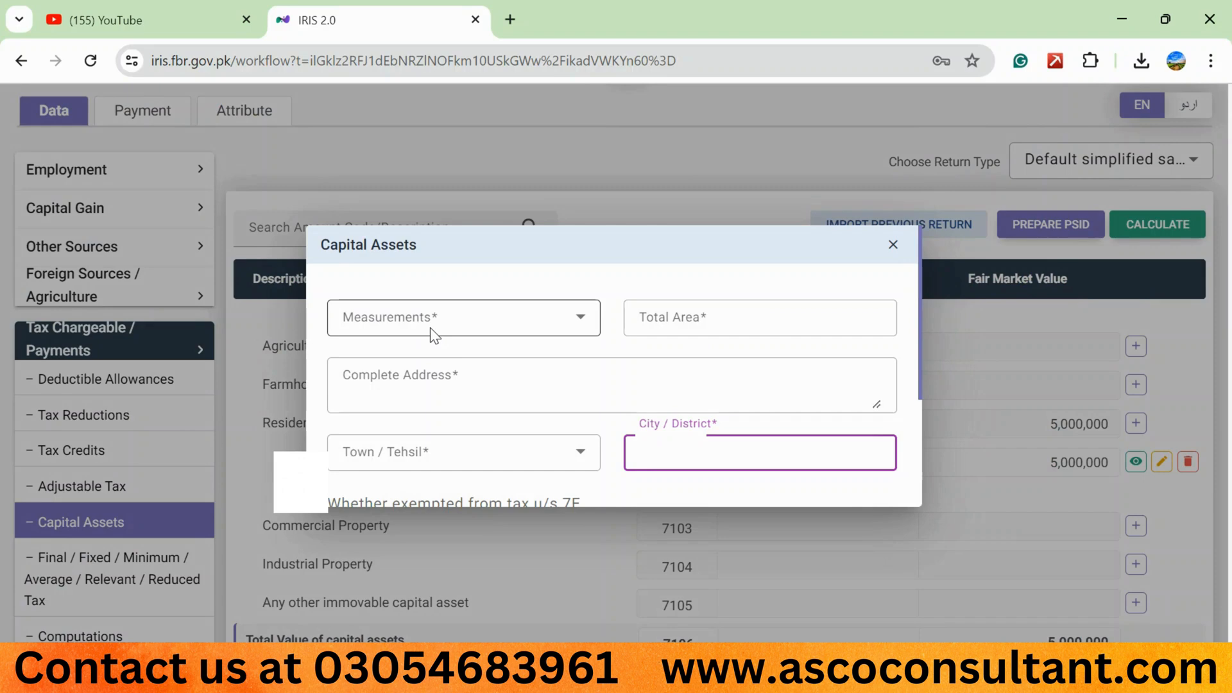
{"action": "left_click", "coordinate": [581, 321]}
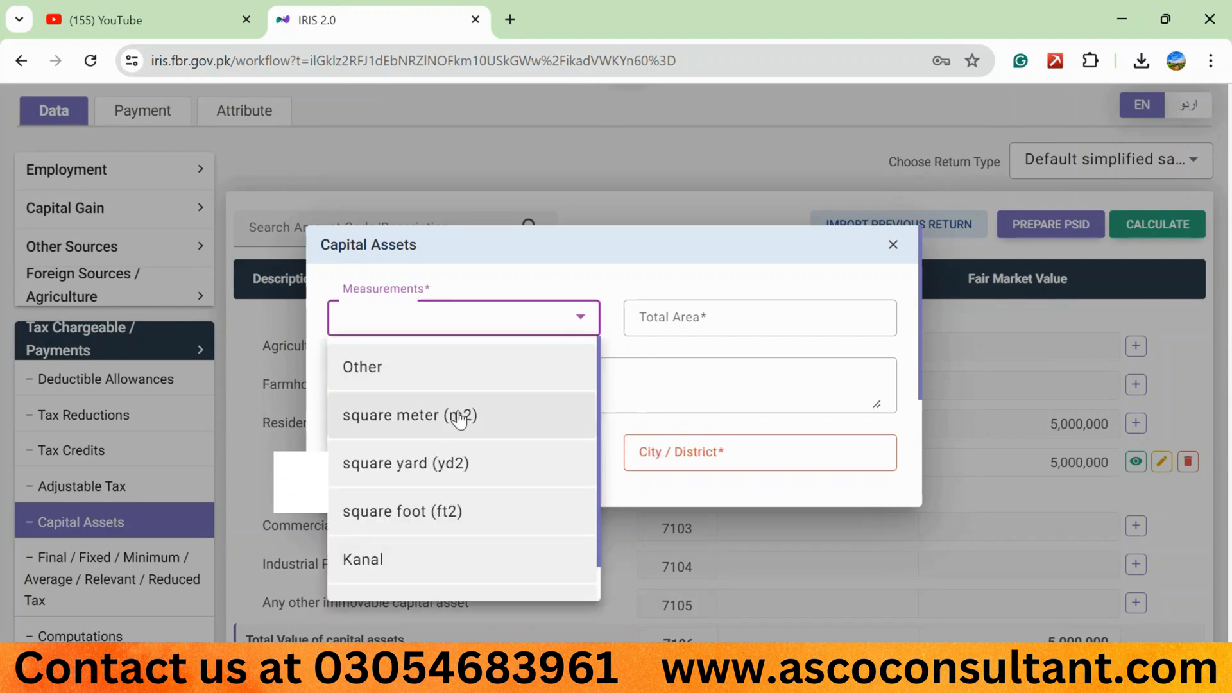
{"action": "scroll", "coordinate": [460, 417], "scroll_direction": "down", "scroll_amount": 1}
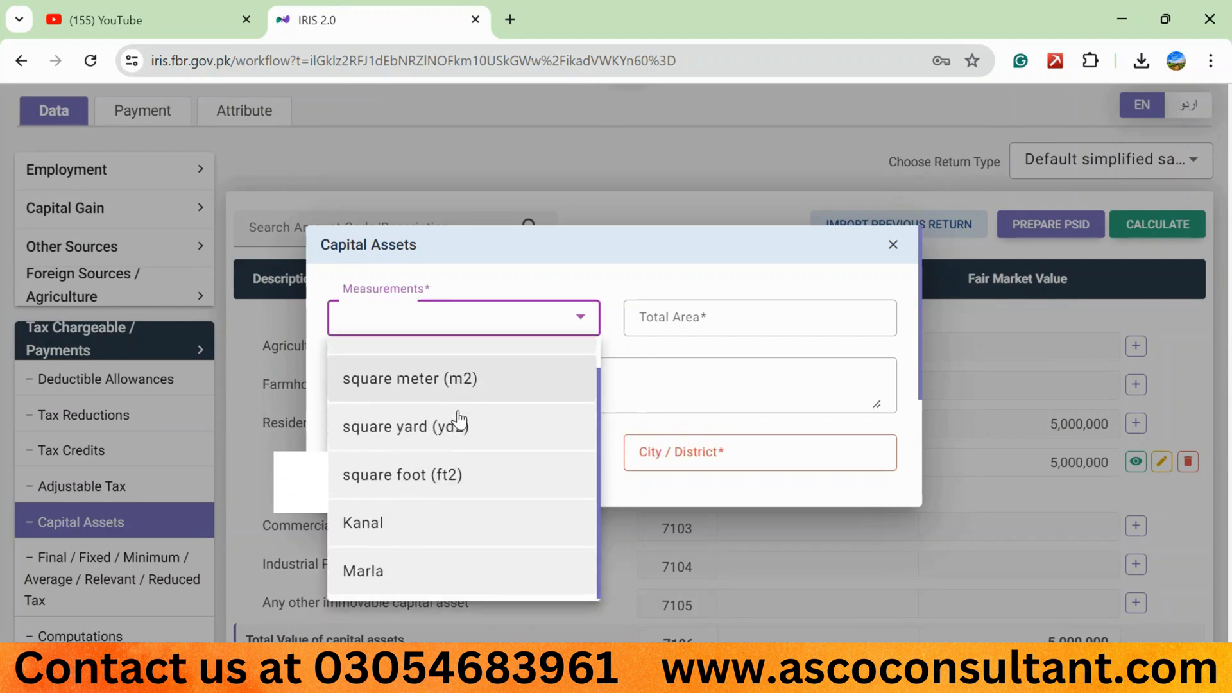
{"action": "scroll", "coordinate": [459, 419], "scroll_direction": "up", "scroll_amount": 1}
{"action": "scroll", "coordinate": [459, 419], "scroll_direction": "down", "scroll_amount": 1}
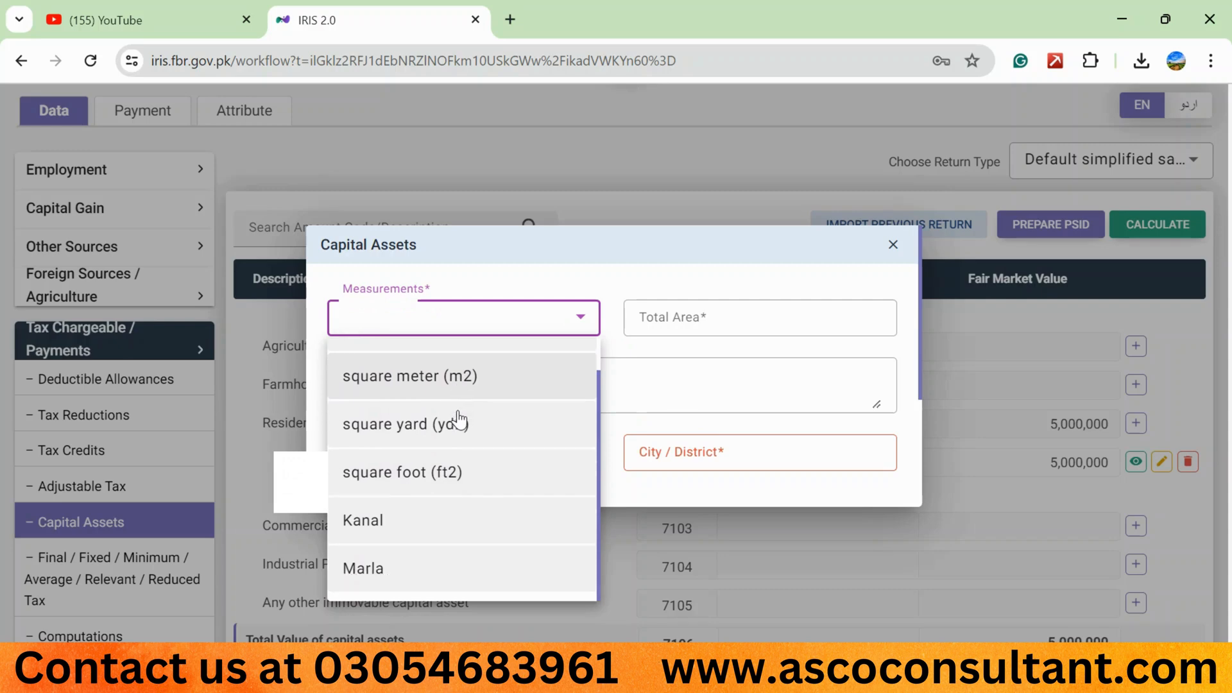
{"action": "left_click", "coordinate": [386, 521]}
{"action": "left_click", "coordinate": [667, 324]}
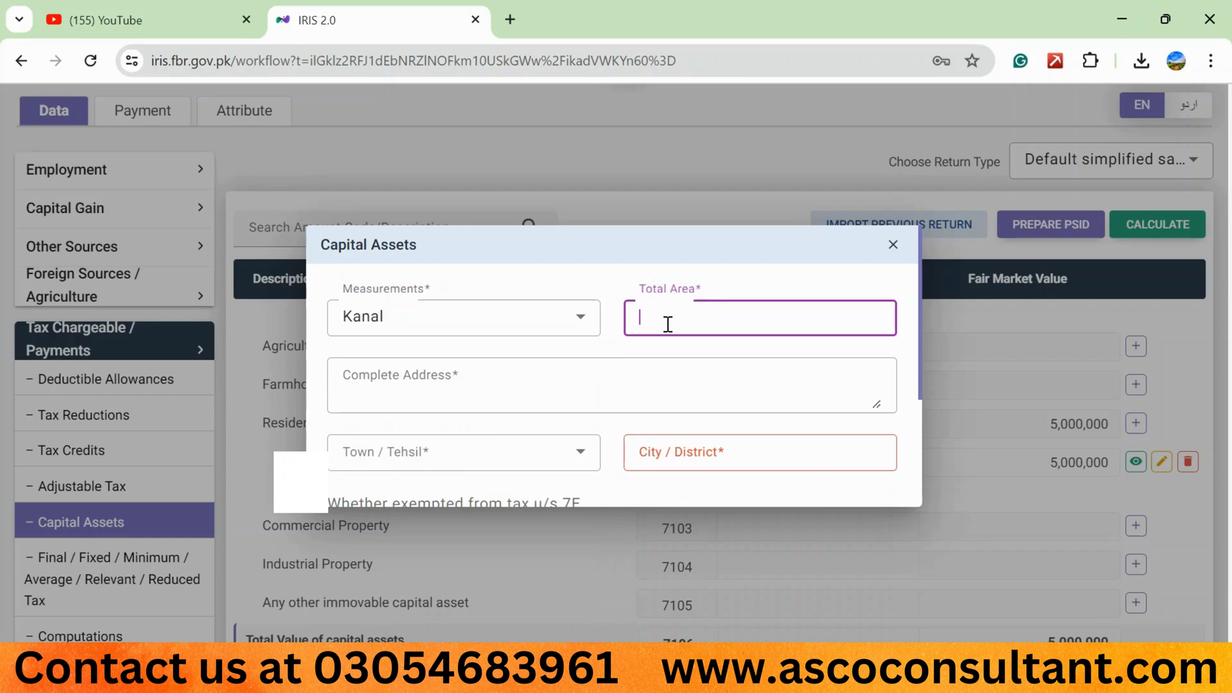
{"action": "type", "text": "64"}
- Fill in the agricultural property's complete address and set its Town / Tehsil to Sheikhupura Muridke
{"action": "left_click", "coordinate": [473, 378]}
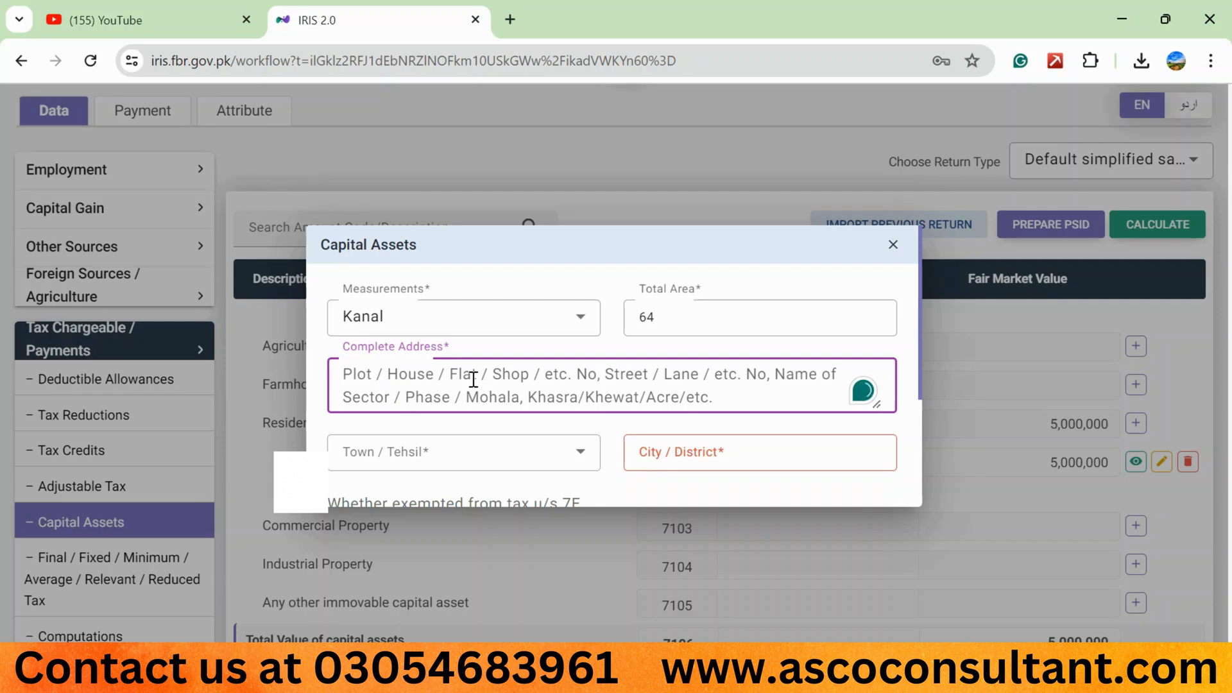
{"action": "type", "text": "ch"}
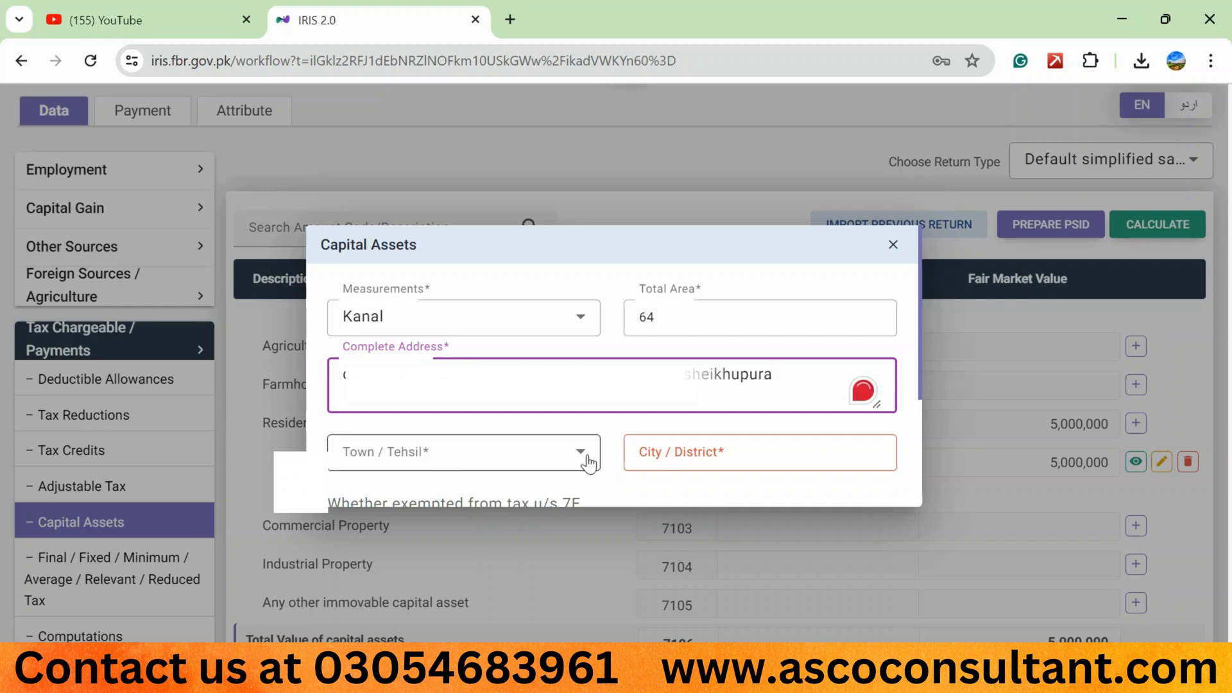
{"action": "left_click", "coordinate": [573, 459]}
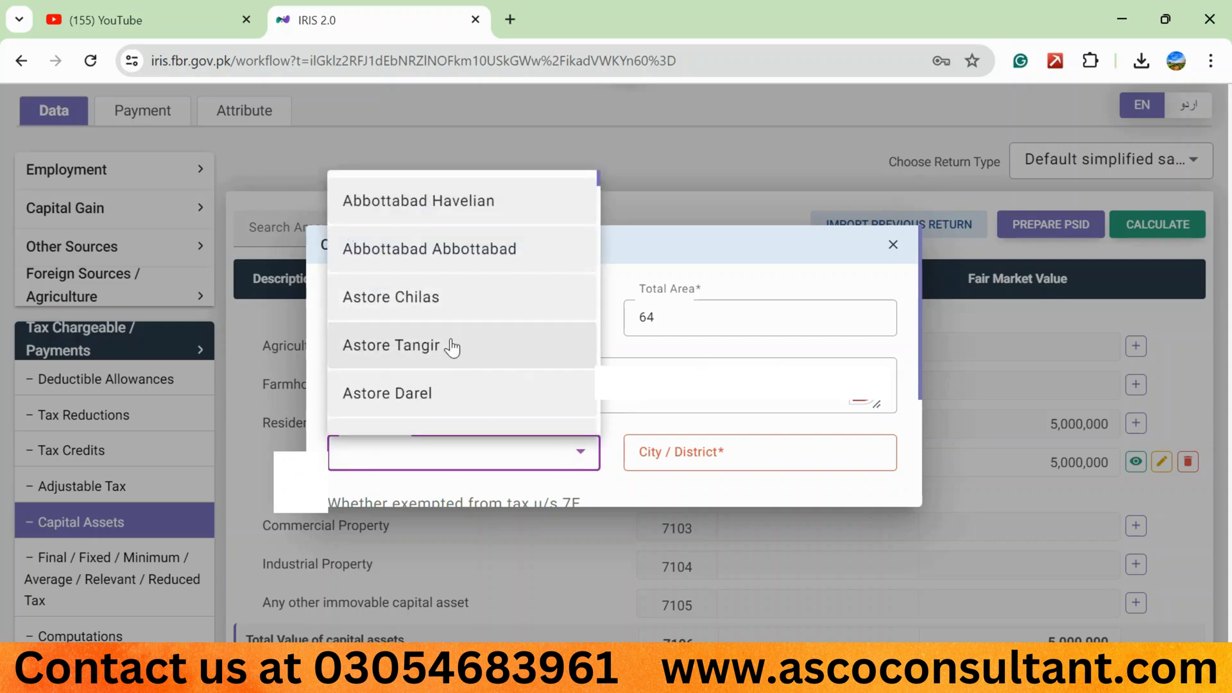
{"action": "scroll", "coordinate": [454, 344], "scroll_direction": "down", "scroll_amount": 3}
{"action": "scroll", "coordinate": [453, 348], "scroll_direction": "down", "scroll_amount": 4}
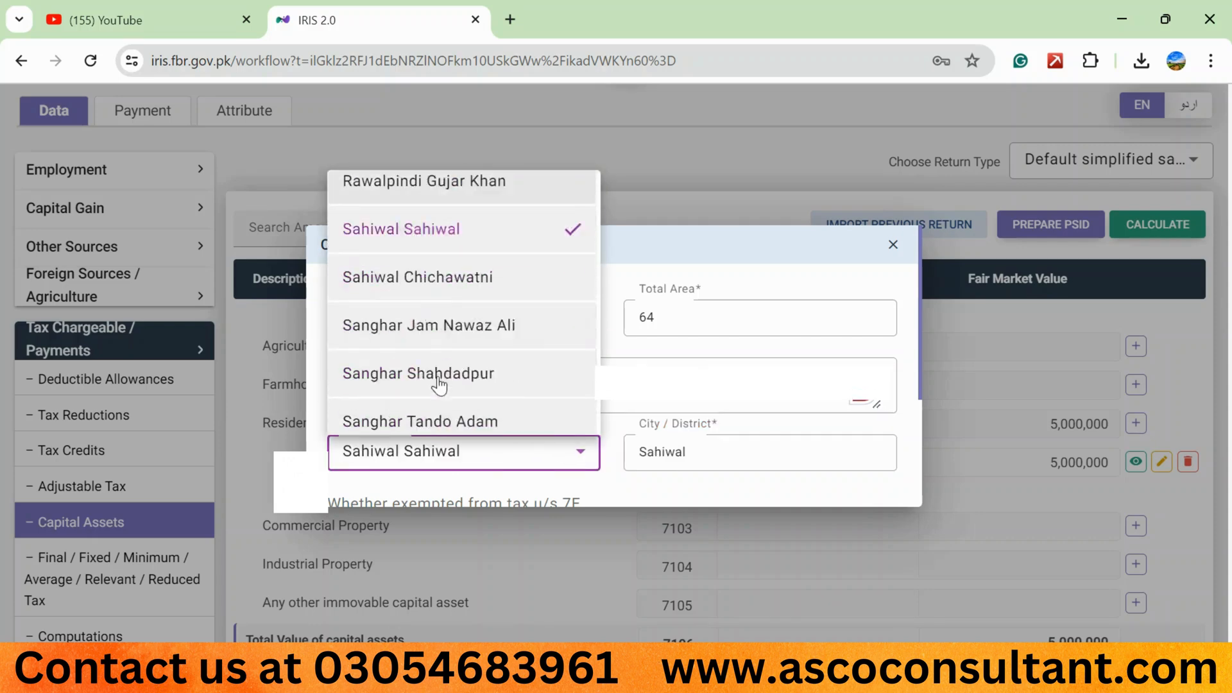
{"action": "scroll", "coordinate": [440, 385], "scroll_direction": "down", "scroll_amount": 1}
{"action": "scroll", "coordinate": [438, 385], "scroll_direction": "down", "scroll_amount": 6}
{"action": "scroll", "coordinate": [439, 385], "scroll_direction": "up", "scroll_amount": 3}
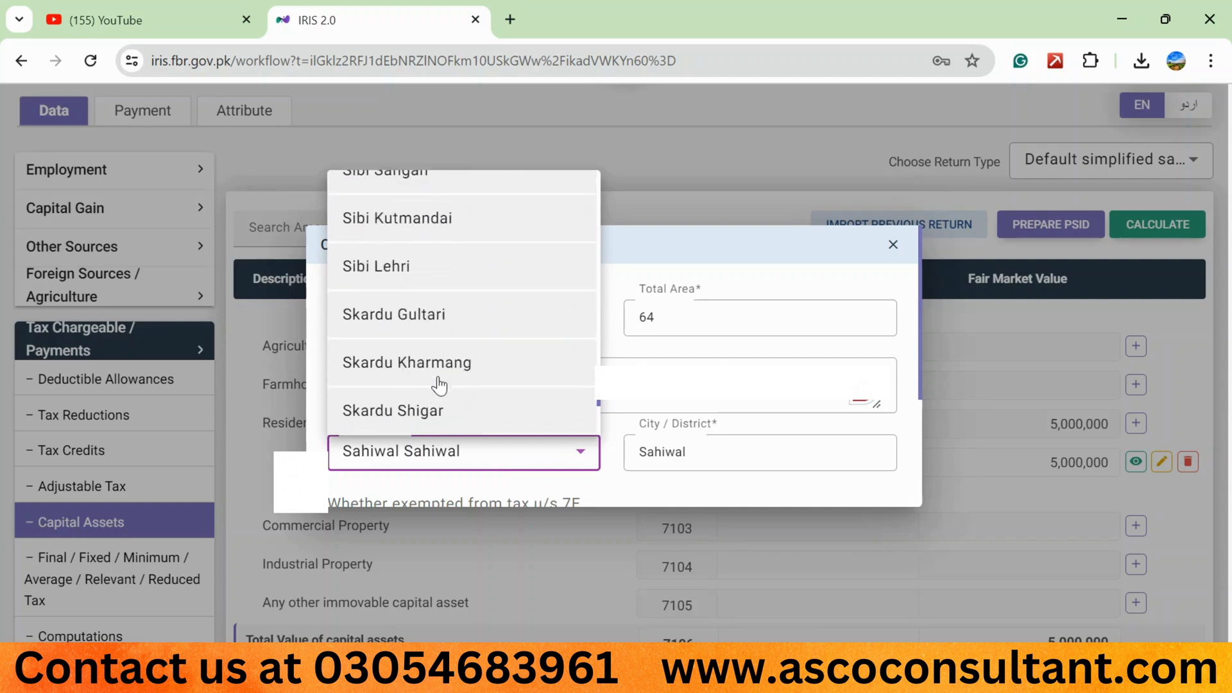
{"action": "scroll", "coordinate": [439, 384], "scroll_direction": "up", "scroll_amount": 6}
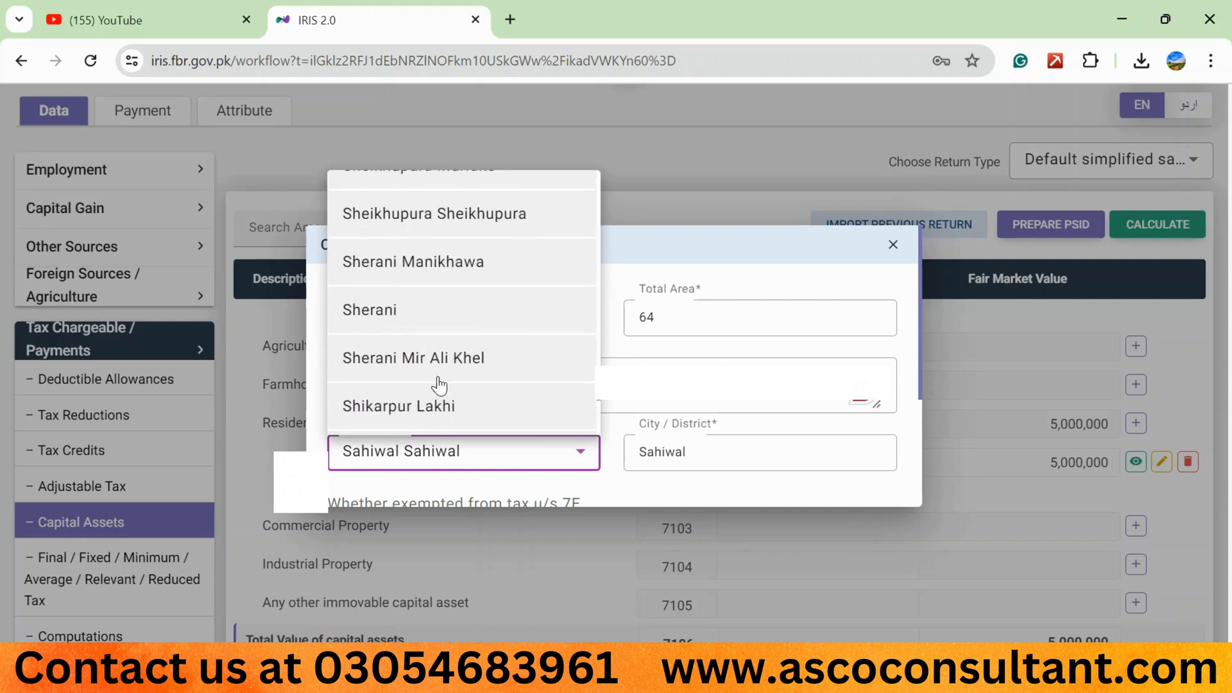
{"action": "scroll", "coordinate": [438, 385], "scroll_direction": "up", "scroll_amount": 1}
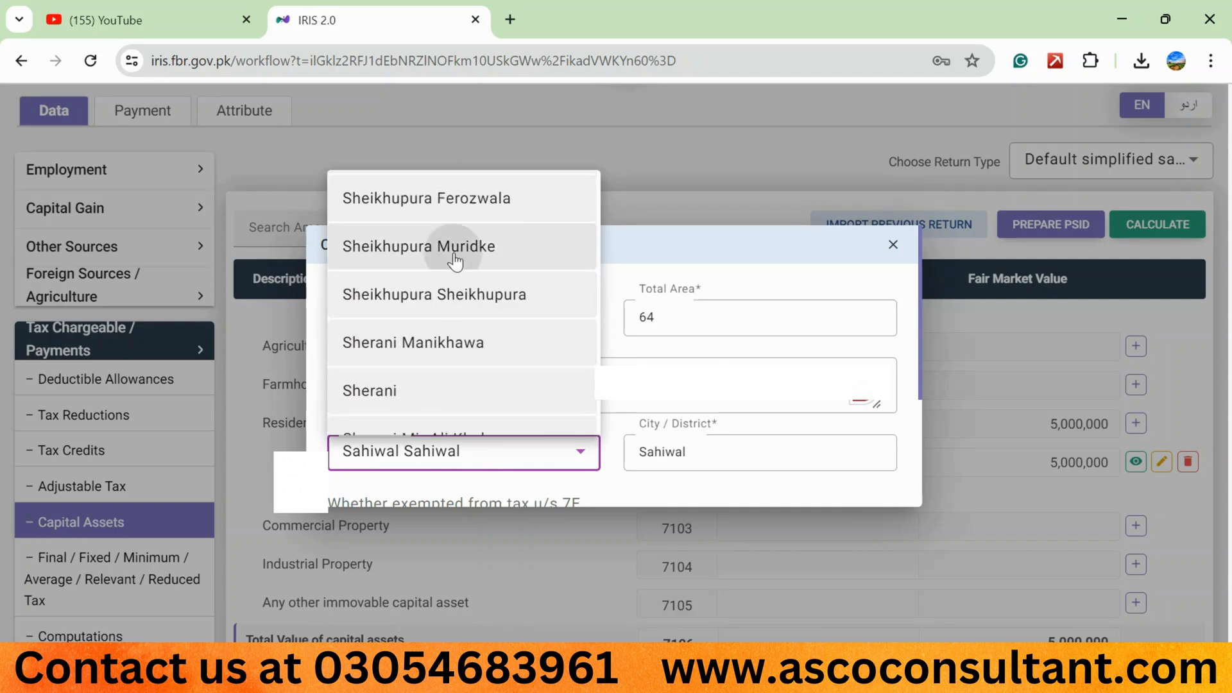
{"action": "left_click", "coordinate": [473, 241]}
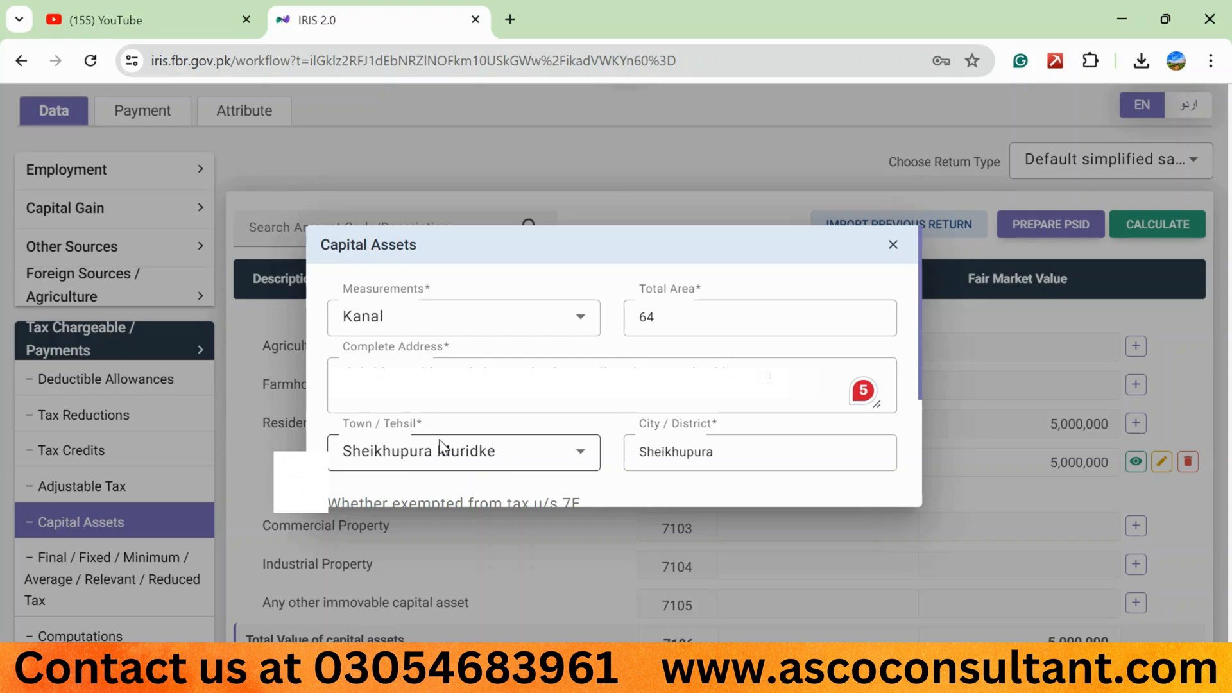
{"action": "left_click", "coordinate": [455, 456]}
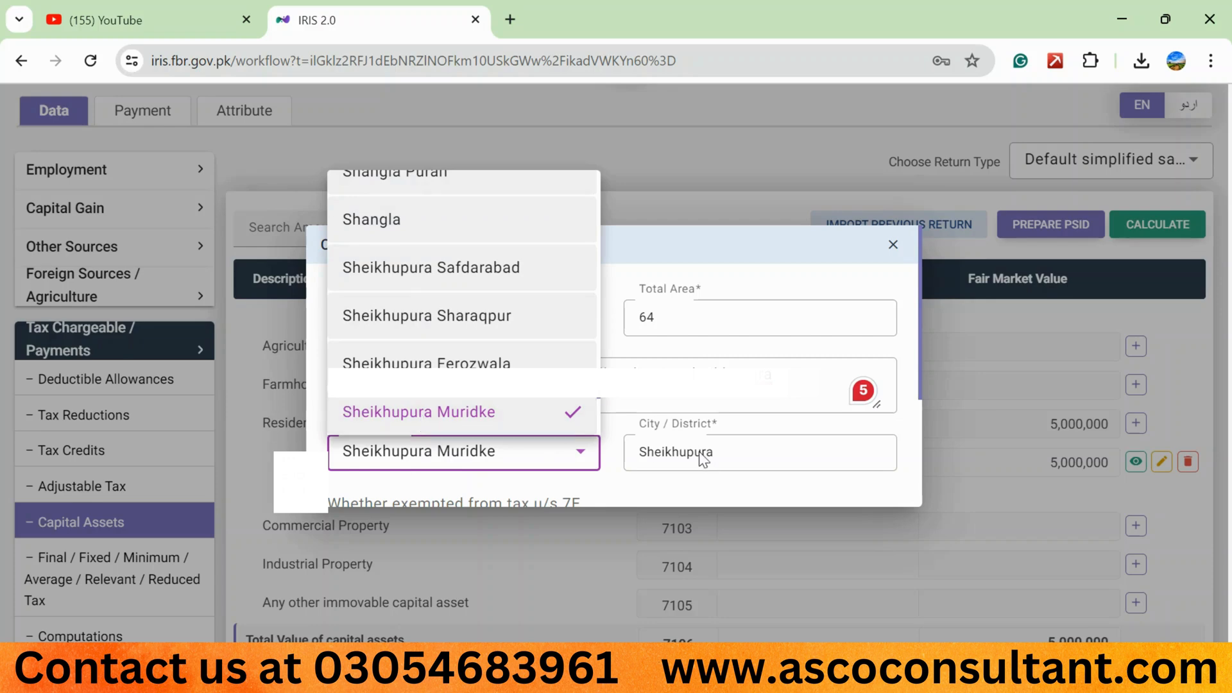
{"action": "left_click", "coordinate": [624, 416]}
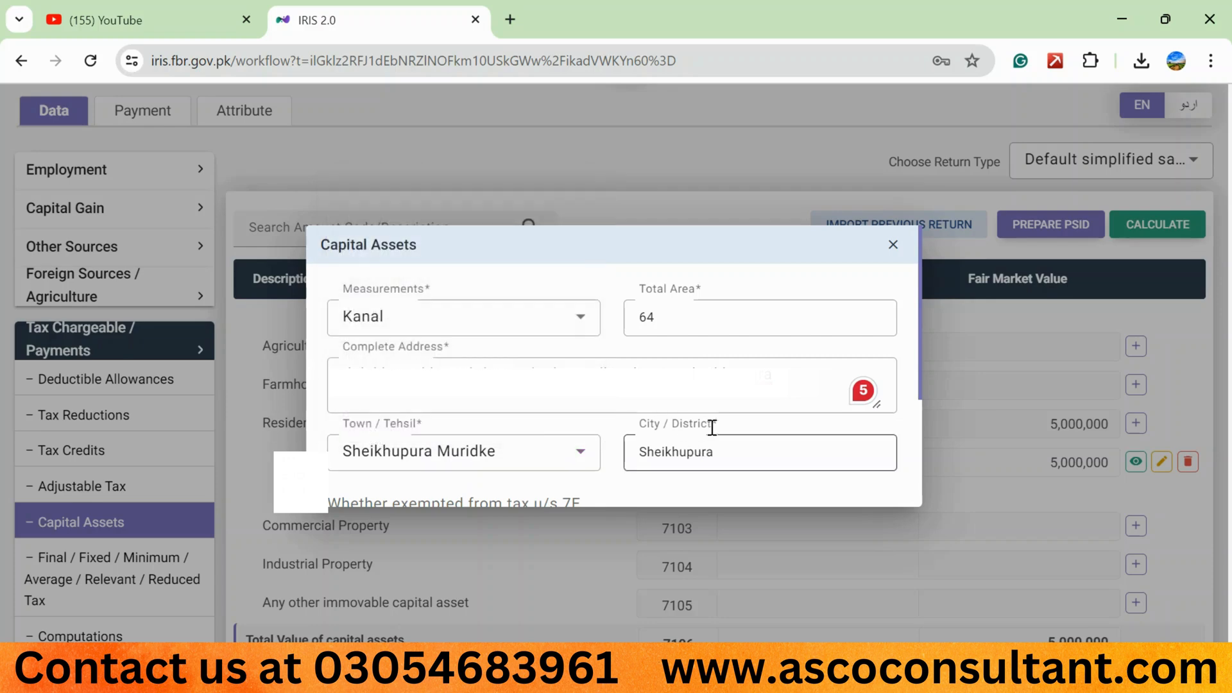
- Mark the property exempt u/s 7E as self-owned agriculture land where agriculture activity is carried out, set it as not constructed, and submit the entry
{"action": "scroll", "coordinate": [368, 392], "scroll_direction": "down", "scroll_amount": 2}
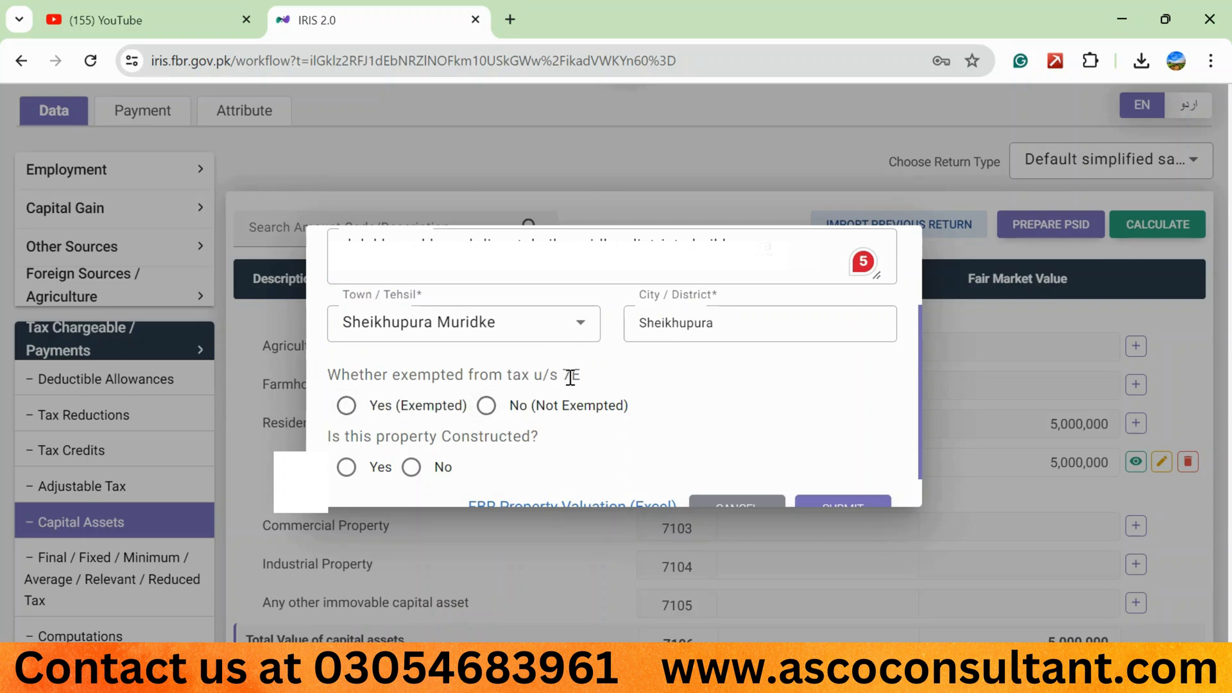
{"action": "left_click", "coordinate": [332, 416]}
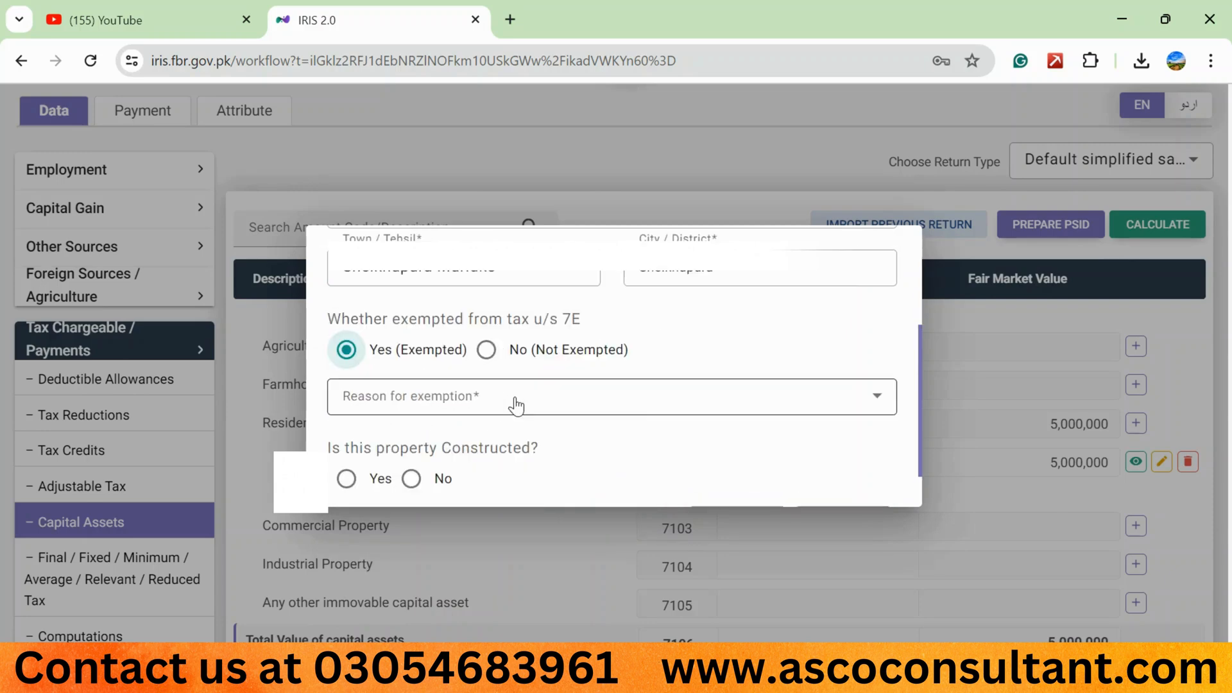
{"action": "left_click", "coordinate": [860, 397]}
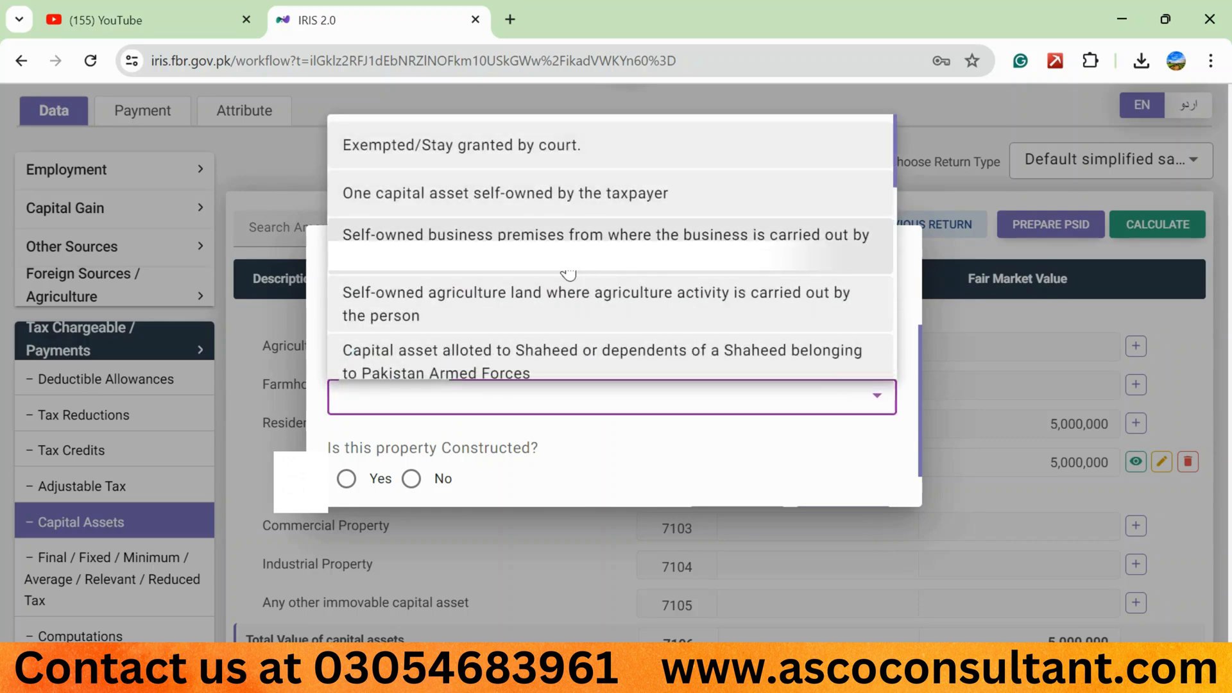
{"action": "left_click", "coordinate": [456, 308]}
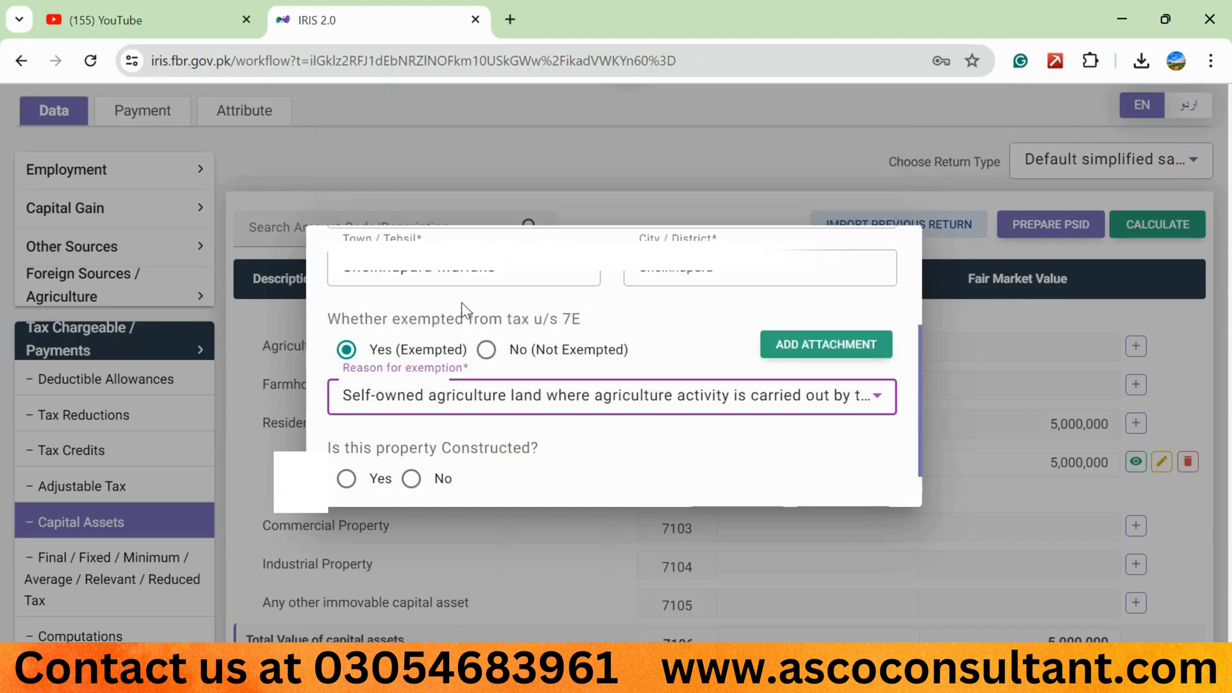
{"action": "scroll", "coordinate": [506, 349], "scroll_direction": "down", "scroll_amount": 1}
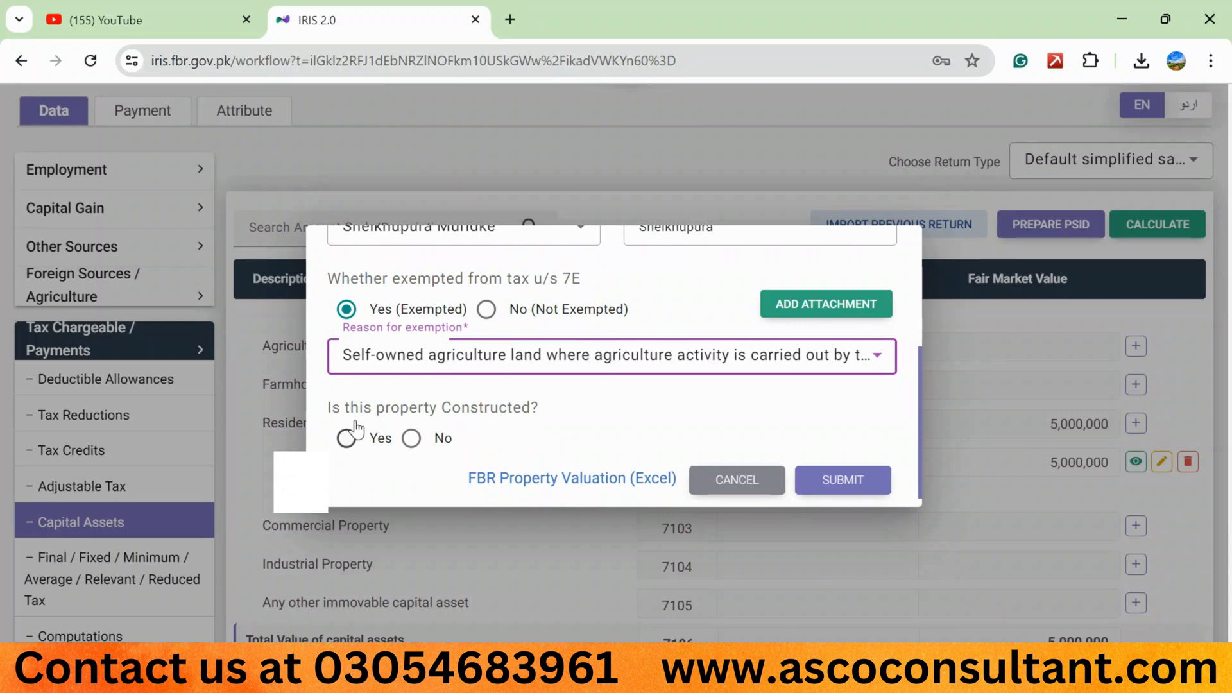
{"action": "left_click", "coordinate": [416, 438]}
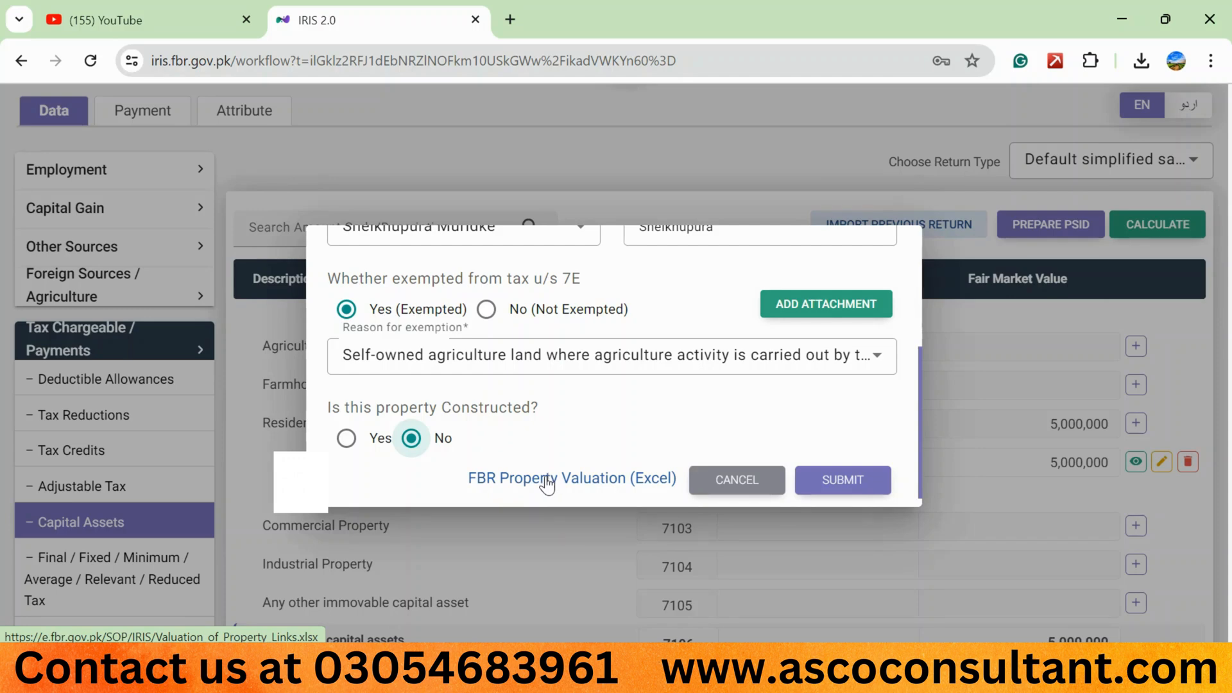
{"action": "left_click", "coordinate": [837, 480]}
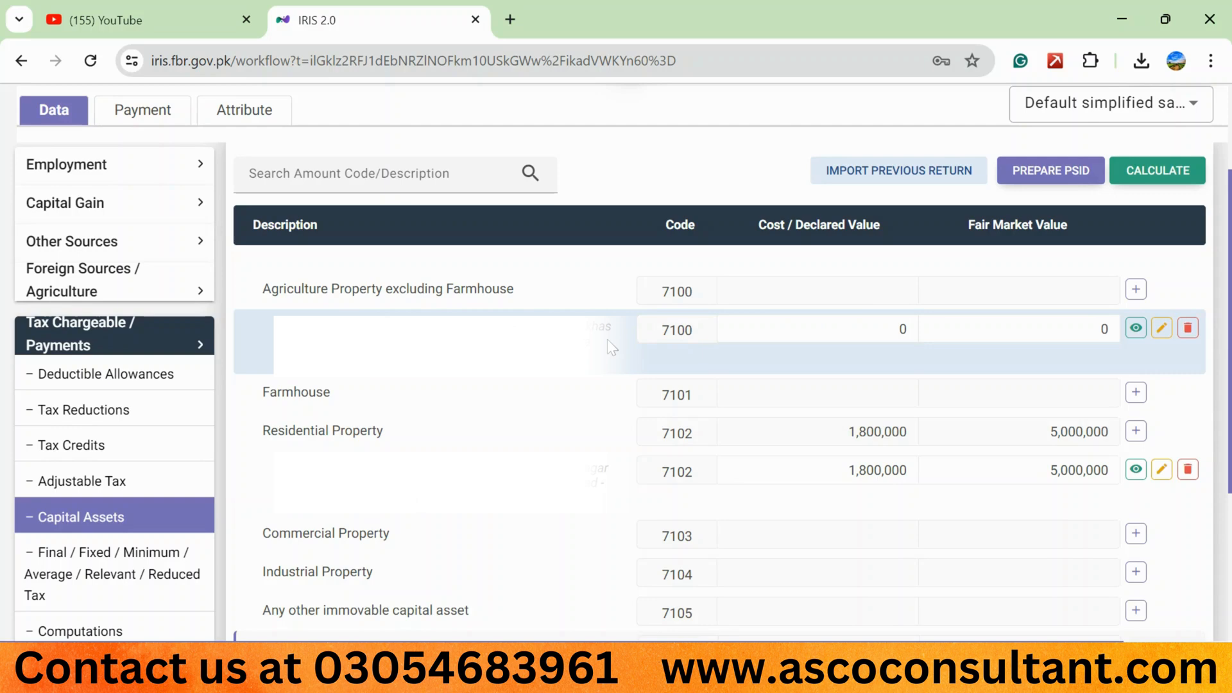
- Set the agricultural property's Cost / Declared Value to 2,500,000, recalculate, and enter 3,000,000 as its Fair Market Value
{"action": "left_click_drag", "start_coordinate": [278, 468], "coordinate": [449, 509]}
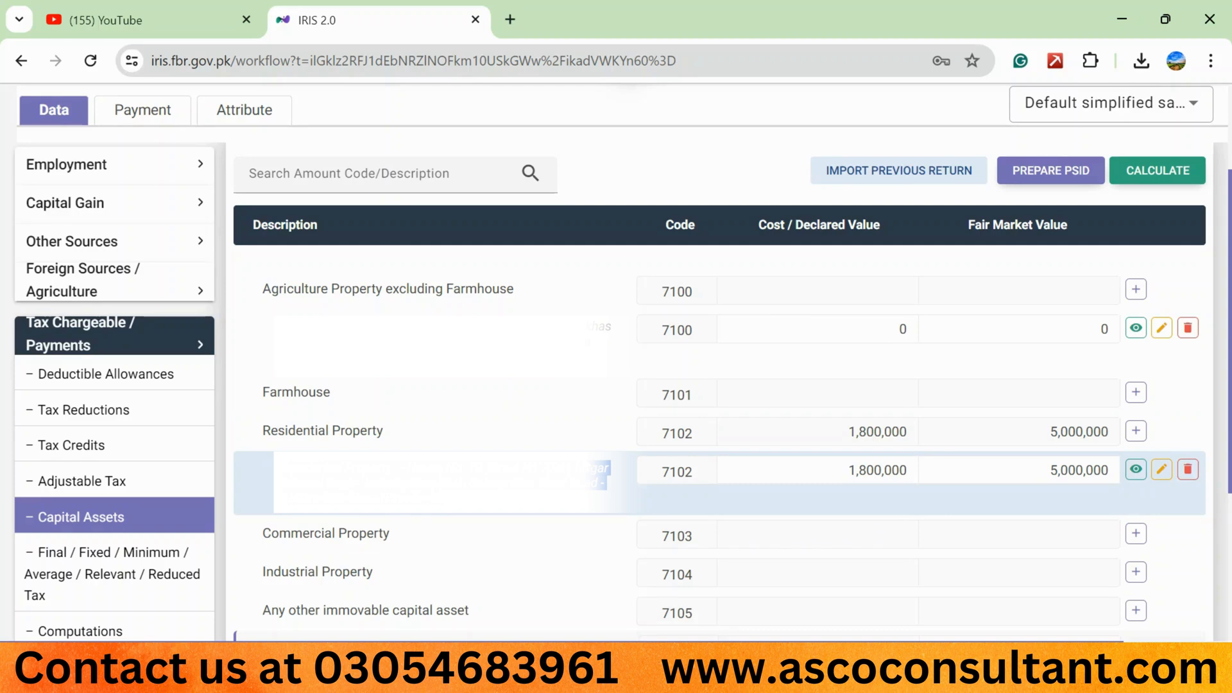
{"action": "left_click", "coordinate": [825, 334]}
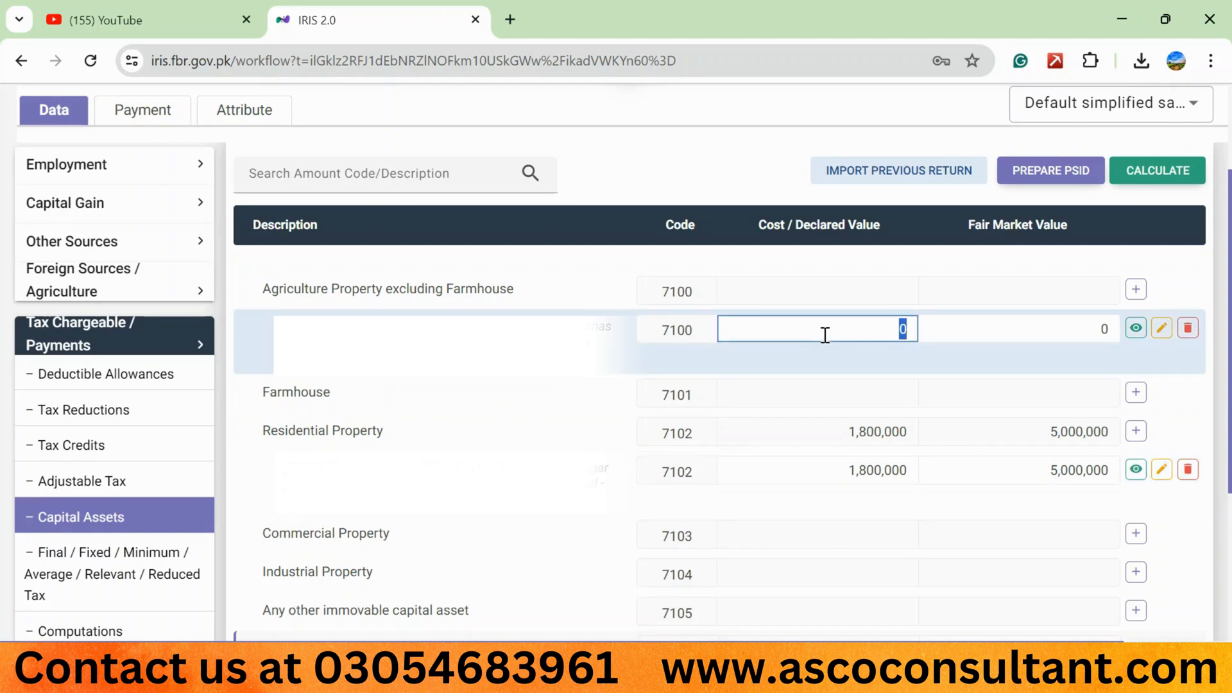
{"action": "type", "text": "2500000"}
{"action": "left_click", "coordinate": [1142, 171]}
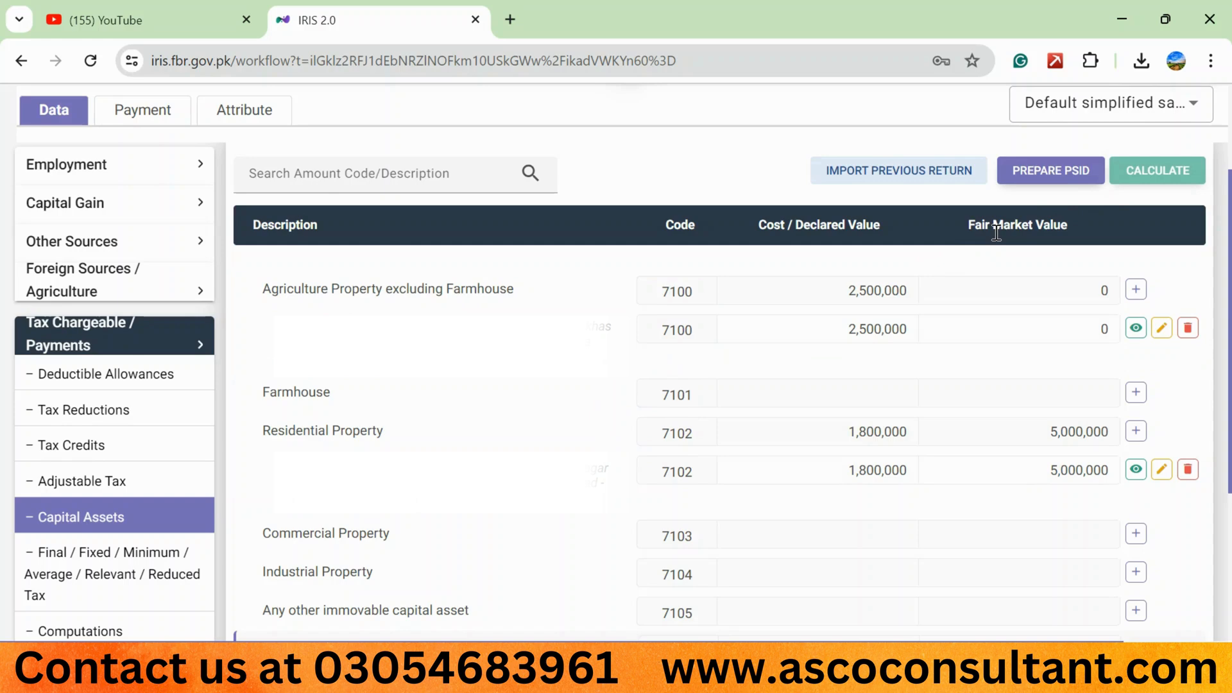
{"action": "double_click", "coordinate": [1073, 333]}
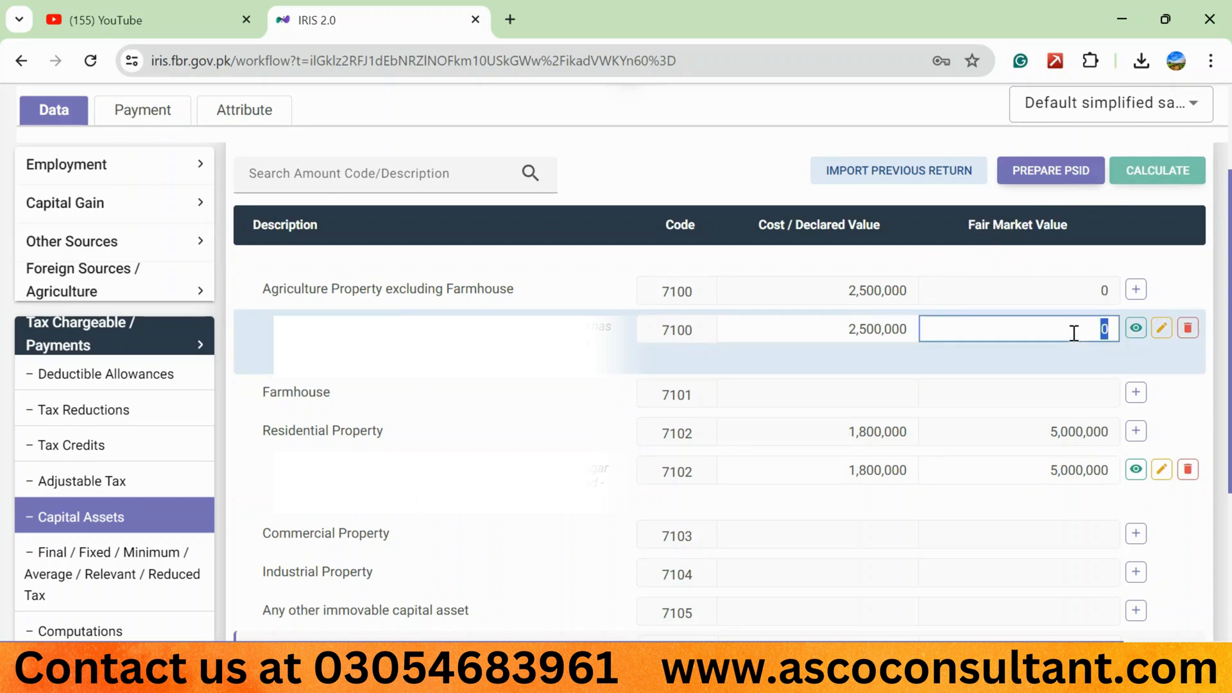
{"action": "type", "text": "3000000"}
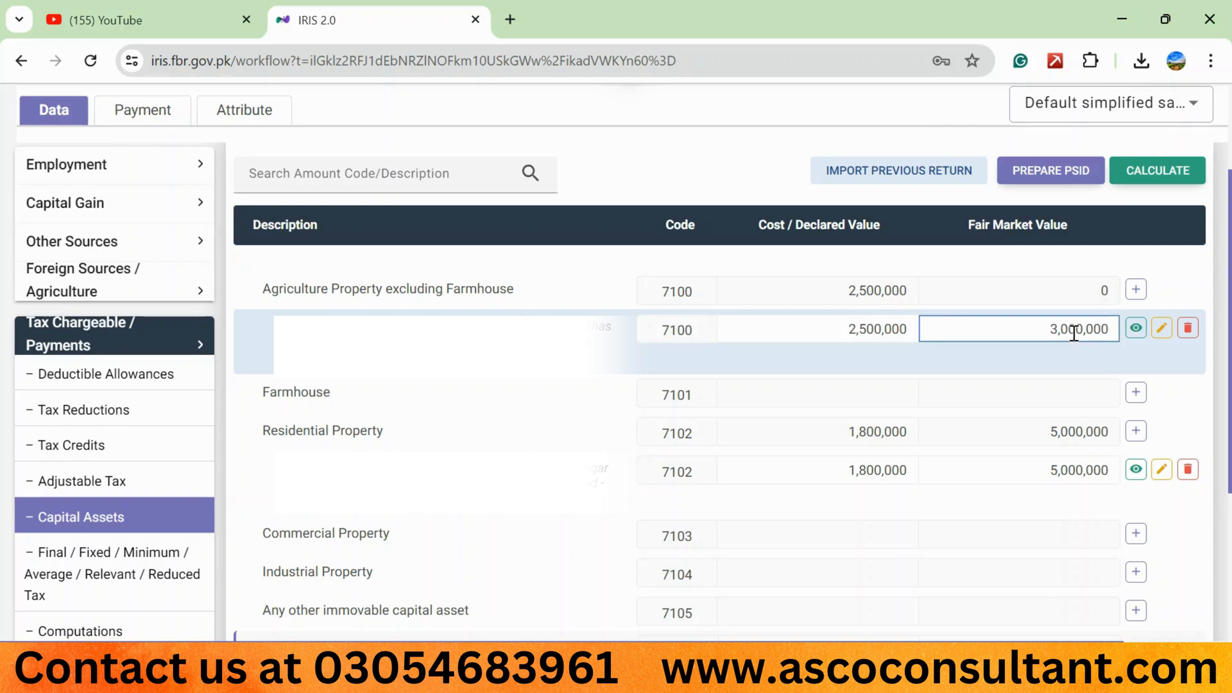
- Recalculate the return and start another Residential Property entry under code 7102, measured in Marla with a total area of 5
{"action": "left_click", "coordinate": [1142, 170]}
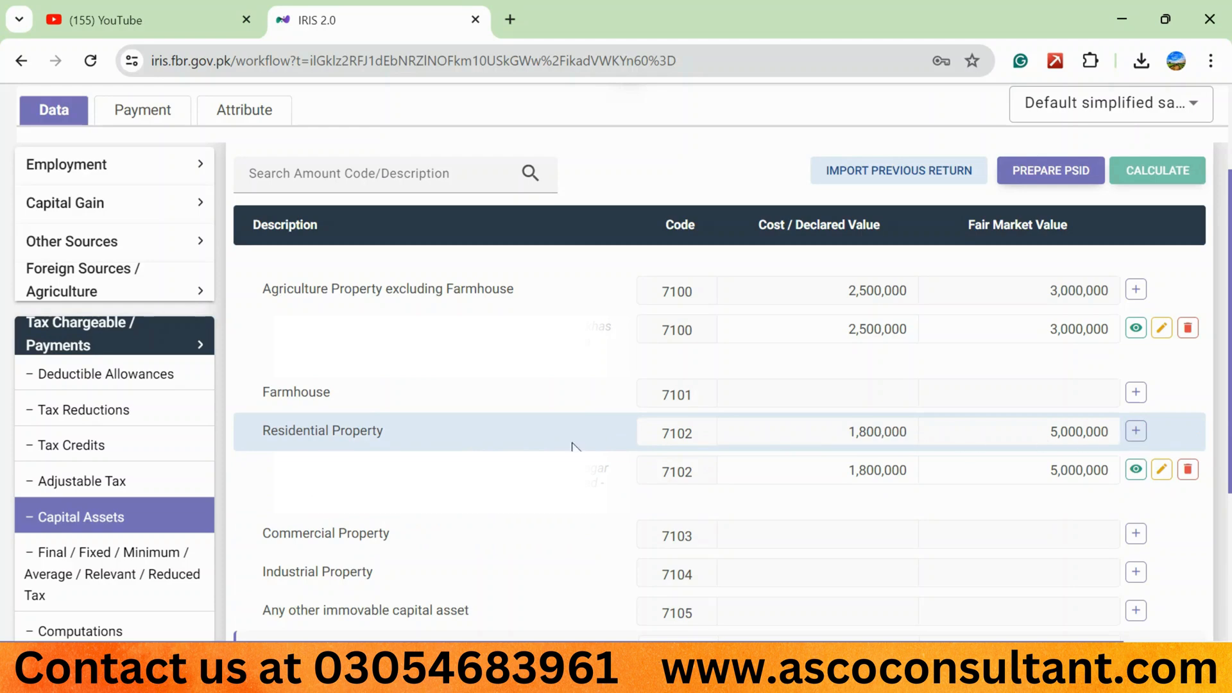
{"action": "left_click", "coordinate": [1135, 431]}
{"action": "left_click", "coordinate": [486, 224]}
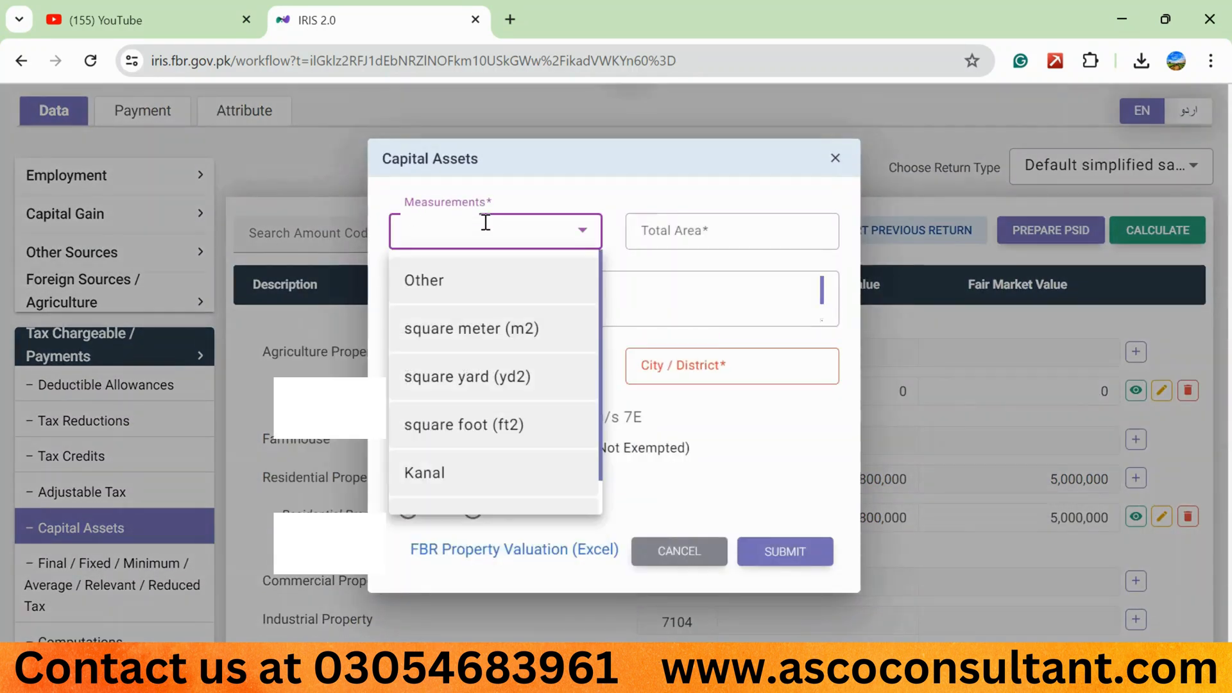
{"action": "scroll", "coordinate": [452, 469], "scroll_direction": "down", "scroll_amount": 1}
{"action": "left_click", "coordinate": [442, 481]}
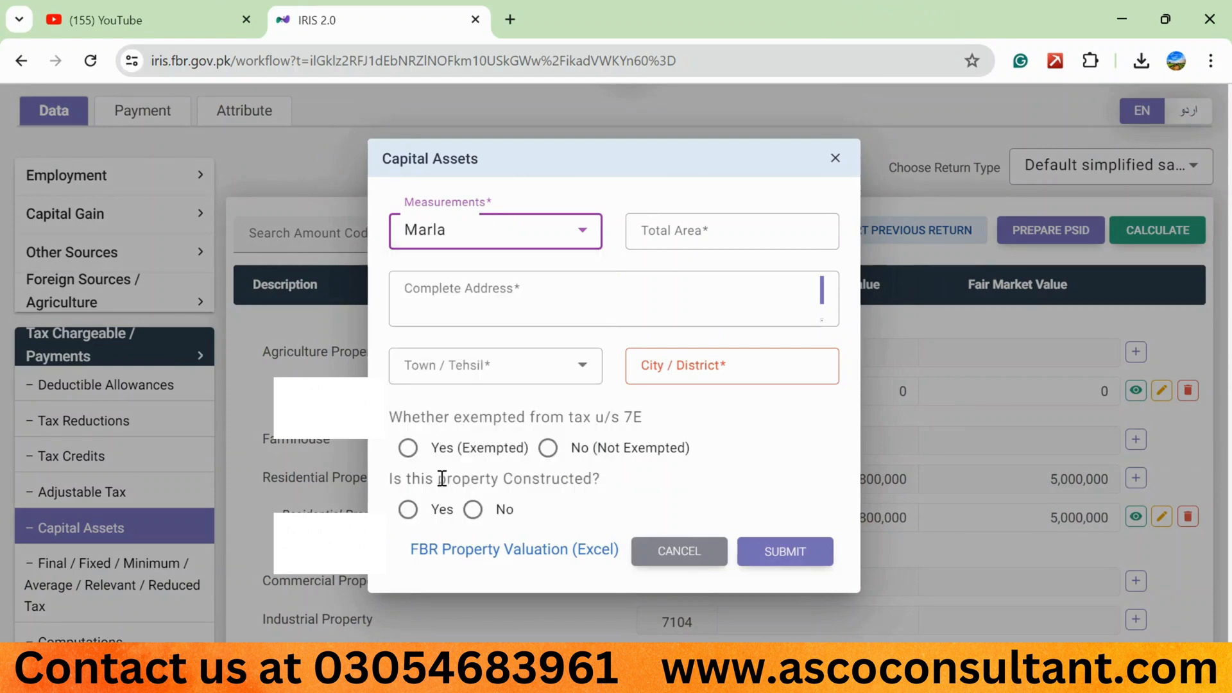
{"action": "left_click", "coordinate": [672, 236]}
{"action": "type", "text": "5"}
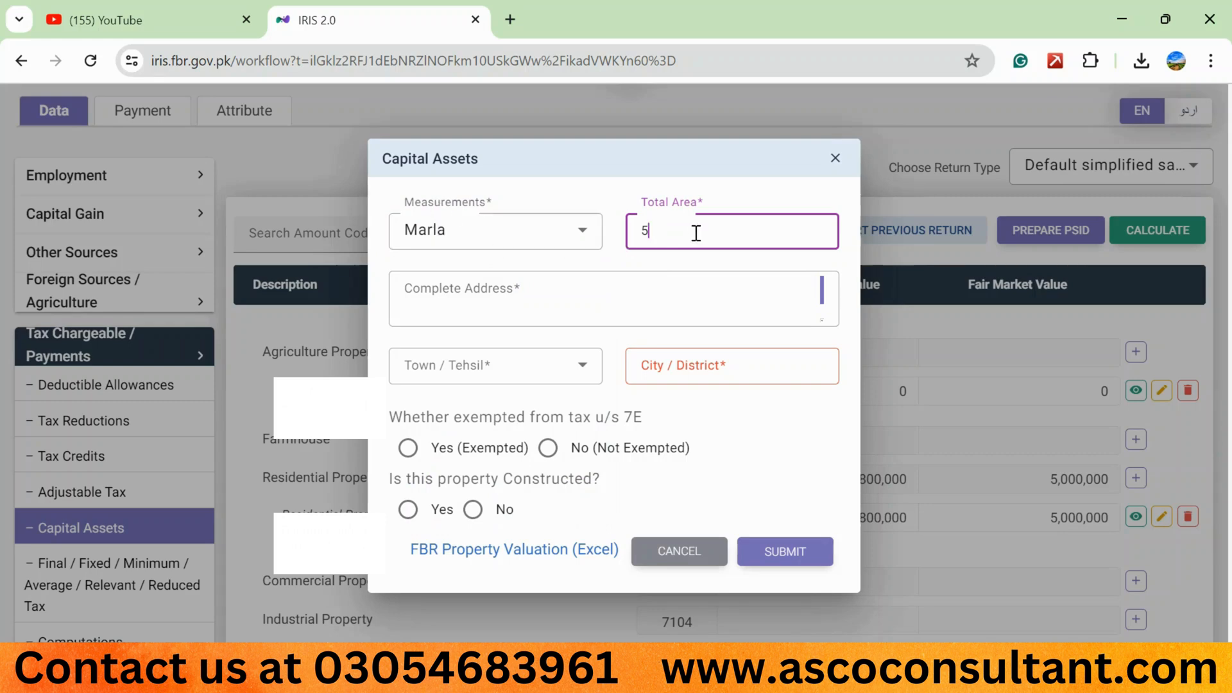
- Fill in the residential property's complete address and set its Town / Tehsil to Lahore
{"action": "left_click", "coordinate": [467, 288]}
{"action": "type", "text": "hou"}
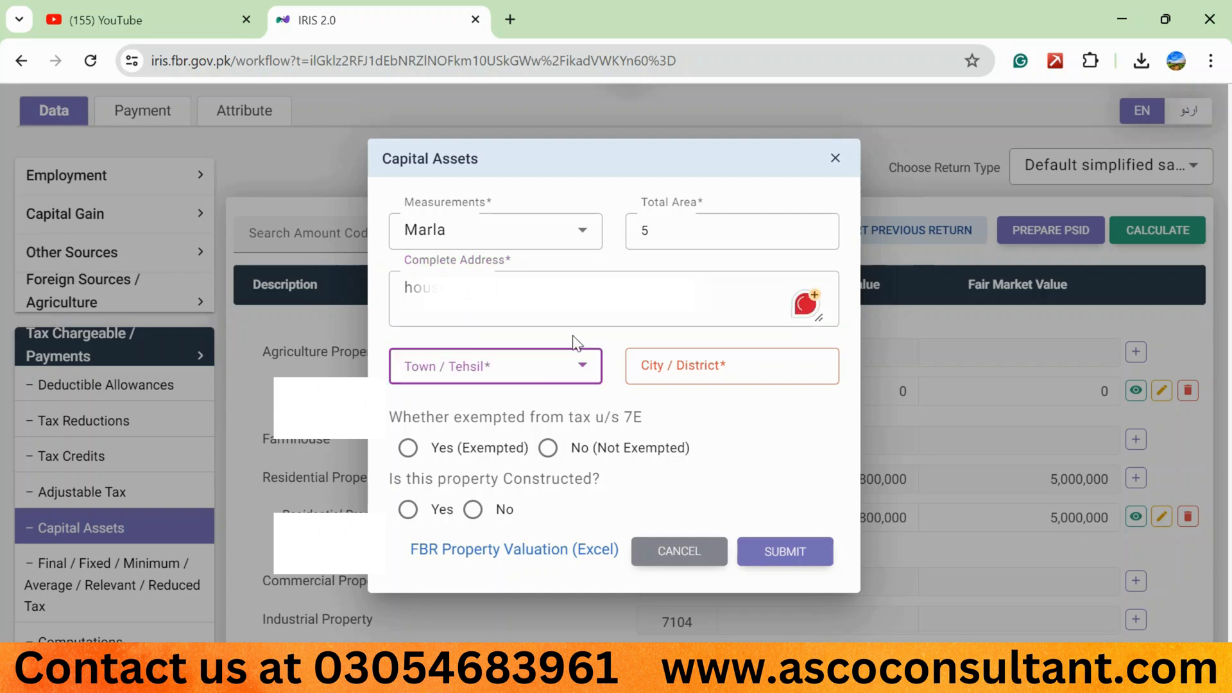
{"action": "key", "text": "Tab"}
{"action": "left_click", "coordinate": [529, 372]}
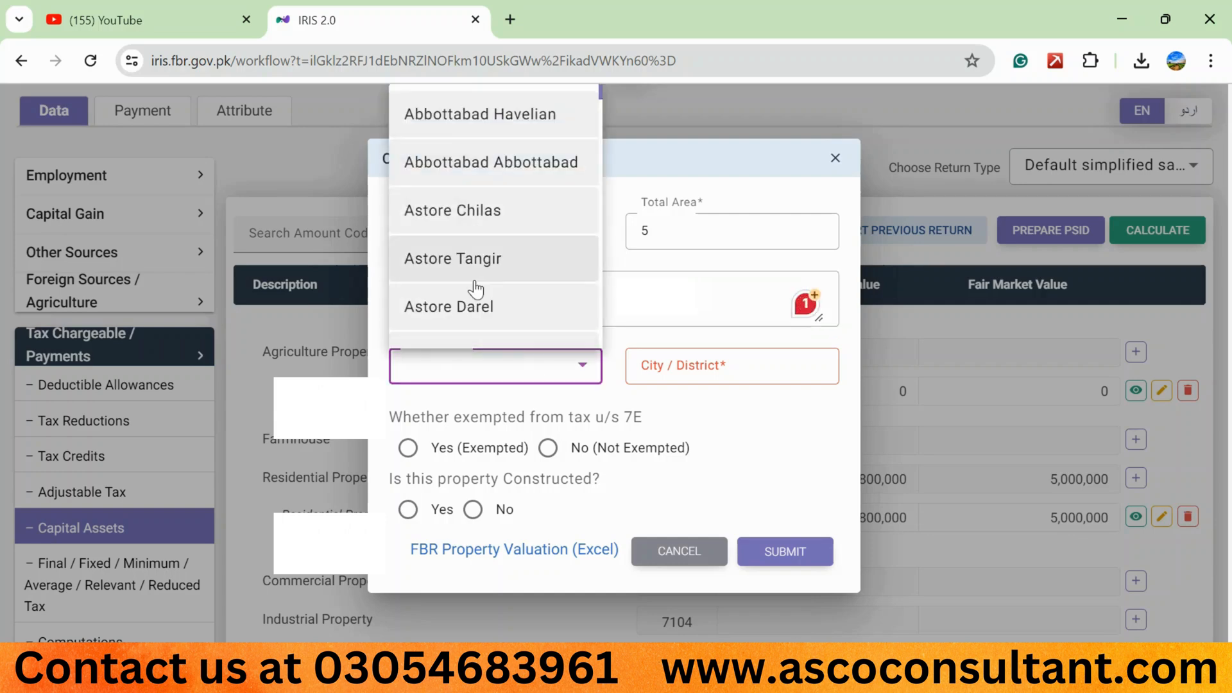
{"action": "scroll", "coordinate": [474, 289], "scroll_direction": "down", "scroll_amount": 10}
{"action": "scroll", "coordinate": [475, 290], "scroll_direction": "down", "scroll_amount": 1}
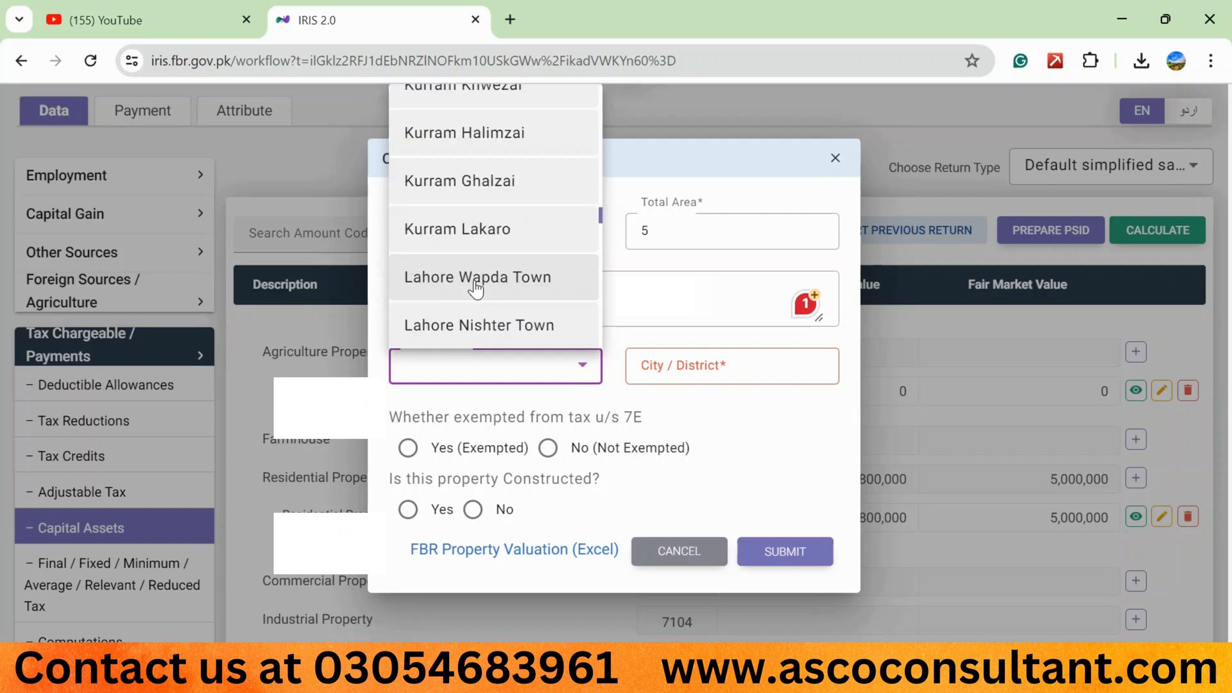
{"action": "scroll", "coordinate": [475, 290], "scroll_direction": "down", "scroll_amount": 5}
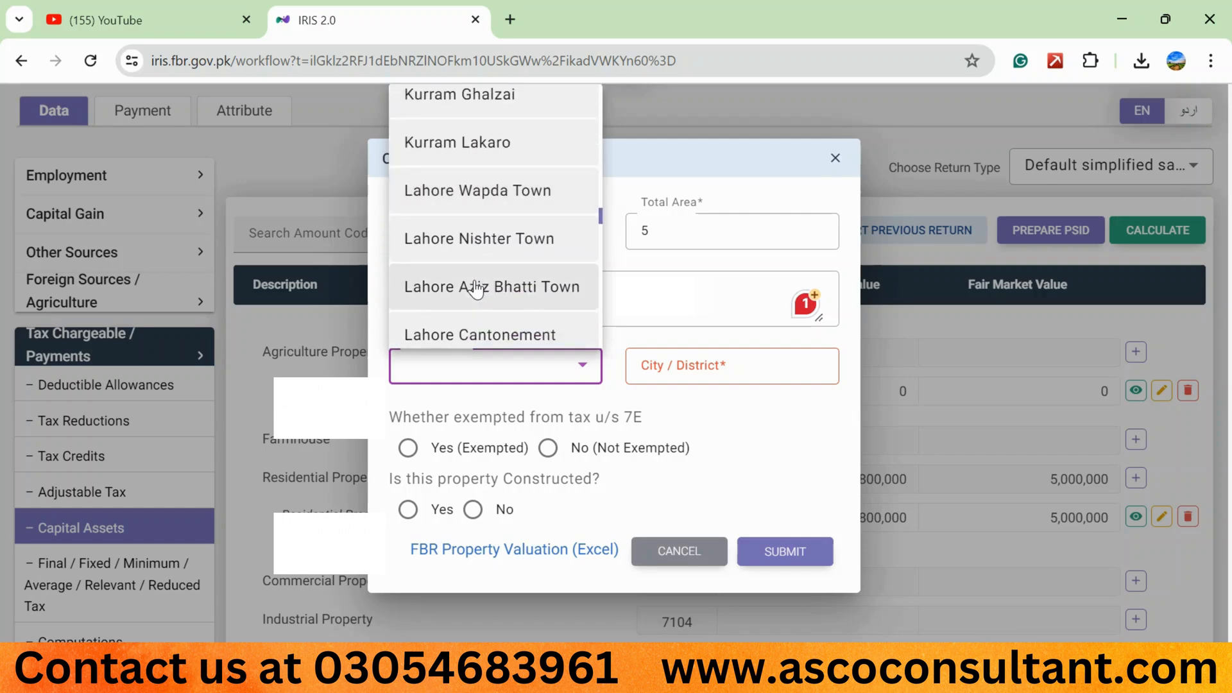
{"action": "scroll", "coordinate": [475, 289], "scroll_direction": "down", "scroll_amount": 2}
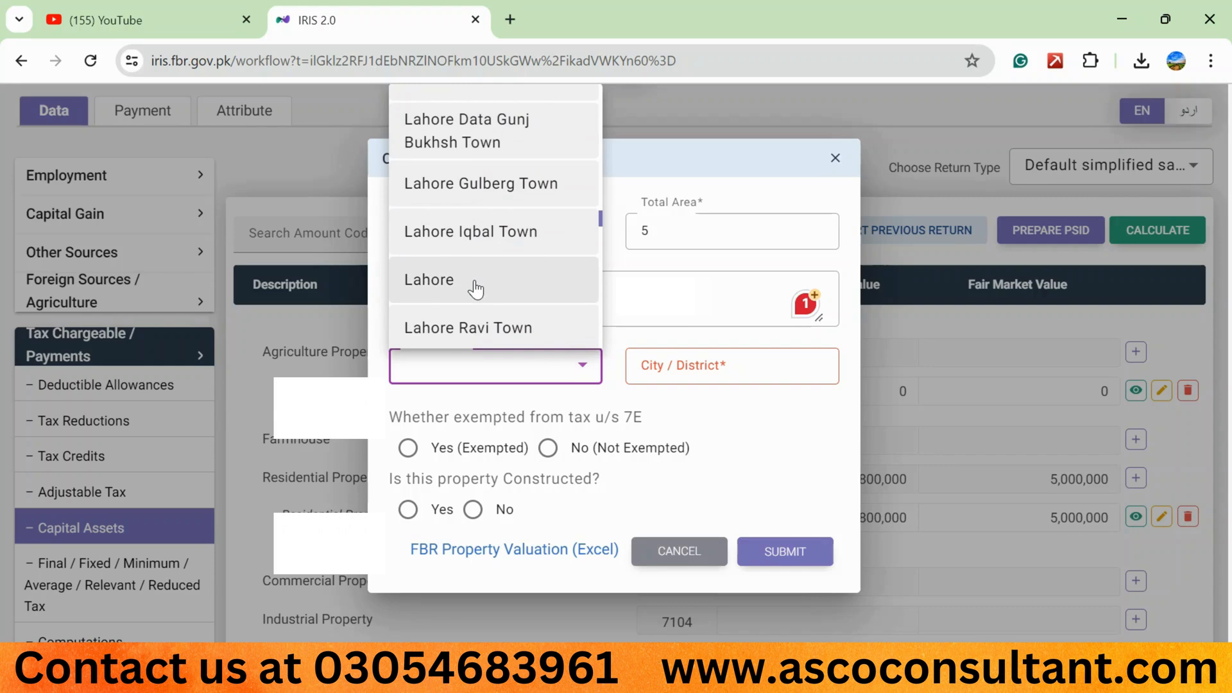
{"action": "left_click", "coordinate": [462, 280]}
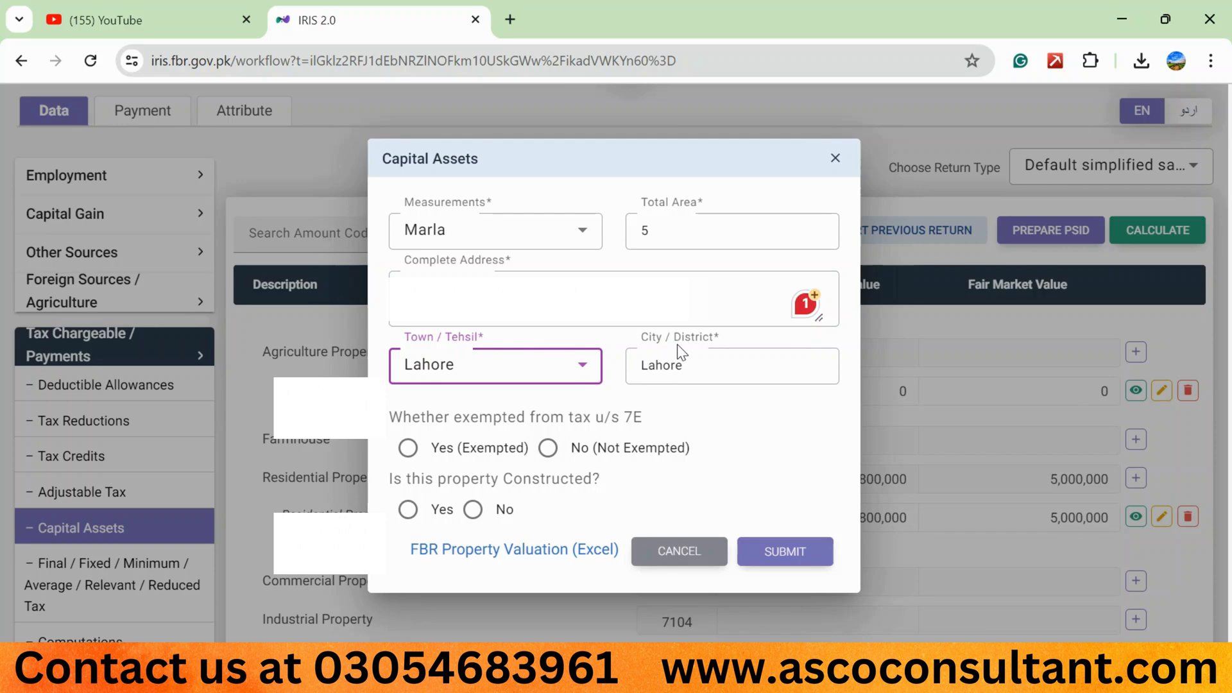
{"action": "left_click", "coordinate": [572, 367]}
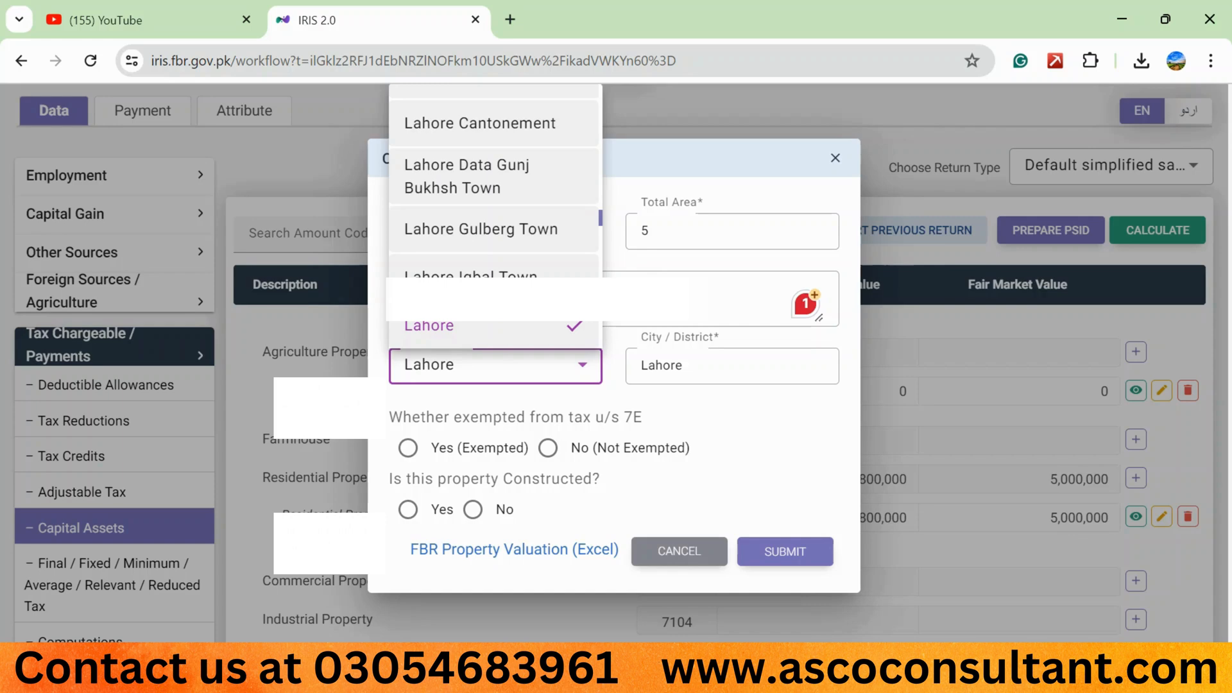
{"action": "left_click", "coordinate": [632, 302]}
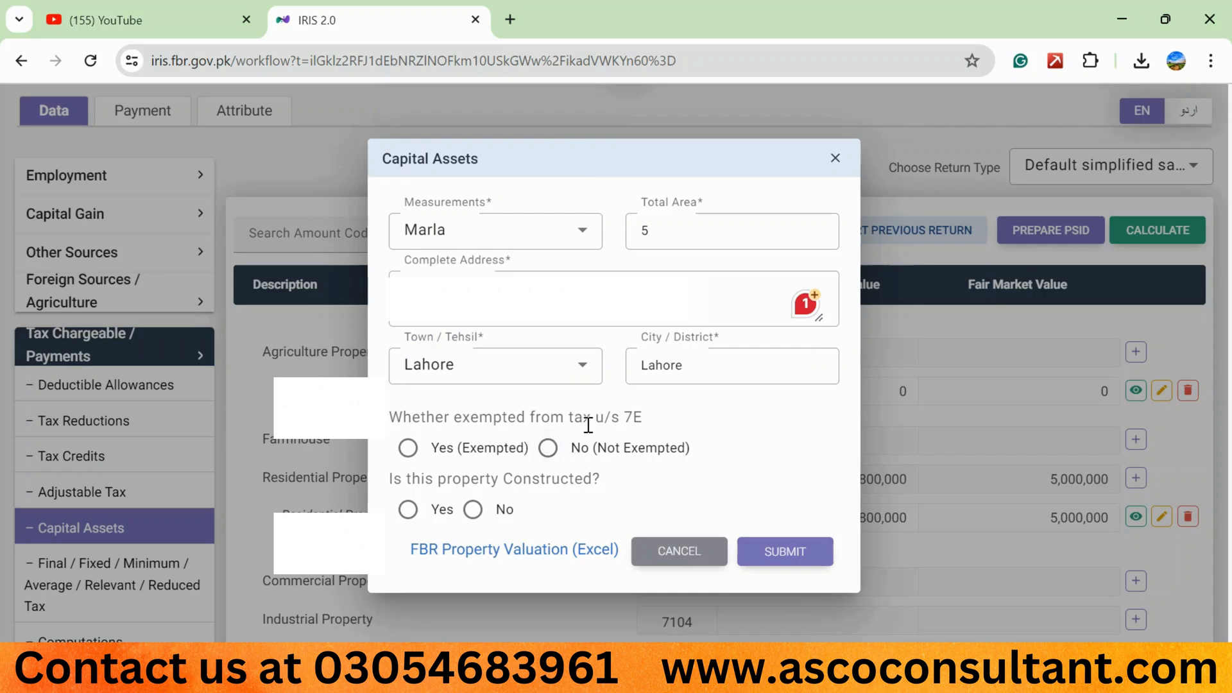
- Mark the residential property not exempt u/s 7E, set it as constructed with a covered area of 5, and submit the entry
{"action": "left_click", "coordinate": [547, 447]}
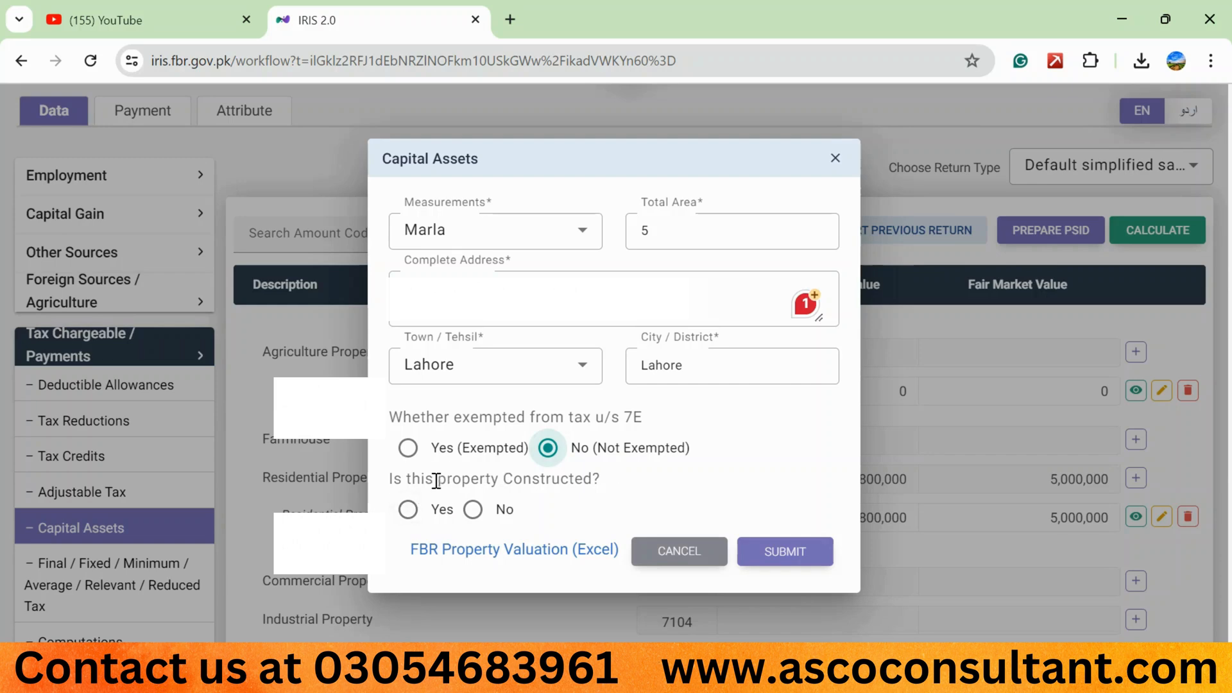
{"action": "left_click", "coordinate": [408, 510]}
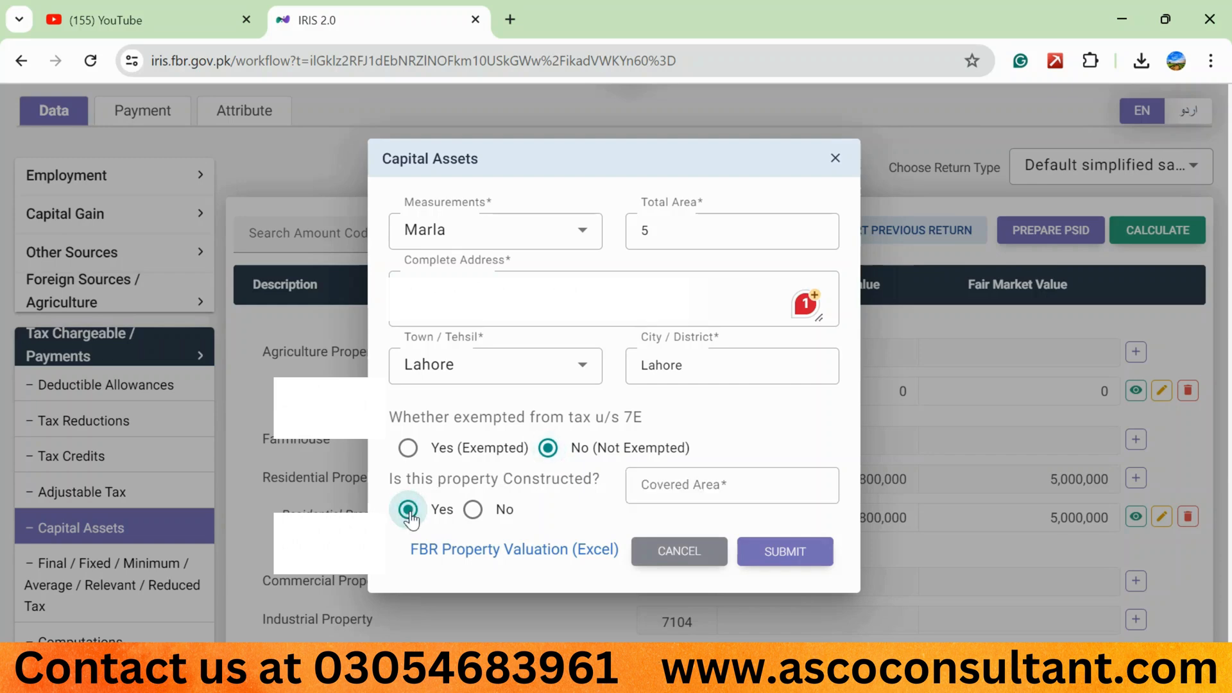
{"action": "left_click", "coordinate": [708, 480]}
{"action": "type", "text": "5"}
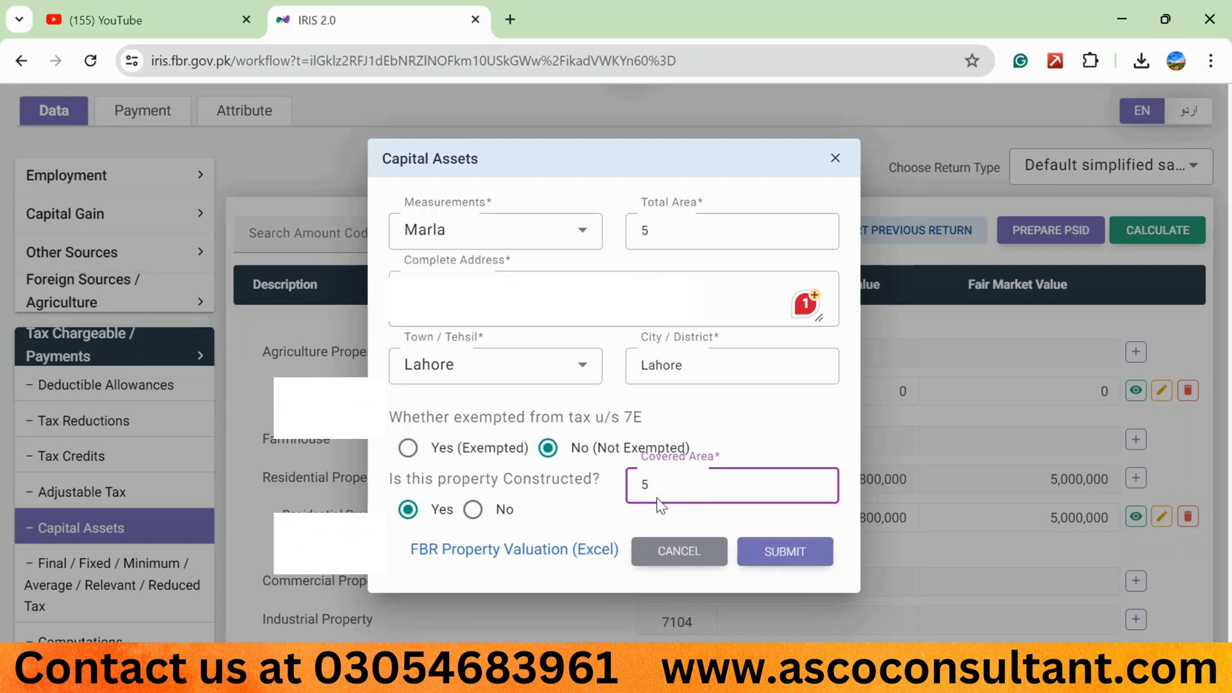
{"action": "left_click", "coordinate": [796, 552]}
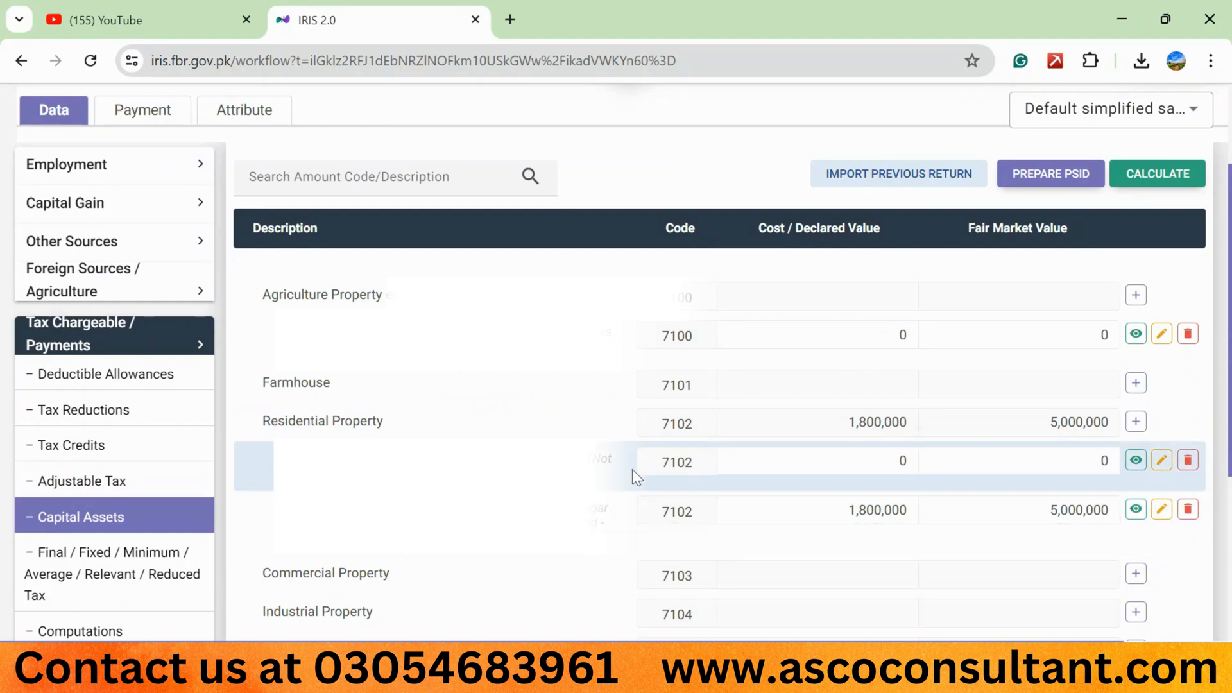
- Try to enter a Cost / Declared Value for the newly added residential property
{"action": "left_click", "coordinate": [893, 462]}
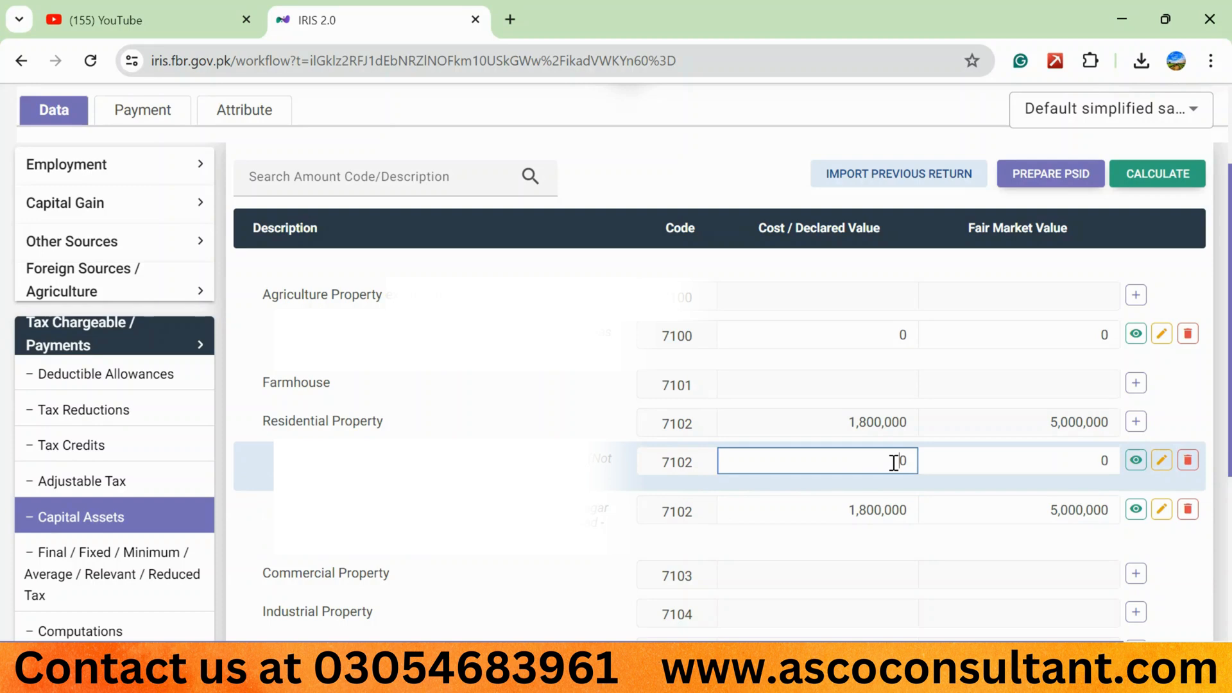
{"action": "double_click", "coordinate": [894, 462]}
{"action": "type", "text": "5000"}
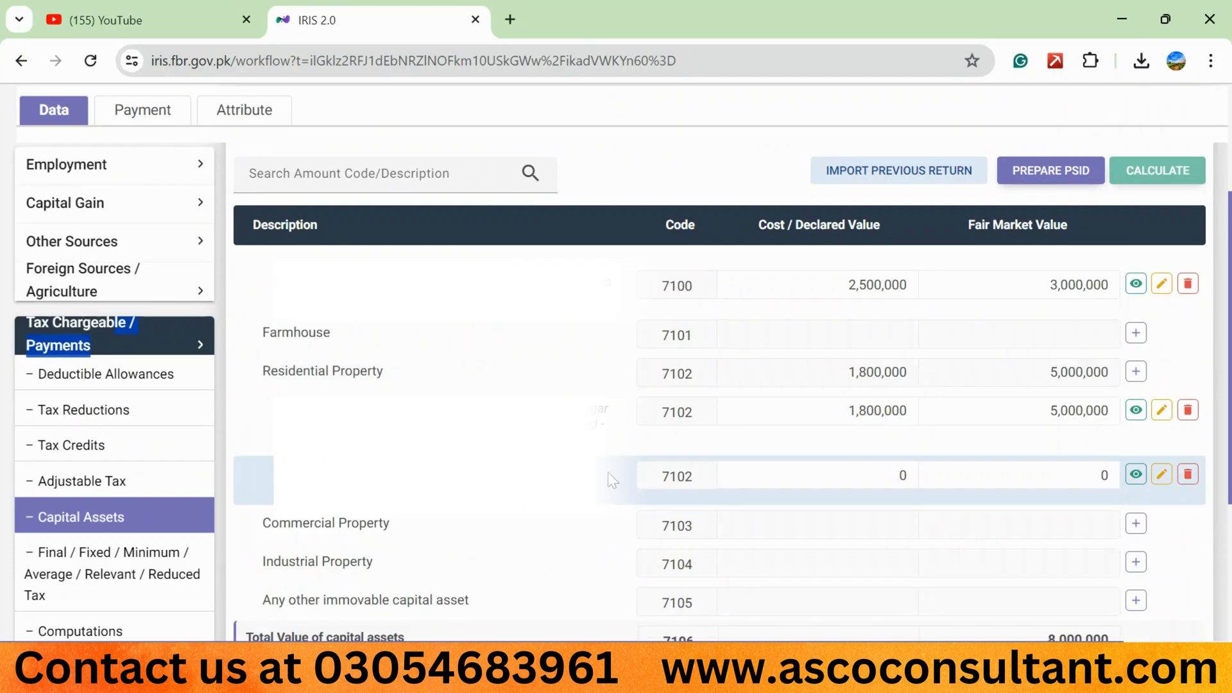
- Open Personal Assets / Liabilities in the 116 - Wealth Statement and examine the property description under code 7002
{"action": "scroll", "coordinate": [187, 348], "scroll_direction": "down", "scroll_amount": 1}
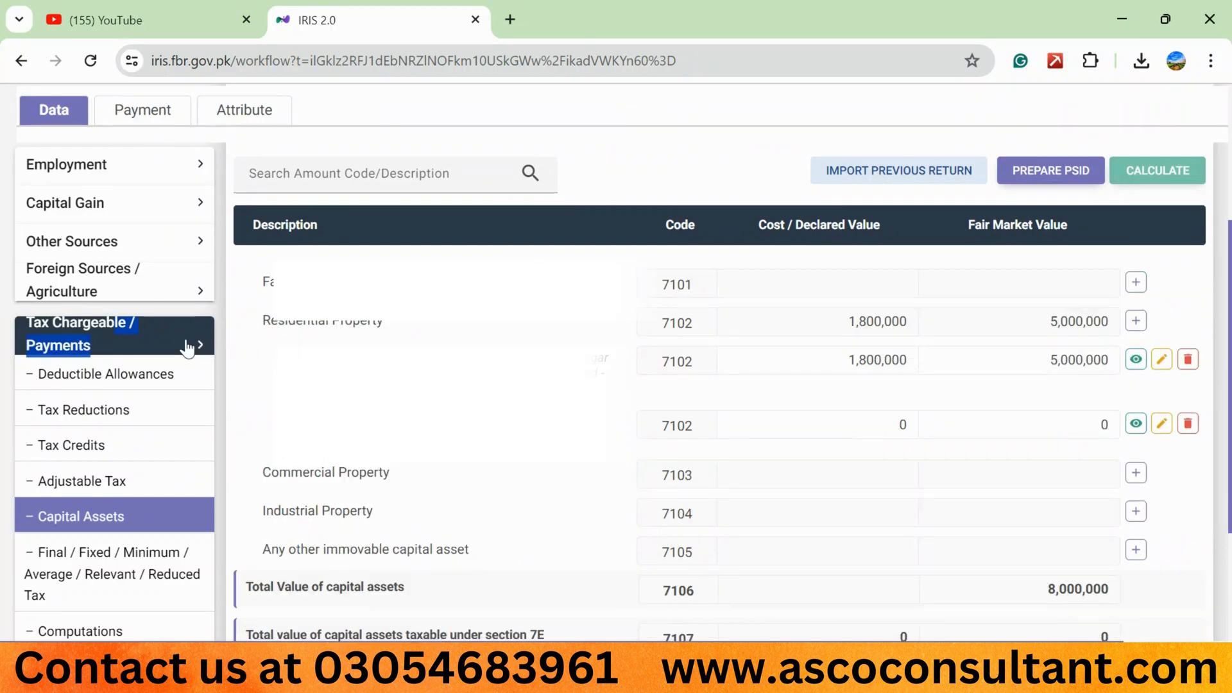
{"action": "left_click", "coordinate": [187, 348]}
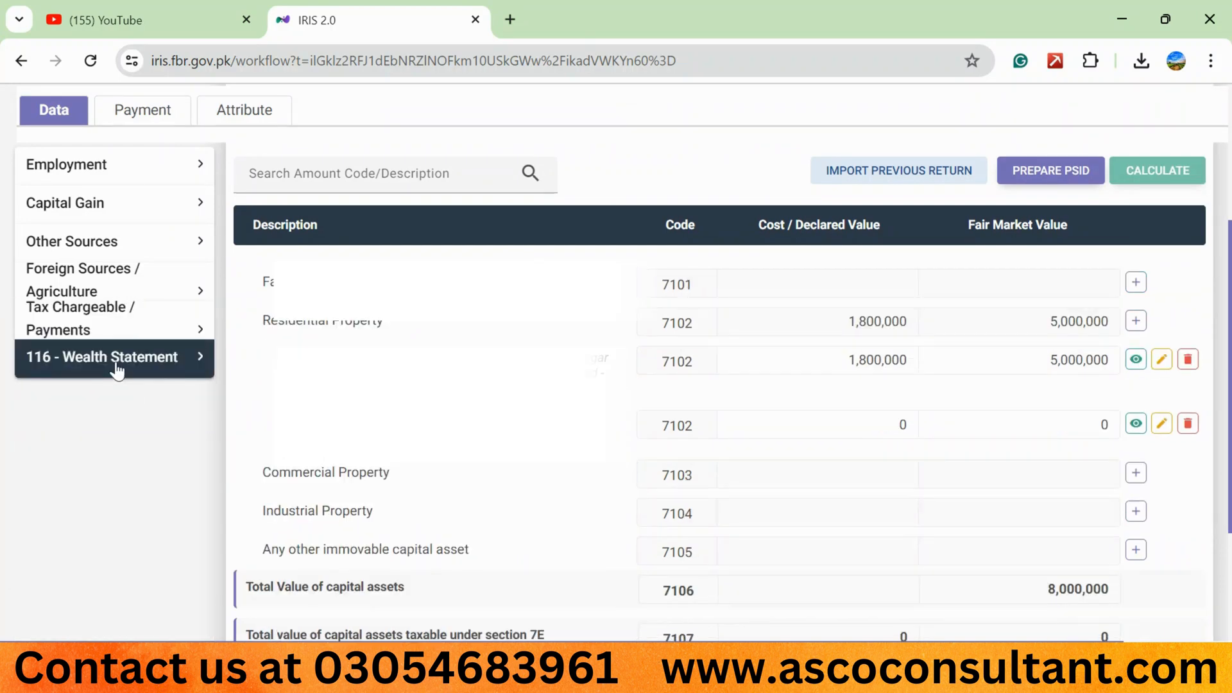
{"action": "left_click", "coordinate": [198, 358]}
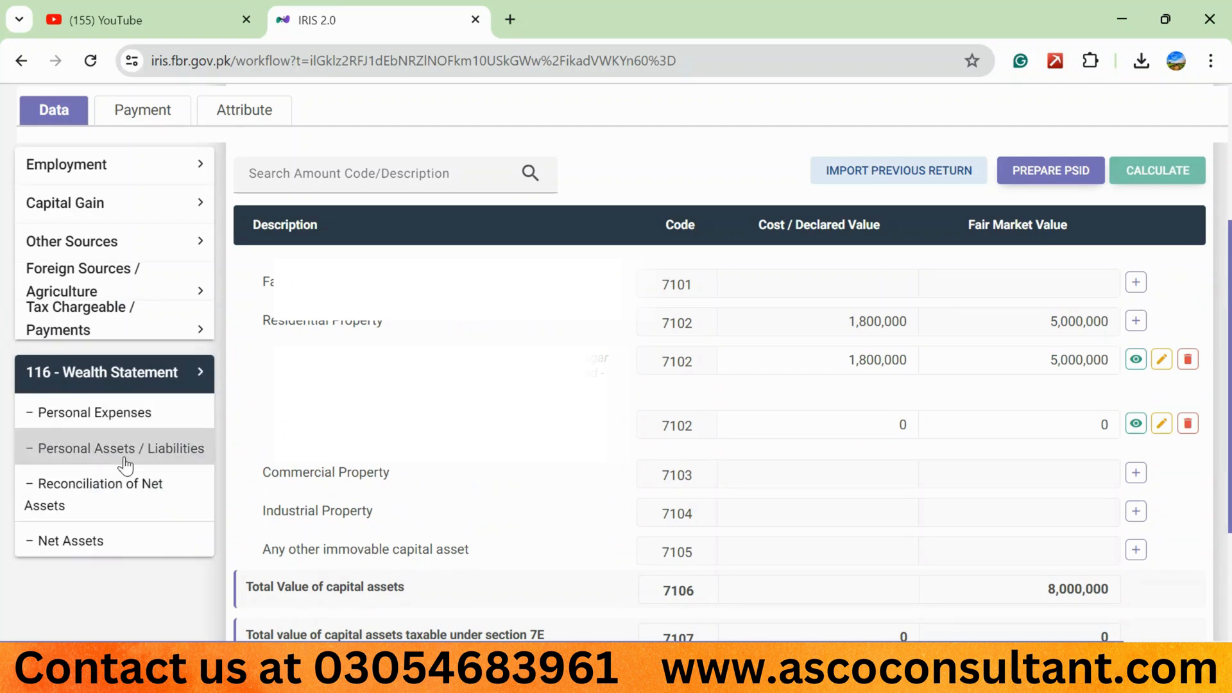
{"action": "left_click", "coordinate": [126, 457]}
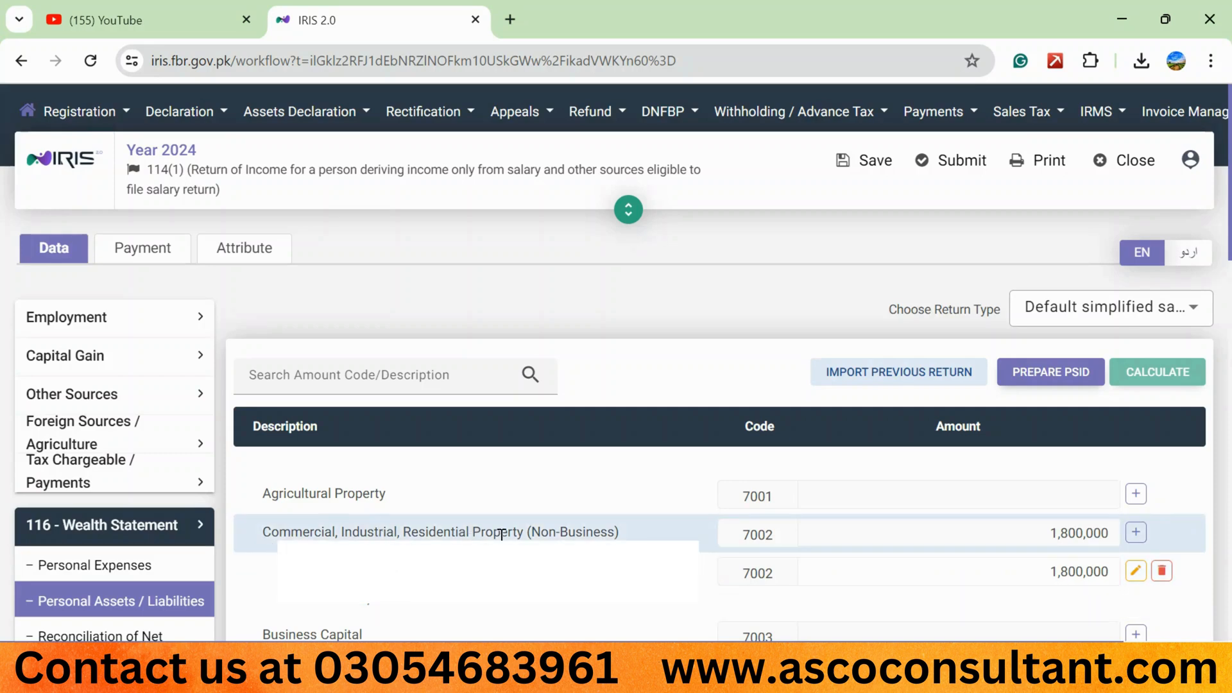
{"action": "left_click_drag", "start_coordinate": [282, 571], "coordinate": [435, 610]}
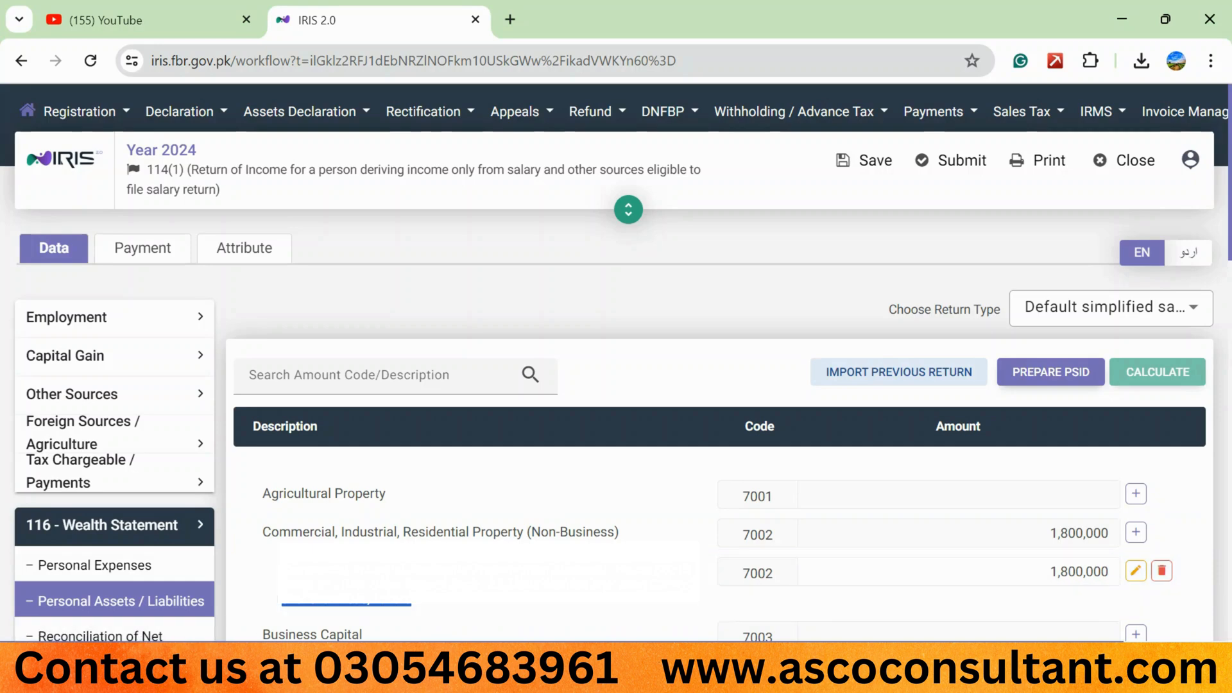
- Return to Capital Assets, set the non-exempt Lahore residential property's Cost / Declared Value to 5,000,000, and recalculate
{"action": "left_click", "coordinate": [103, 481]}
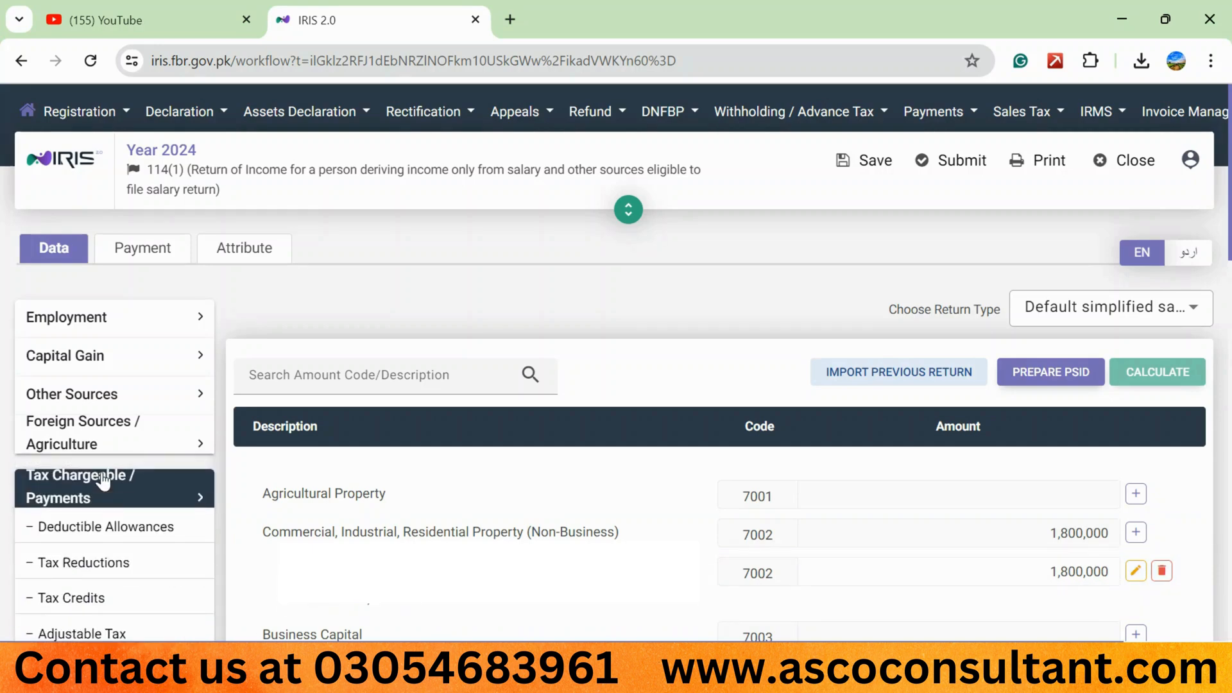
{"action": "scroll", "coordinate": [177, 539], "scroll_direction": "down", "scroll_amount": 2}
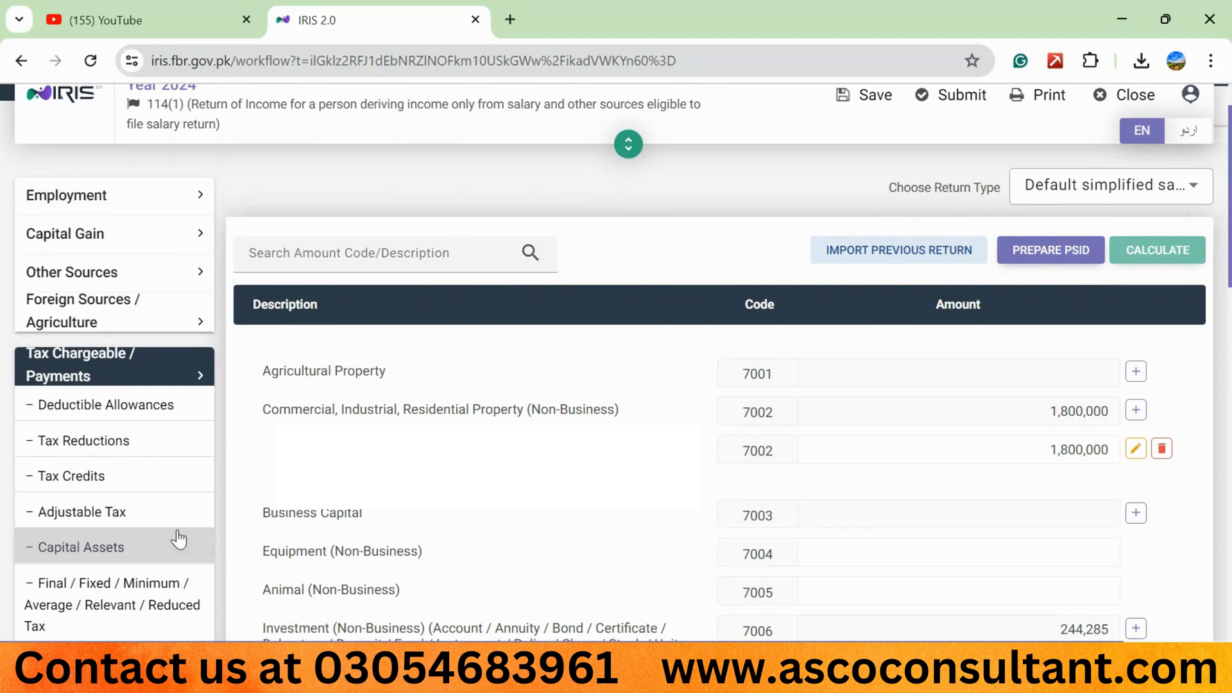
{"action": "left_click", "coordinate": [101, 551]}
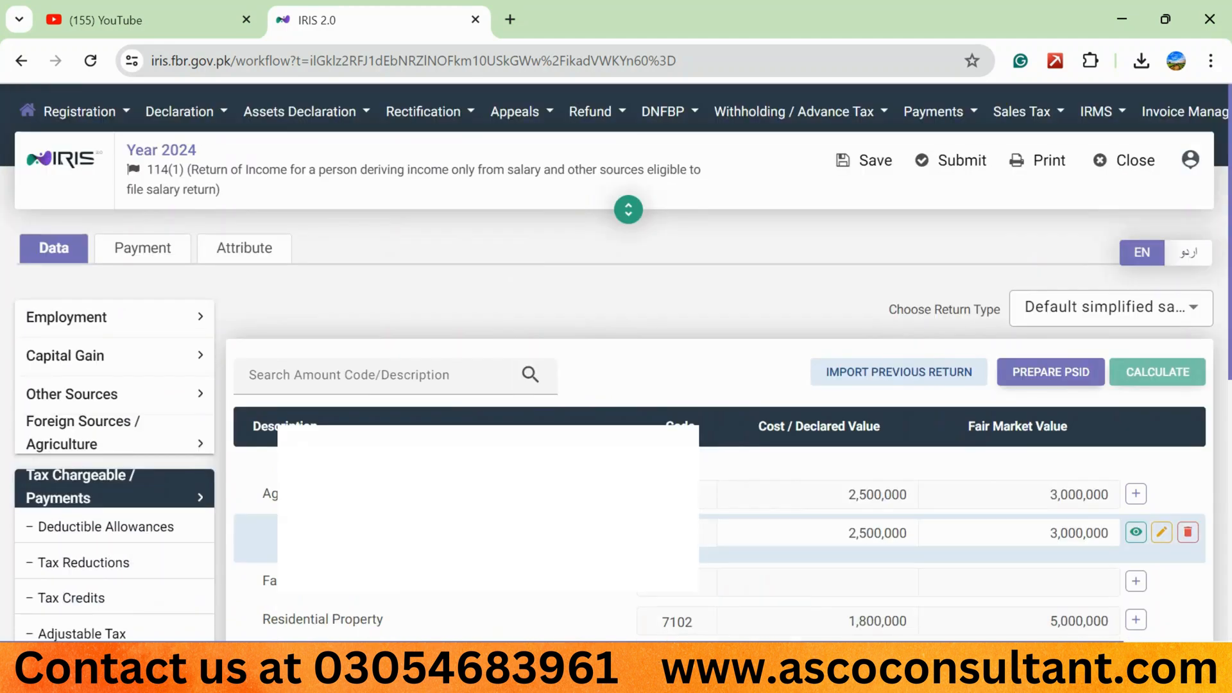
{"action": "scroll", "coordinate": [641, 385], "scroll_direction": "down", "scroll_amount": 3}
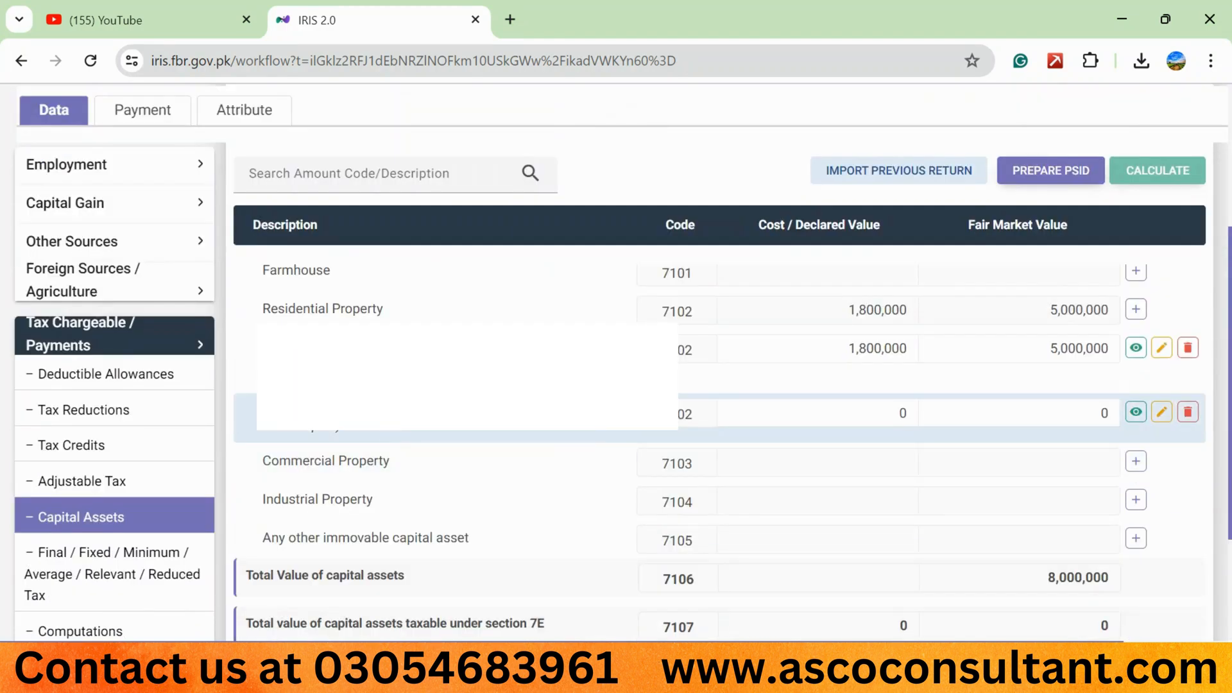
{"action": "left_click", "coordinate": [847, 411]}
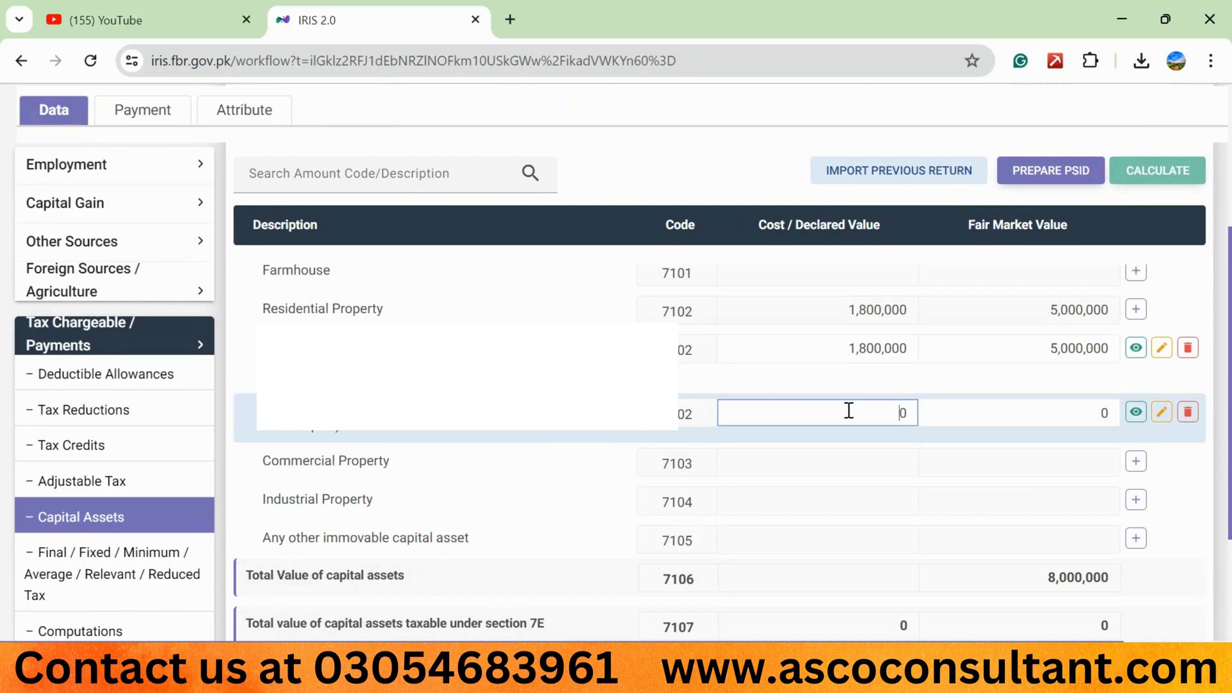
{"action": "type", "text": "5000000"}
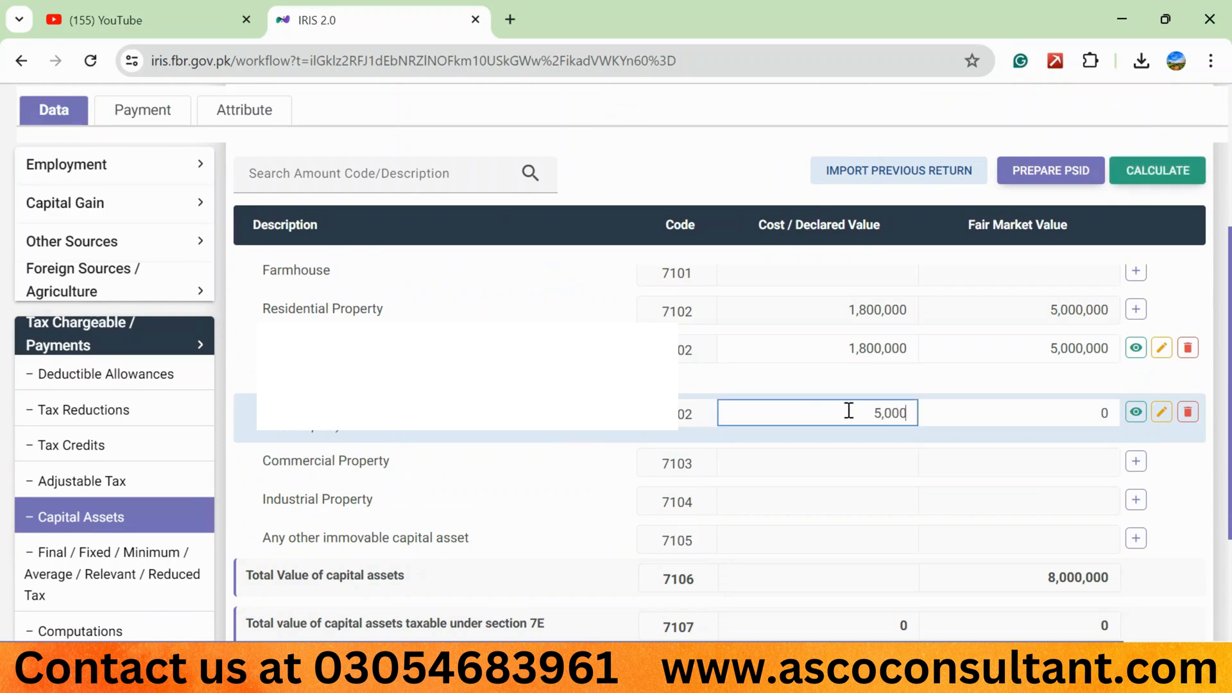
{"action": "left_click", "coordinate": [1168, 168]}
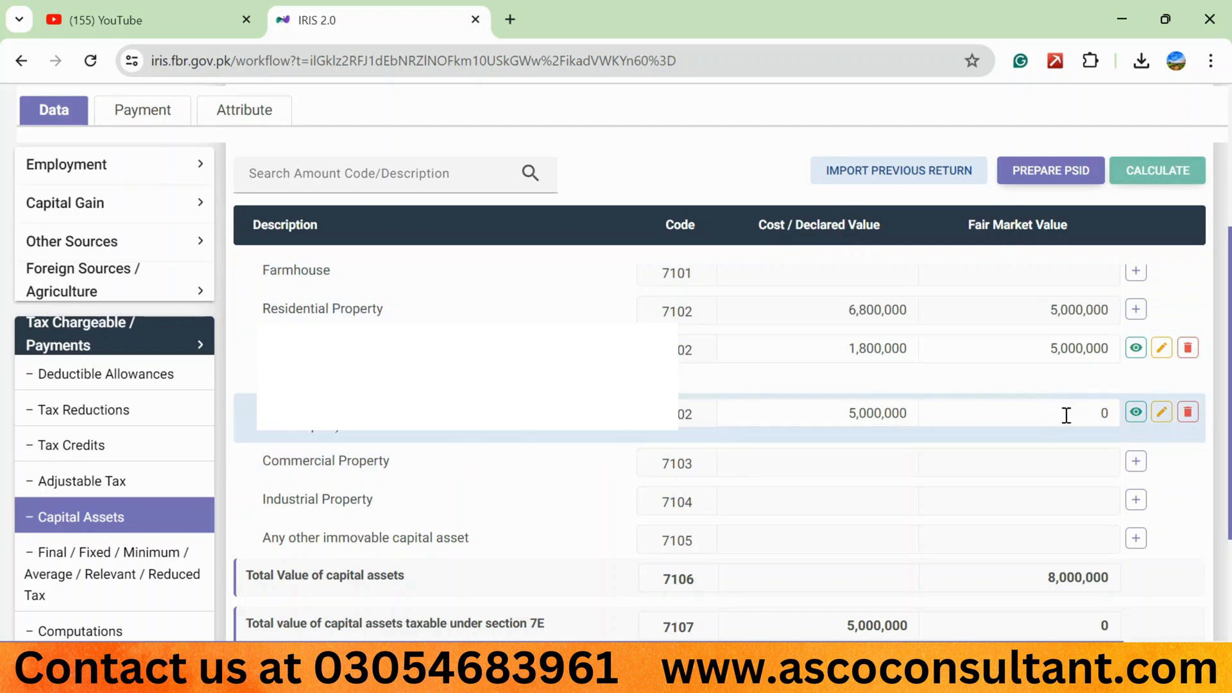
- Download the FBR Property Valuation file from the non-exempt residential property's entry and open it in Excel to examine the city valuation links
{"action": "left_click", "coordinate": [1162, 414]}
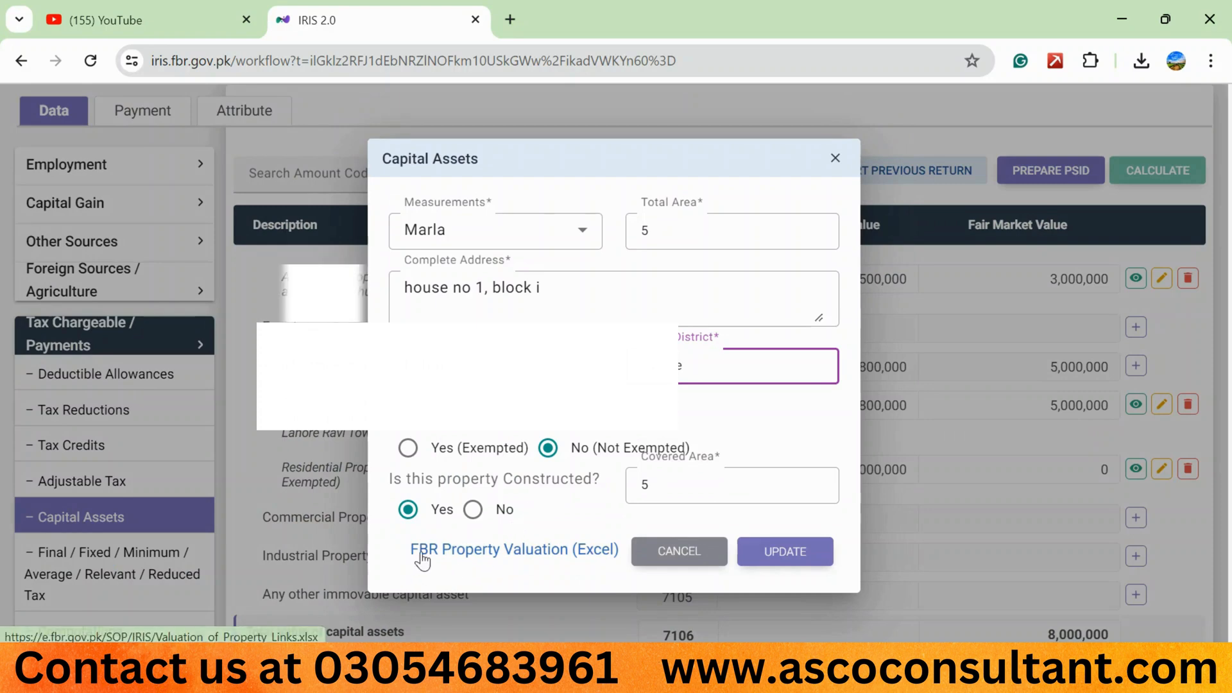
{"action": "left_click", "coordinate": [583, 550]}
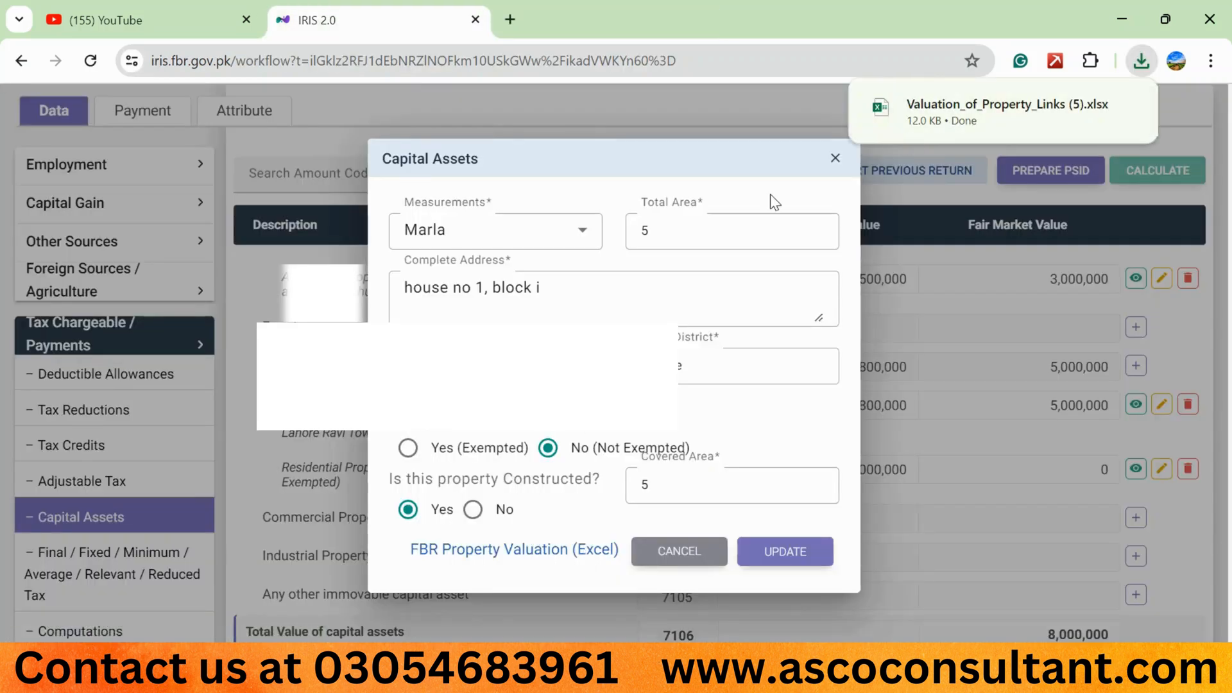
{"action": "left_click", "coordinate": [942, 115]}
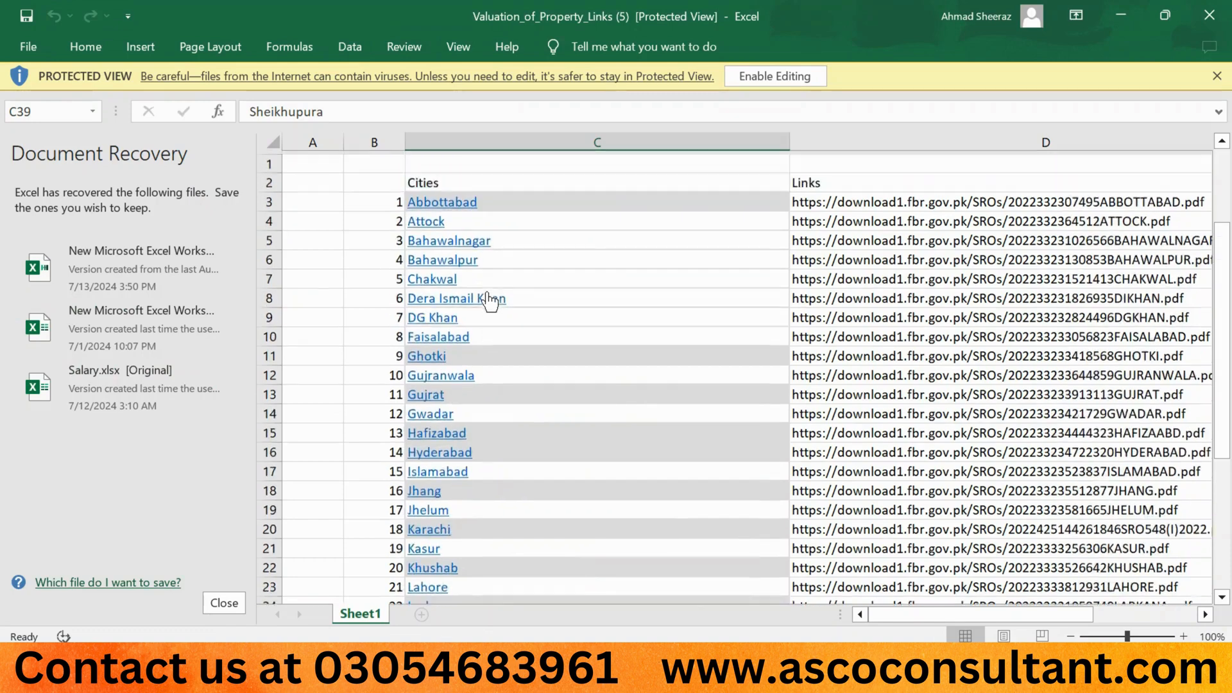
{"action": "scroll", "coordinate": [490, 311], "scroll_direction": "down", "scroll_amount": 4}
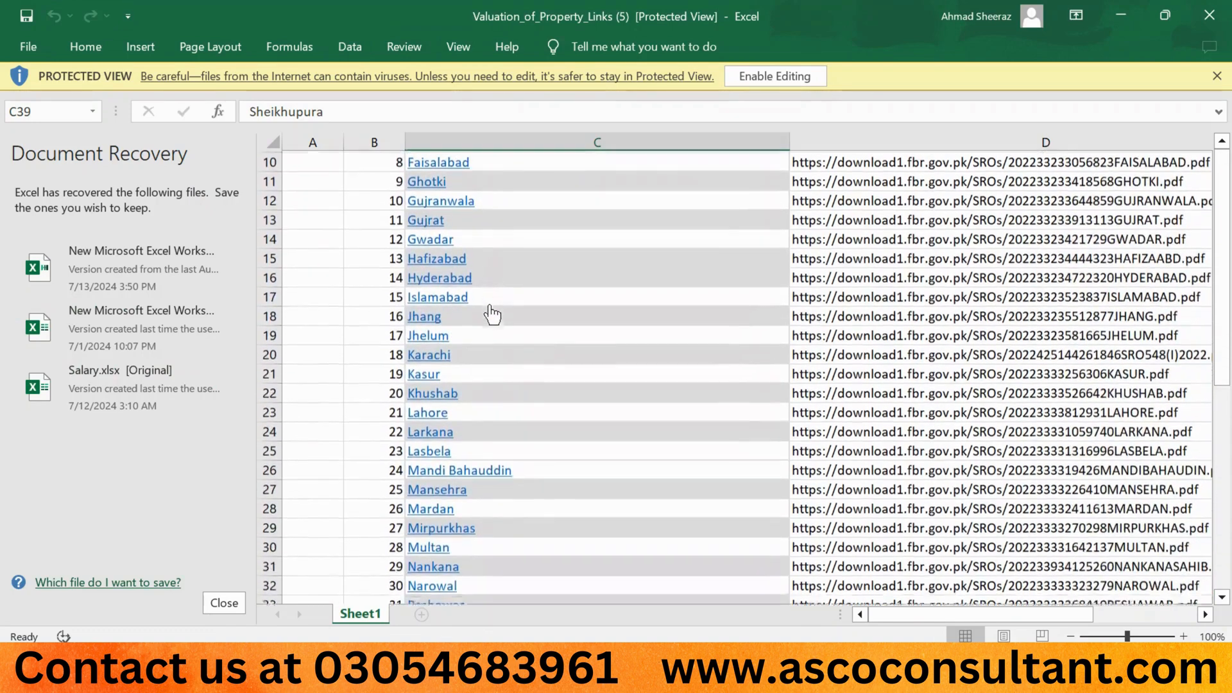
{"action": "scroll", "coordinate": [492, 314], "scroll_direction": "down", "scroll_amount": 4}
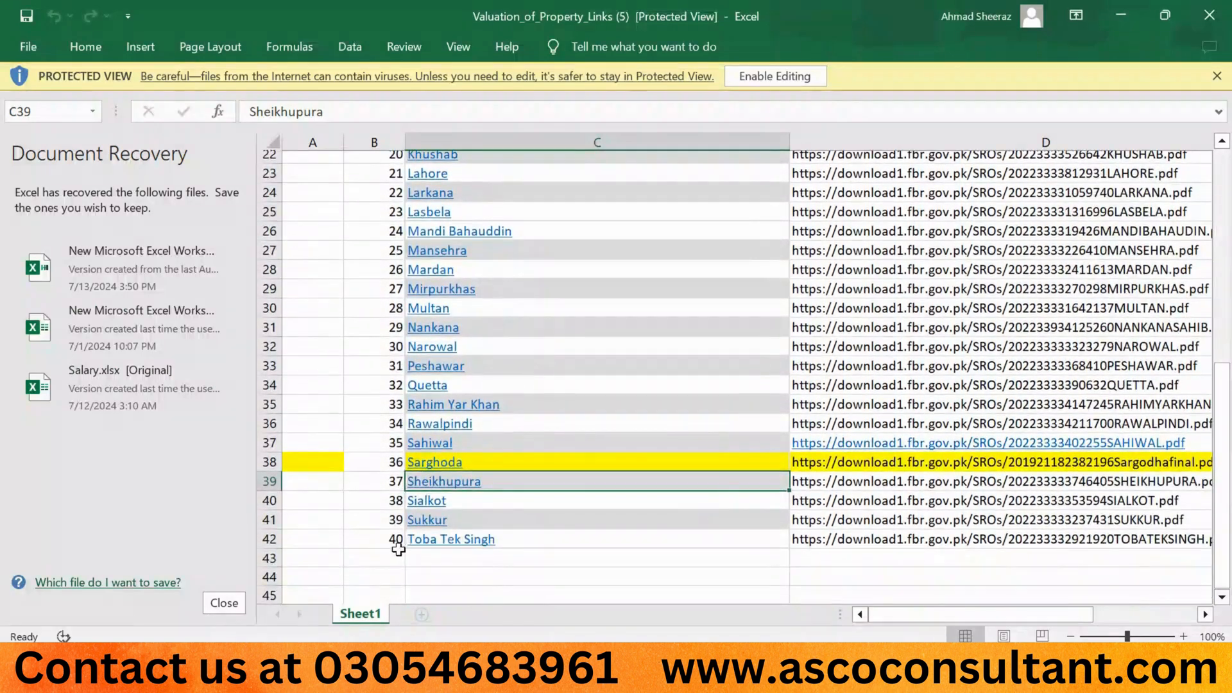
- Follow the Lahore link in the valuation workbook, allow the hyperlink, and open the SRO 348(I)/2022 PDF from the FBR page
{"action": "scroll", "coordinate": [606, 427], "scroll_direction": "up", "scroll_amount": 7}
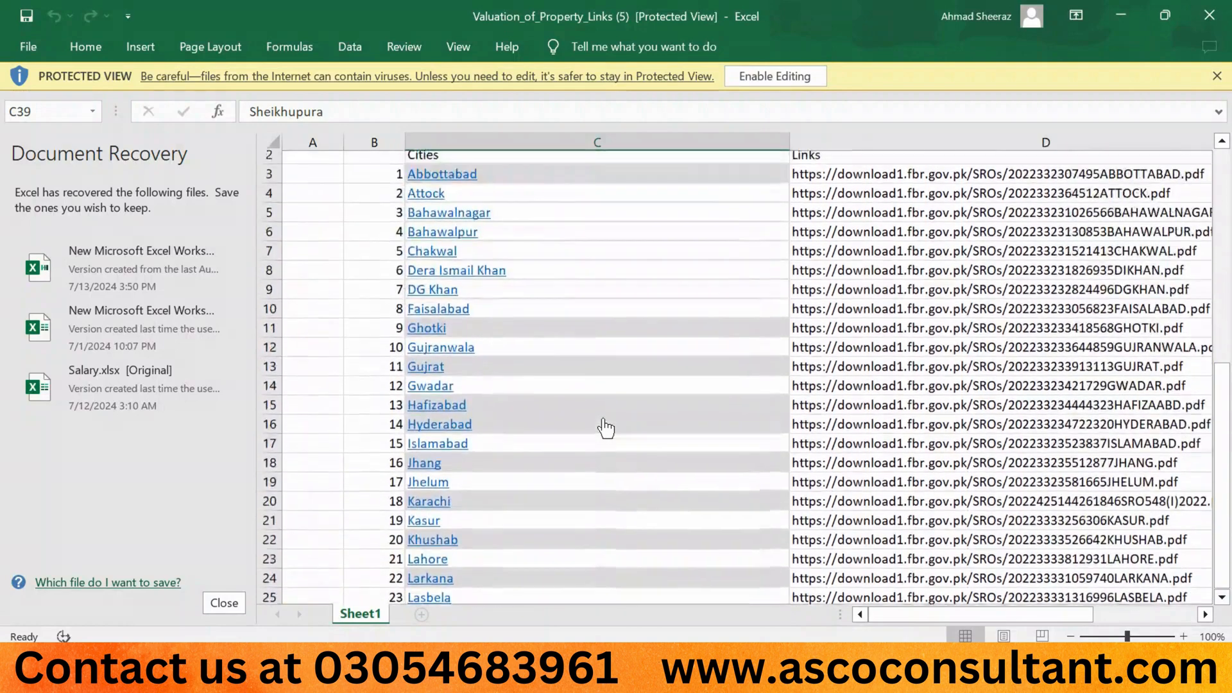
{"action": "scroll", "coordinate": [594, 449], "scroll_direction": "down", "scroll_amount": 3}
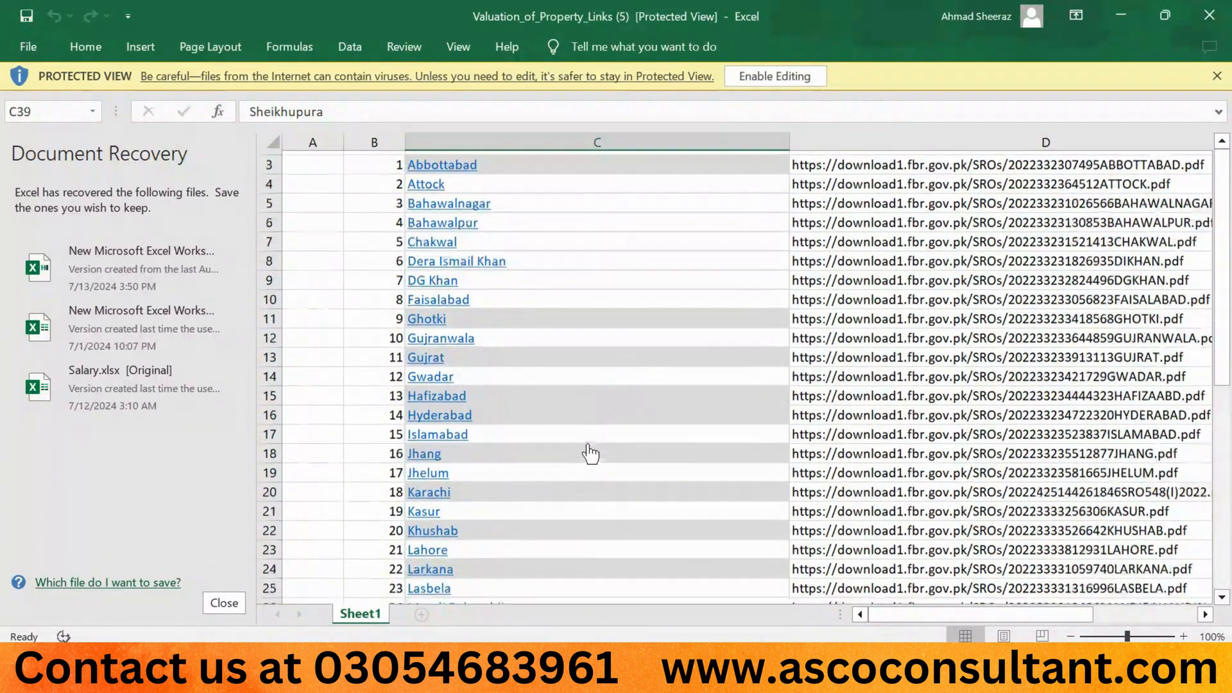
{"action": "left_click", "coordinate": [424, 432]}
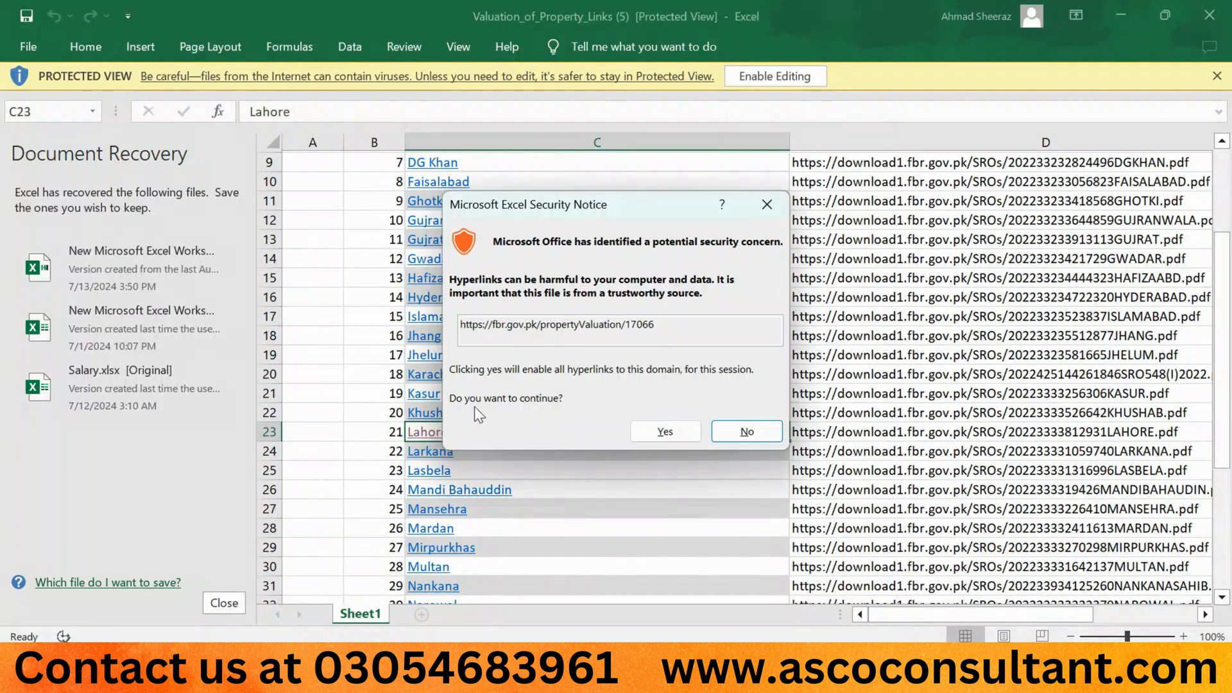
{"action": "left_click", "coordinate": [659, 438]}
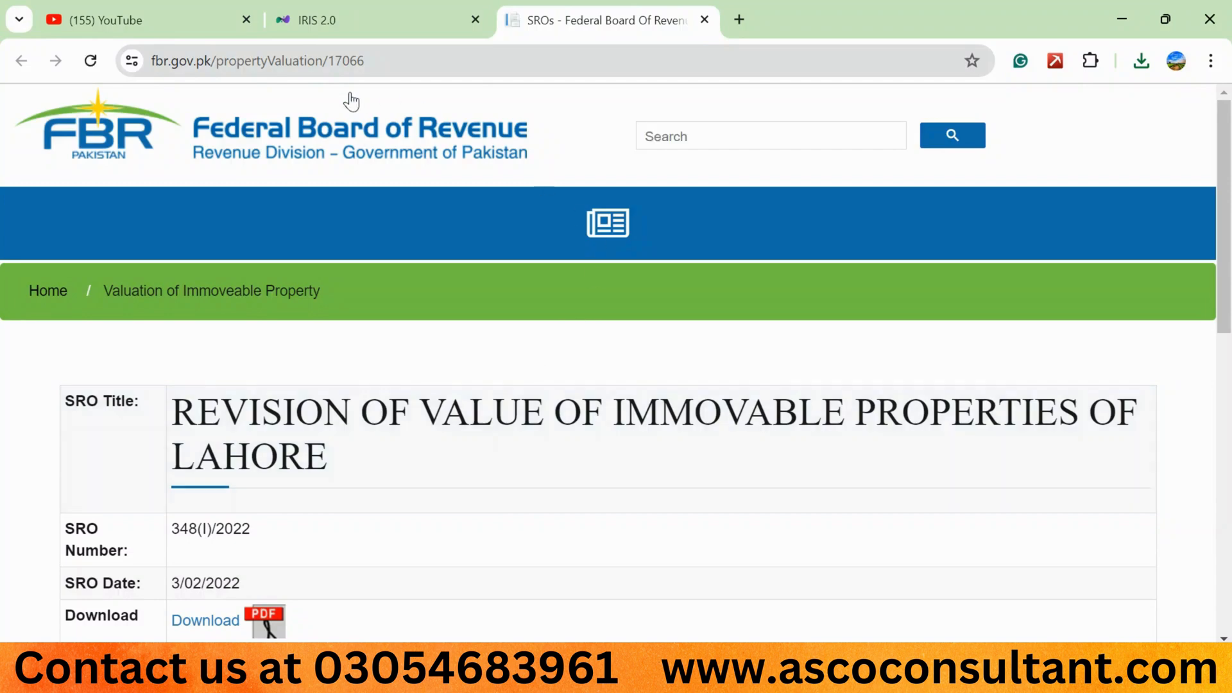
{"action": "scroll", "coordinate": [385, 426], "scroll_direction": "down", "scroll_amount": 2}
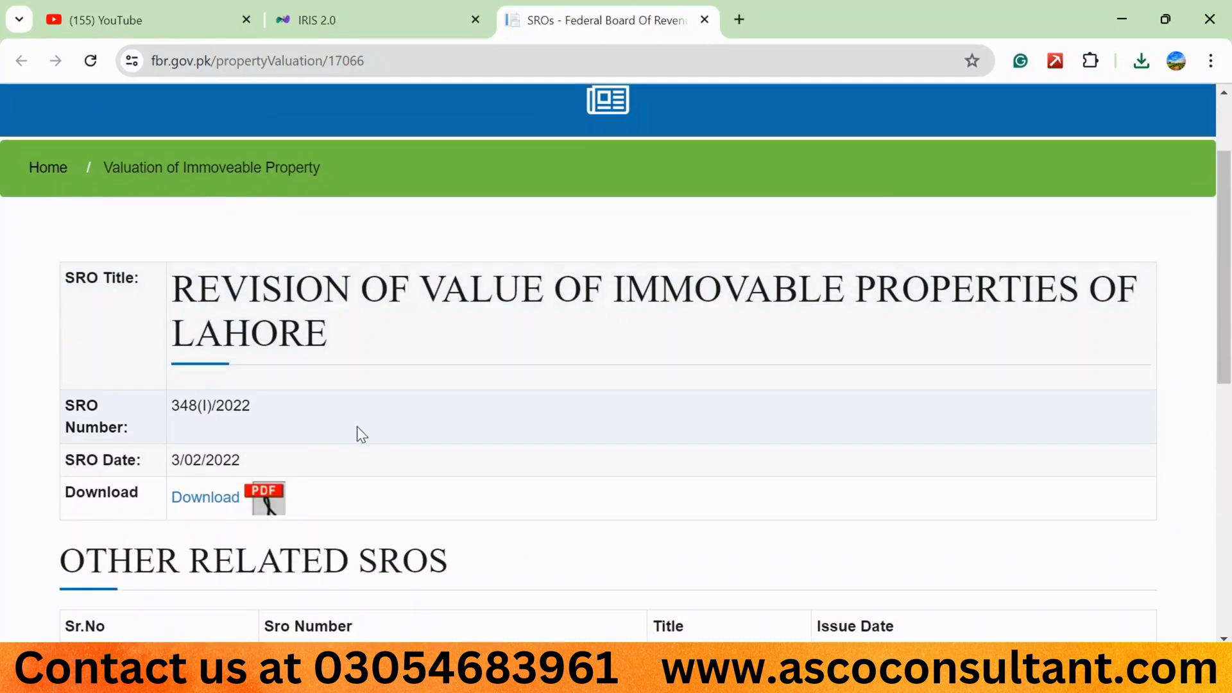
{"action": "left_click", "coordinate": [205, 498]}
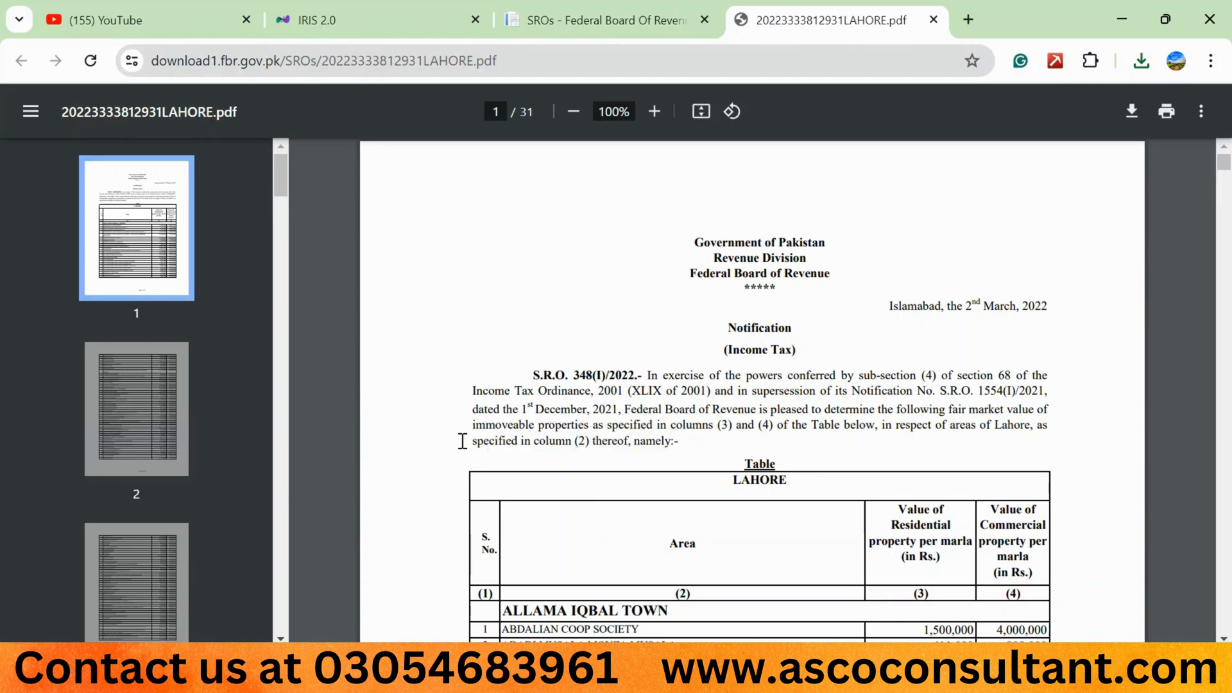
- Examine the per-marla residential and commercial rates in the Lahore notification and search it for "defence"
{"action": "scroll", "coordinate": [462, 441], "scroll_direction": "down", "scroll_amount": 5}
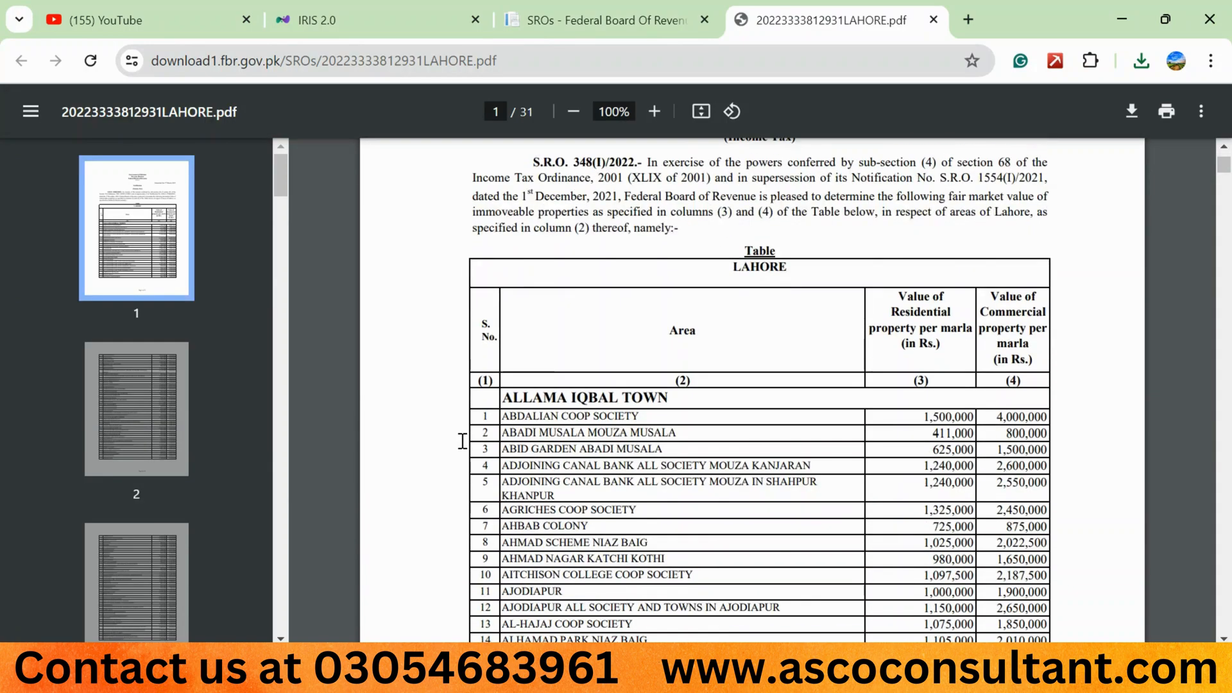
{"action": "scroll", "coordinate": [462, 441], "scroll_direction": "up", "scroll_amount": 3}
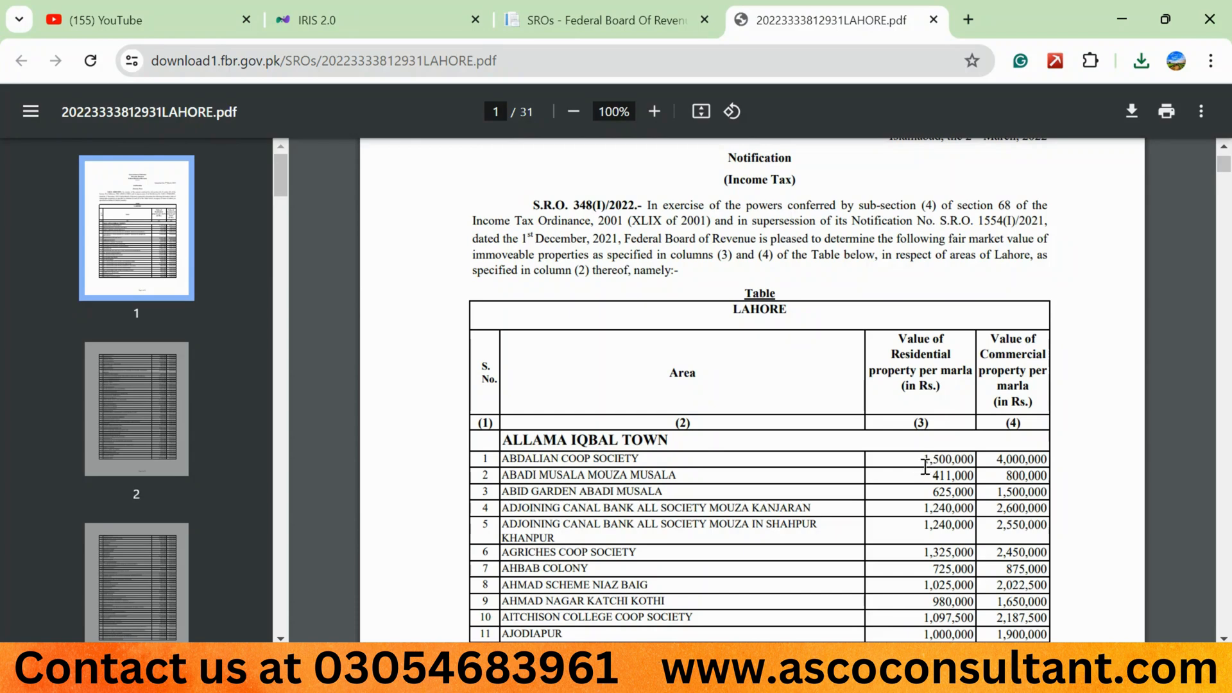
{"action": "scroll", "coordinate": [670, 444], "scroll_direction": "down", "scroll_amount": 15}
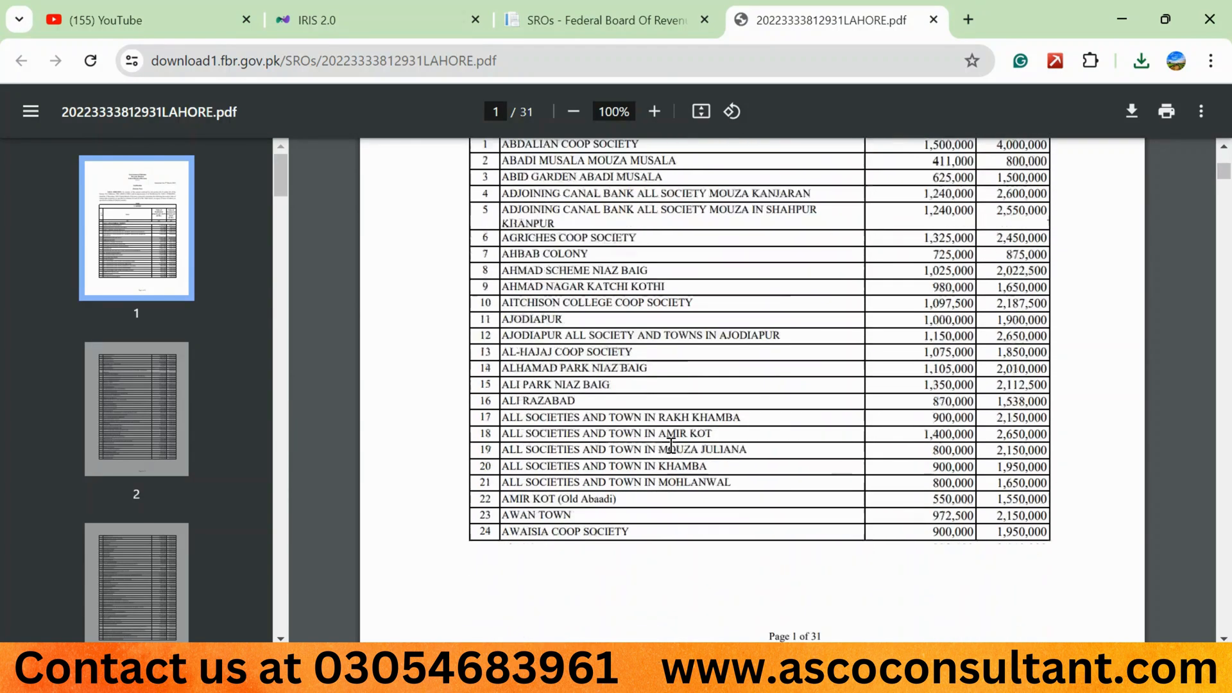
{"action": "scroll", "coordinate": [670, 445], "scroll_direction": "down", "scroll_amount": 10}
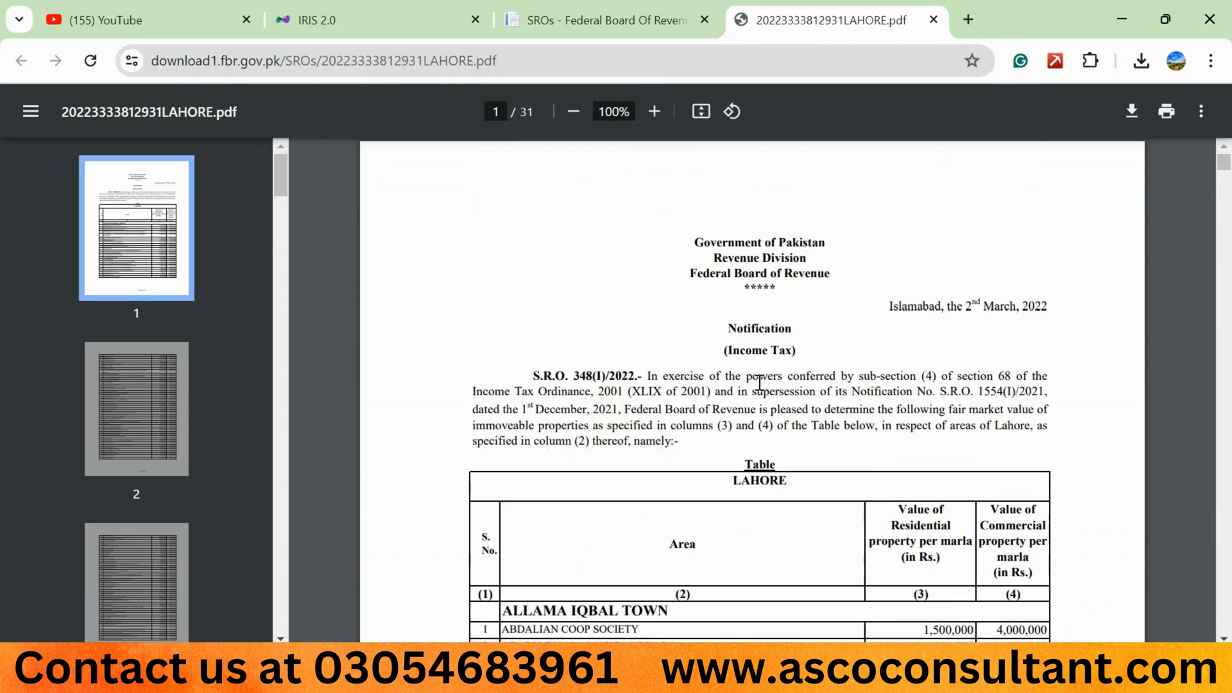
{"action": "key", "text": "ctrl+f"}
{"action": "type", "text": "defence"}
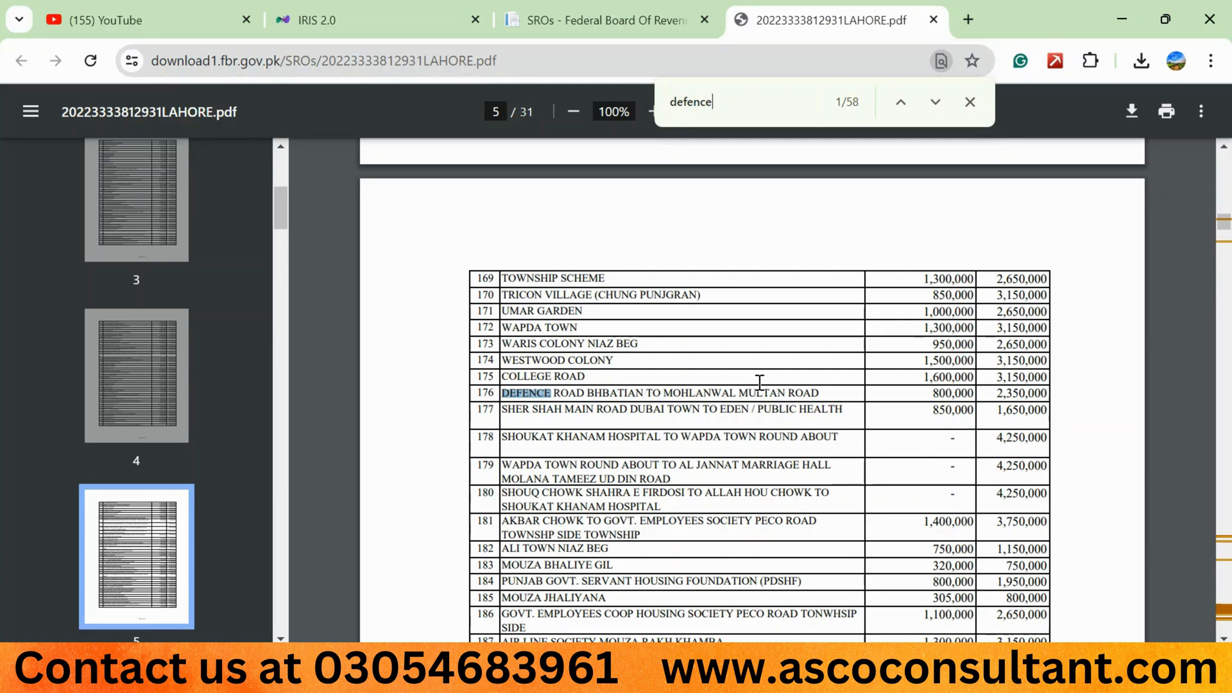
- Back in IRIS, dismiss the property form, set the non-exempt Lahore property's Fair Market Value to 8,000,000, recalculate, and check the section 7E taxable value
{"action": "left_click", "coordinate": [379, 12]}
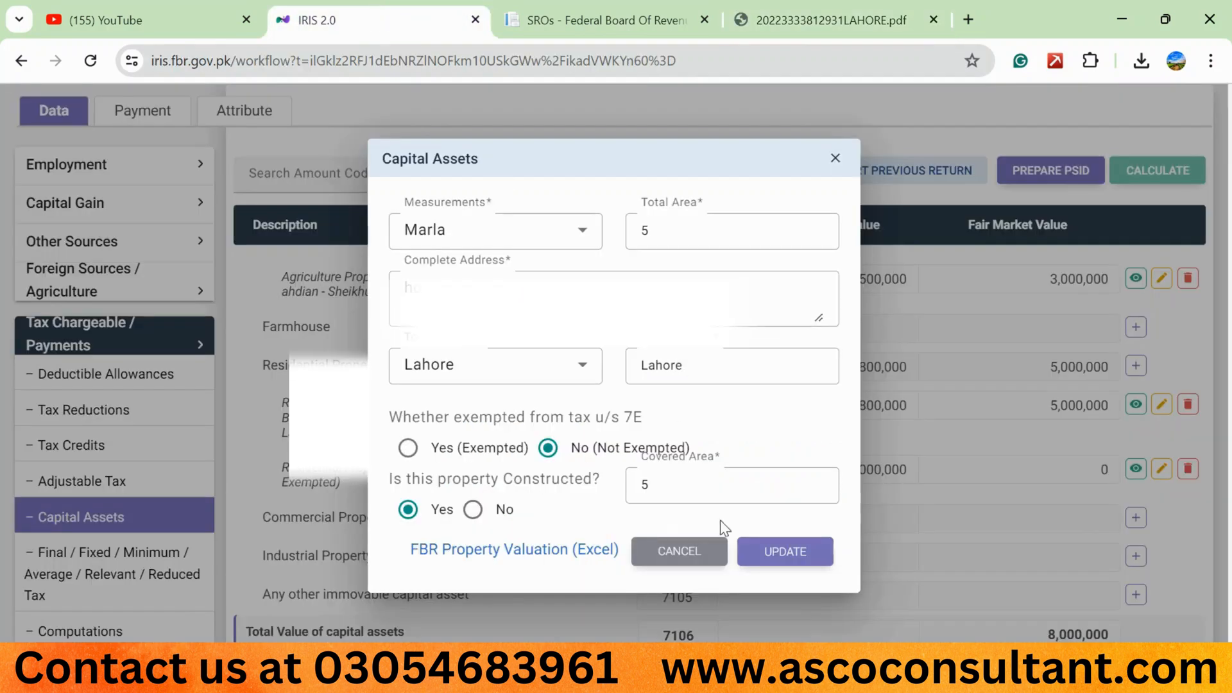
{"action": "left_click", "coordinate": [705, 551]}
{"action": "left_click", "coordinate": [1050, 411]}
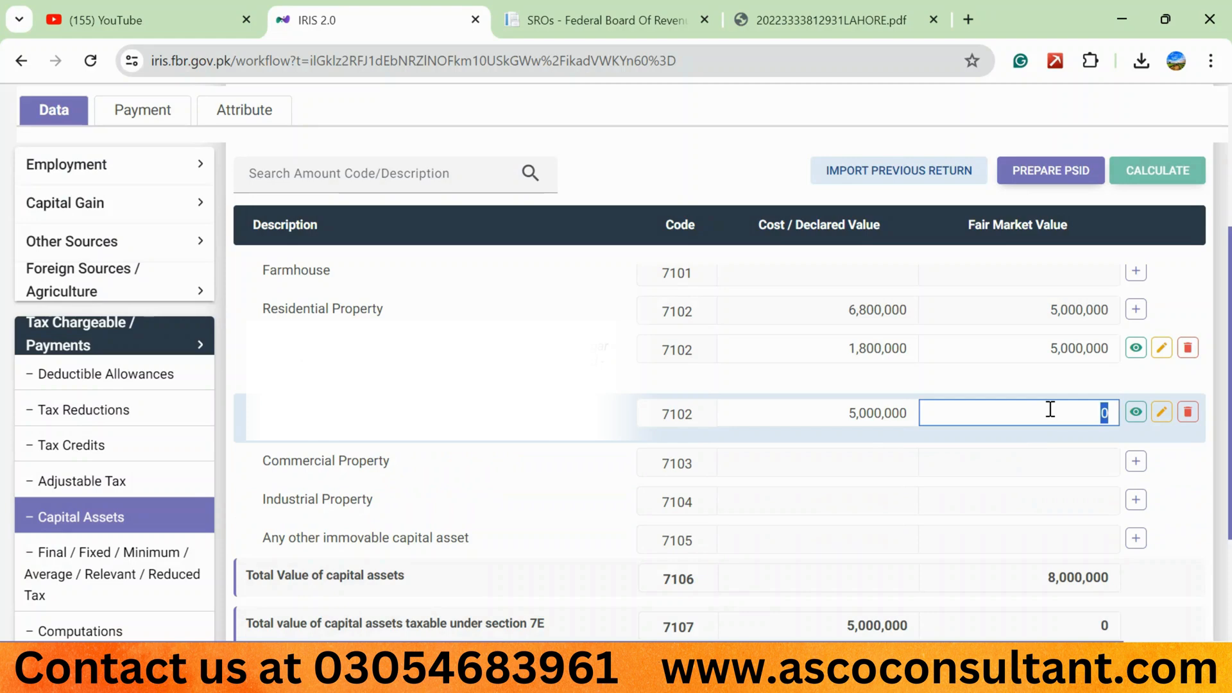
{"action": "type", "text": "8,000,000"}
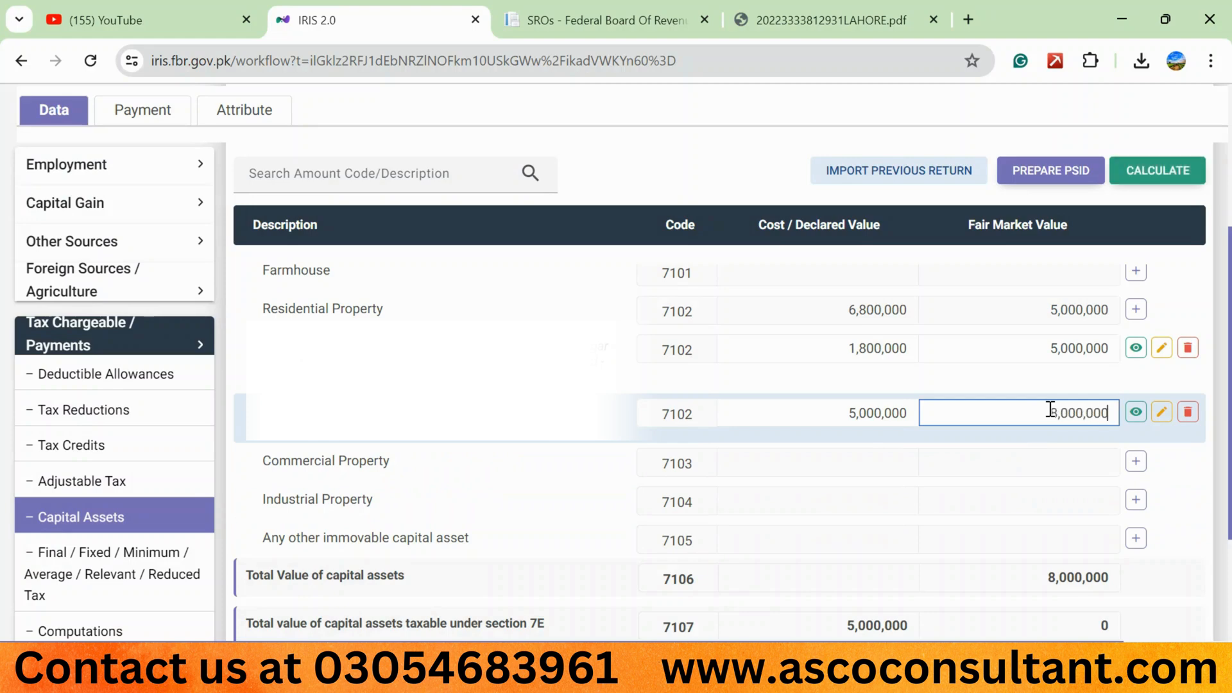
{"action": "left_click", "coordinate": [1144, 174]}
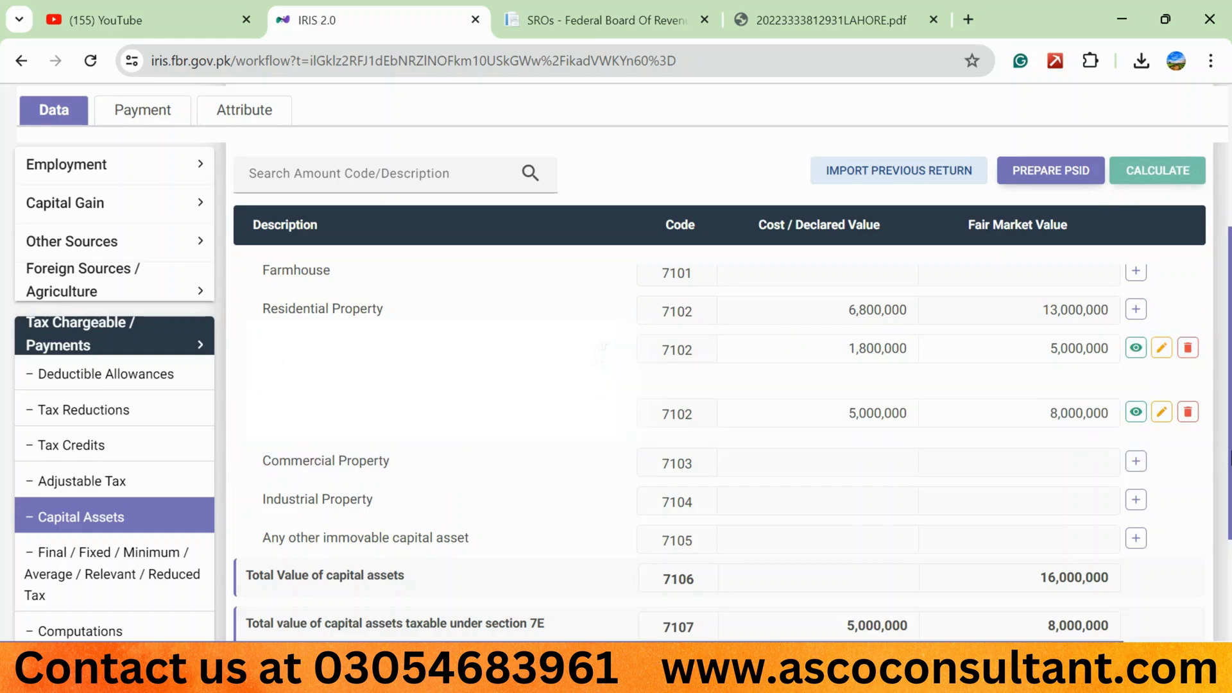
{"action": "scroll", "coordinate": [266, 452], "scroll_direction": "down", "scroll_amount": 3}
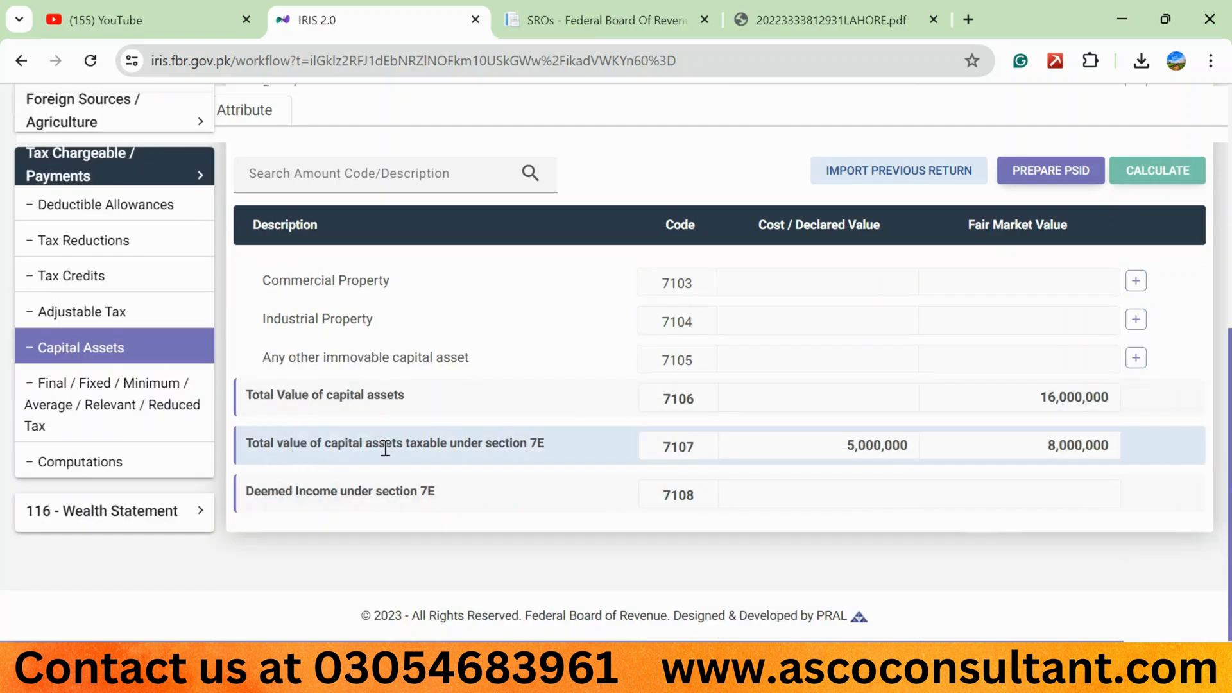
{"action": "double_click", "coordinate": [869, 457]}
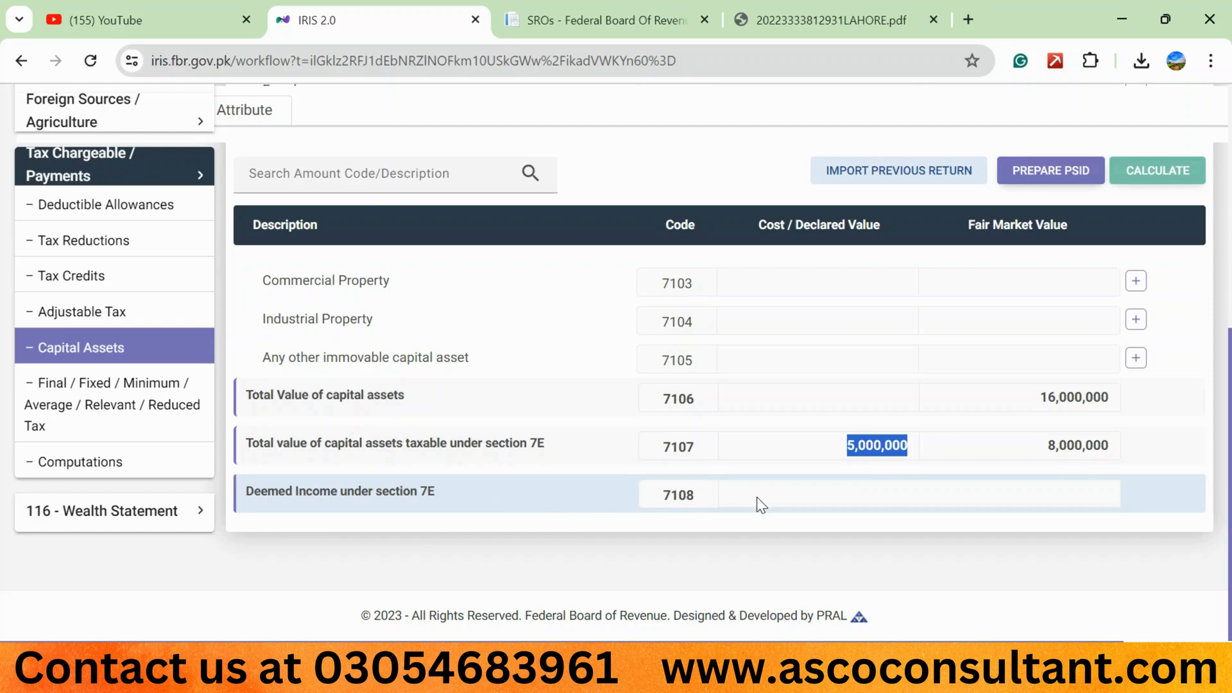
- Delete the agricultural property entry under 7100 and the 5,000,000 residential entry under 7102, and recalculate the capital assets
{"action": "scroll", "coordinate": [644, 321], "scroll_direction": "up", "scroll_amount": 3}
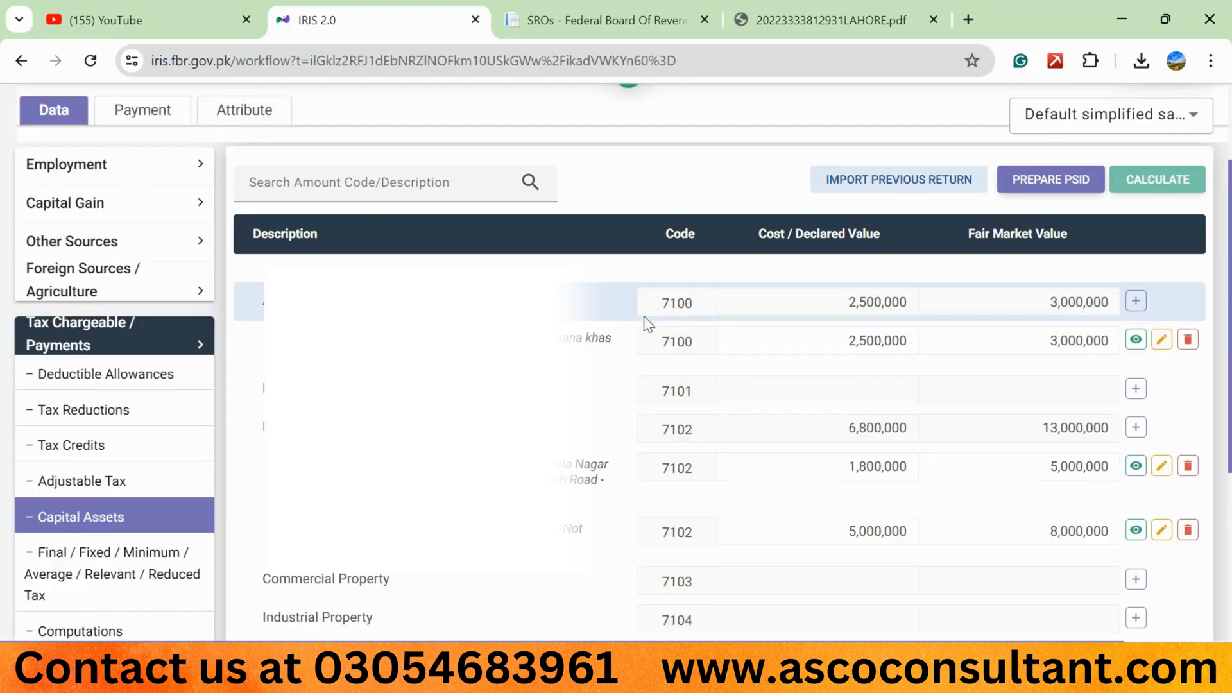
{"action": "left_click", "coordinate": [1189, 342]}
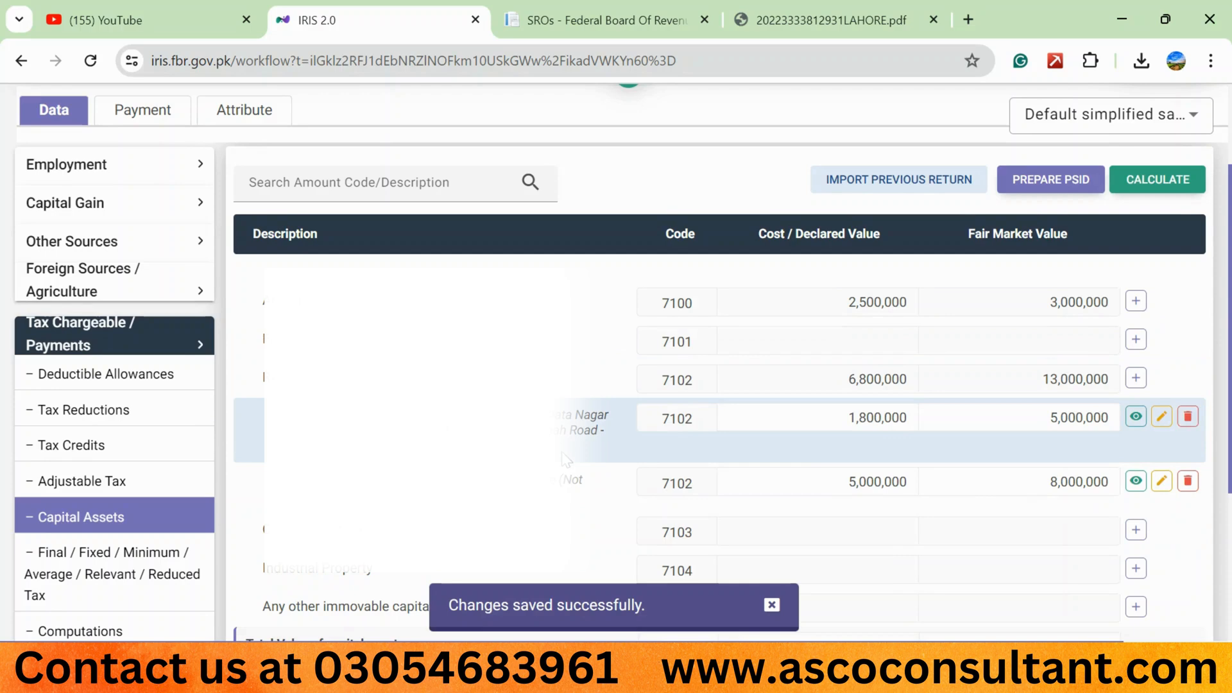
{"action": "left_click", "coordinate": [1188, 481]}
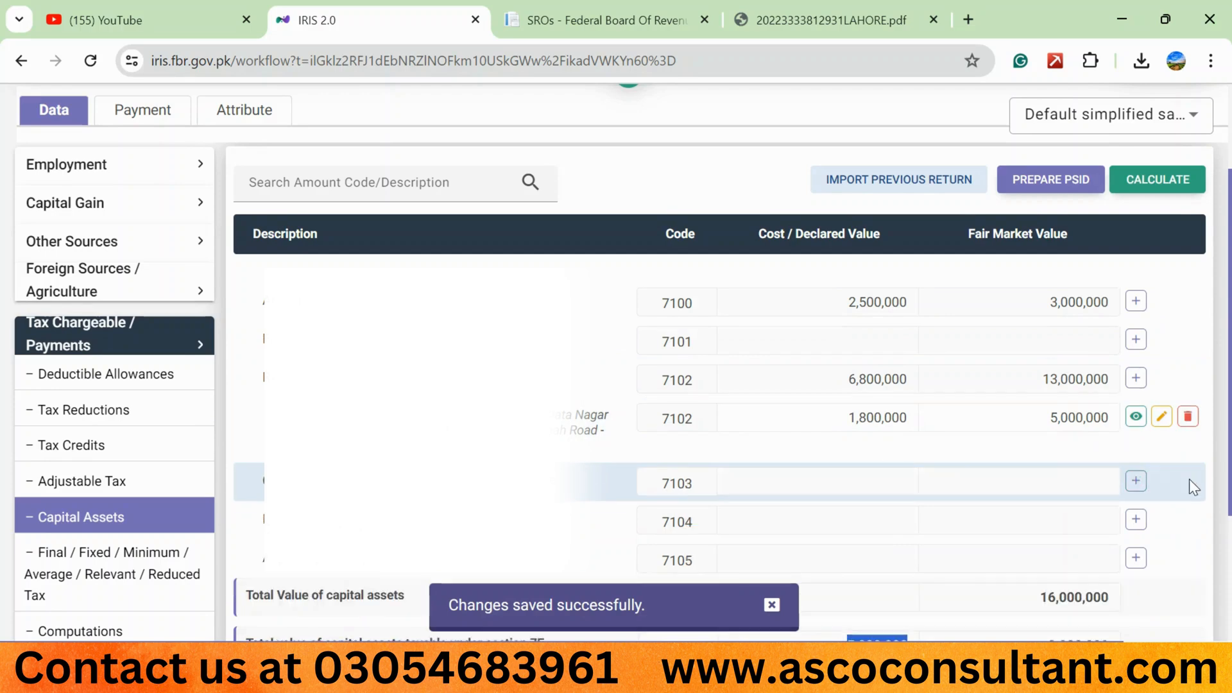
{"action": "left_click", "coordinate": [1148, 181]}
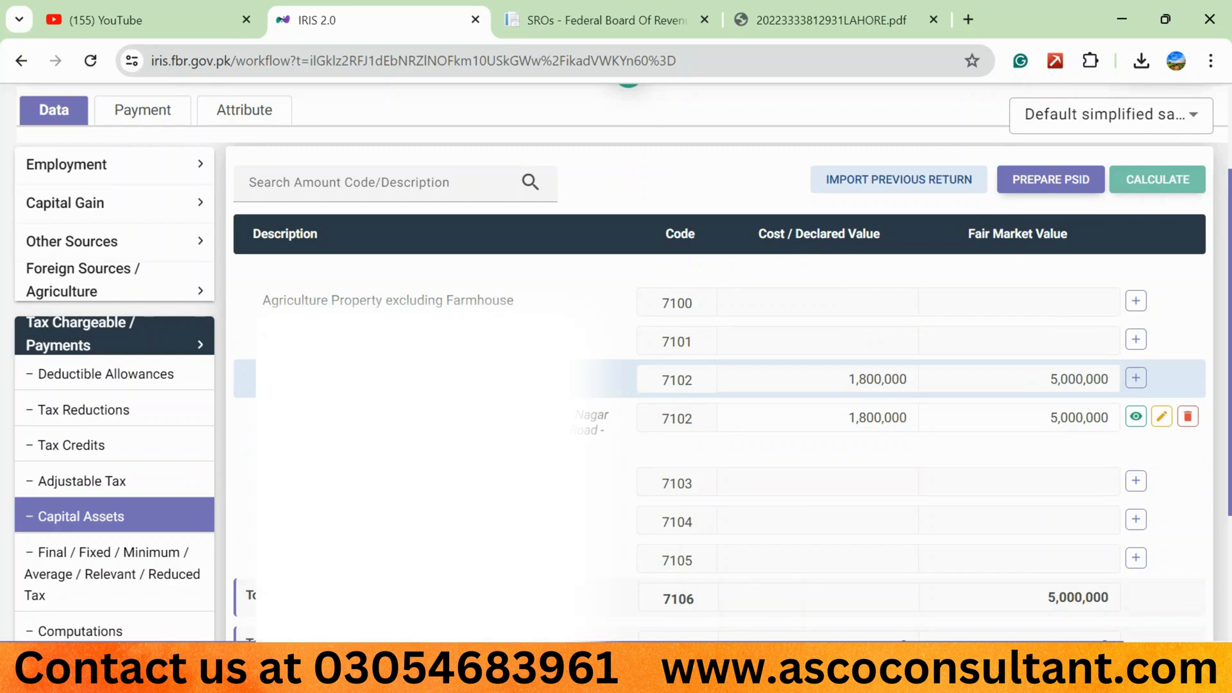
- Open Computations under Tax Chargeable / Payments and save the return
{"action": "scroll", "coordinate": [726, 296], "scroll_direction": "up", "scroll_amount": 3}
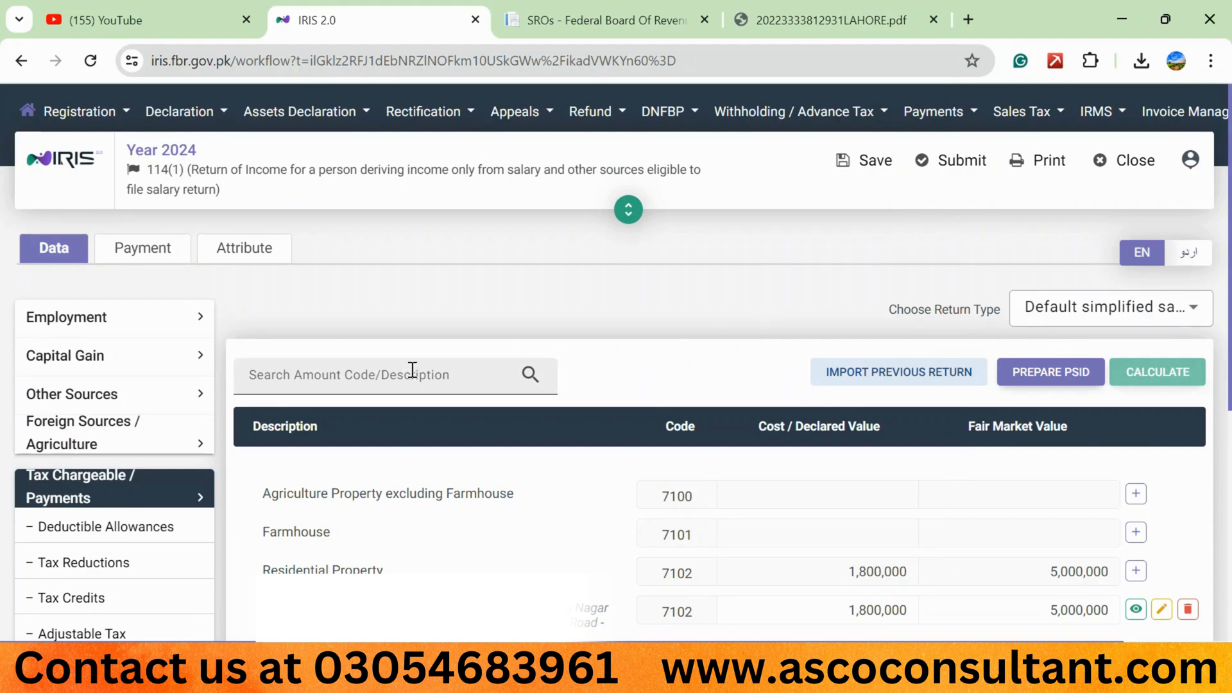
{"action": "scroll", "coordinate": [112, 437], "scroll_direction": "down", "scroll_amount": 1}
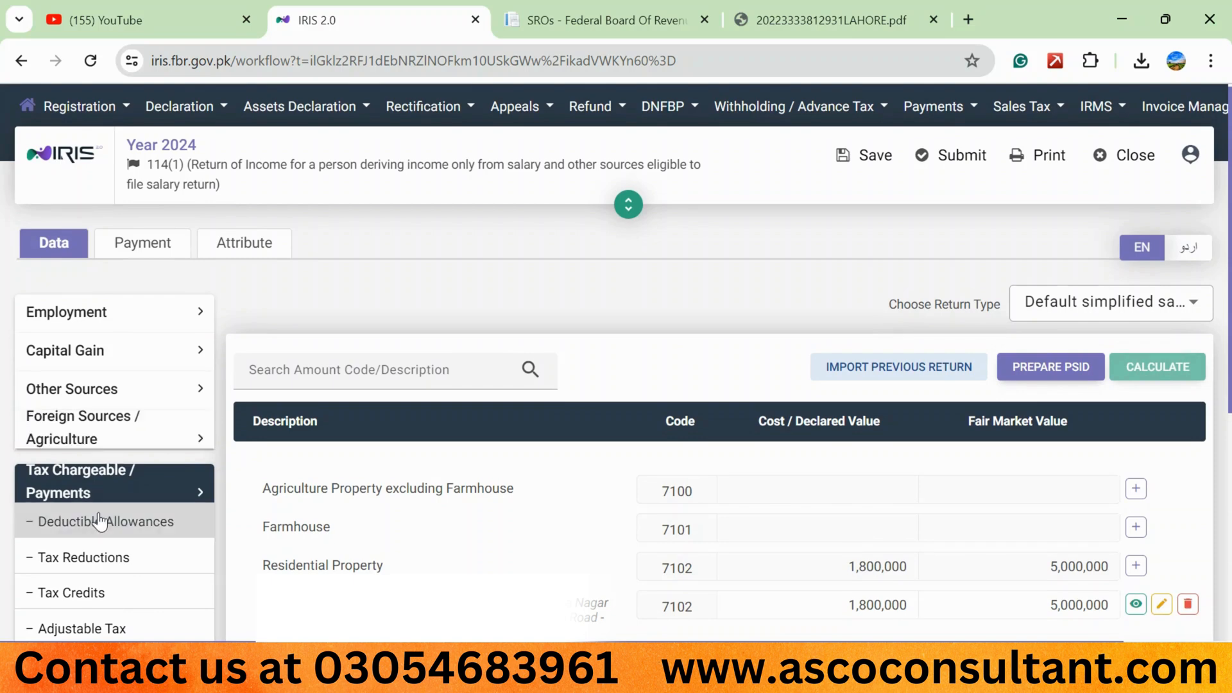
{"action": "scroll", "coordinate": [100, 521], "scroll_direction": "down", "scroll_amount": 4}
{"action": "left_click", "coordinate": [75, 506]}
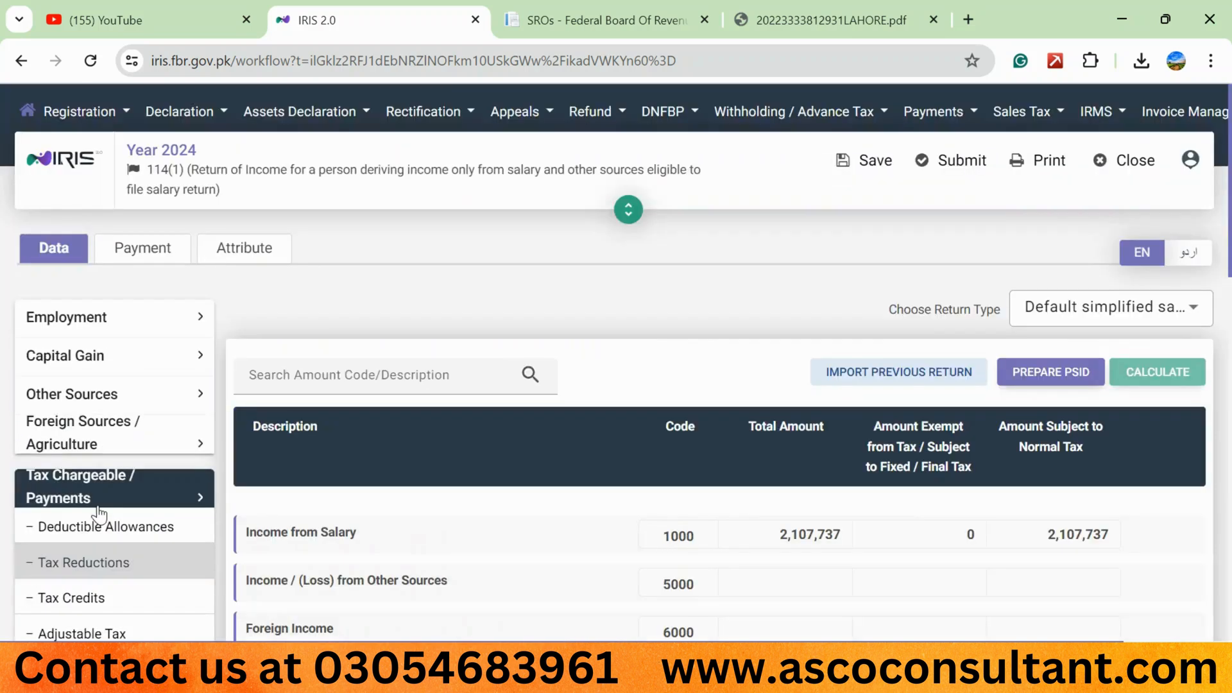
{"action": "left_click", "coordinate": [842, 160]}
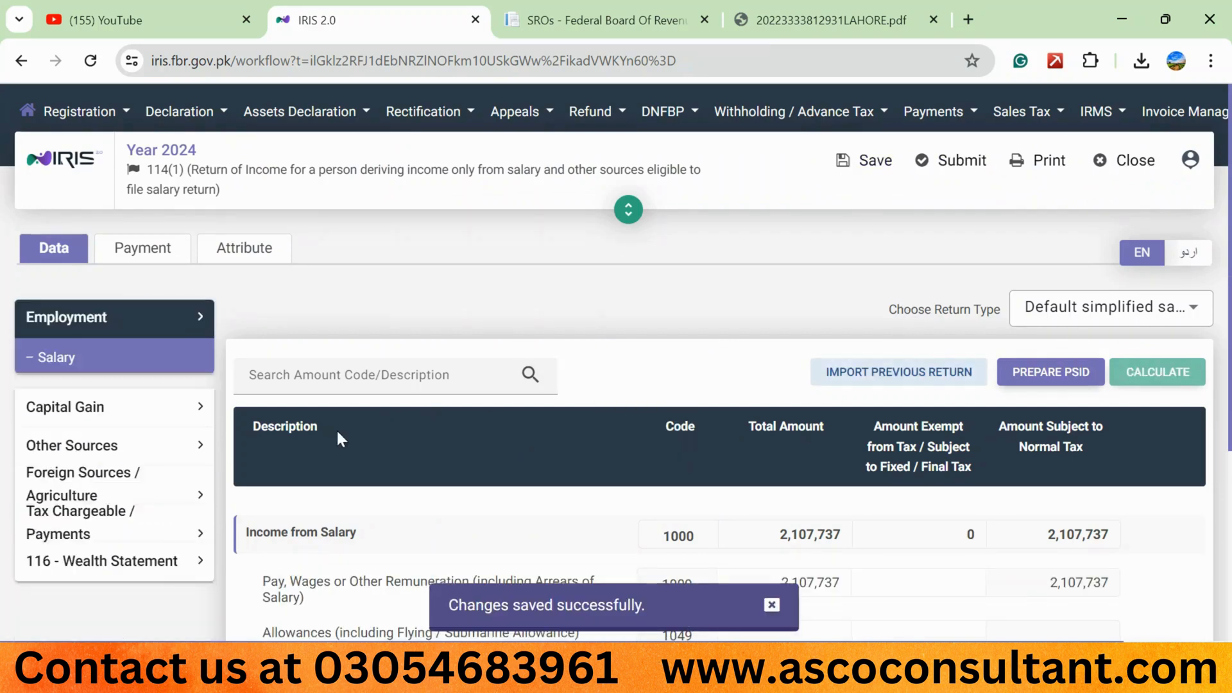
- Open Reconciliation of Net Assets in the 116 - Wealth Statement and save the return again
{"action": "left_click", "coordinate": [148, 562]}
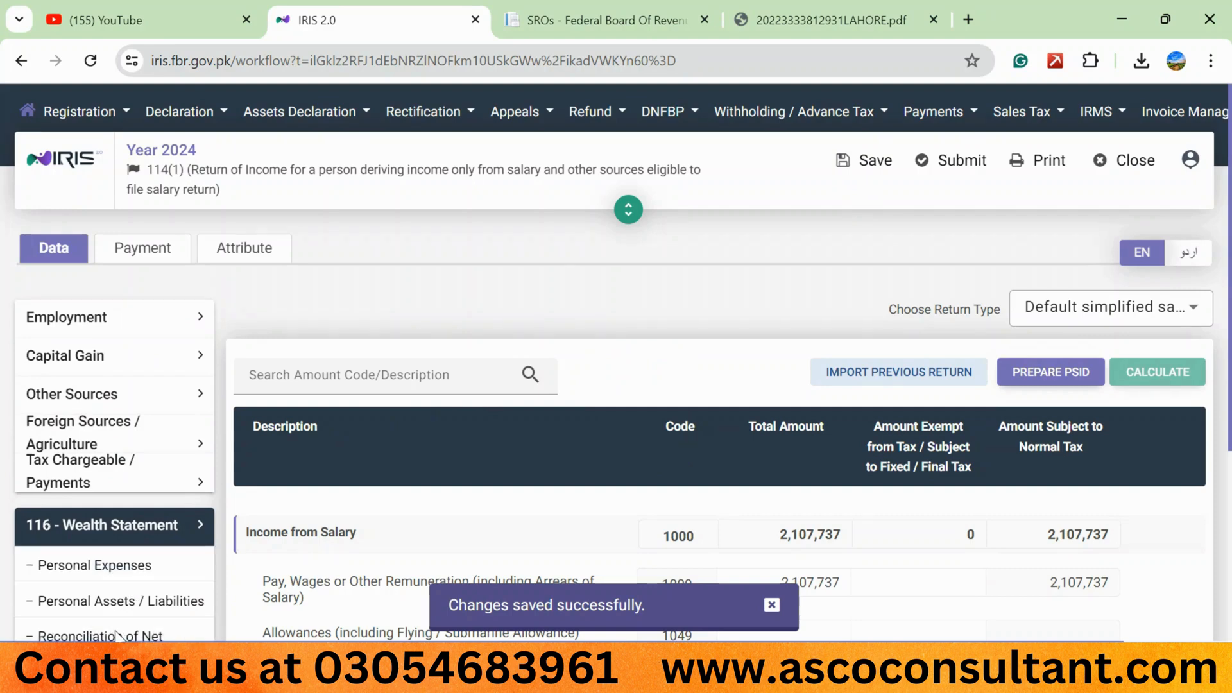
{"action": "scroll", "coordinate": [118, 635], "scroll_direction": "down", "scroll_amount": 2}
{"action": "left_click", "coordinate": [193, 572]}
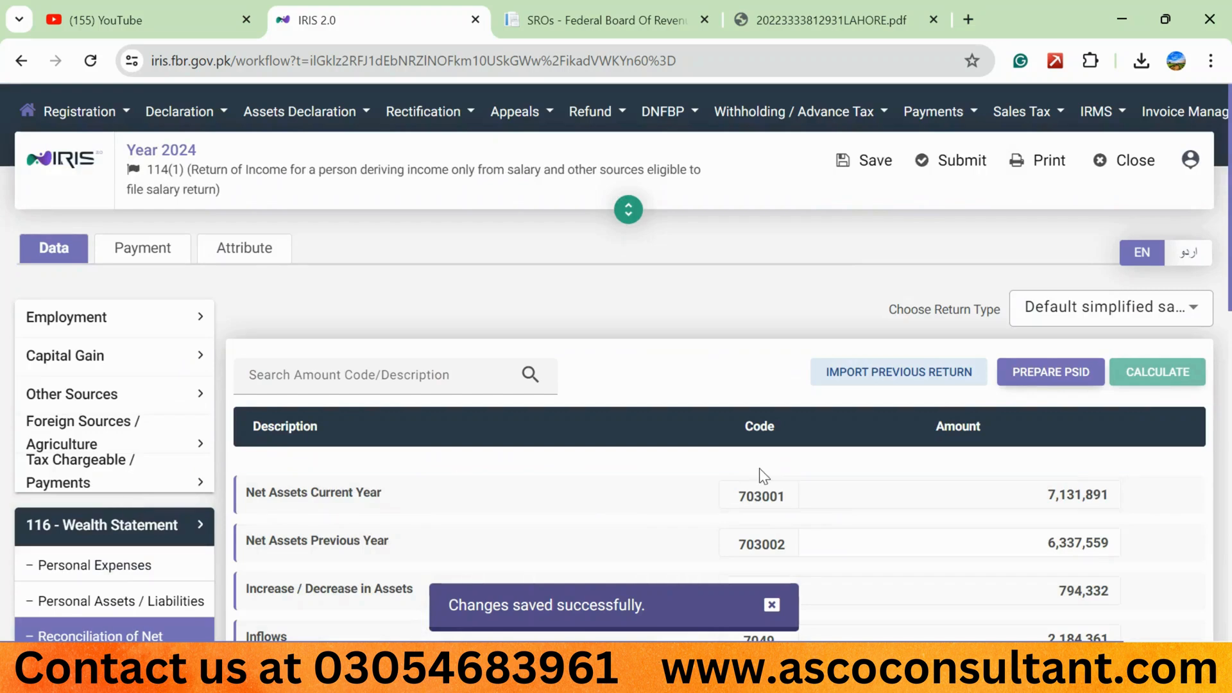
{"action": "left_click", "coordinate": [866, 162]}
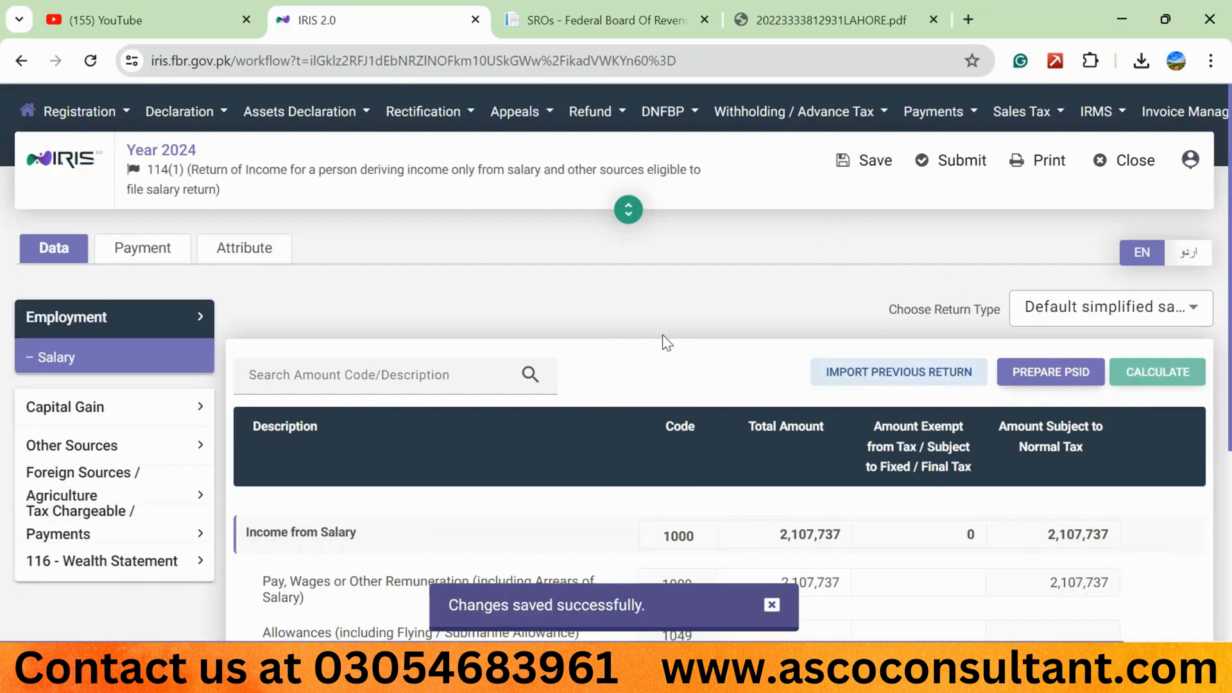
- Set the return's Residence Status attribute to Resident and save the change
{"action": "left_click", "coordinate": [267, 252]}
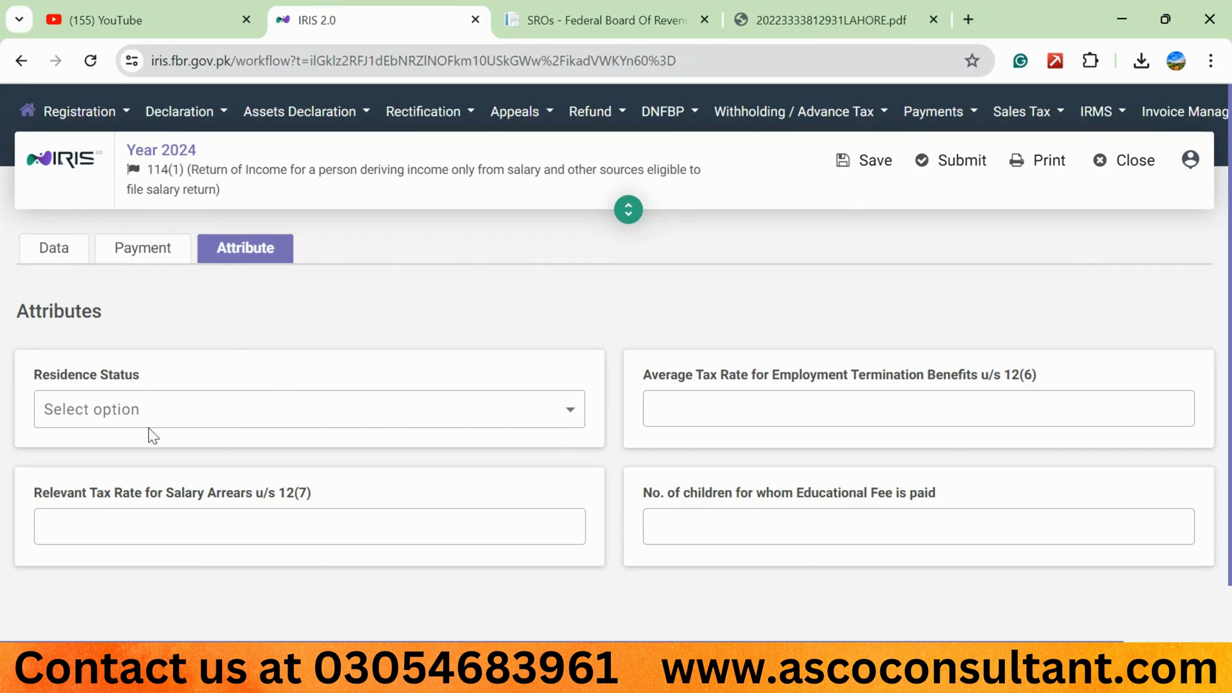
{"action": "left_click", "coordinate": [569, 413]}
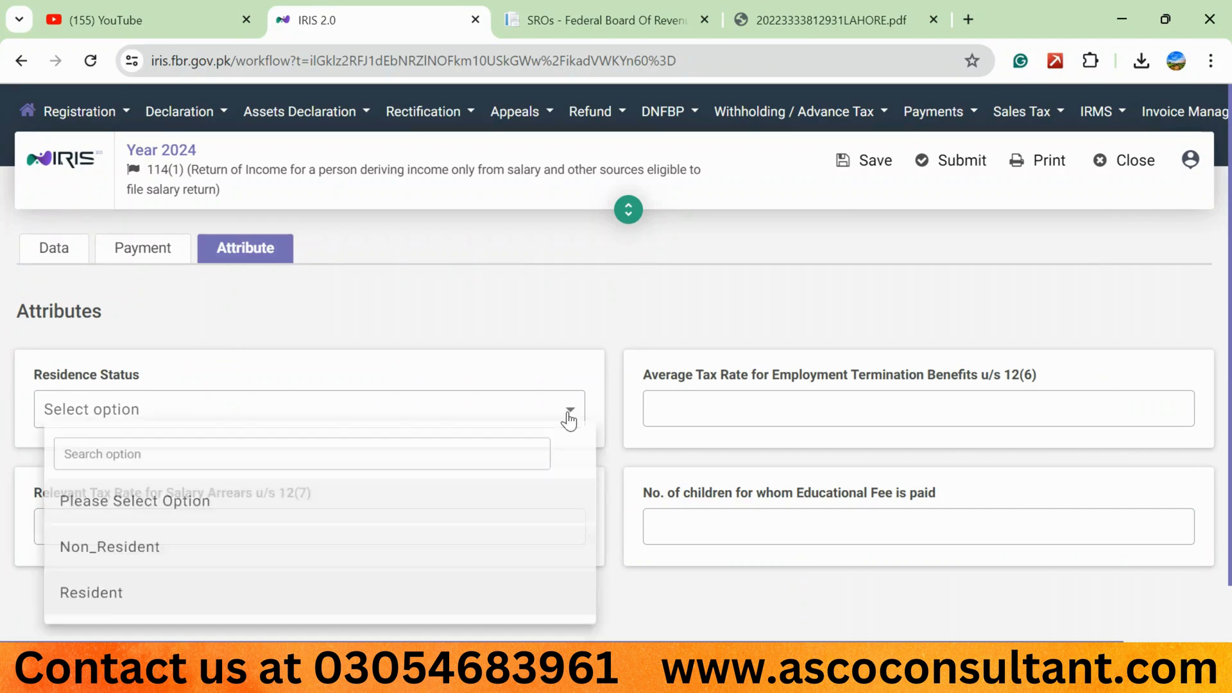
{"action": "left_click", "coordinate": [153, 589]}
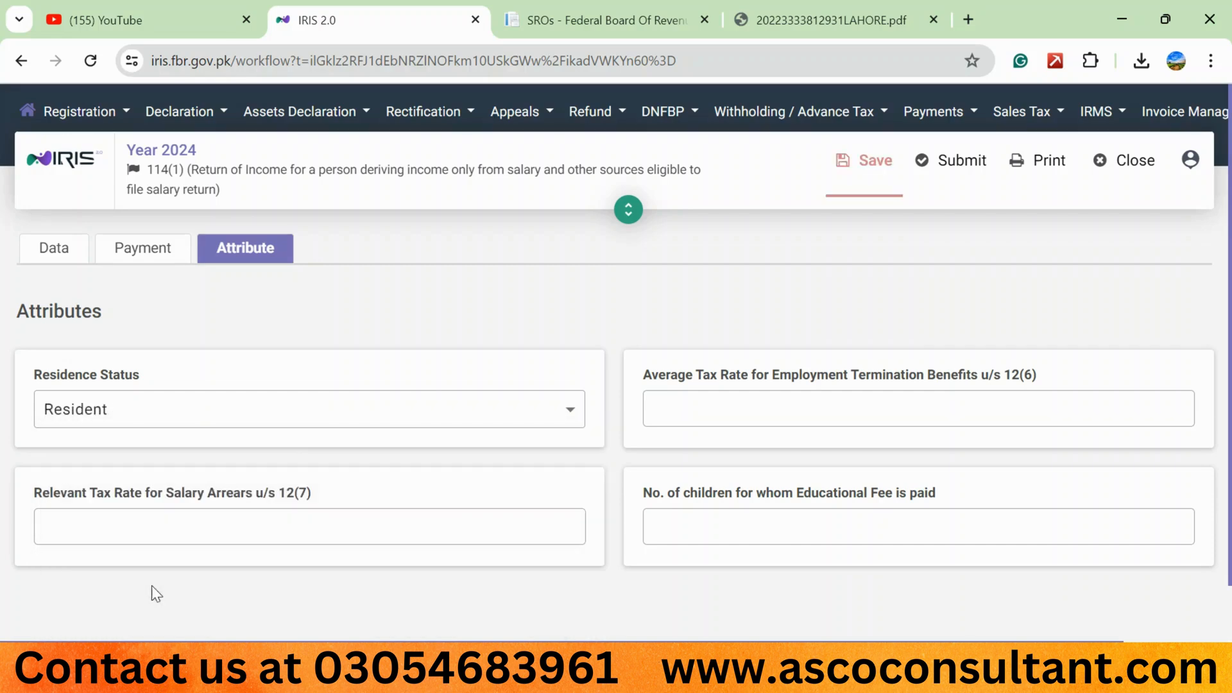
{"action": "left_click", "coordinate": [857, 180]}
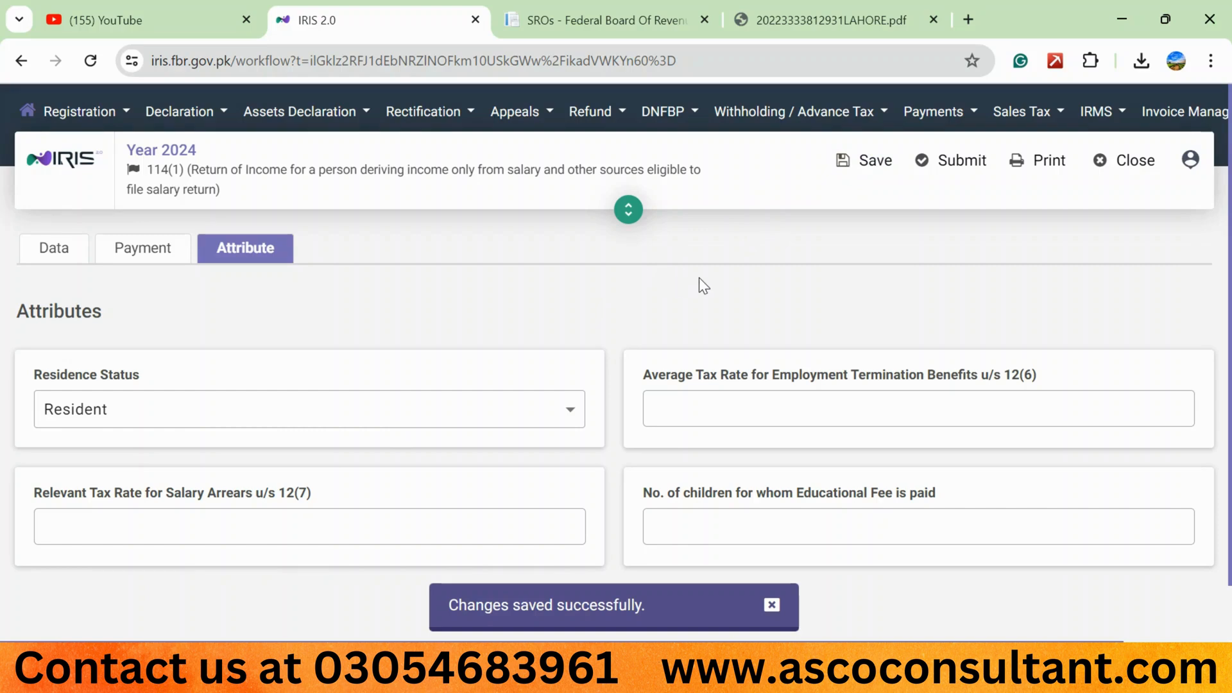
- Go back to the return data and examine the Unreconciled Amount in the wealth statement's Reconciliation of Net Assets
{"action": "left_click", "coordinate": [80, 250]}
{"action": "left_click", "coordinate": [102, 561]}
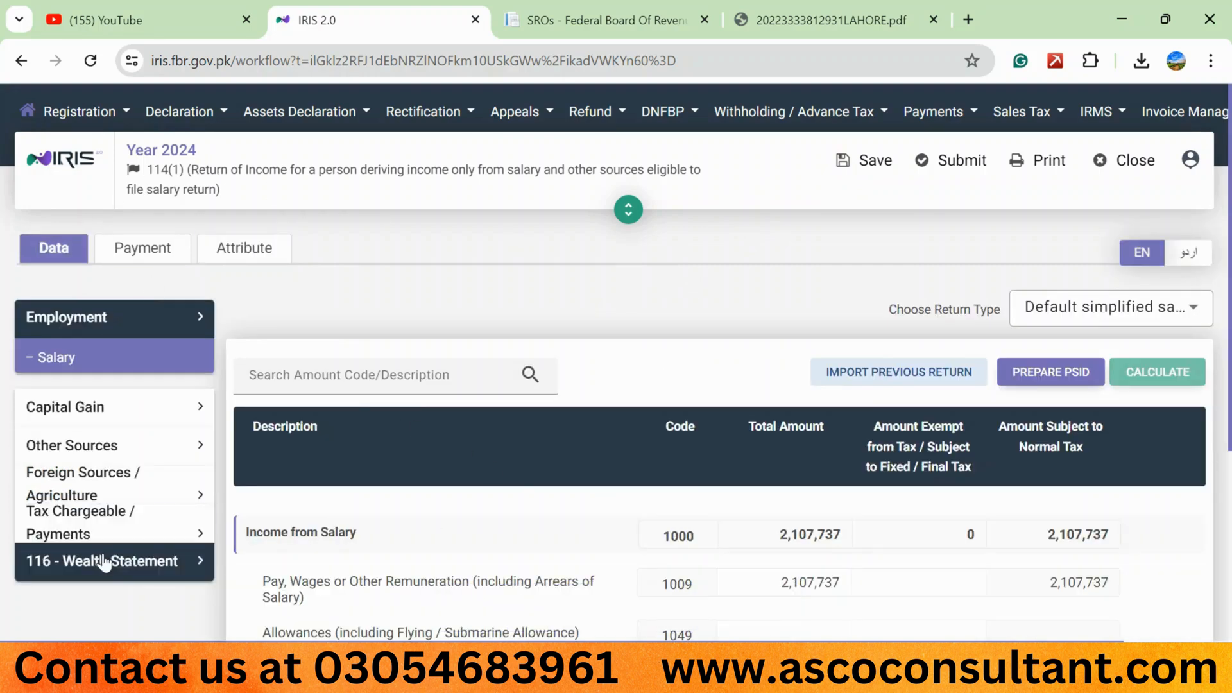
{"action": "left_click", "coordinate": [94, 635]}
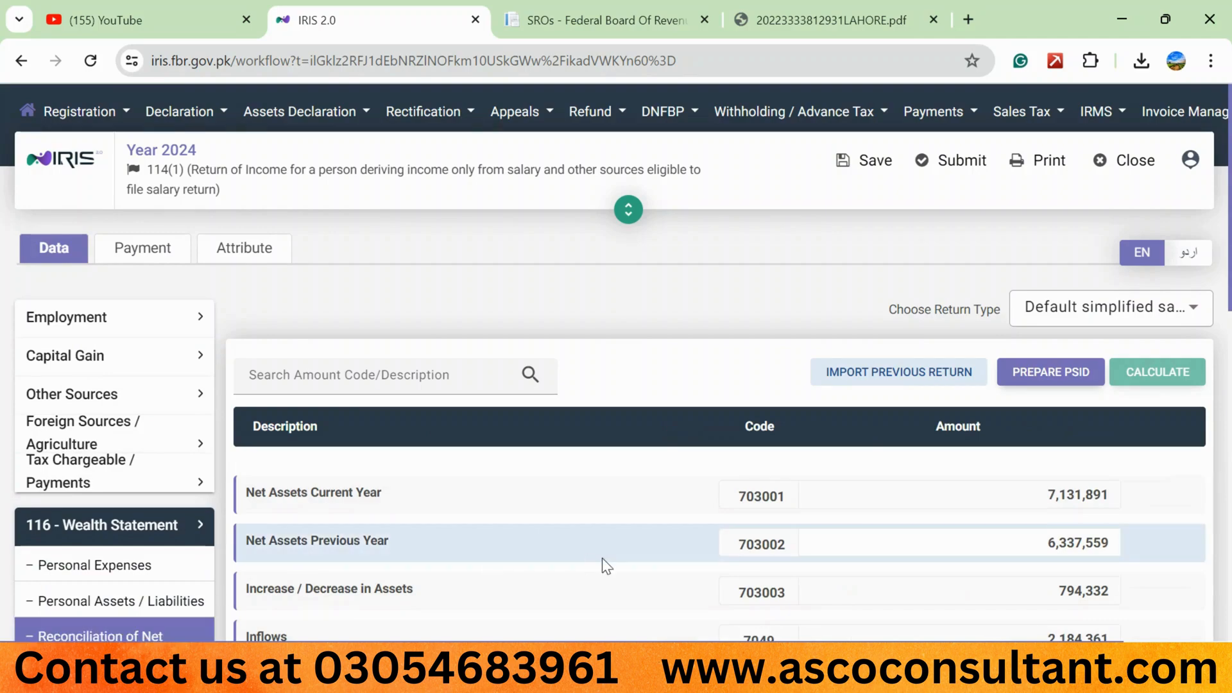
{"action": "scroll", "coordinate": [602, 557], "scroll_direction": "down", "scroll_amount": 10}
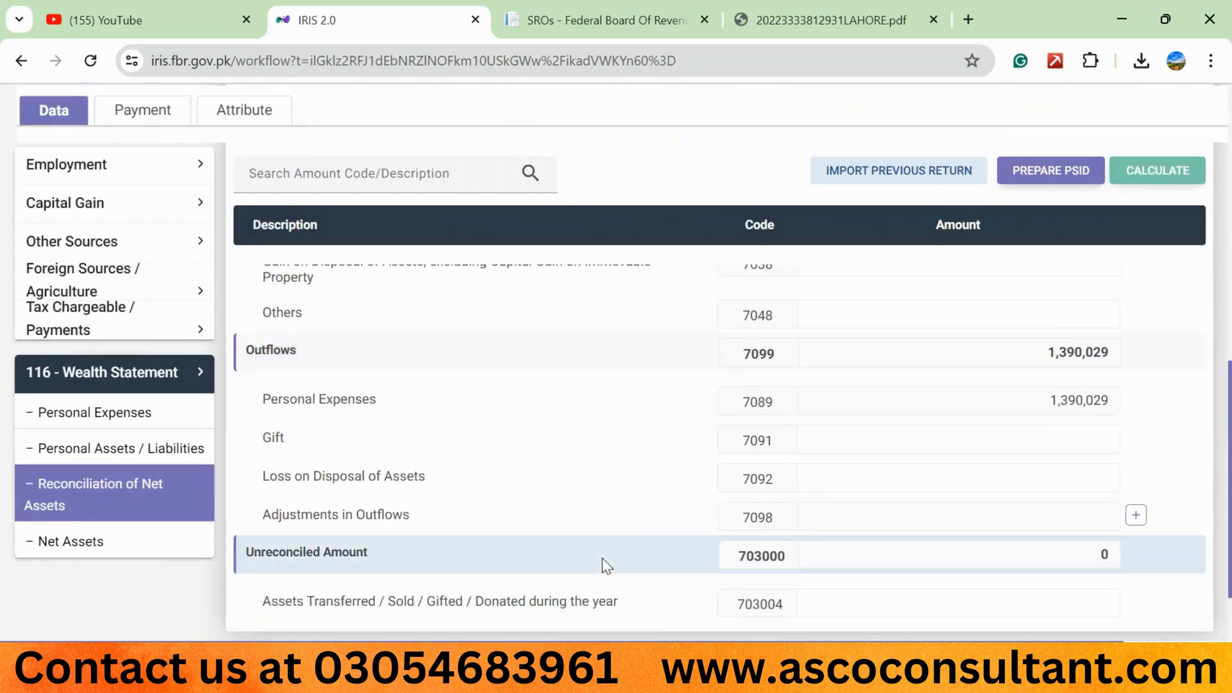
- Submit the 2024 salary return, entering the four-digit PIN to verify the declaration
{"action": "triple_click", "coordinate": [327, 553]}
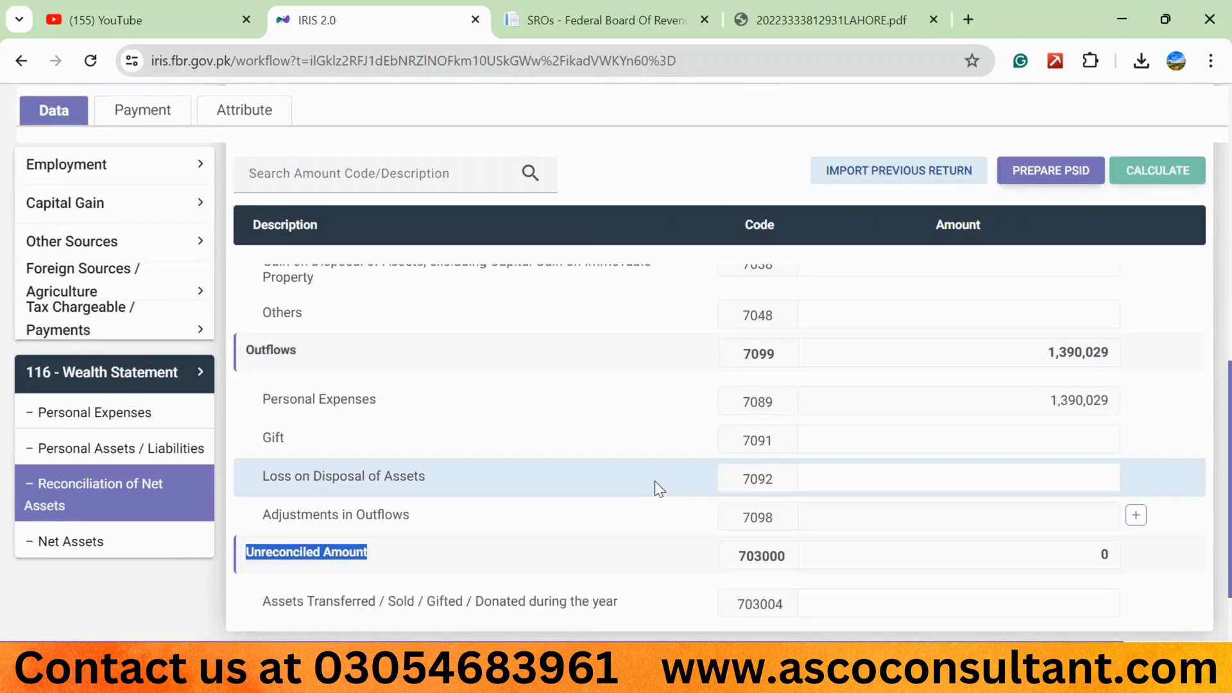
{"action": "scroll", "coordinate": [654, 484], "scroll_direction": "up", "scroll_amount": 8}
{"action": "scroll", "coordinate": [657, 489], "scroll_direction": "up", "scroll_amount": 3}
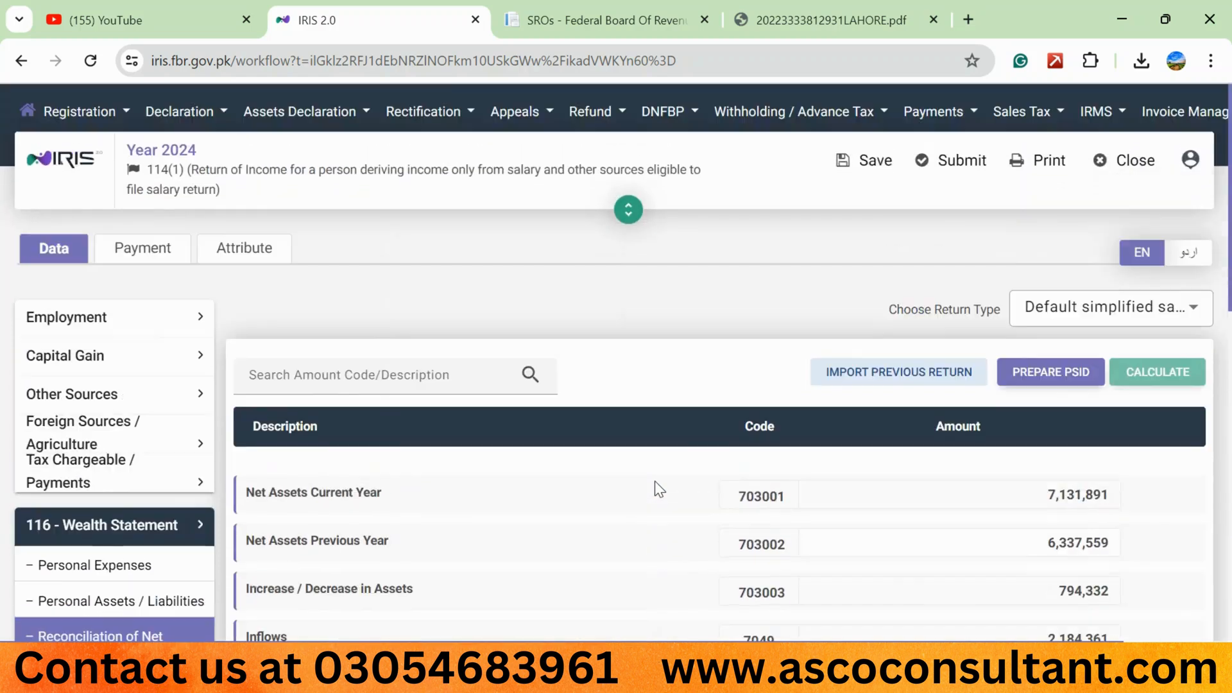
{"action": "left_click", "coordinate": [955, 161]}
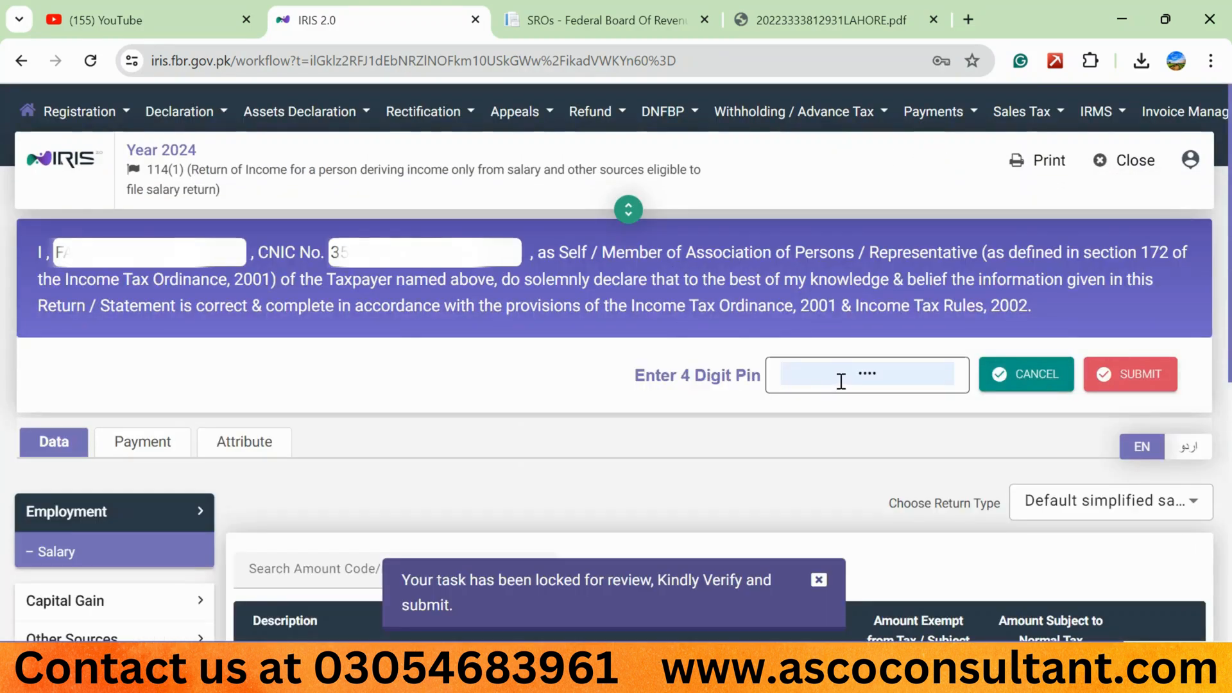
{"action": "double_click", "coordinate": [841, 381]}
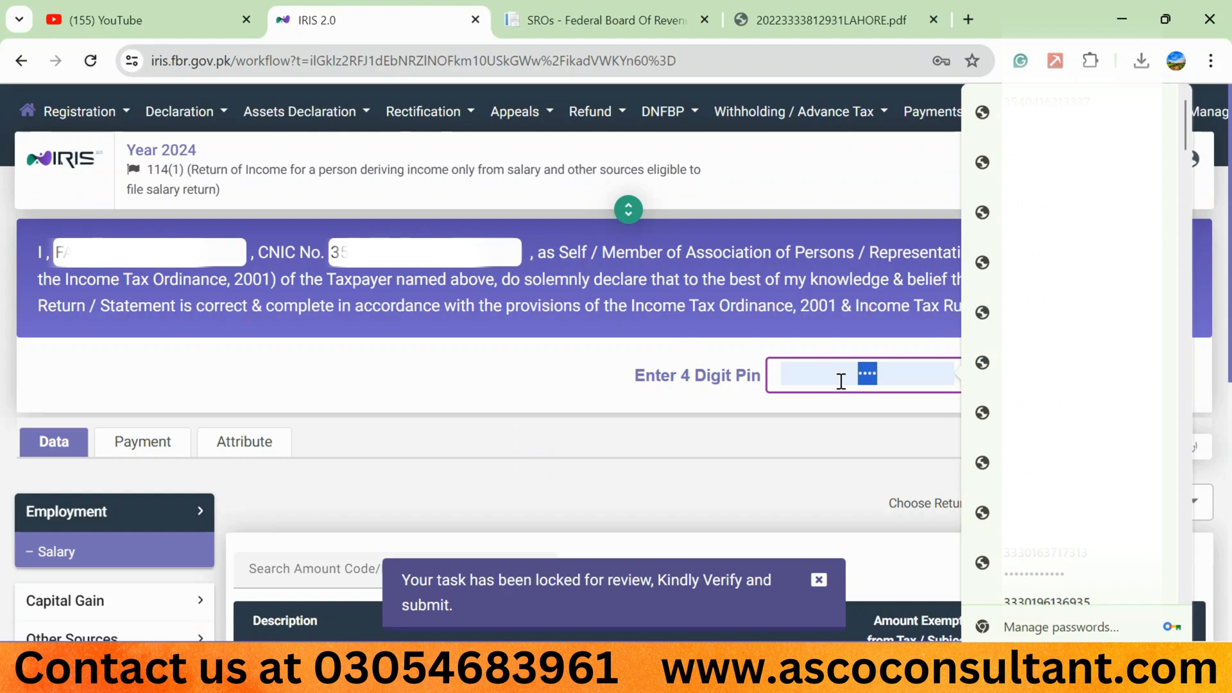
{"action": "type", "text": "••••"}
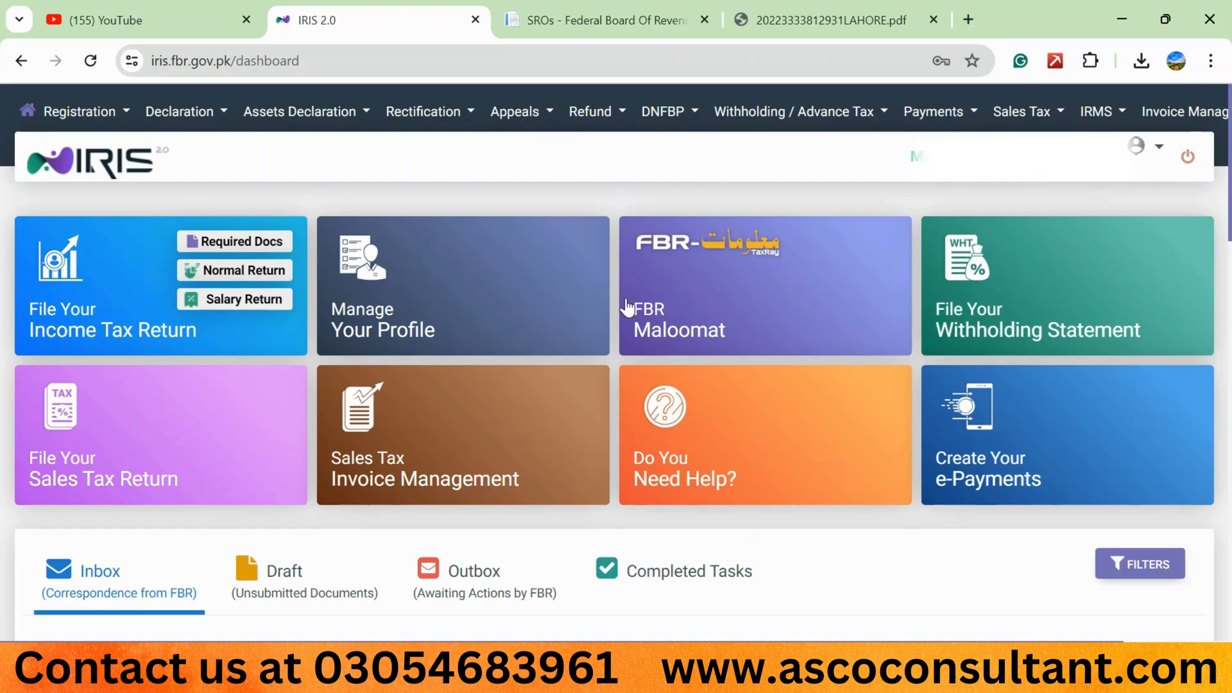
- Open the tax year 2024 entry (01-July-2023 to 30-June-2024) for viewing from the Declaration list of Completed Tasks
{"action": "left_click", "coordinate": [665, 573]}
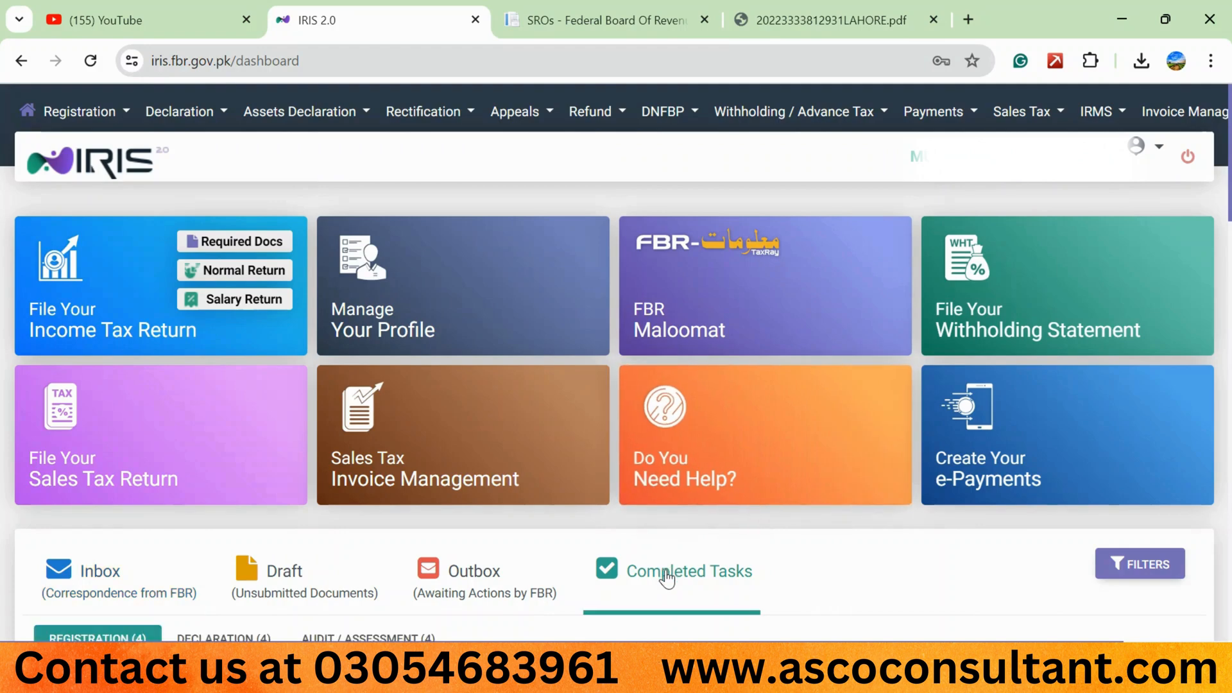
{"action": "scroll", "coordinate": [545, 522], "scroll_direction": "down", "scroll_amount": 1}
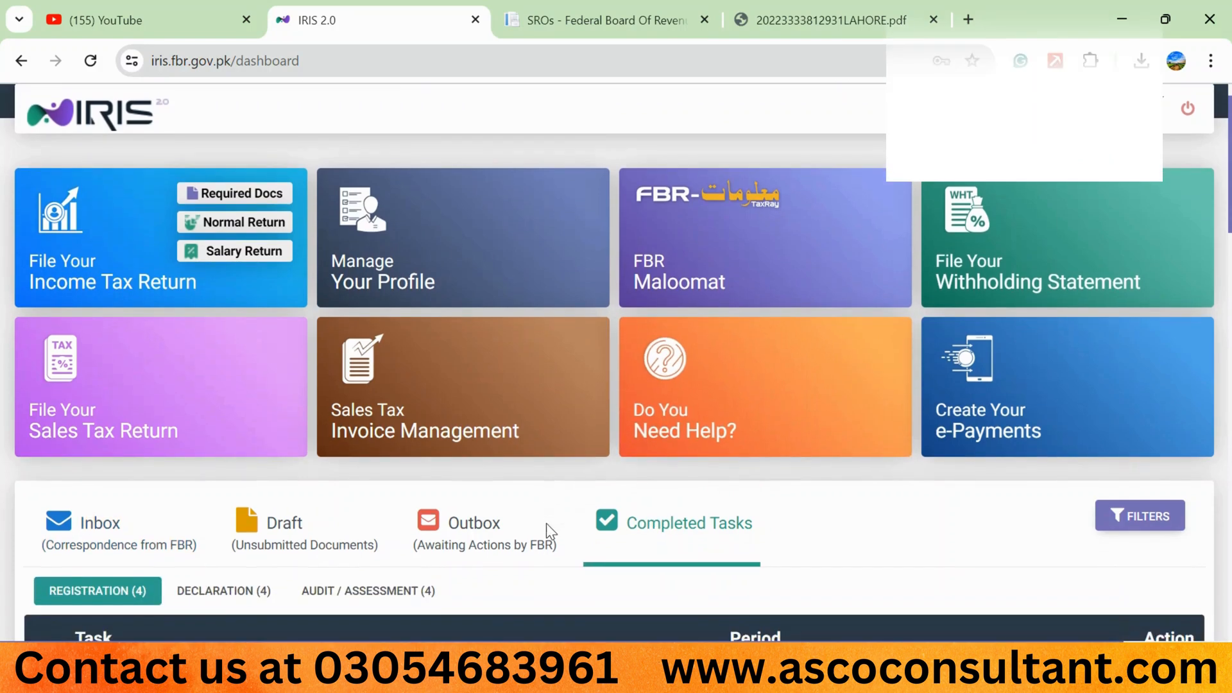
{"action": "left_click", "coordinate": [255, 584]}
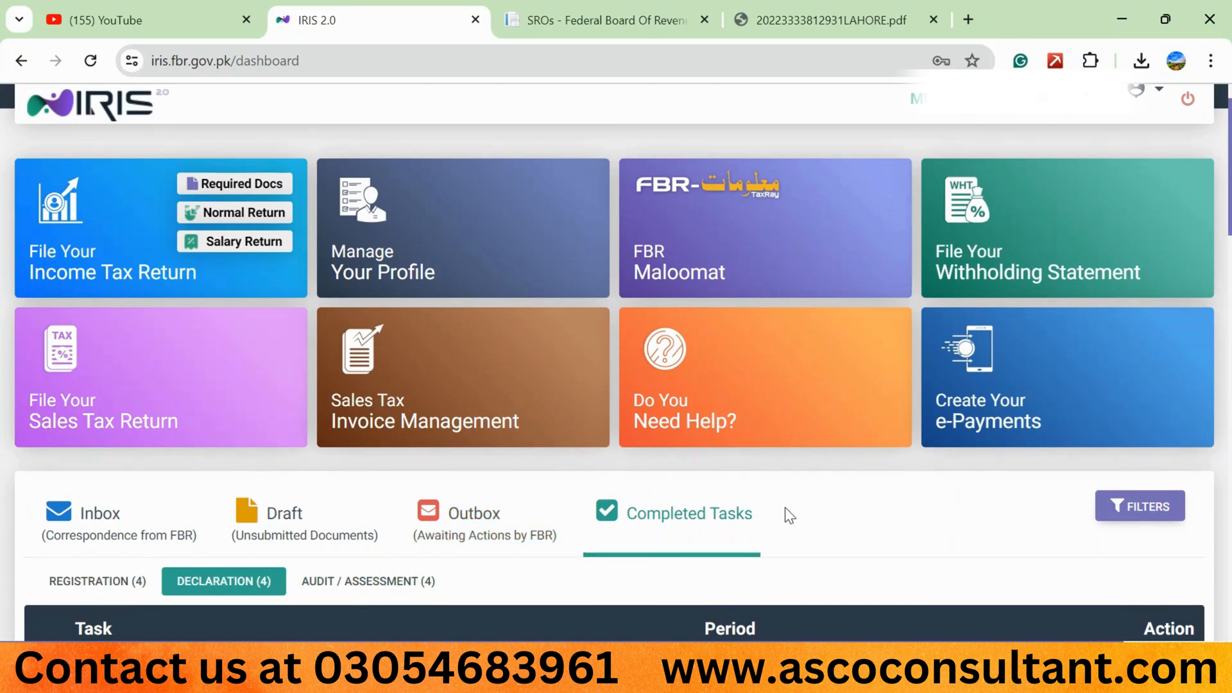
{"action": "scroll", "coordinate": [789, 515], "scroll_direction": "down", "scroll_amount": 1}
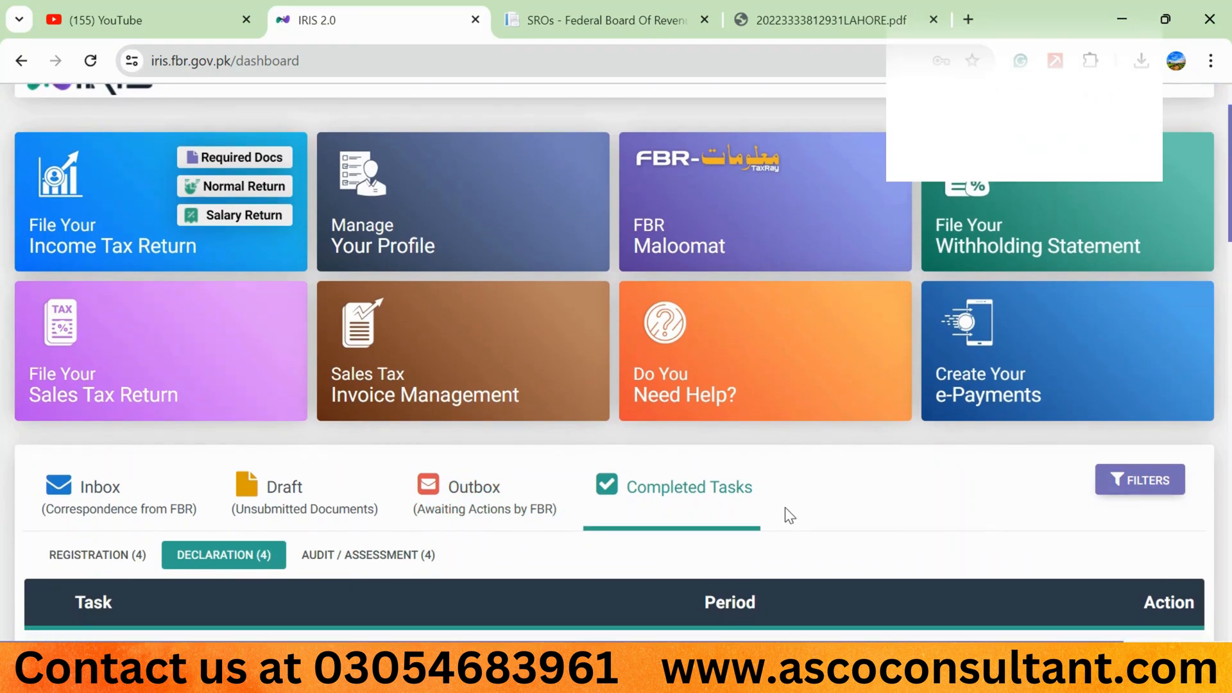
{"action": "scroll", "coordinate": [789, 515], "scroll_direction": "down", "scroll_amount": 1}
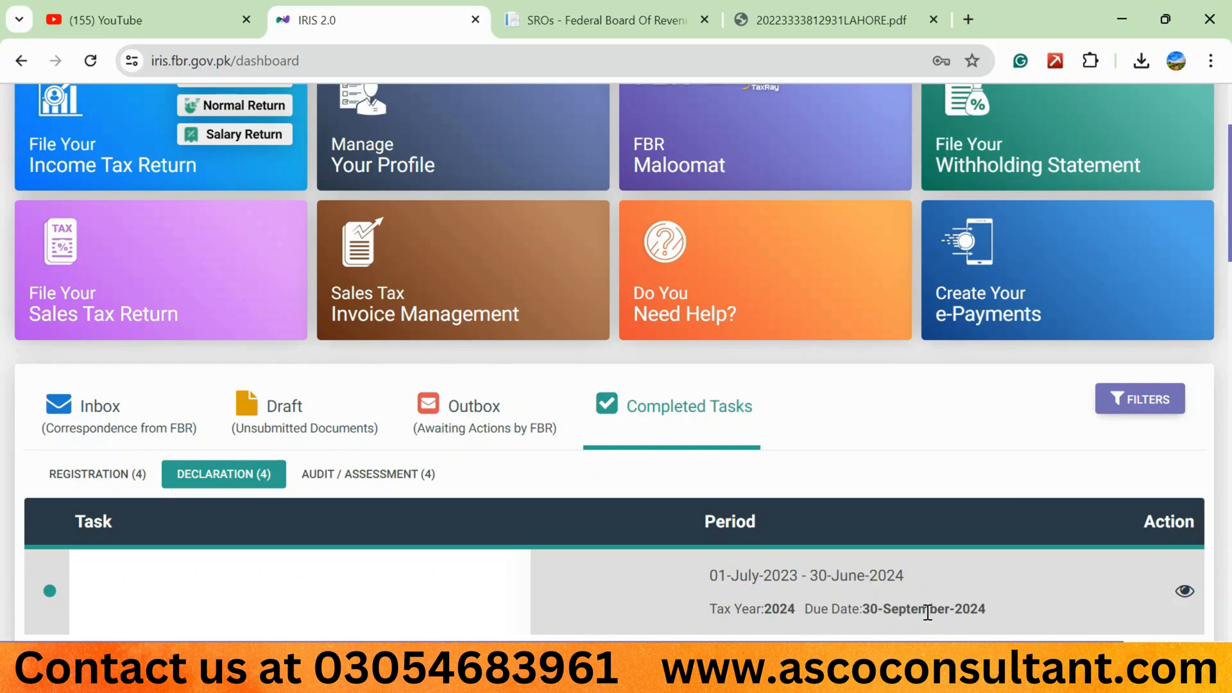
{"action": "scroll", "coordinate": [927, 612], "scroll_direction": "down", "scroll_amount": 1}
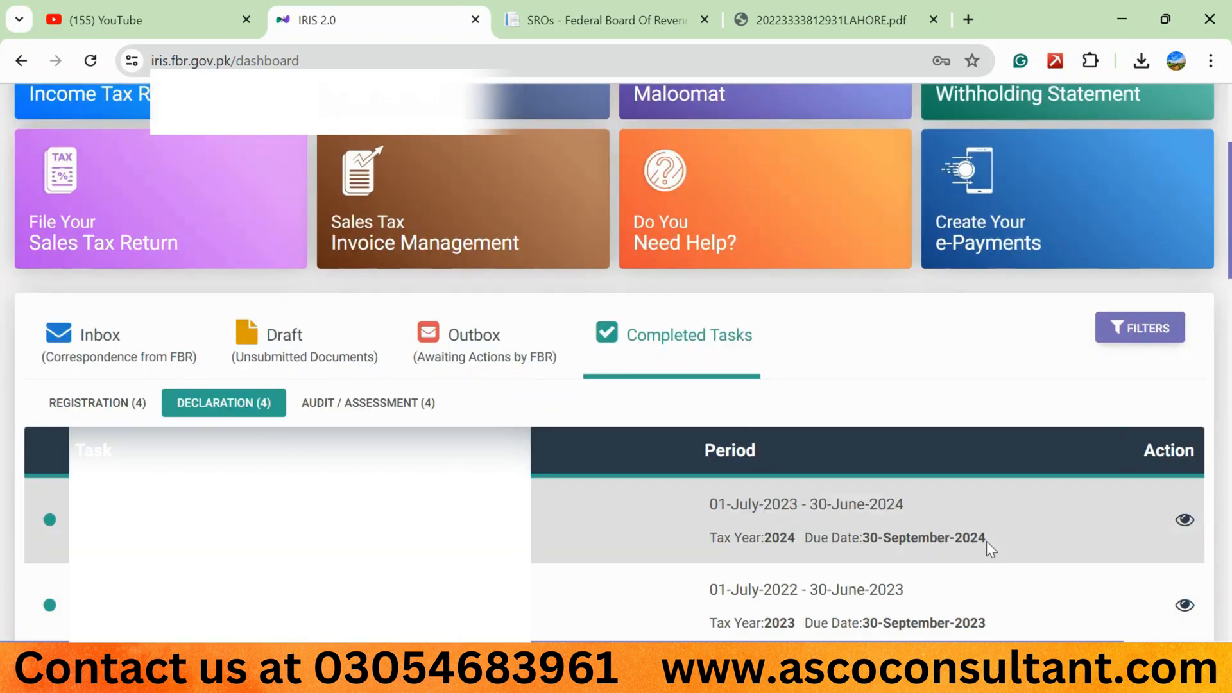
{"action": "left_click", "coordinate": [1185, 521]}
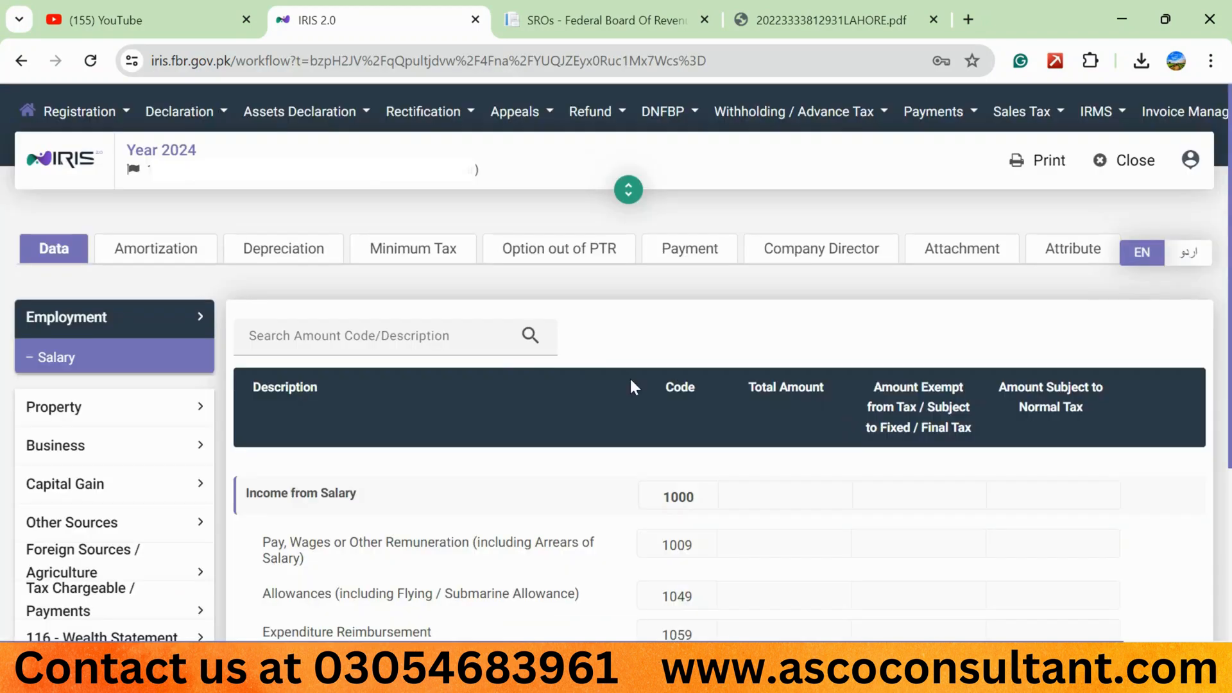